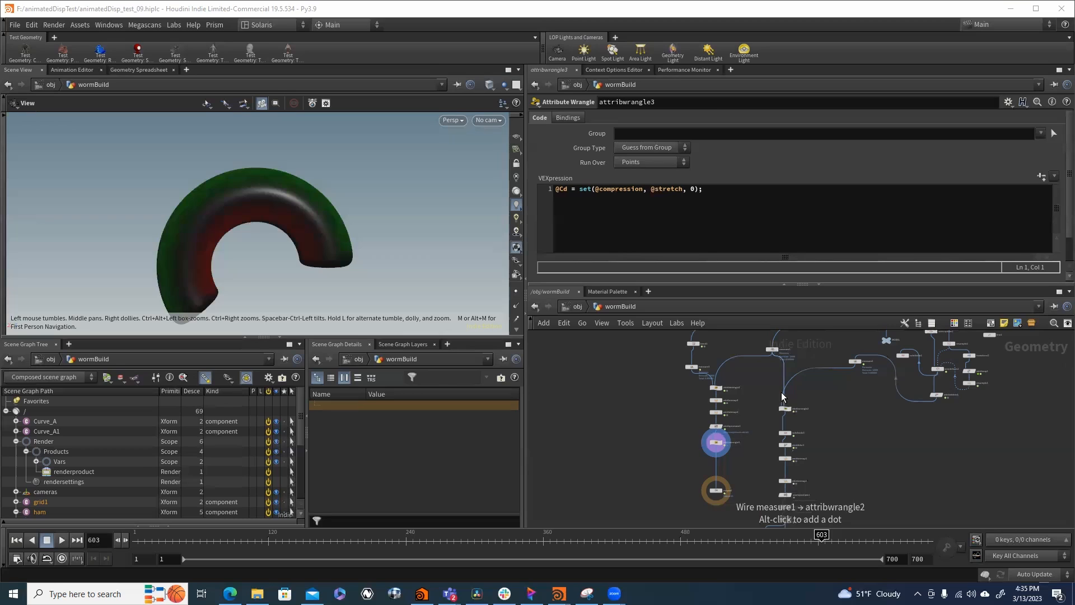
- Display the output of the last node in the model network box to view the straight rest tube
{"action": "mouse_move", "coordinate": [807, 337]}
{"action": "middle_mouse_down"}
{"action": "mouse_move", "coordinate": [749, 416]}
{"action": "mouse_move", "coordinate": [728, 405]}
{"action": "middle_mouse_up"}
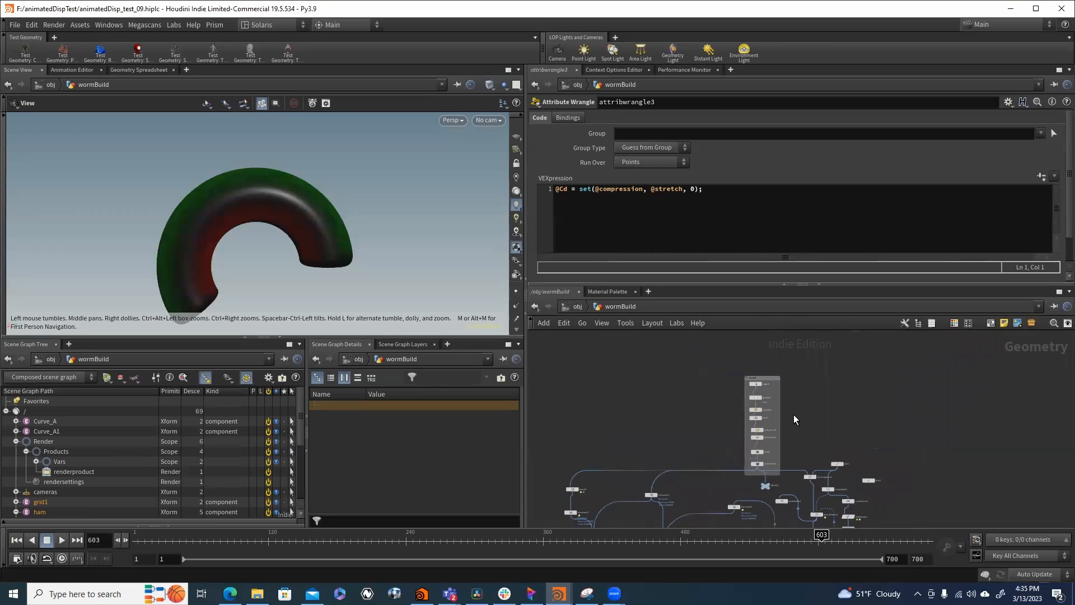
{"action": "scroll", "coordinate": [795, 419], "scroll_direction": "up", "scroll_amount": 3}
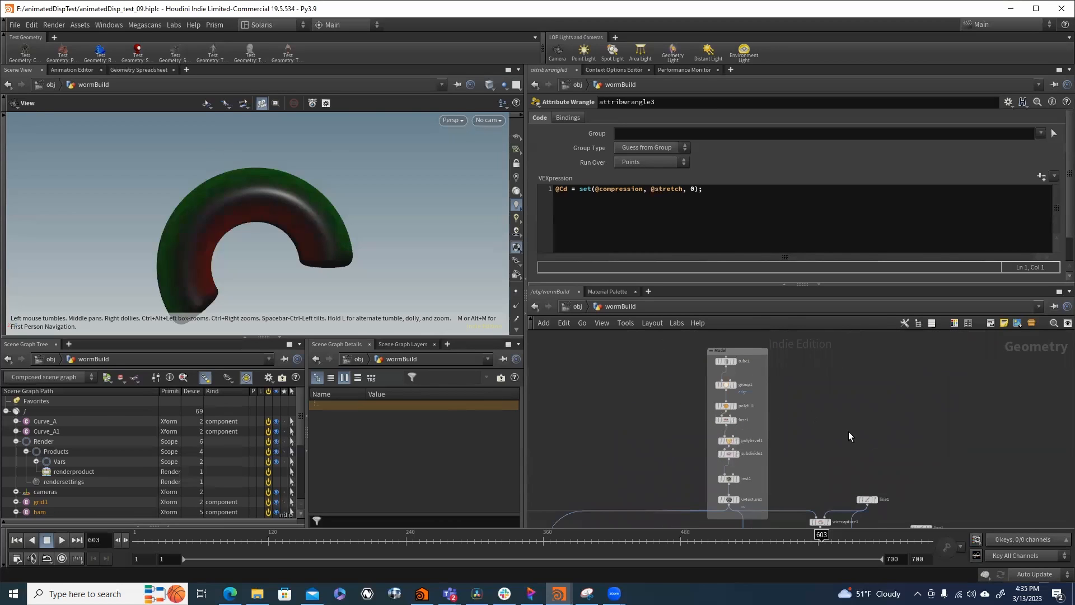
{"action": "middle_click_drag", "start_coordinate": [770, 499], "coordinate": [745, 425]}
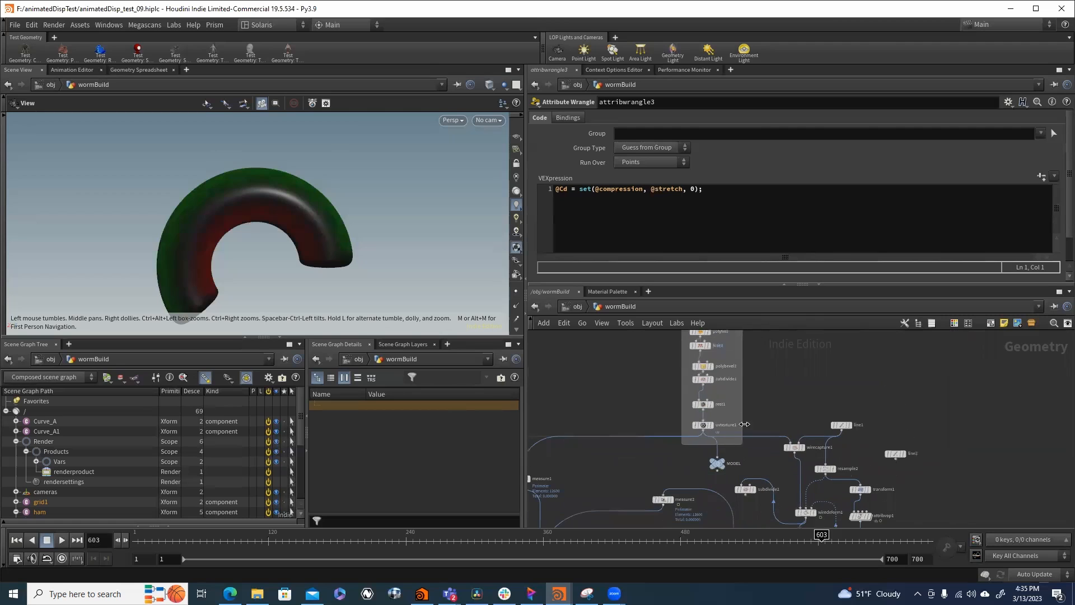
{"action": "left_click", "coordinate": [708, 425]}
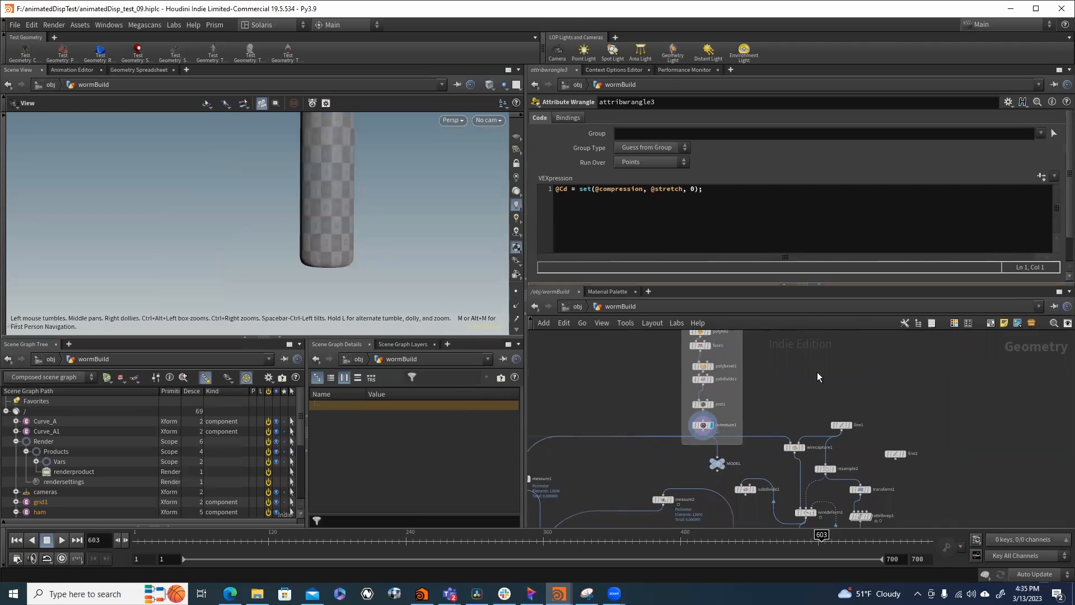
- Display the line1 guide curve, and the tube deformed by the wire deform node below it
{"action": "middle_click_drag", "start_coordinate": [788, 430], "coordinate": [815, 370]}
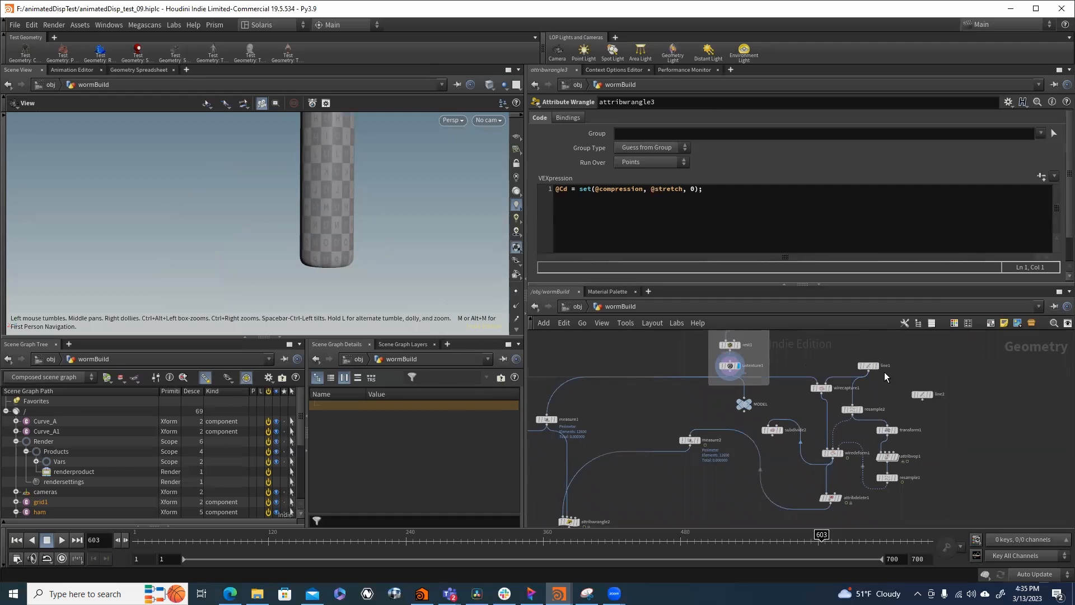
{"action": "left_click", "coordinate": [876, 366]}
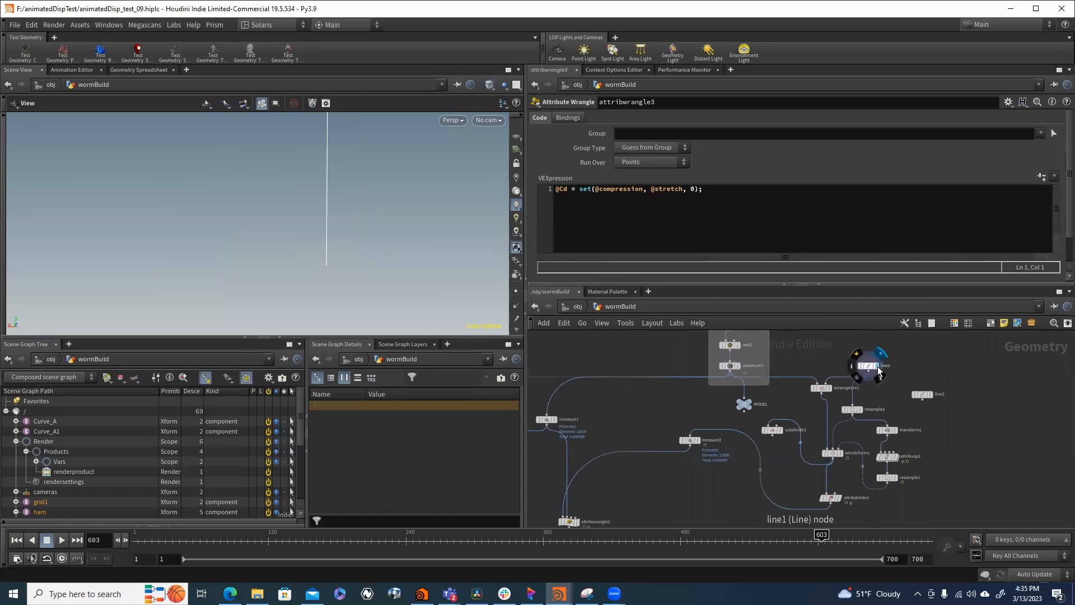
{"action": "left_click", "coordinate": [838, 454]}
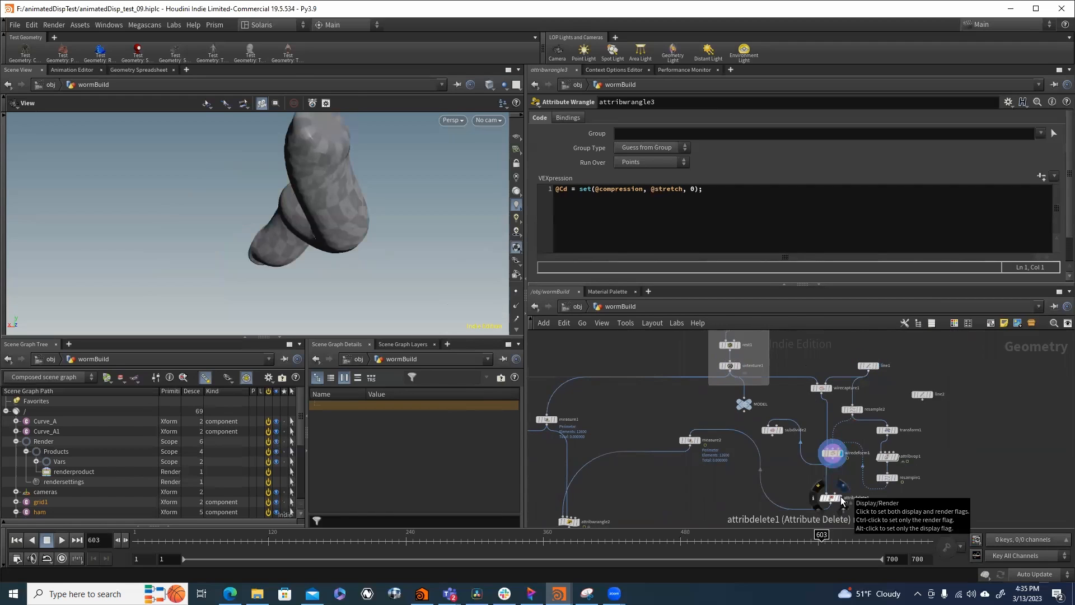
- Display the bend1 node's result and open its parameters
{"action": "middle_click_drag", "start_coordinate": [562, 408], "coordinate": [719, 402]}
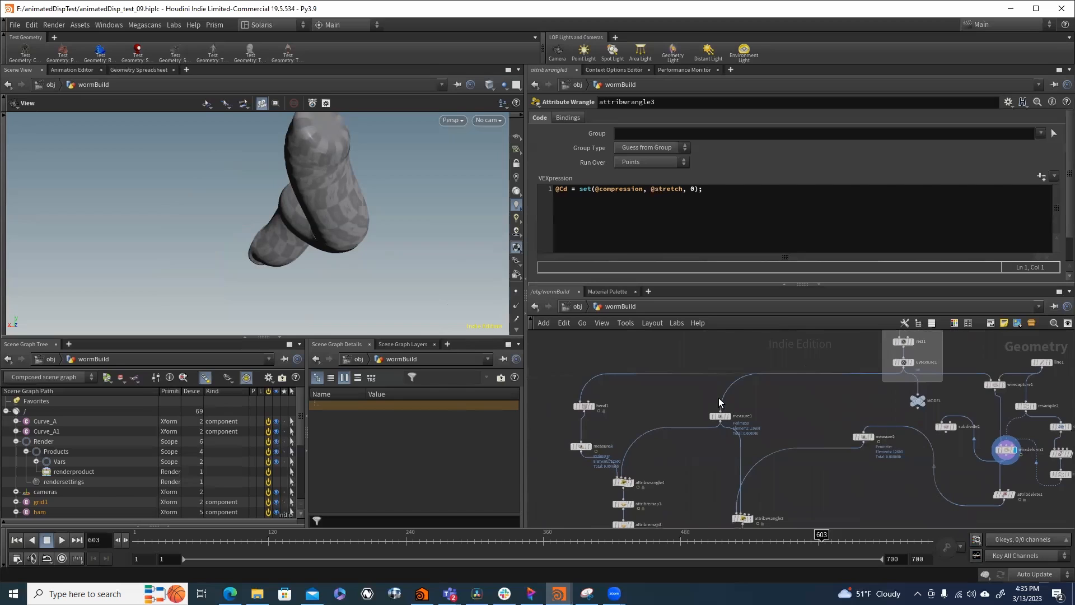
{"action": "left_click", "coordinate": [592, 407]}
{"action": "left_click", "coordinate": [585, 408]}
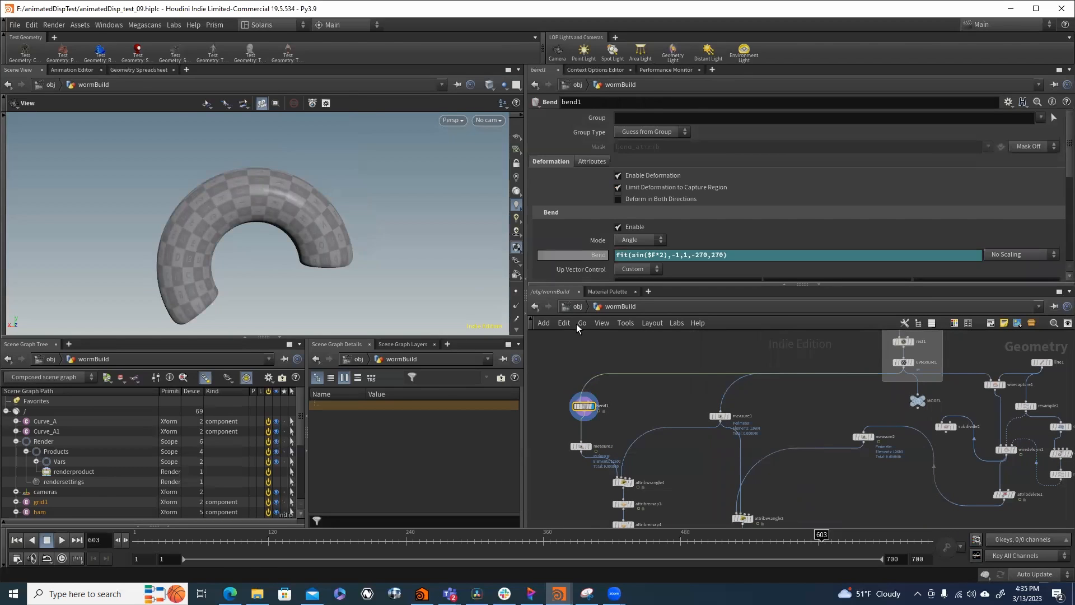
- Bring the whole tube into view and scrub the timeline to inspect the bend animation, stopping at frame 39
{"action": "left_click", "coordinate": [152, 540]}
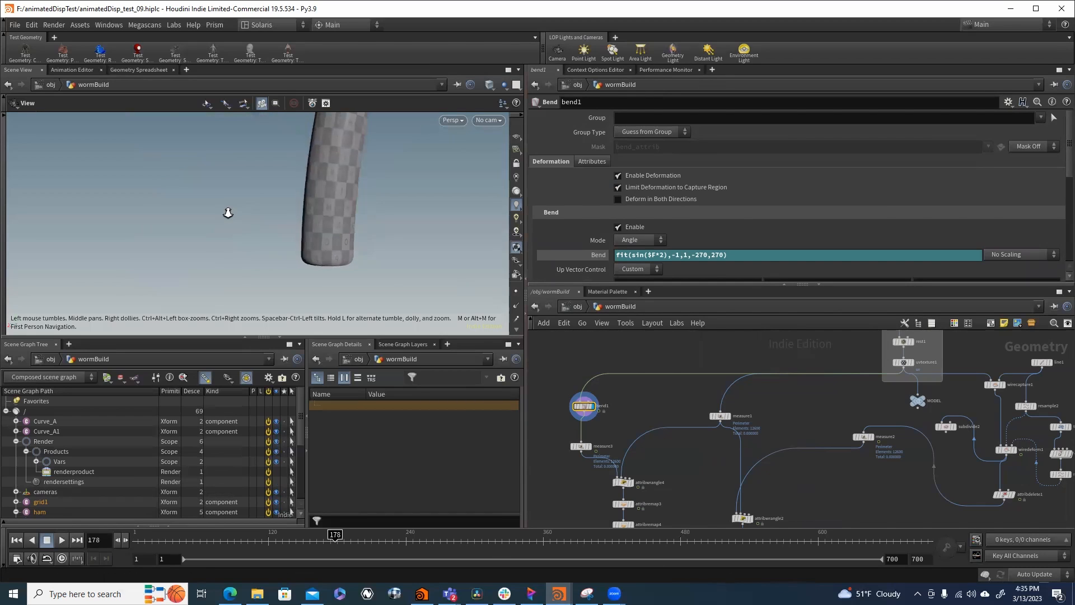
{"action": "middle_click_drag", "start_coordinate": [334, 218], "coordinate": [223, 247]}
{"action": "right_click_drag", "start_coordinate": [223, 247], "coordinate": [235, 221]}
{"action": "middle_click_drag", "start_coordinate": [235, 220], "coordinate": [271, 225]}
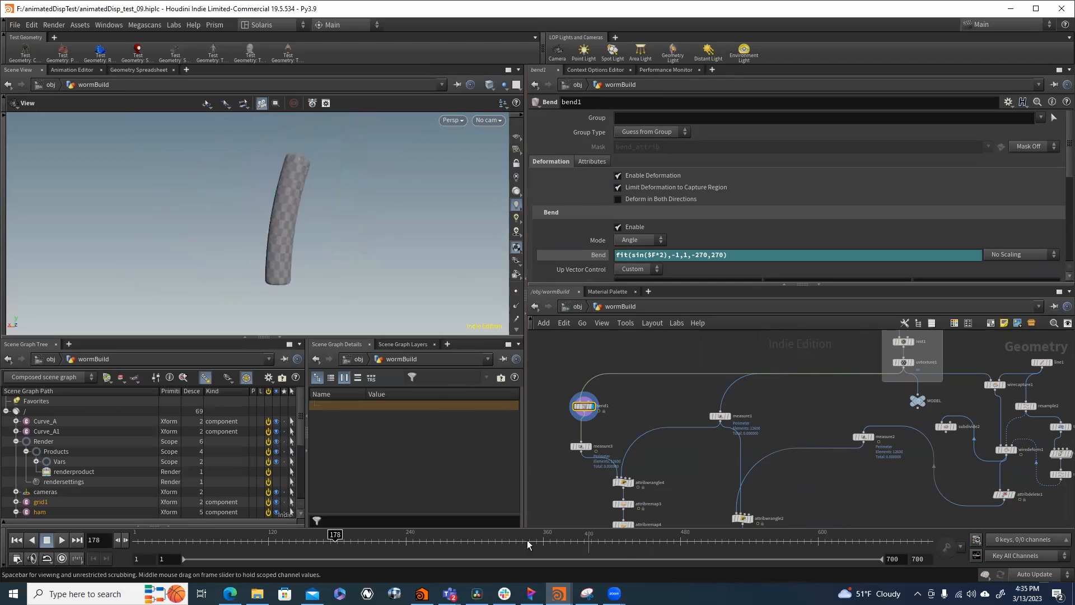
{"action": "left_click", "coordinate": [353, 540]}
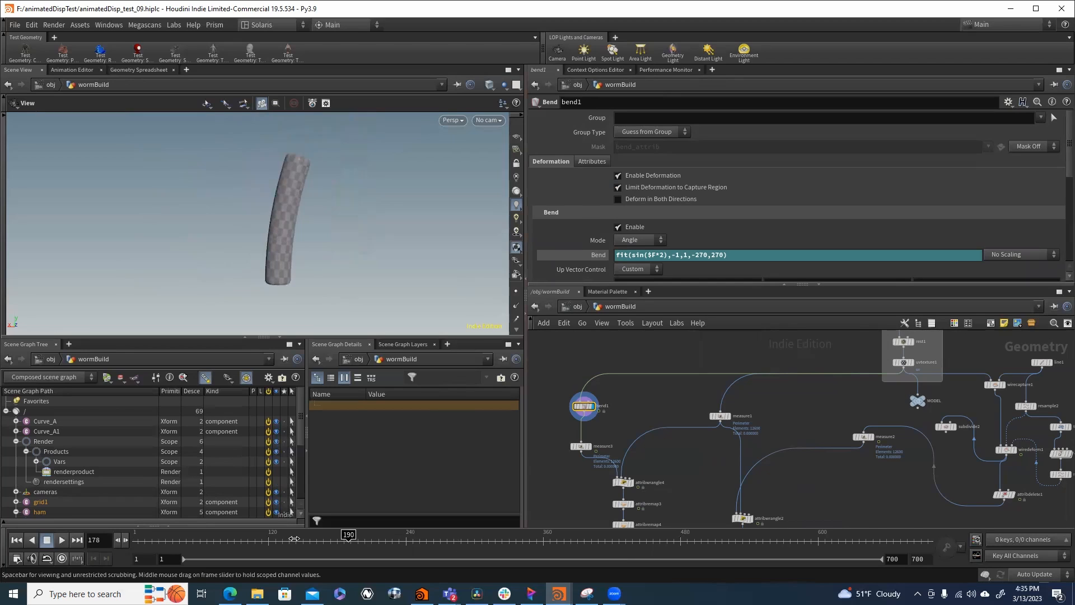
{"action": "left_click", "coordinate": [222, 542]}
{"action": "left_click_drag", "start_coordinate": [204, 545], "coordinate": [176, 545]}
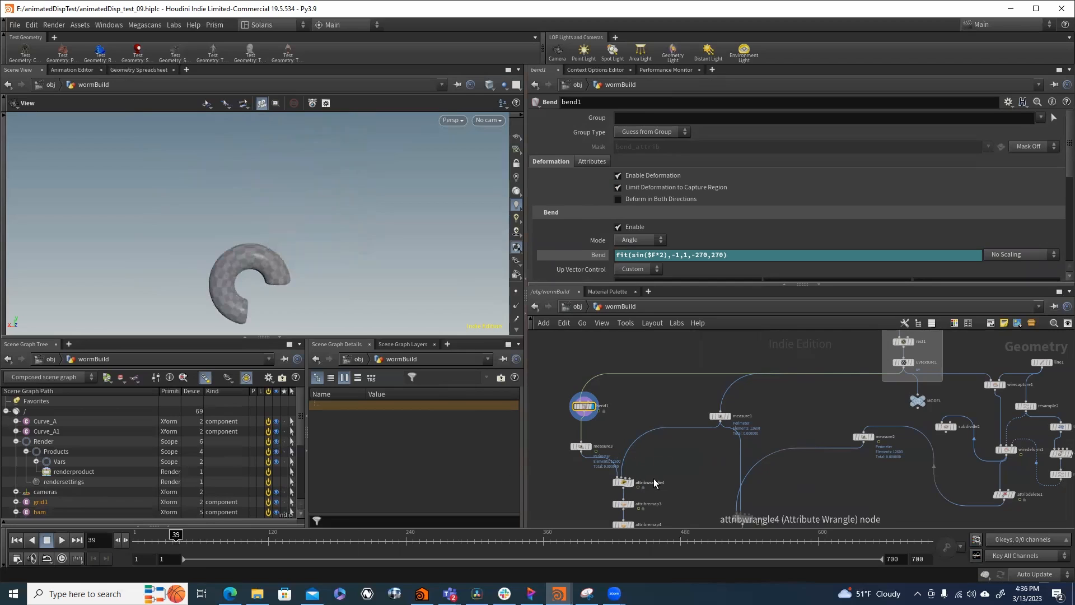
- Display the measure1 node on the undeformed tube and open its perimeter measurement settings
{"action": "middle_click_drag", "start_coordinate": [590, 472], "coordinate": [608, 450]}
{"action": "scroll", "coordinate": [616, 401], "scroll_direction": "up", "scroll_amount": 3}
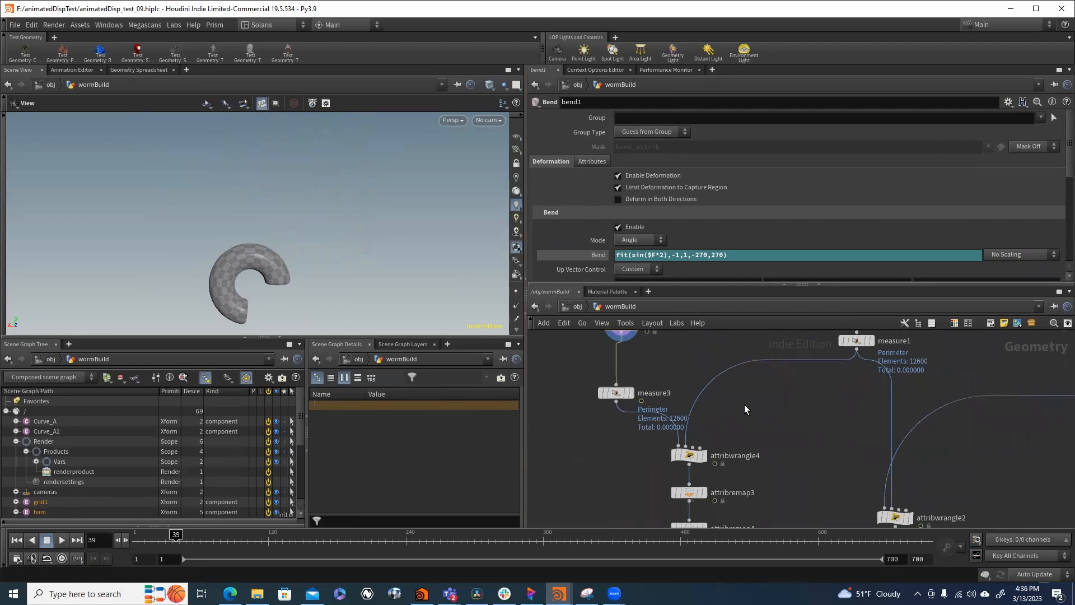
{"action": "scroll", "coordinate": [745, 409], "scroll_direction": "down", "scroll_amount": 2}
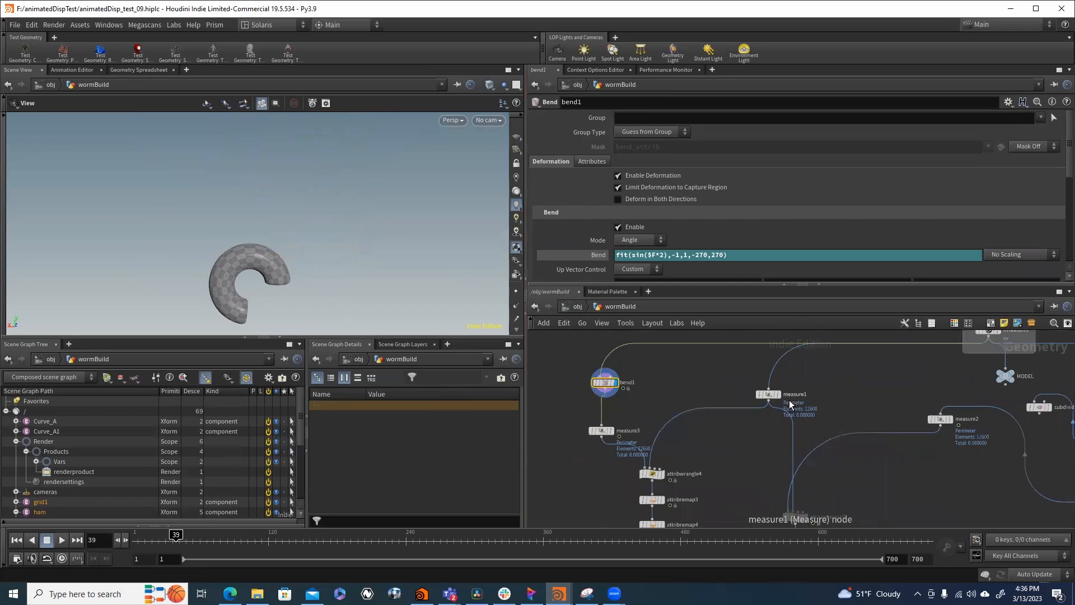
{"action": "left_click", "coordinate": [772, 394]}
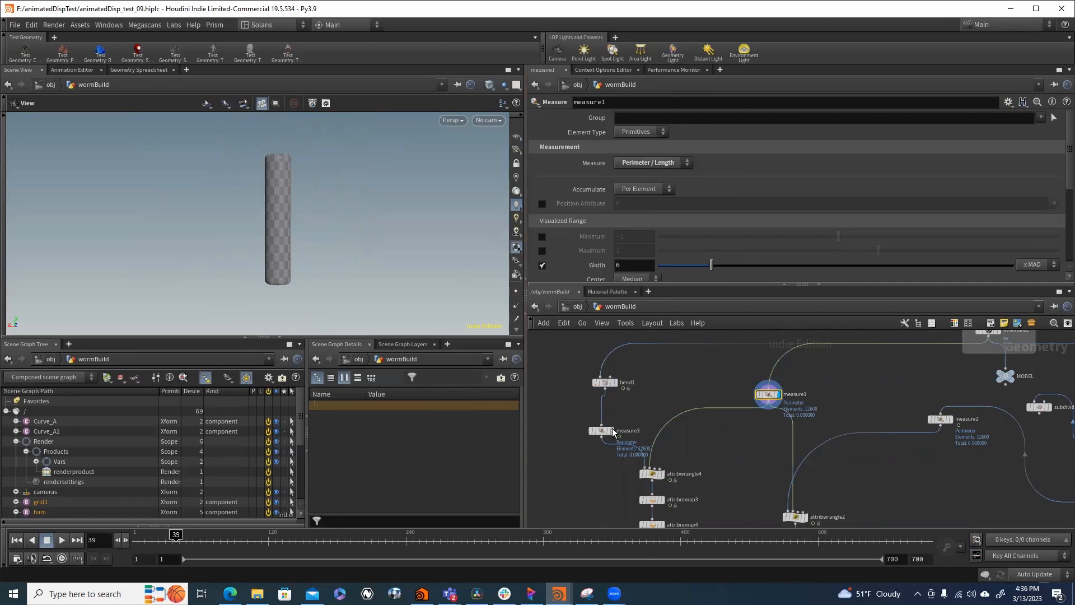
- Display the measure3 node on the bent tube and open its measurement settings
{"action": "scroll", "coordinate": [613, 432], "scroll_direction": "up", "scroll_amount": 3}
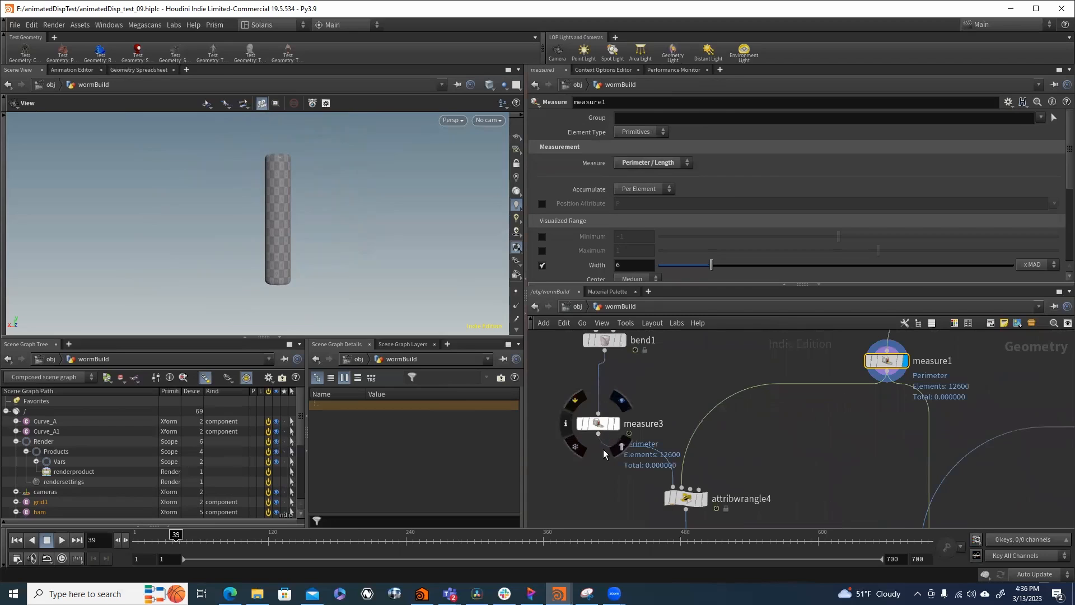
{"action": "left_click", "coordinate": [609, 426]}
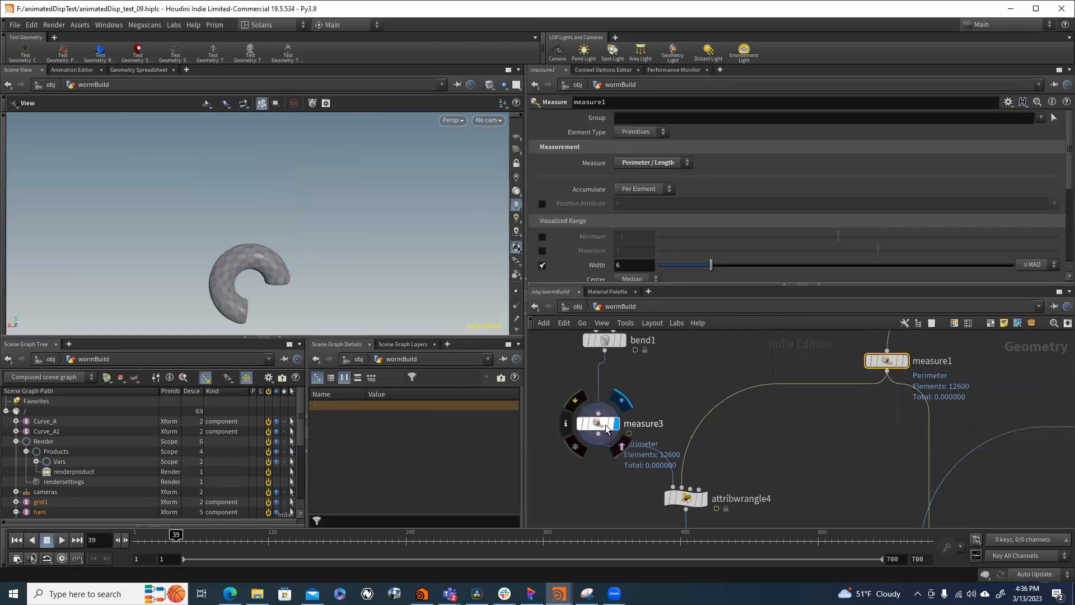
{"action": "left_click", "coordinate": [606, 429]}
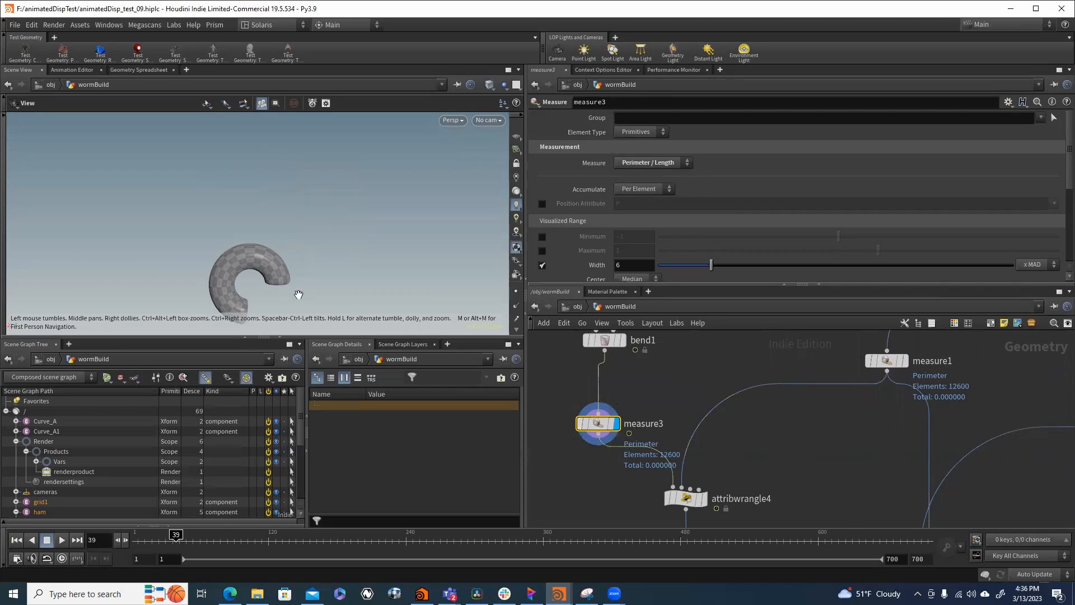
- Display attribwrangle4 and read through its VEX code comparing rest and deformed areas for compression and stretch
{"action": "left_click", "coordinate": [703, 498]}
{"action": "left_click", "coordinate": [684, 498]}
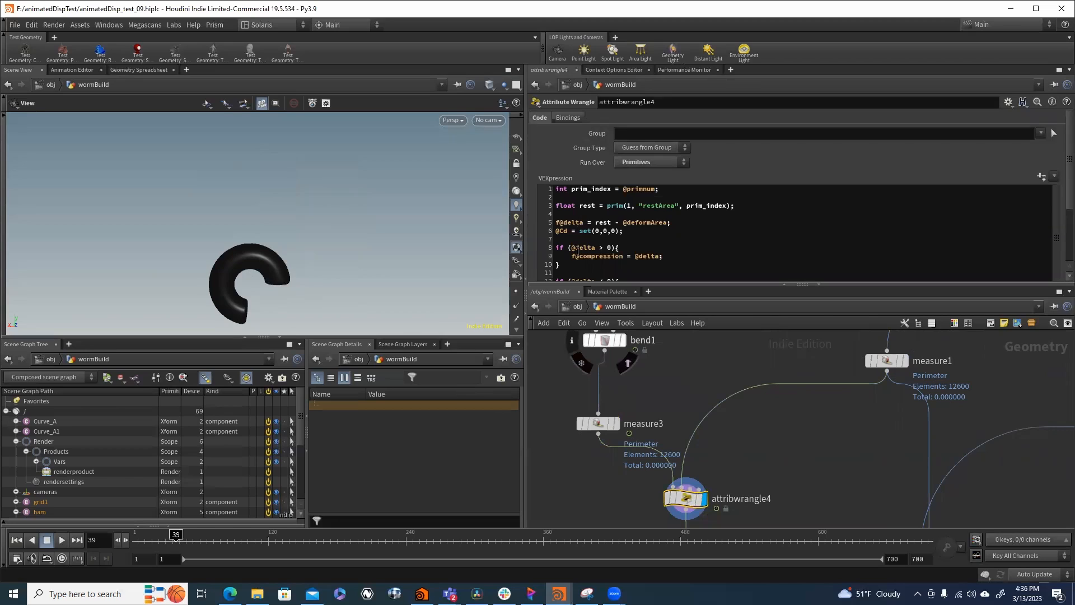
{"action": "scroll", "coordinate": [667, 249], "scroll_direction": "down", "scroll_amount": 2}
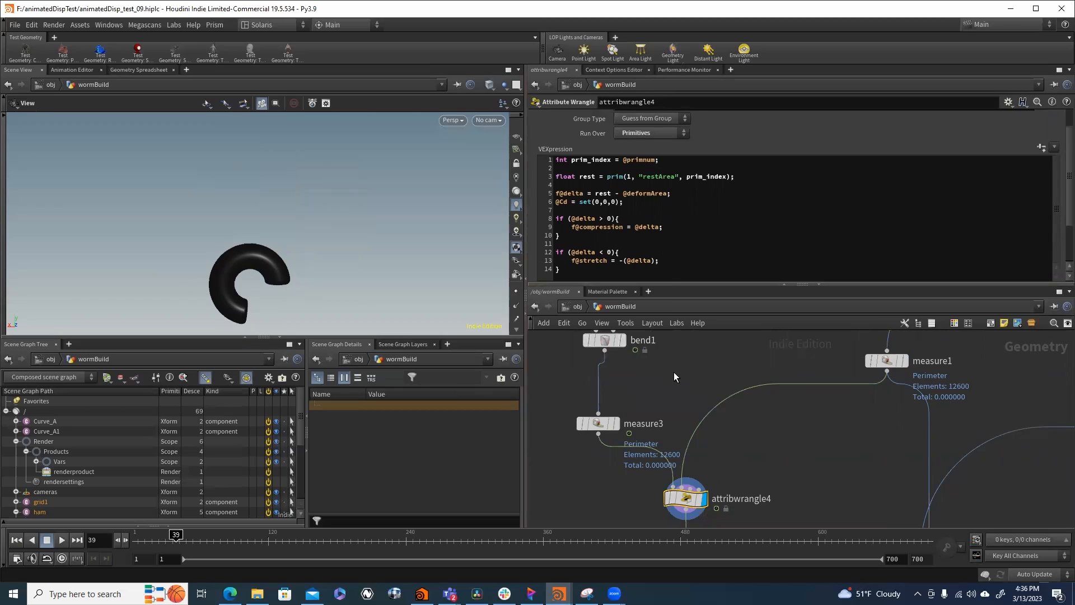
- Open the attribwrangle5 colour expression further down the chain and display its result on the bent tube
{"action": "middle_click_drag", "start_coordinate": [675, 398], "coordinate": [698, 353]}
{"action": "middle_click_drag", "start_coordinate": [796, 454], "coordinate": [764, 344]}
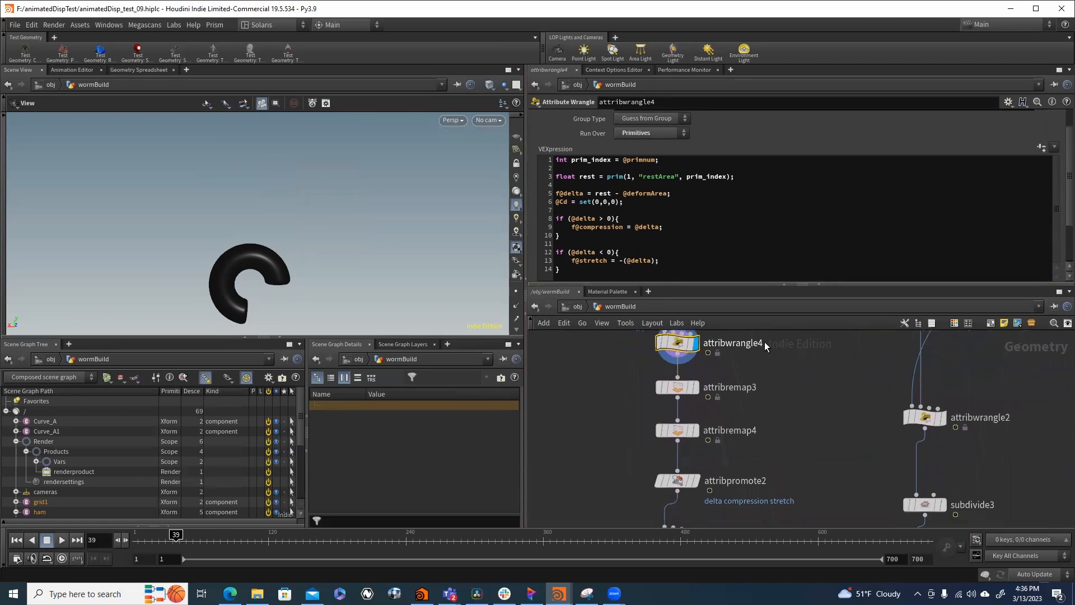
{"action": "middle_click_drag", "start_coordinate": [768, 420], "coordinate": [776, 379]}
{"action": "middle_click_drag", "start_coordinate": [760, 442], "coordinate": [761, 321]}
{"action": "left_click", "coordinate": [687, 379]}
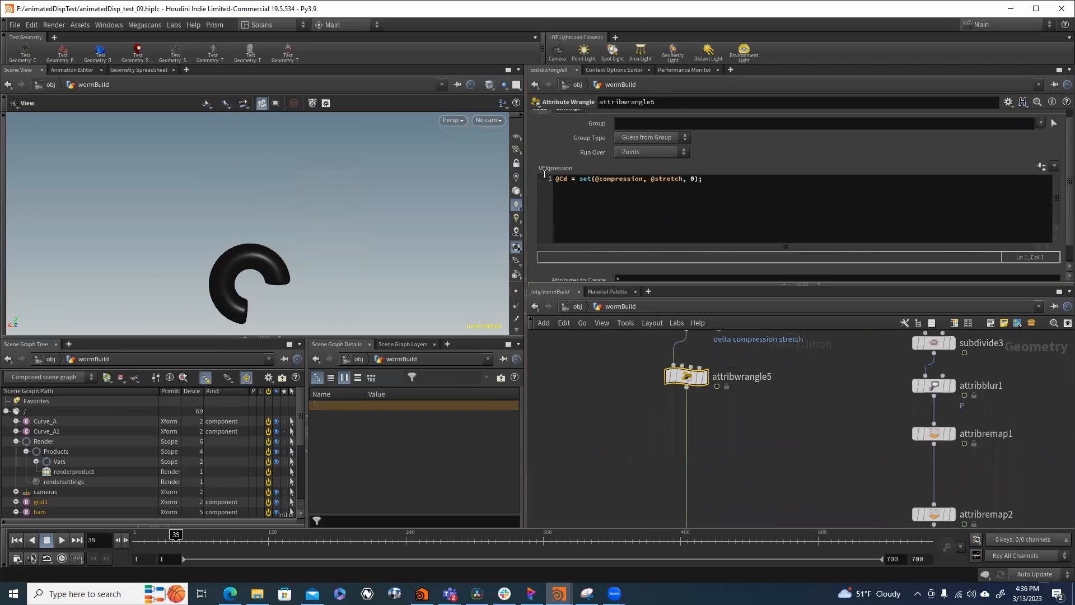
{"action": "left_click", "coordinate": [704, 378]}
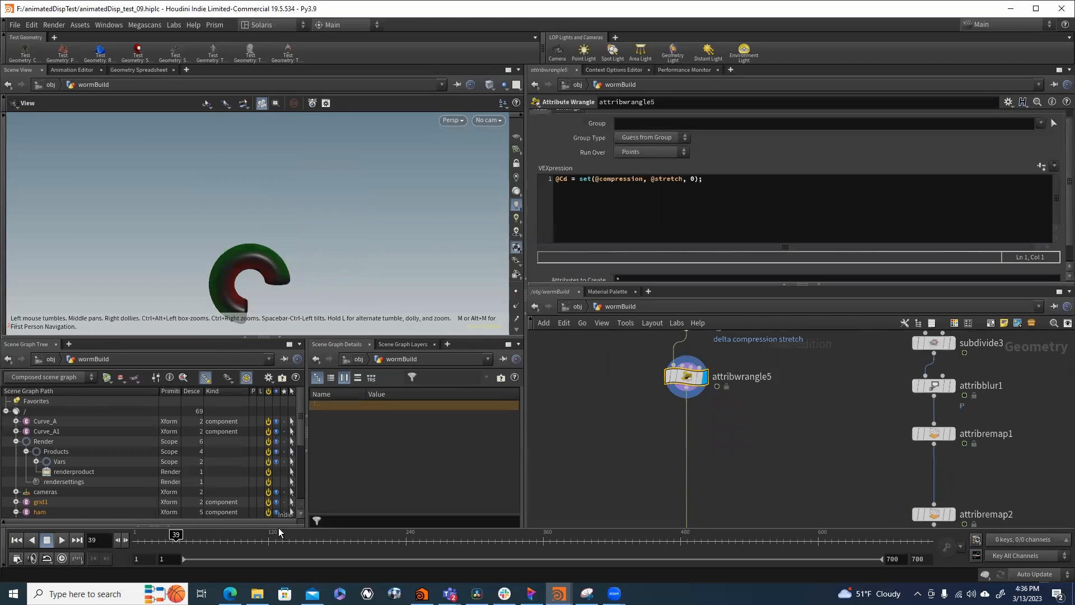
- Scrub the timeline from the start to frame 221 to inspect the compression and stretch colours during the bend
{"action": "left_click", "coordinate": [138, 539]}
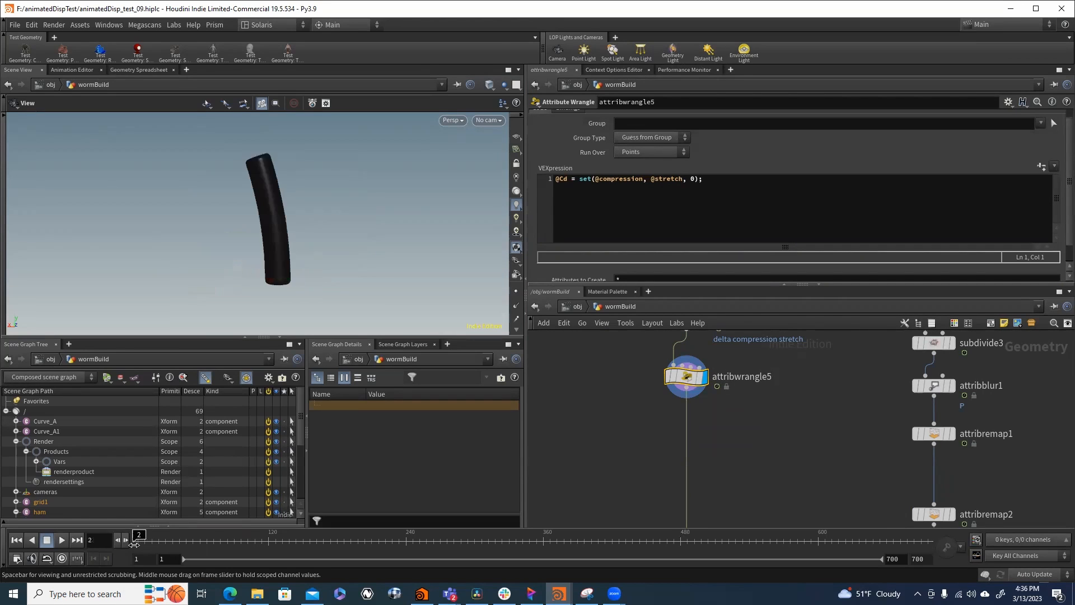
{"action": "left_click", "coordinate": [318, 547]}
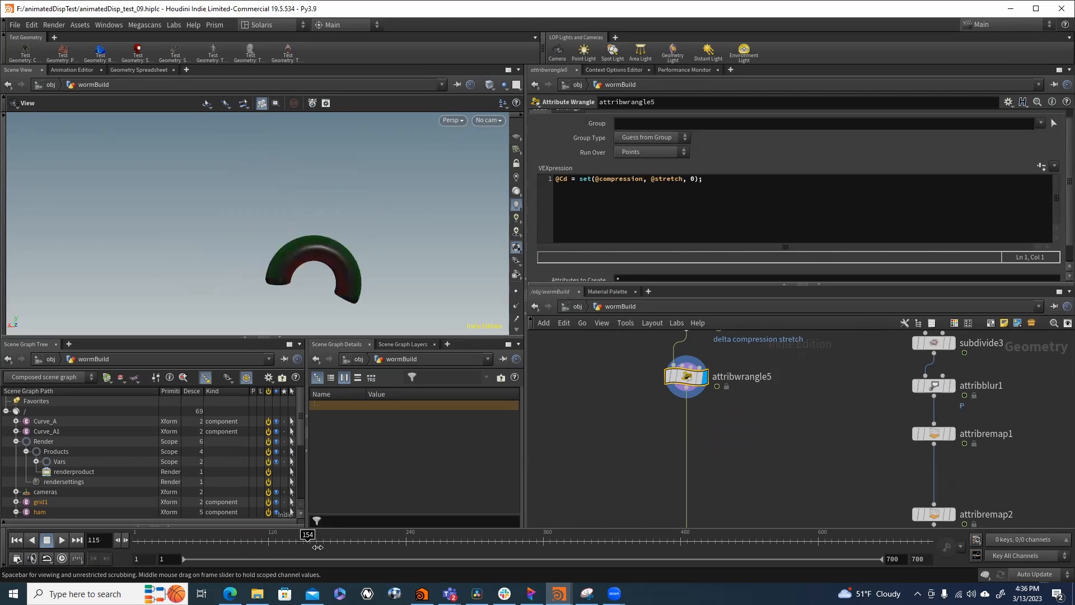
{"action": "left_click", "coordinate": [377, 551]}
{"action": "left_click", "coordinate": [383, 552]}
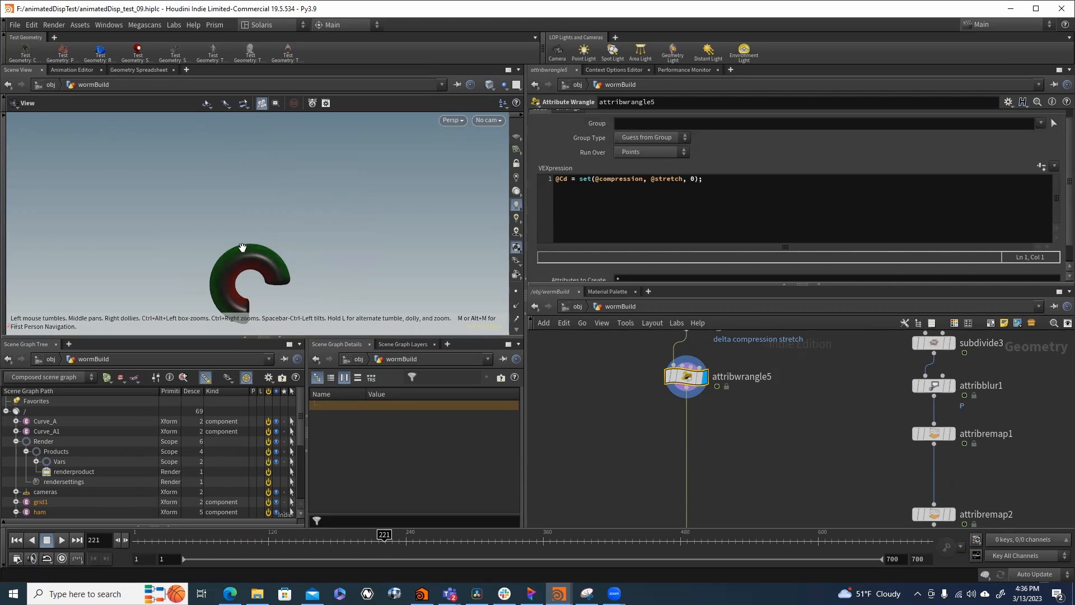
- Examine the point colour, compression and delta attributes in the geometry spreadsheet, and return to the 3D scene view
{"action": "left_click", "coordinate": [126, 70]}
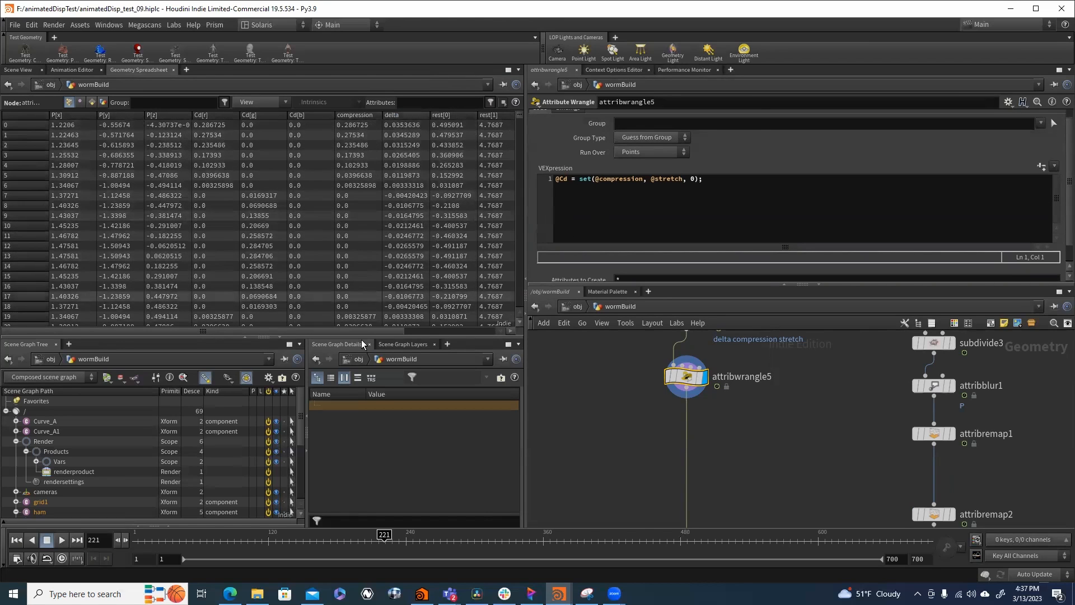
{"action": "left_click_drag", "start_coordinate": [344, 332], "coordinate": [318, 315]}
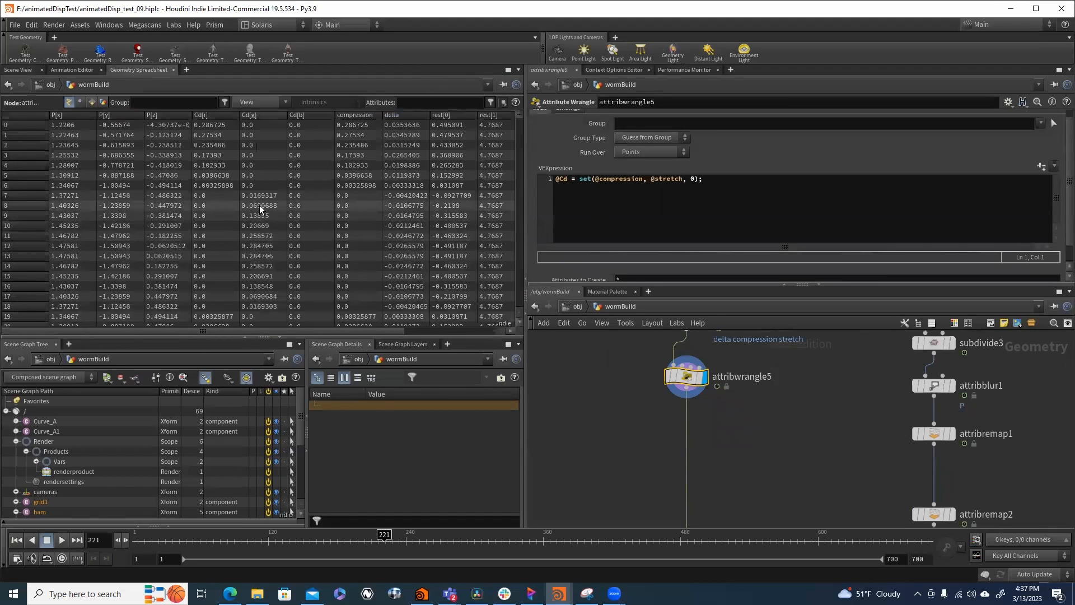
{"action": "left_click", "coordinate": [18, 70]}
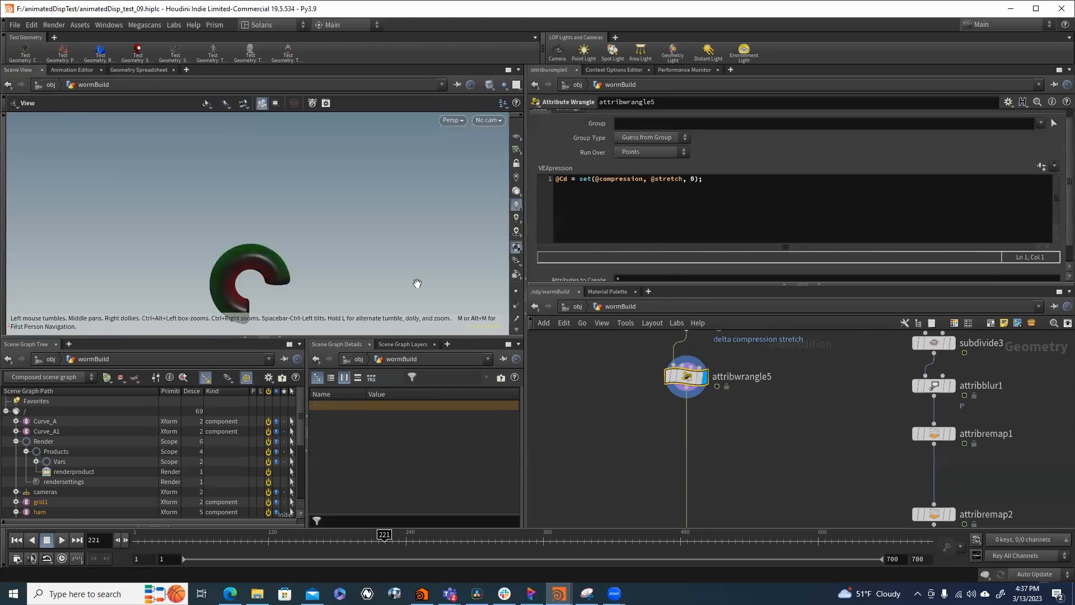
- Switch to the stage network and open the materiallibrary7 node in the worm_simple branch
{"action": "left_click", "coordinate": [579, 306]}
{"action": "left_click", "coordinate": [613, 392]}
{"action": "left_click", "coordinate": [659, 443]}
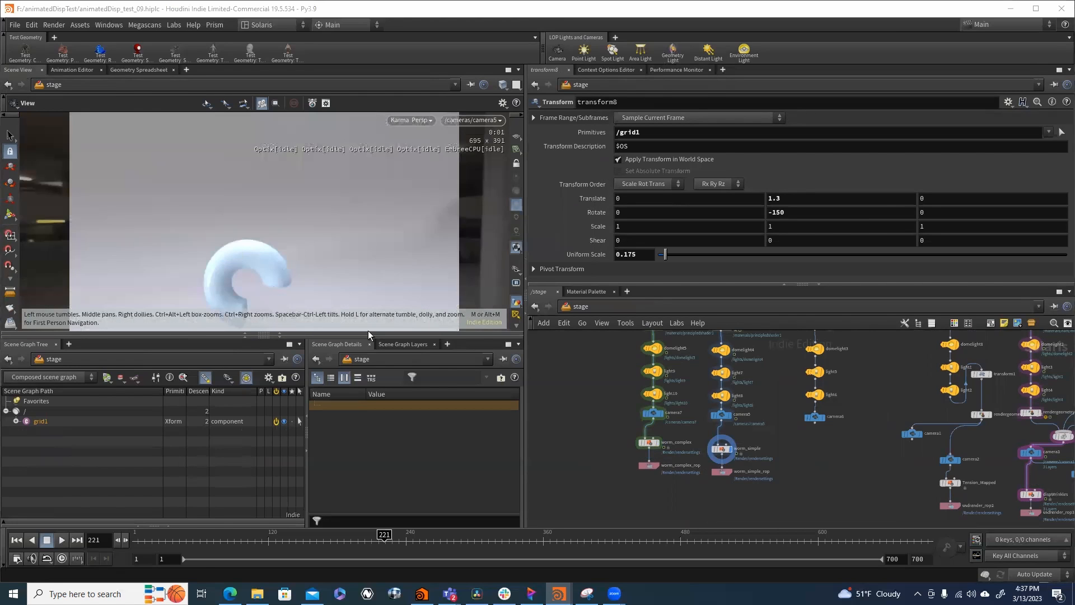
{"action": "middle_click_drag", "start_coordinate": [762, 392], "coordinate": [753, 504]}
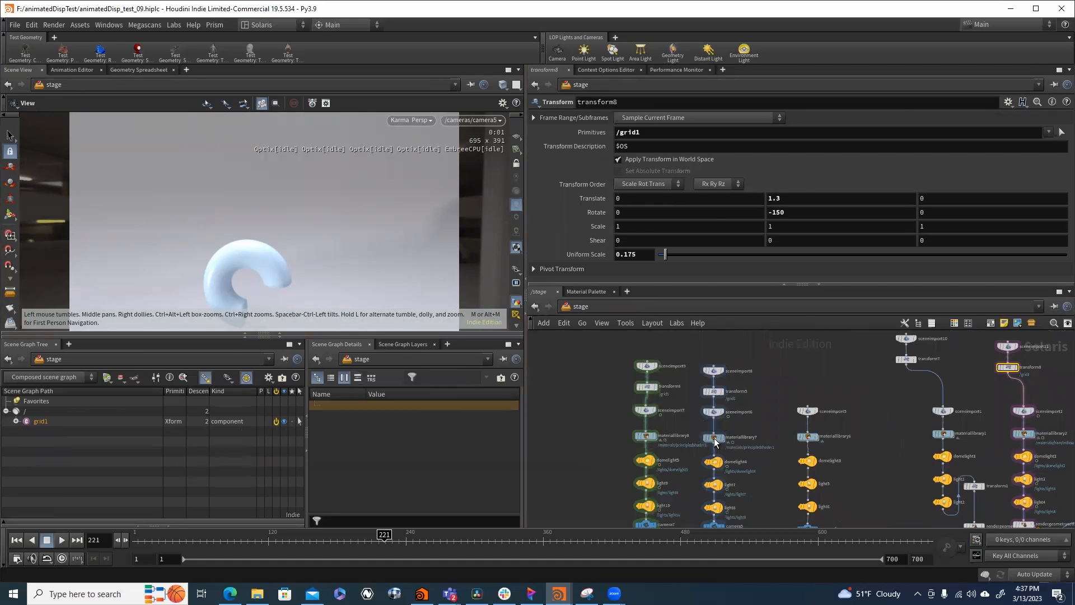
{"action": "double_click", "coordinate": [728, 441]}
- Examine the shader network feeding principledshader1 and locate the bind nodes that import stretch and compression
{"action": "scroll", "coordinate": [731, 468], "scroll_direction": "up", "scroll_amount": 5}
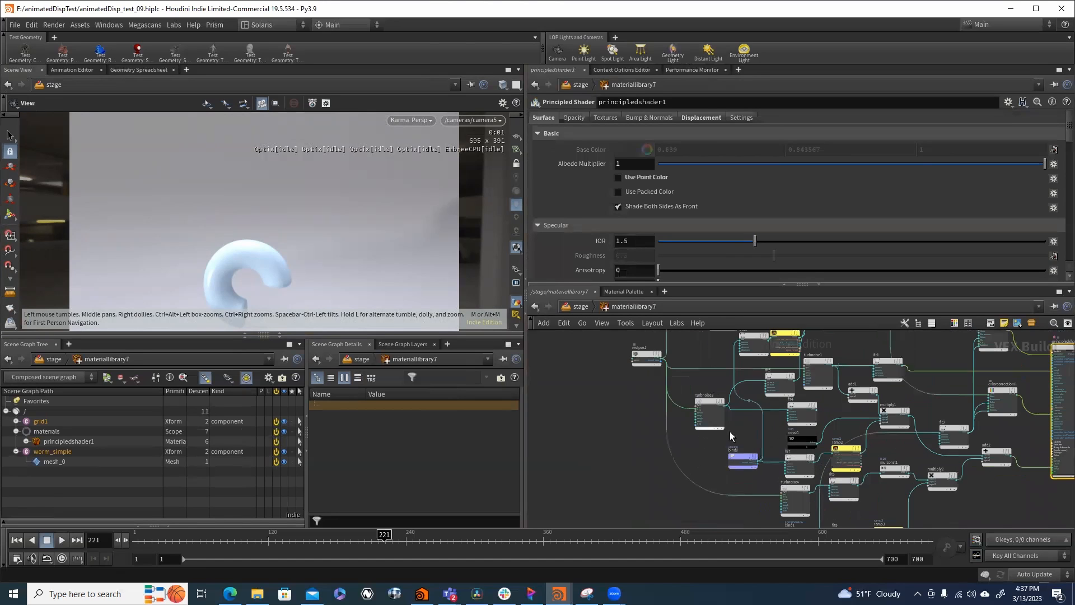
{"action": "middle_click_drag", "start_coordinate": [738, 417], "coordinate": [597, 375]}
{"action": "middle_click_drag", "start_coordinate": [629, 428], "coordinate": [605, 380]}
{"action": "middle_click_drag", "start_coordinate": [614, 440], "coordinate": [636, 575]}
{"action": "scroll", "coordinate": [740, 407], "scroll_direction": "down", "scroll_amount": 6}
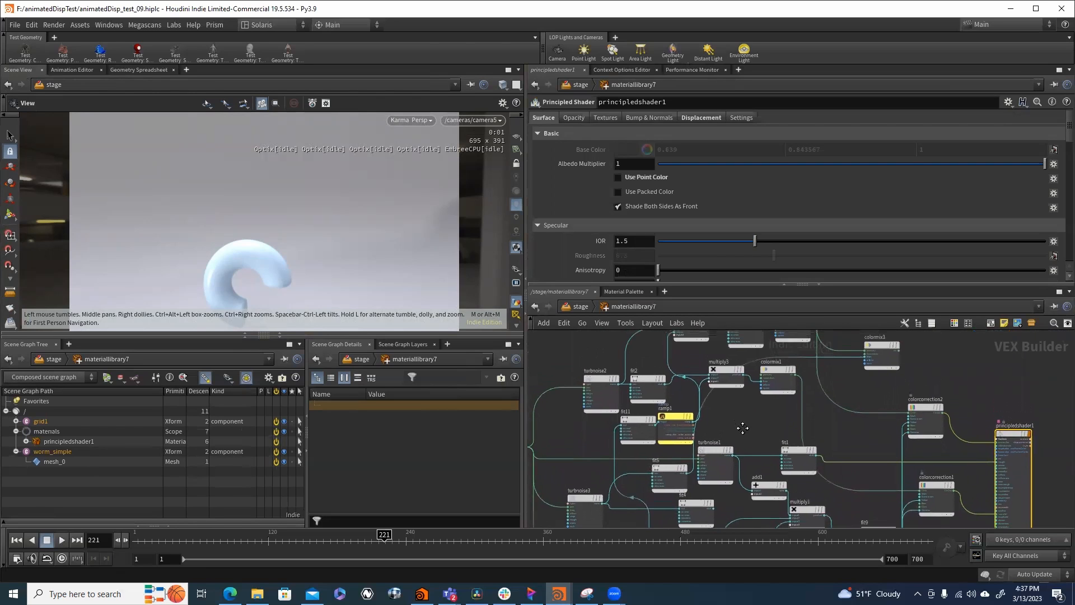
{"action": "scroll", "coordinate": [694, 426], "scroll_direction": "up", "scroll_amount": 6}
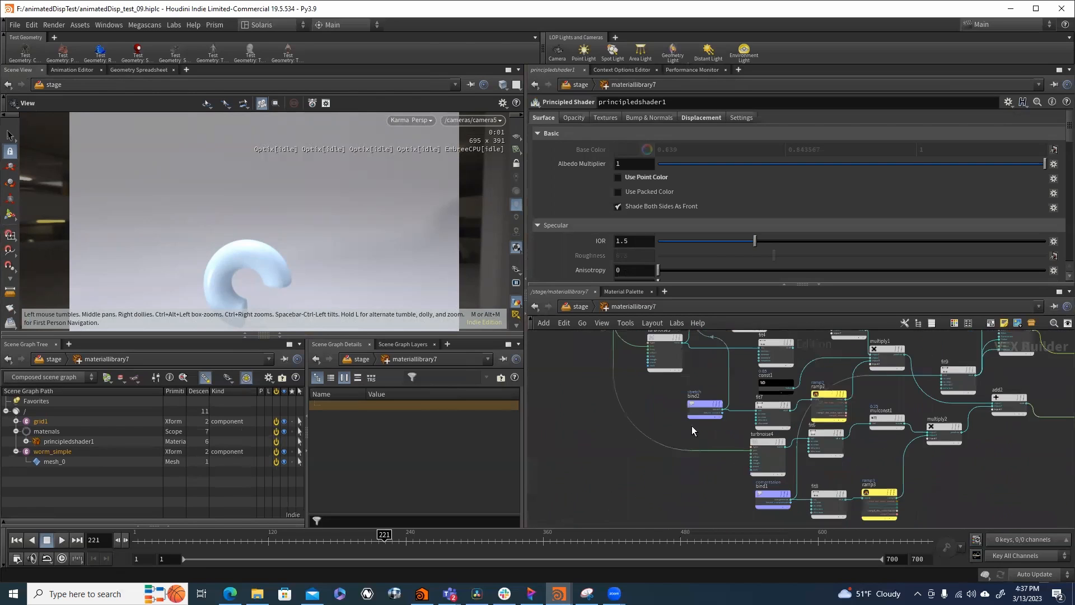
- Inspect the stretch and compression bind nodes, and move the compression bind node farther away from fit8
{"action": "left_click", "coordinate": [701, 392]}
{"action": "scroll", "coordinate": [672, 453], "scroll_direction": "down", "scroll_amount": 5}
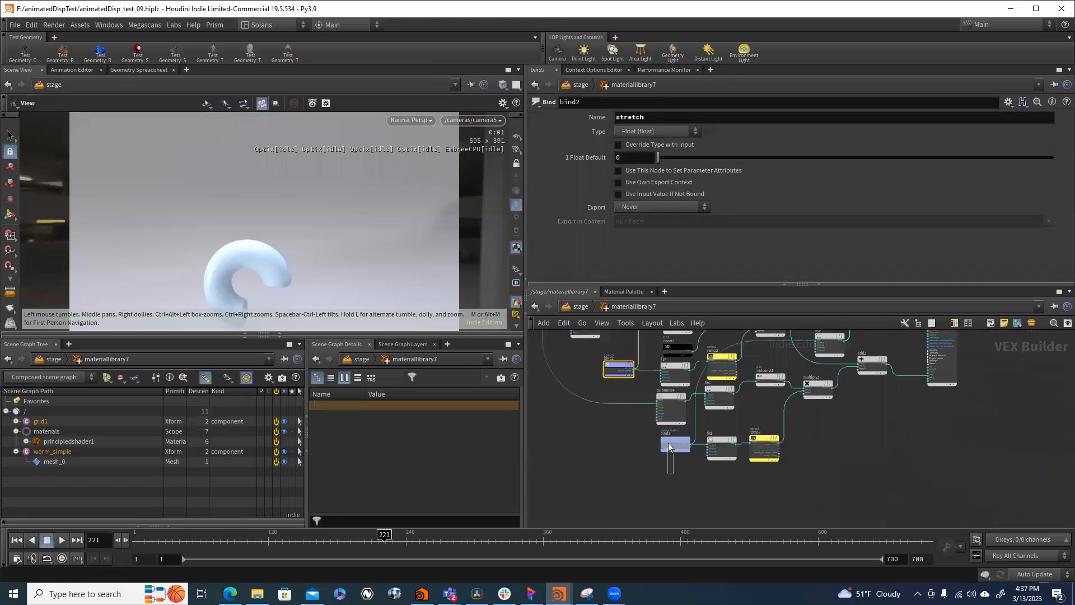
{"action": "left_click", "coordinate": [664, 444]}
{"action": "left_click_drag", "start_coordinate": [655, 448], "coordinate": [600, 440]}
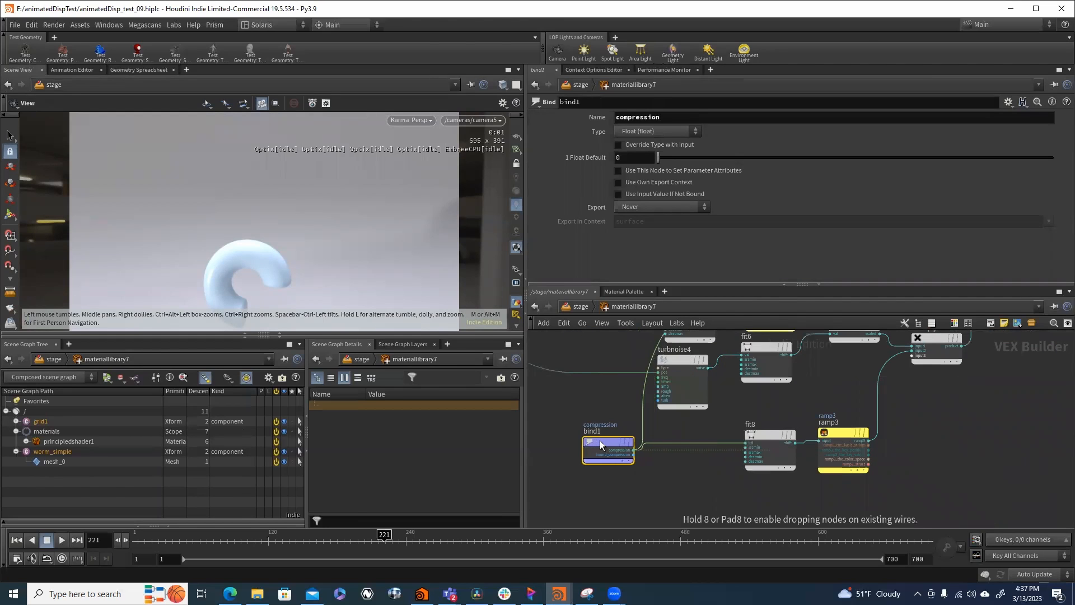
- Examine how the stretch and compression branches connect through the shader network to principledshader1
{"action": "scroll", "coordinate": [653, 482], "scroll_direction": "up", "scroll_amount": 3}
{"action": "scroll", "coordinate": [649, 482], "scroll_direction": "down", "scroll_amount": 3}
{"action": "middle_click_drag", "start_coordinate": [746, 418], "coordinate": [703, 429]}
{"action": "middle_click_drag", "start_coordinate": [804, 459], "coordinate": [766, 526]}
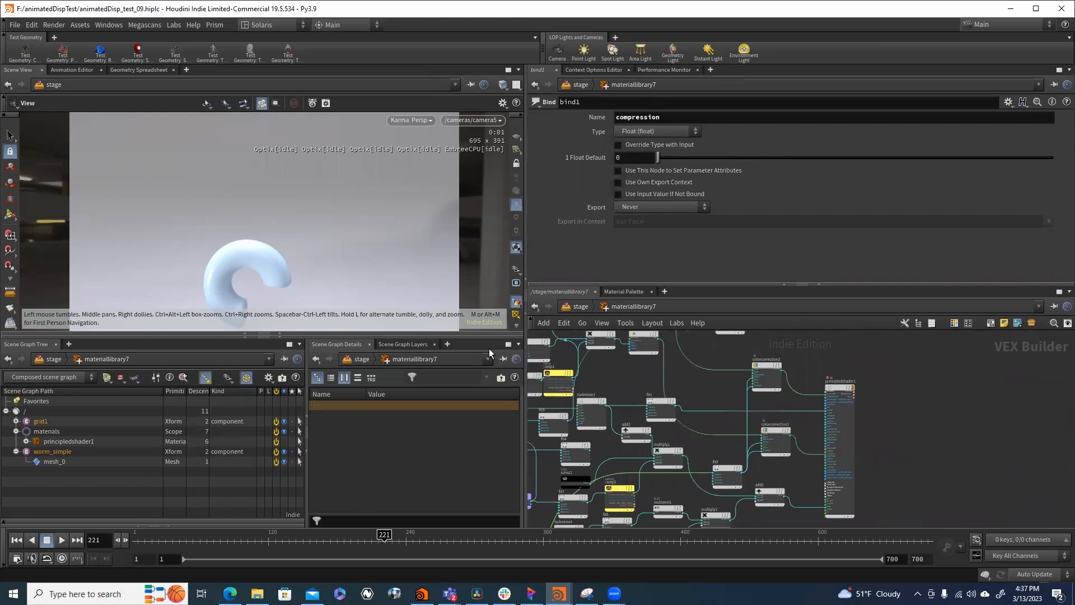
{"action": "middle_click_drag", "start_coordinate": [816, 368], "coordinate": [819, 429]}
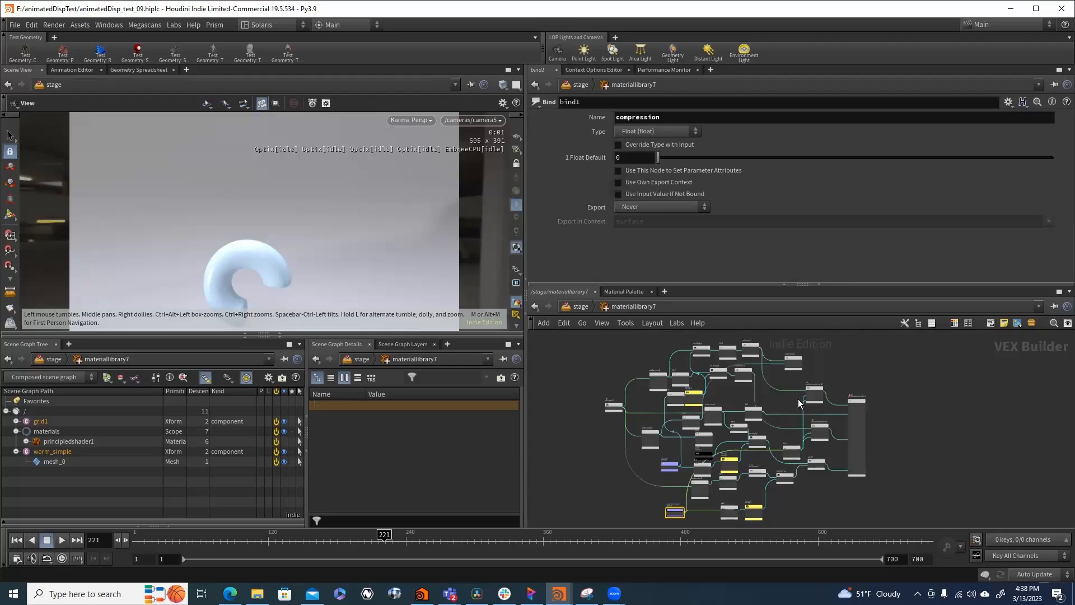
- Reposition fit6 and mulconst1 closer to the row of turbnoise4 in the noise branch feeding multiply2
{"action": "scroll", "coordinate": [684, 500], "scroll_direction": "up", "scroll_amount": 5}
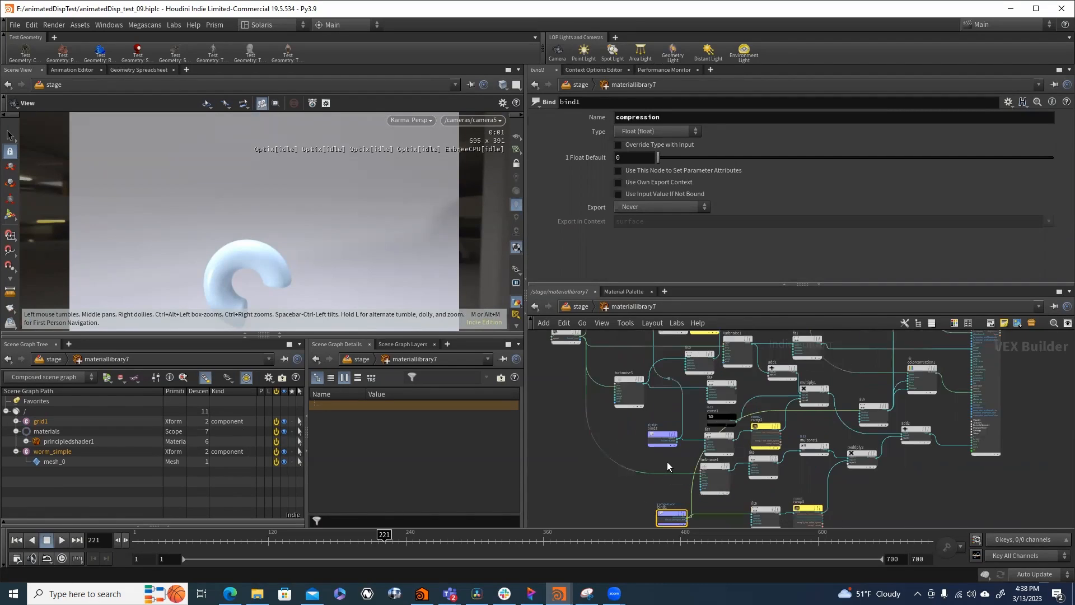
{"action": "scroll", "coordinate": [694, 422], "scroll_direction": "down", "scroll_amount": 2}
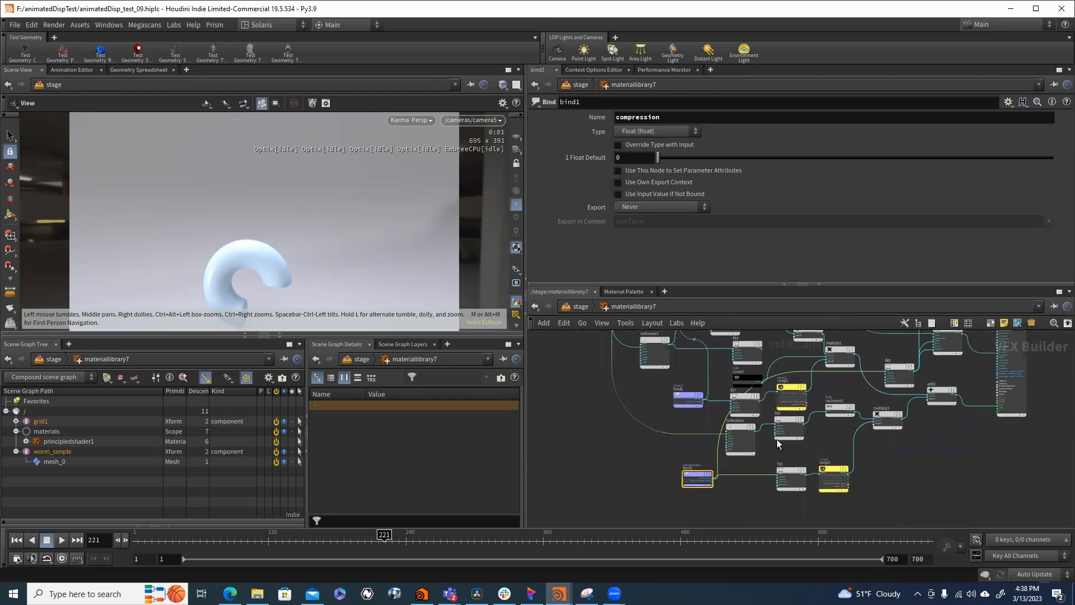
{"action": "scroll", "coordinate": [762, 437], "scroll_direction": "up", "scroll_amount": 3}
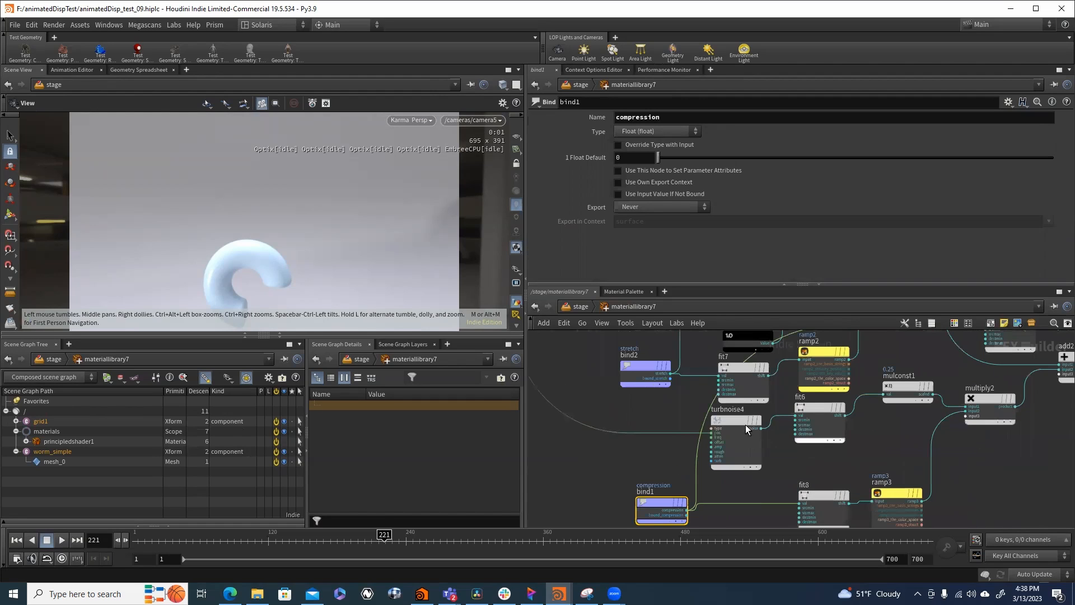
{"action": "left_click_drag", "start_coordinate": [816, 407], "coordinate": [812, 439]}
{"action": "left_click_drag", "start_coordinate": [900, 388], "coordinate": [884, 444]}
{"action": "middle_click_drag", "start_coordinate": [1007, 481], "coordinate": [938, 434]}
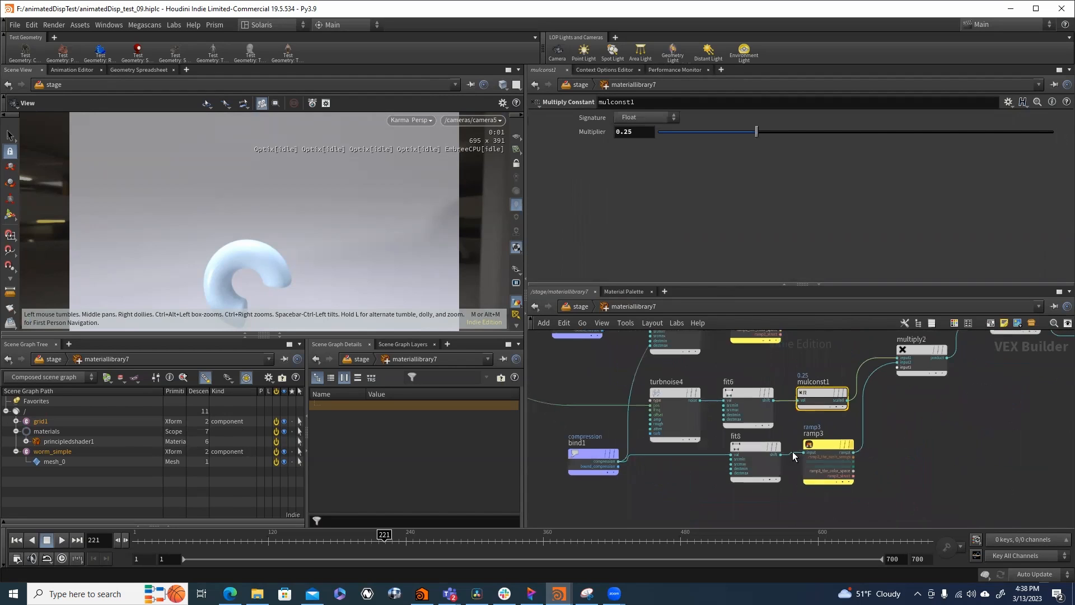
- Inspect the source range of fit8 and the curve of ramp3, following their branch through multiply2 and add2 to the shader
{"action": "left_click", "coordinate": [760, 448]}
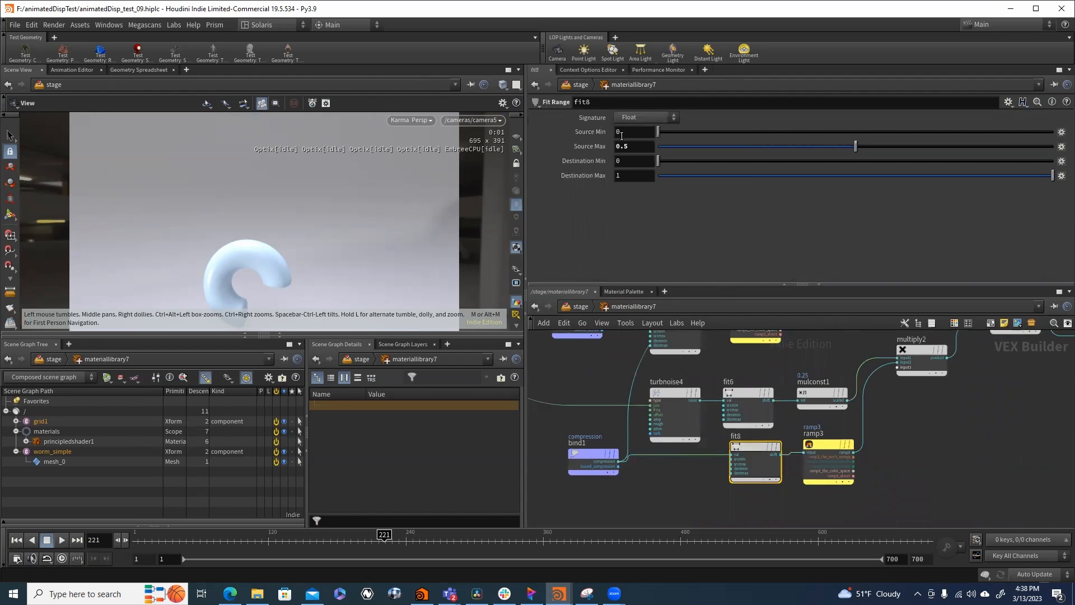
{"action": "left_click", "coordinate": [826, 444]}
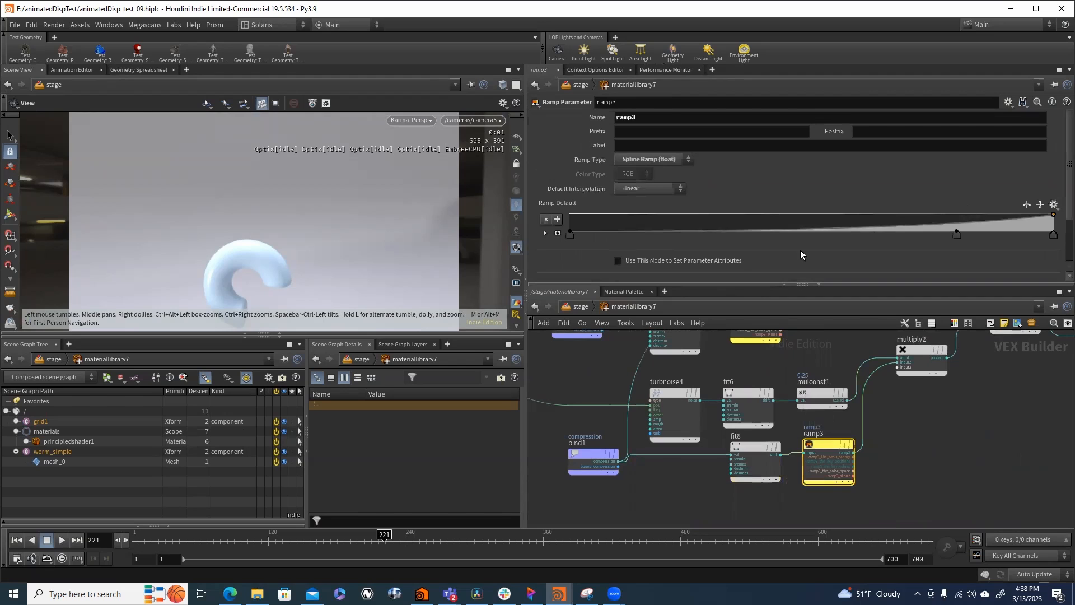
{"action": "middle_click_drag", "start_coordinate": [952, 444], "coordinate": [838, 468]}
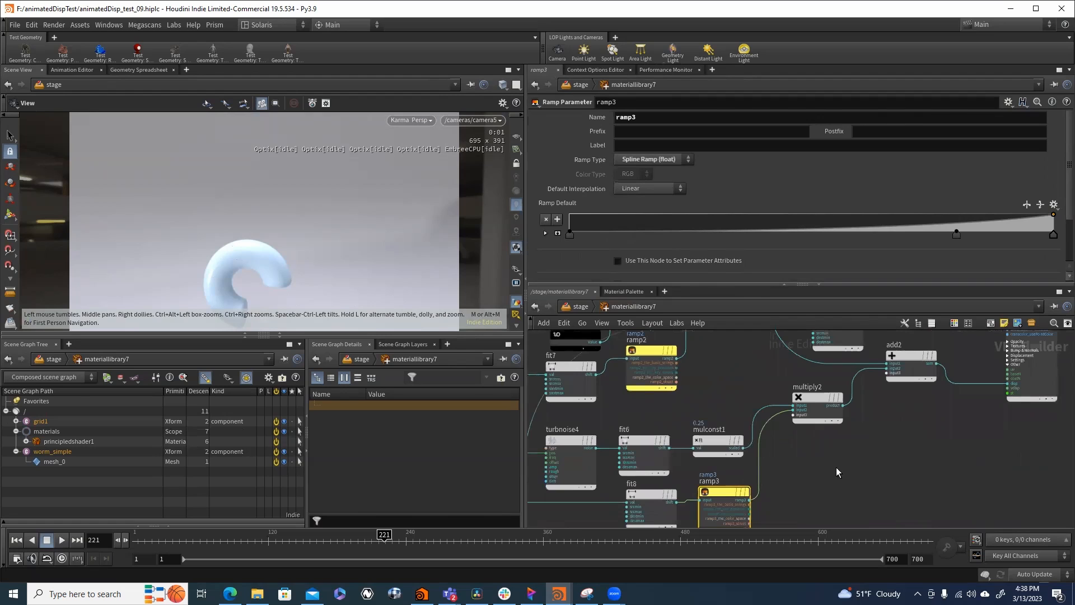
{"action": "middle_click_drag", "start_coordinate": [936, 446], "coordinate": [825, 487]}
{"action": "scroll", "coordinate": [825, 487], "scroll_direction": "down", "scroll_amount": 2}
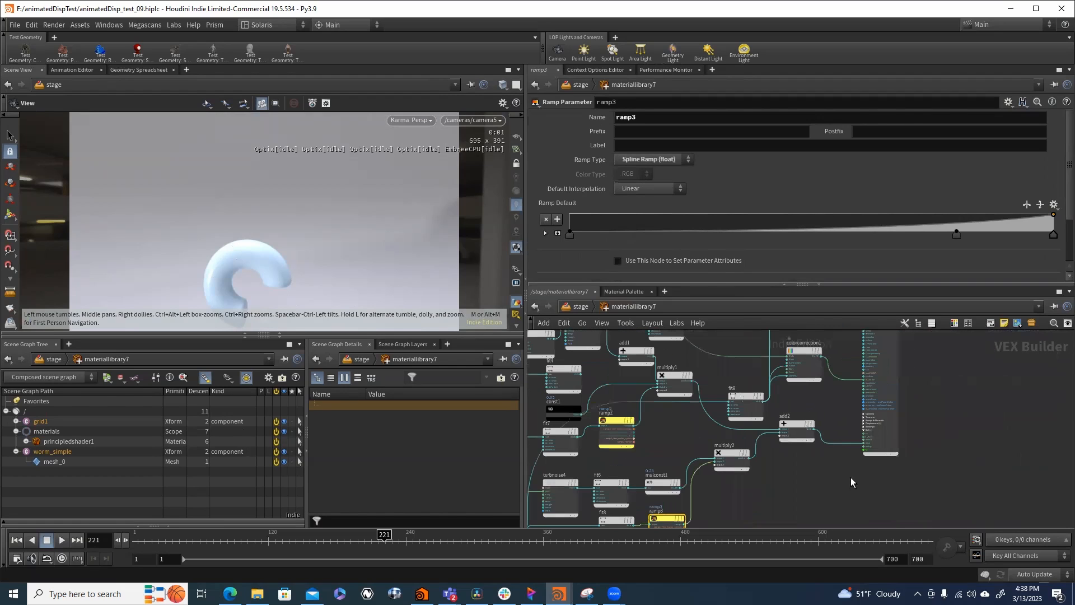
- Leave the material library, switch to the obj network and open the worm_complex object
{"action": "left_click", "coordinate": [581, 307]}
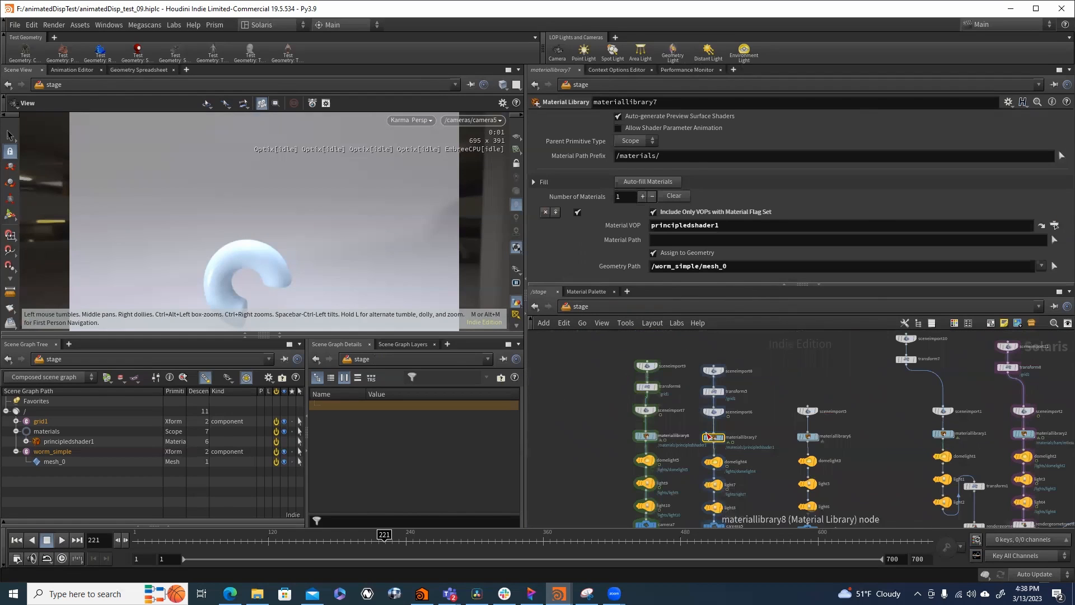
{"action": "left_click", "coordinate": [617, 308]}
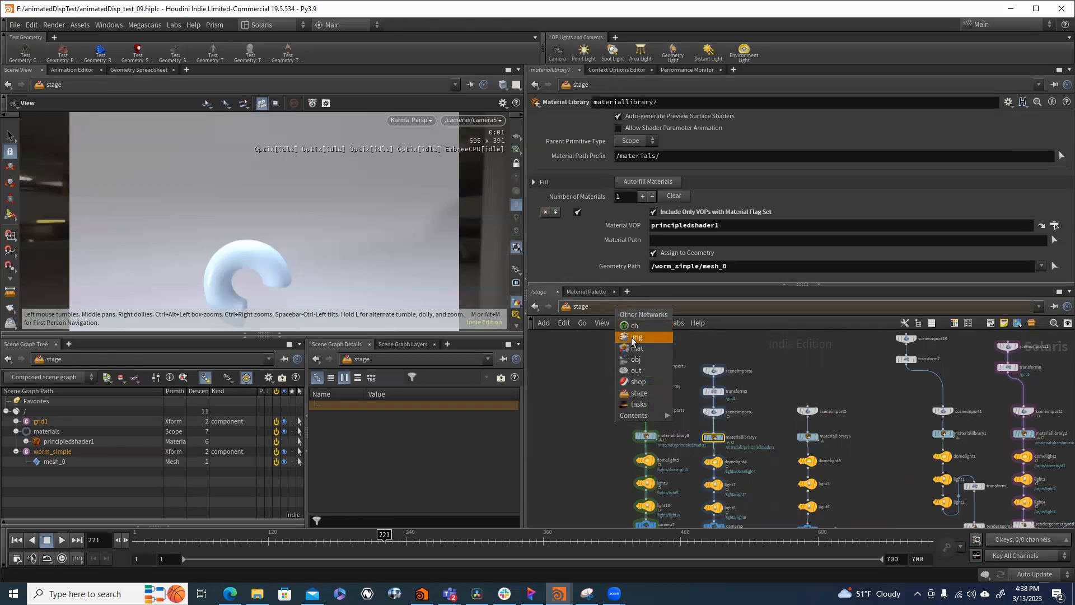
{"action": "left_click", "coordinate": [630, 359]}
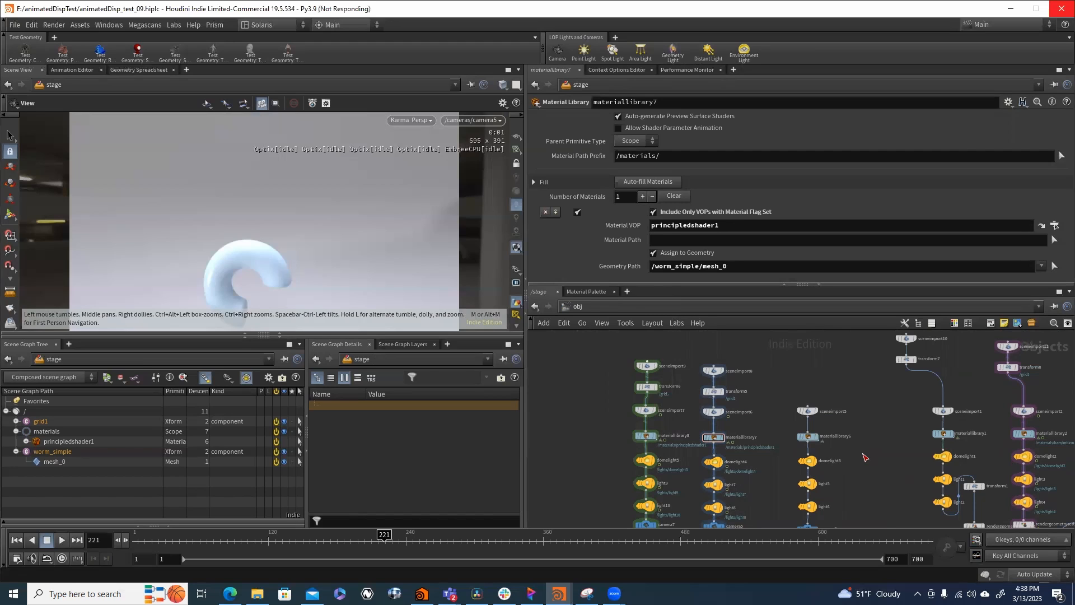
{"action": "middle_click", "coordinate": [866, 457]}
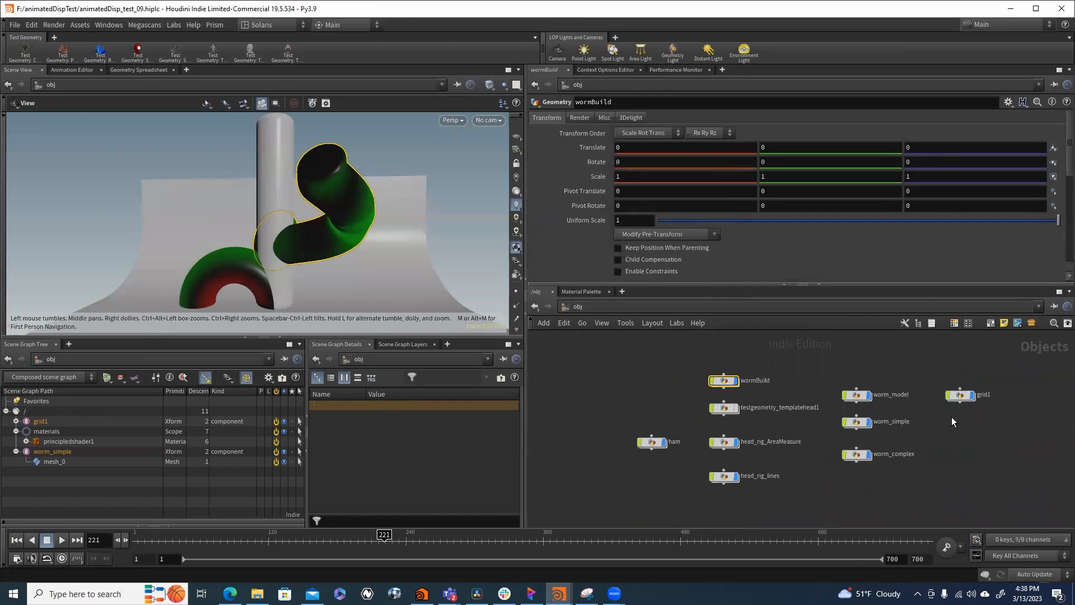
{"action": "double_click", "coordinate": [855, 454]}
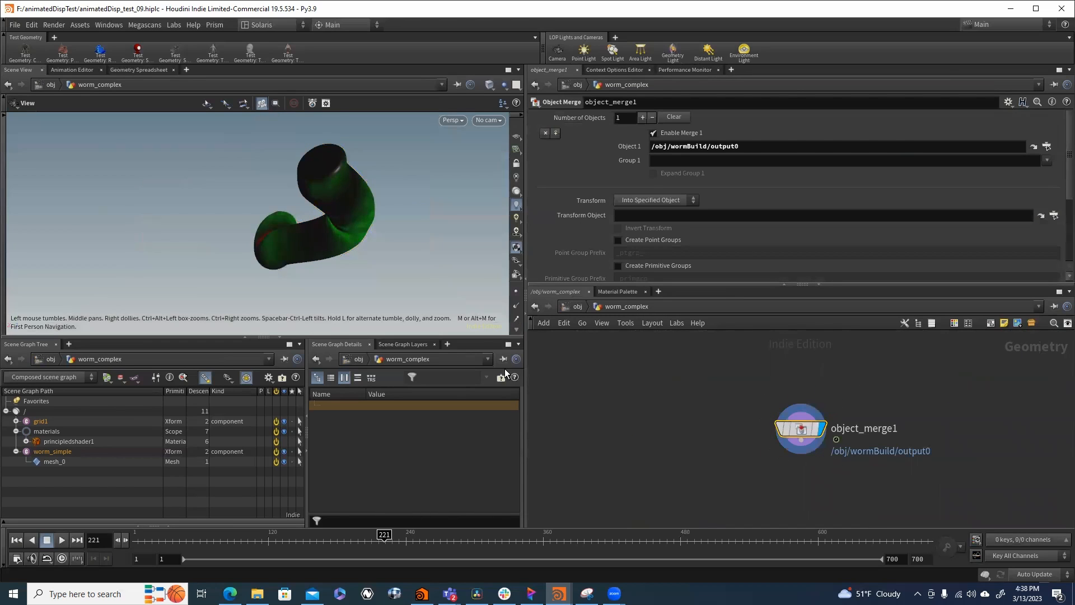
- Scrub the timeline to frame 162 and examine the compression and stretch colours along the twisted worm
{"action": "left_click", "coordinate": [150, 537]}
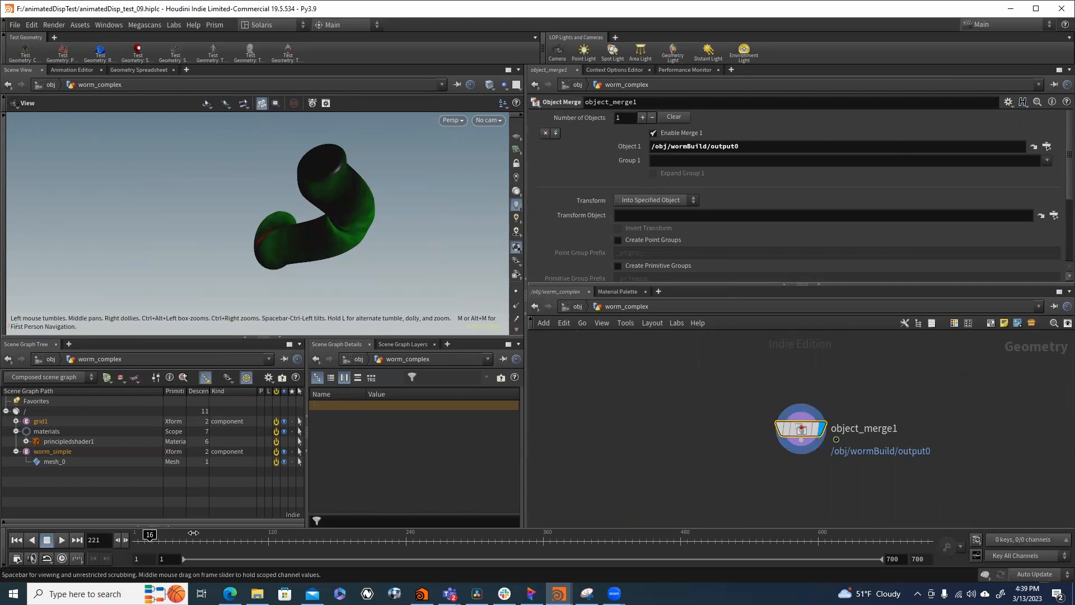
{"action": "left_click", "coordinate": [253, 537]}
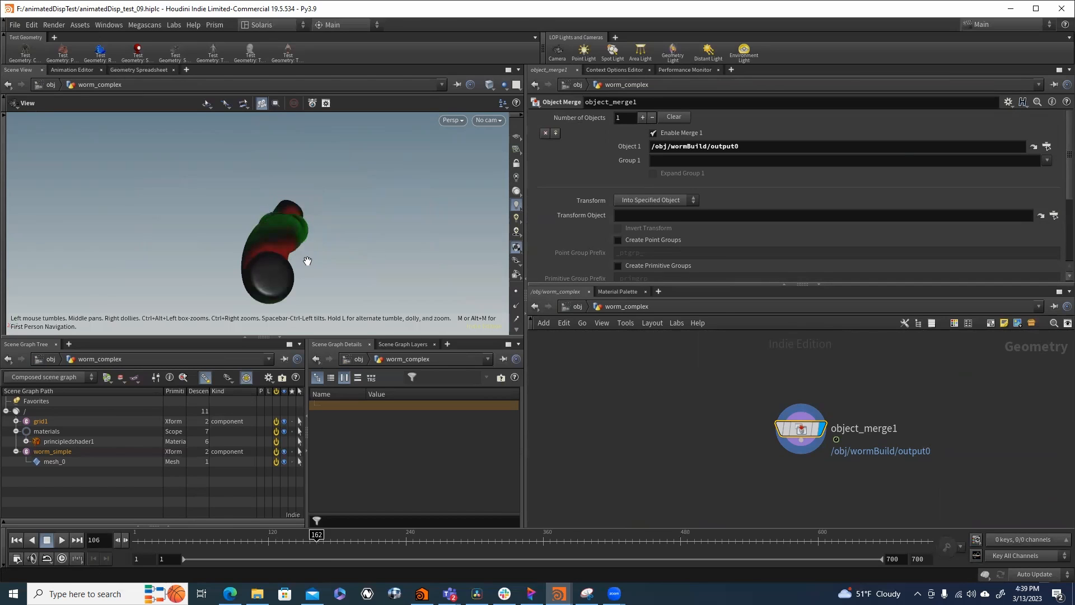
{"action": "left_click_drag", "start_coordinate": [308, 261], "coordinate": [385, 223]}
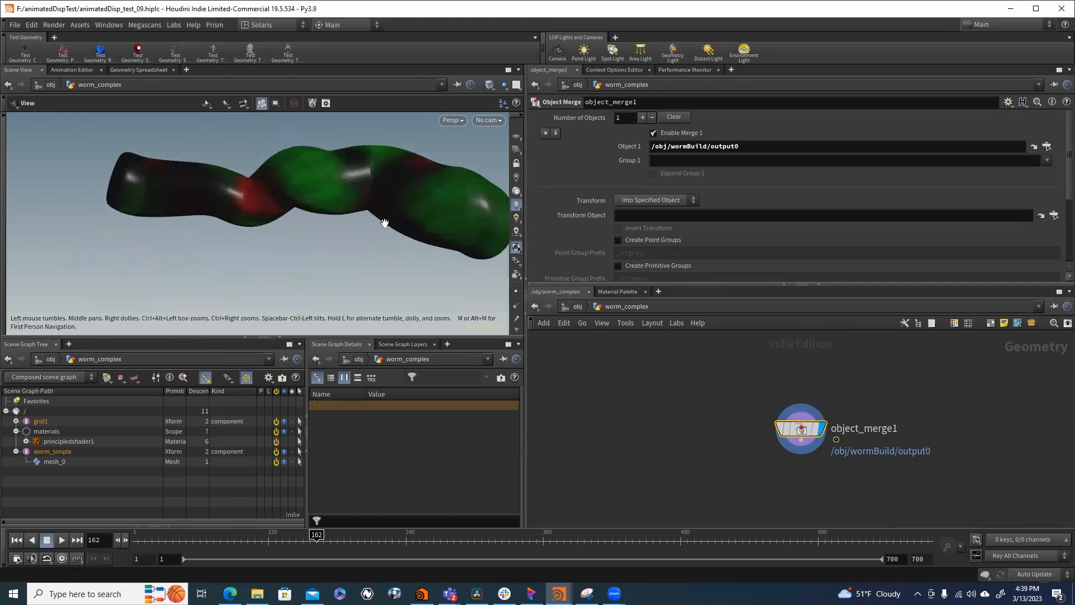
{"action": "left_click_drag", "start_coordinate": [239, 220], "coordinate": [240, 198]}
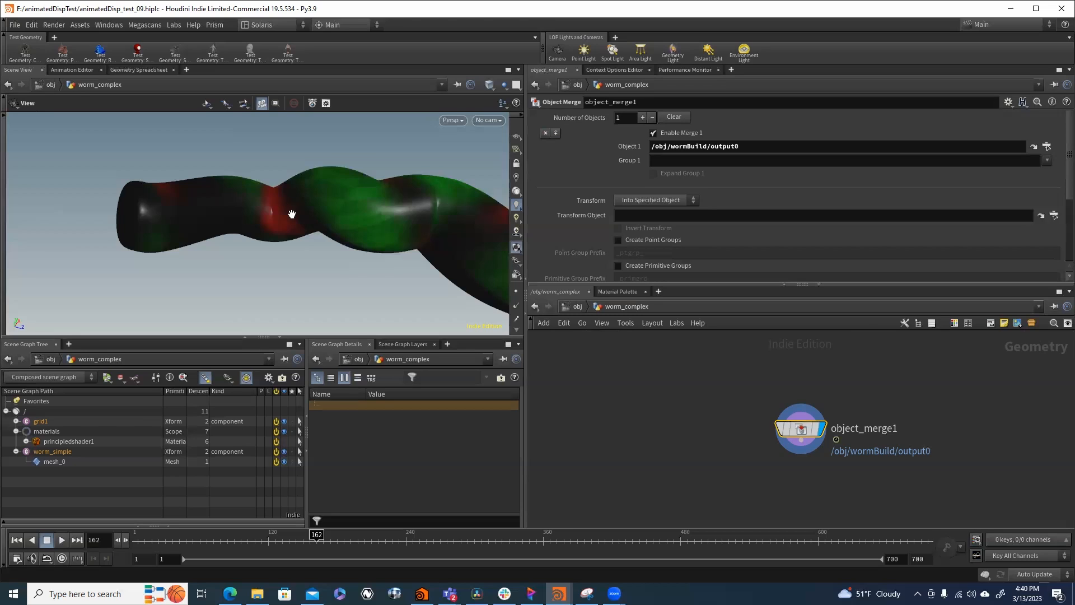
- Return to the obj level, open testgeometry_templatehead1 and frame the head in the viewport
{"action": "left_click", "coordinate": [571, 308]}
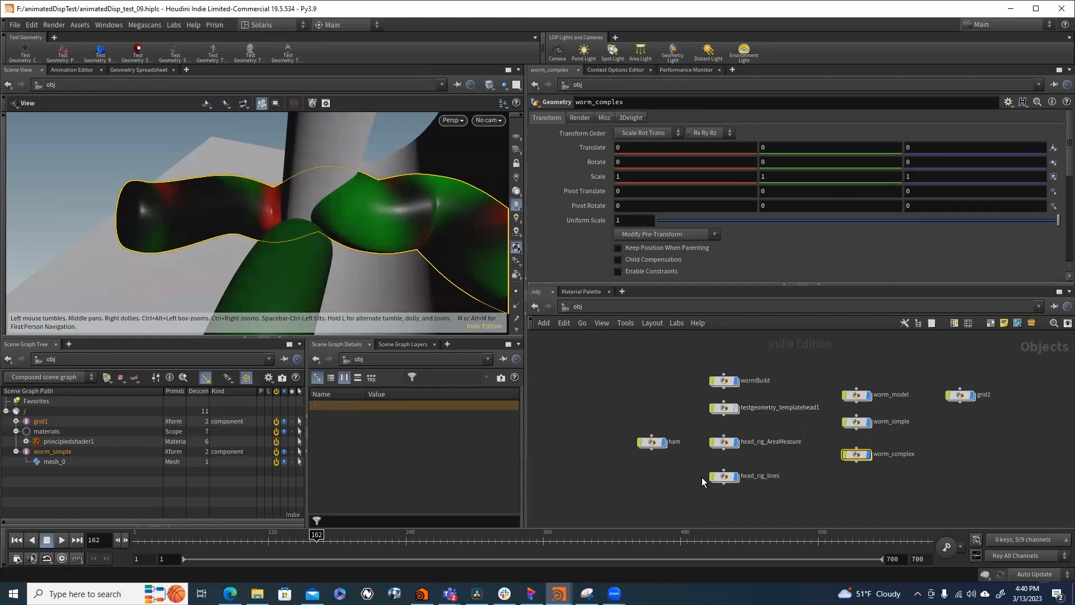
{"action": "left_click", "coordinate": [723, 406]}
{"action": "double_click", "coordinate": [723, 407]}
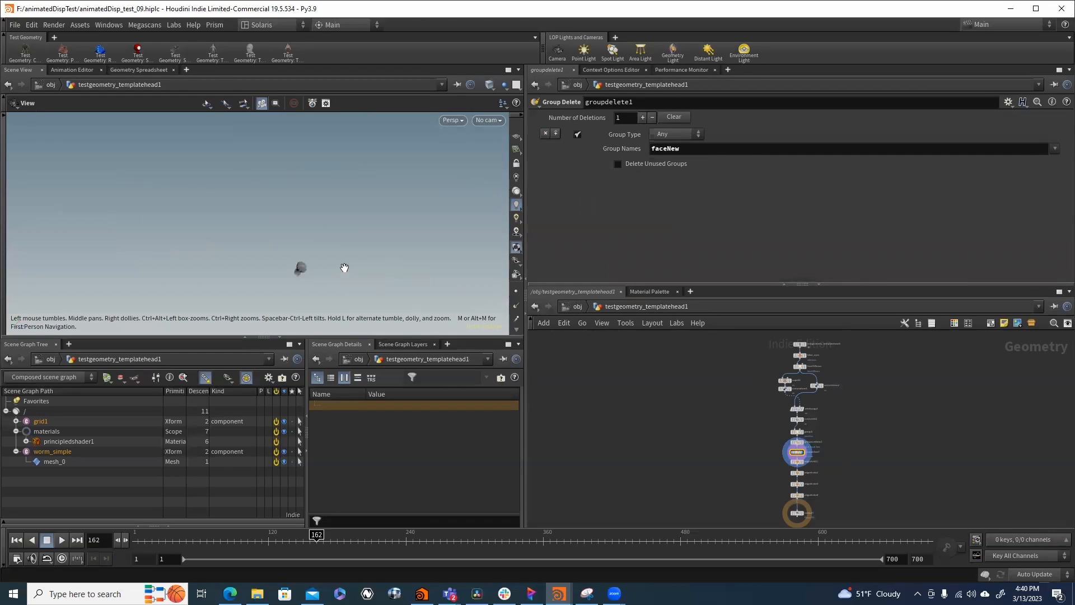
{"action": "key", "text": "f"}
{"action": "scroll", "coordinate": [375, 223], "scroll_direction": "up", "scroll_amount": 5}
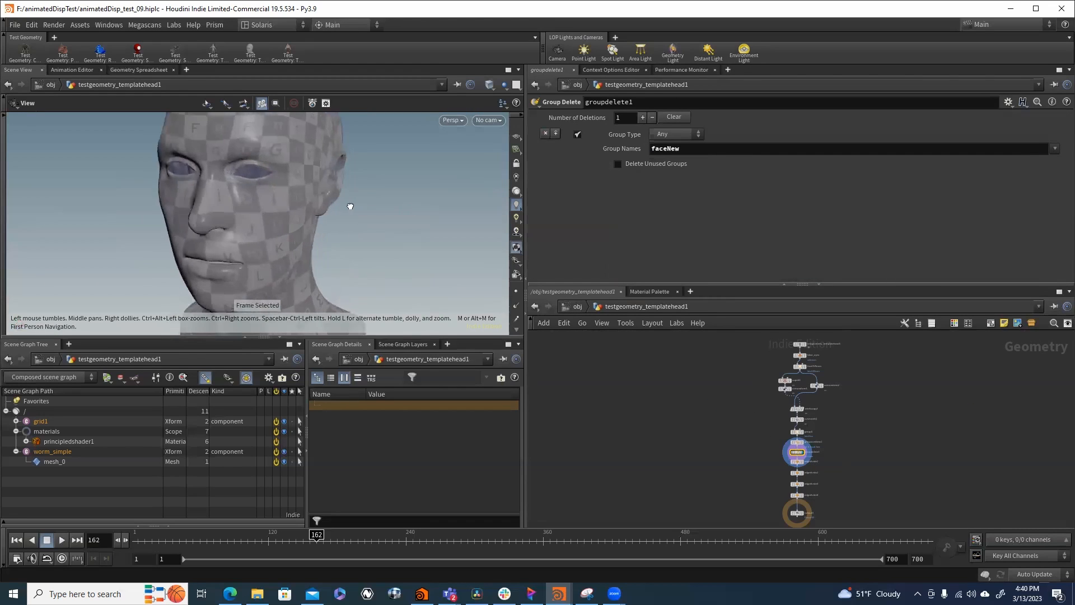
{"action": "left_click_drag", "start_coordinate": [350, 206], "coordinate": [351, 193]}
{"action": "scroll", "coordinate": [831, 368], "scroll_direction": "up", "scroll_amount": 5}
- Display attribcopy1 and uvsmooth1 in turn to compare the checker pattern of the UVs on the face
{"action": "mouse_move", "coordinate": [662, 363]}
{"action": "middle_mouse_down"}
{"action": "mouse_move", "coordinate": [692, 400]}
{"action": "mouse_move", "coordinate": [658, 336]}
{"action": "mouse_move", "coordinate": [679, 349]}
{"action": "middle_mouse_up"}
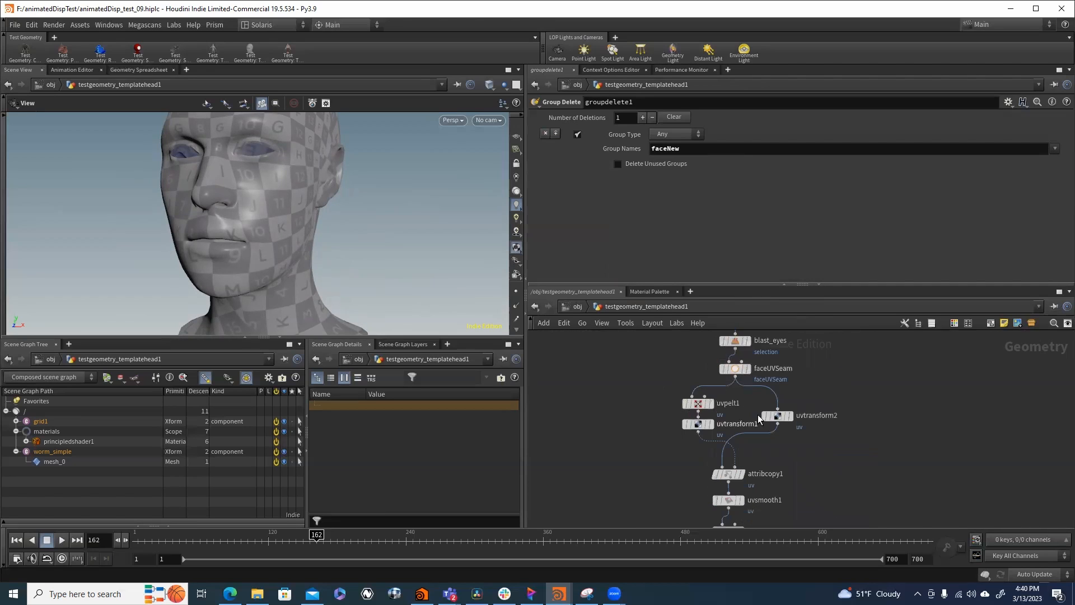
{"action": "middle_click_drag", "start_coordinate": [783, 464], "coordinate": [785, 437]}
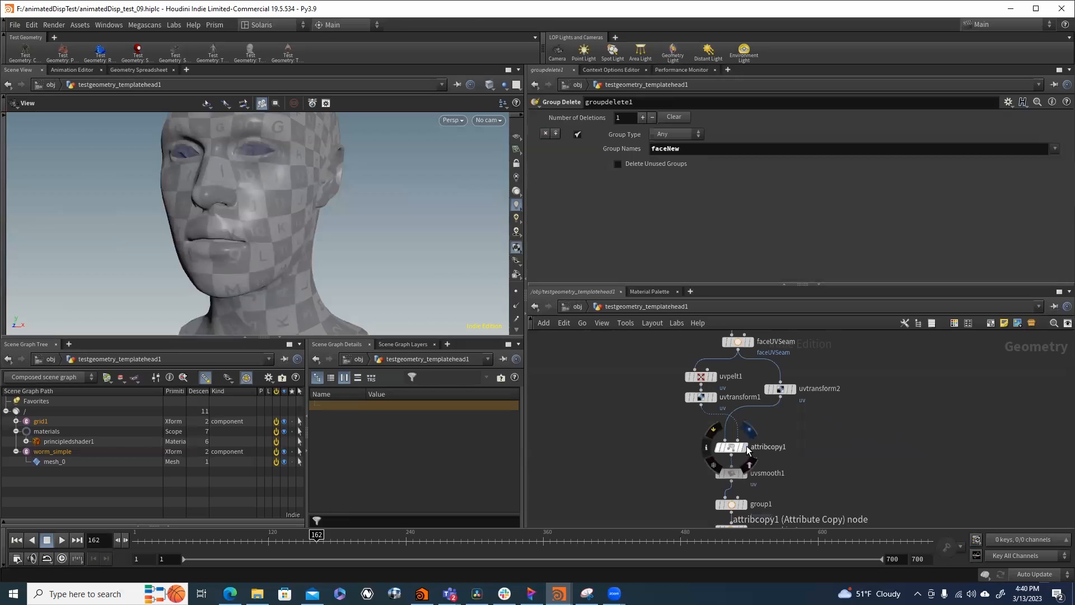
{"action": "left_click", "coordinate": [747, 448]}
{"action": "scroll", "coordinate": [782, 469], "scroll_direction": "up", "scroll_amount": 1}
{"action": "middle_click_drag", "start_coordinate": [782, 469], "coordinate": [796, 424]}
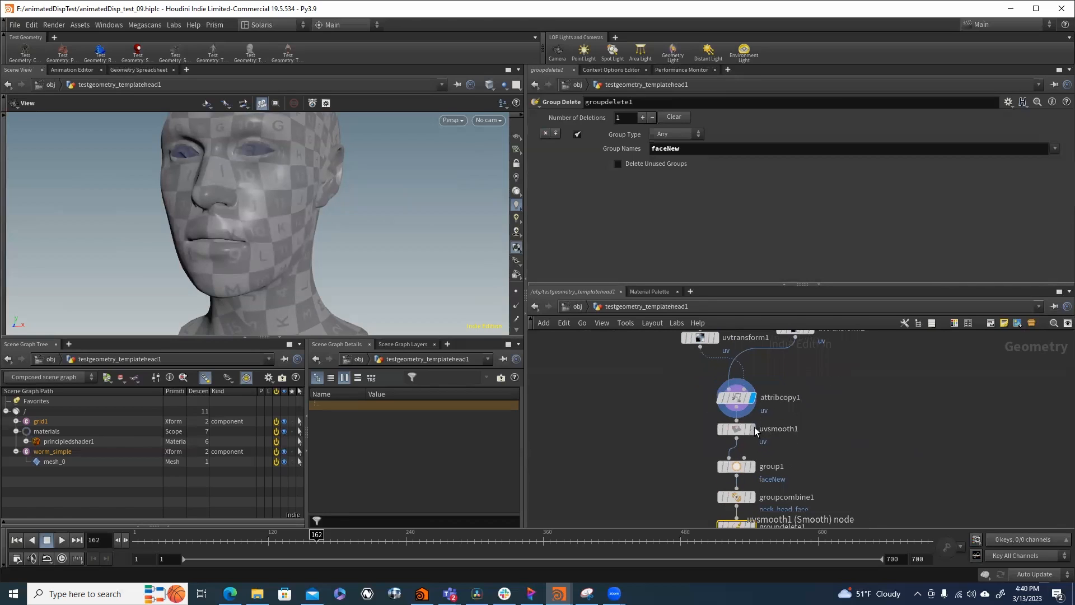
{"action": "left_click", "coordinate": [754, 429]}
{"action": "mouse_move", "coordinate": [757, 473]}
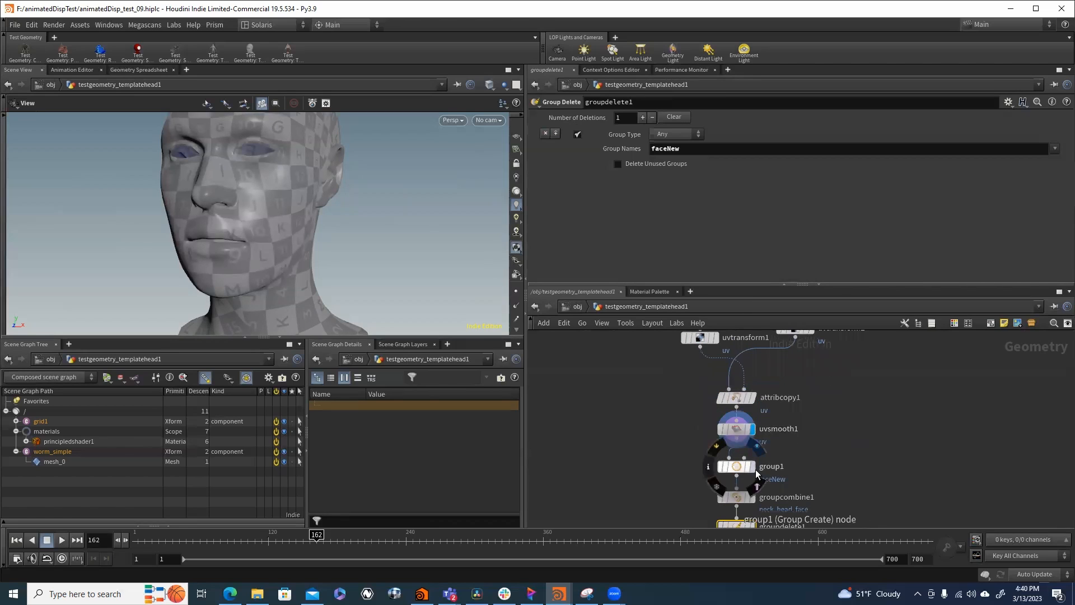
{"action": "middle_click_drag", "start_coordinate": [788, 420], "coordinate": [758, 364]}
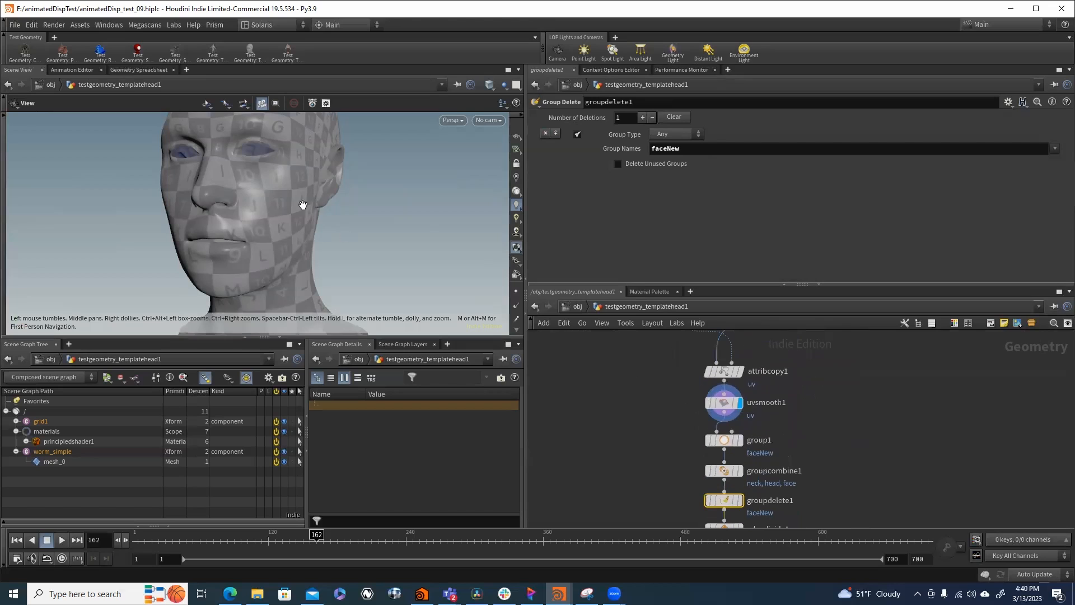
{"action": "left_click_drag", "start_coordinate": [303, 205], "coordinate": [321, 221]}
- Locate the edge divide nodes between groupdelete1 and the output in the head network
{"action": "key", "text": "super"}
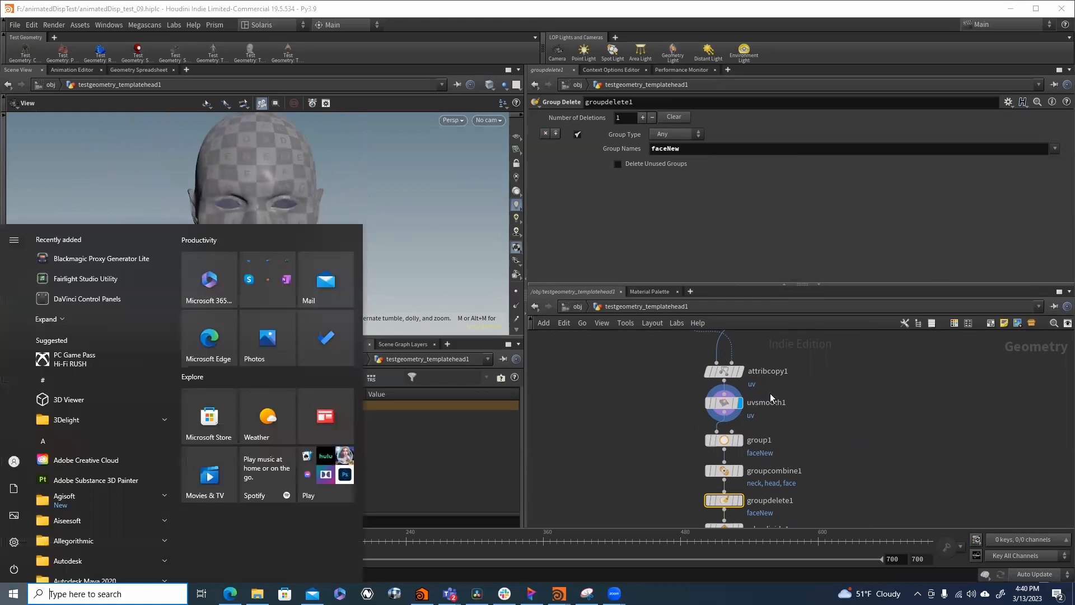
{"action": "left_click", "coordinate": [822, 427]}
{"action": "middle_click_drag", "start_coordinate": [822, 427], "coordinate": [808, 366]}
{"action": "mouse_move", "coordinate": [788, 442]}
{"action": "middle_mouse_down"}
{"action": "mouse_move", "coordinate": [789, 383]}
{"action": "mouse_move", "coordinate": [774, 451]}
{"action": "middle_mouse_up"}
{"action": "scroll", "coordinate": [745, 406], "scroll_direction": "down", "scroll_amount": 2}
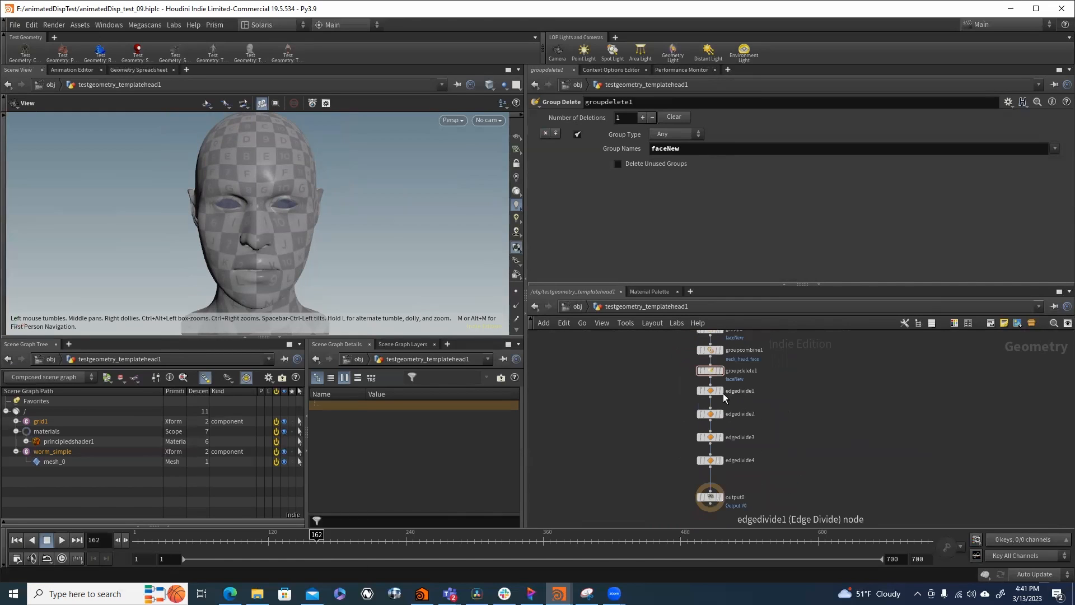
- Get a close view of the head's eye and turn on wireframe over the shaded surface
{"action": "right_click_drag", "start_coordinate": [269, 196], "coordinate": [563, 221]}
{"action": "mouse_move", "coordinate": [344, 218]}
{"action": "left_mouse_down"}
{"action": "mouse_move", "coordinate": [137, 202]}
{"action": "mouse_move", "coordinate": [336, 204]}
{"action": "left_mouse_up"}
{"action": "right_click_drag", "start_coordinate": [336, 204], "coordinate": [459, 204]}
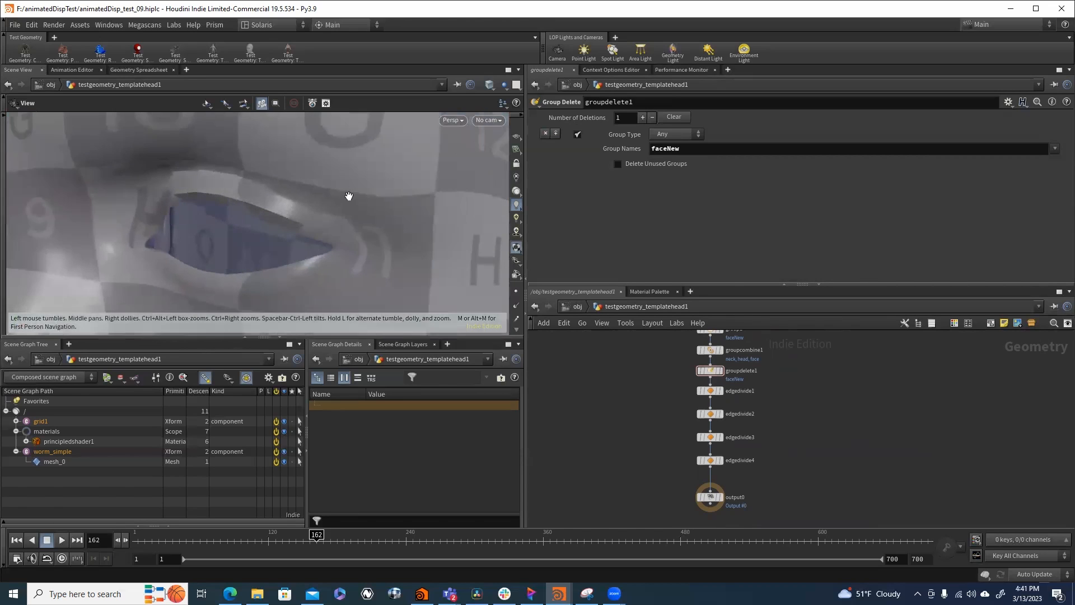
{"action": "left_click", "coordinate": [516, 204]}
{"action": "left_click", "coordinate": [532, 219]}
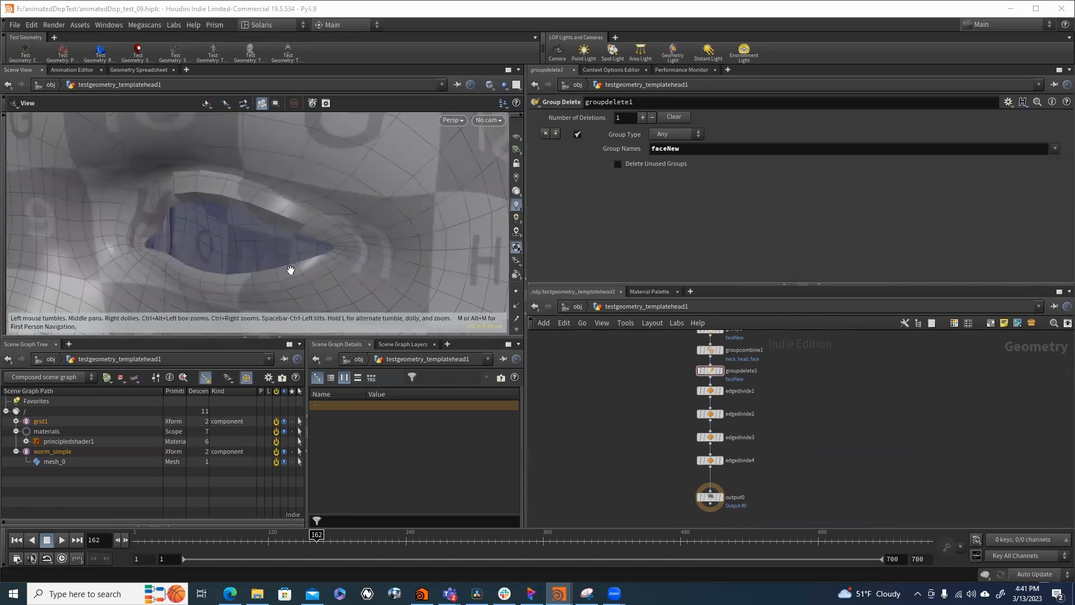
- Display edgedivide4 and examine the divided edges around both eye openings
{"action": "mouse_move", "coordinate": [724, 468]}
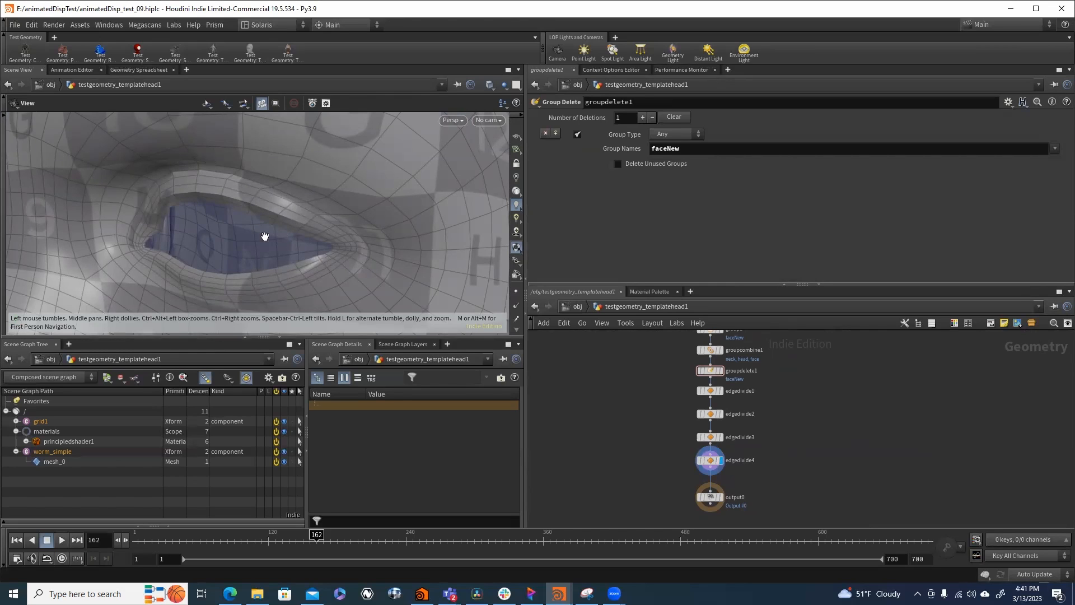
{"action": "left_click_drag", "start_coordinate": [255, 226], "coordinate": [372, 211]}
{"action": "scroll", "coordinate": [349, 202], "scroll_direction": "down", "scroll_amount": 5}
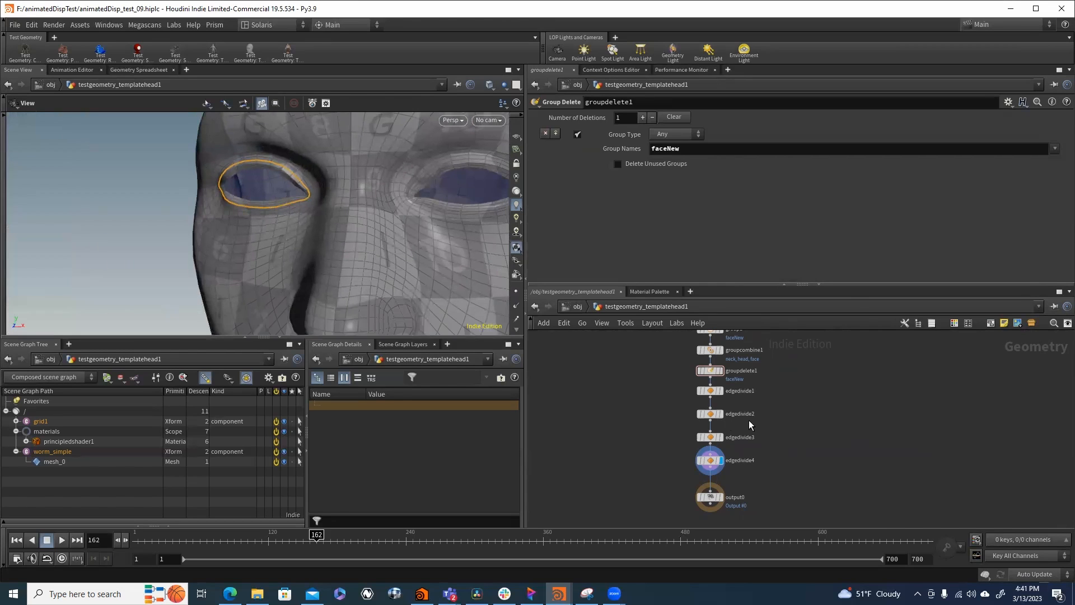
- Pull the view back from the eye to examine the whole head with its divided edges
{"action": "middle_click_drag", "start_coordinate": [644, 442], "coordinate": [633, 422]}
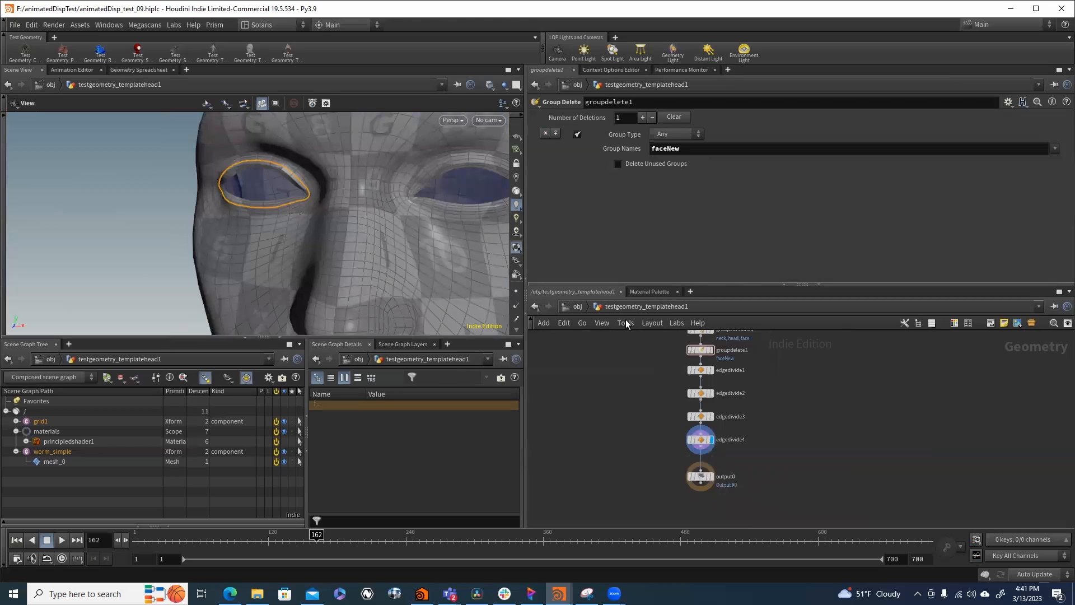
{"action": "scroll", "coordinate": [385, 197], "scroll_direction": "down", "scroll_amount": 4}
{"action": "left_click_drag", "start_coordinate": [384, 197], "coordinate": [277, 224]}
{"action": "scroll", "coordinate": [276, 224], "scroll_direction": "down", "scroll_amount": 4}
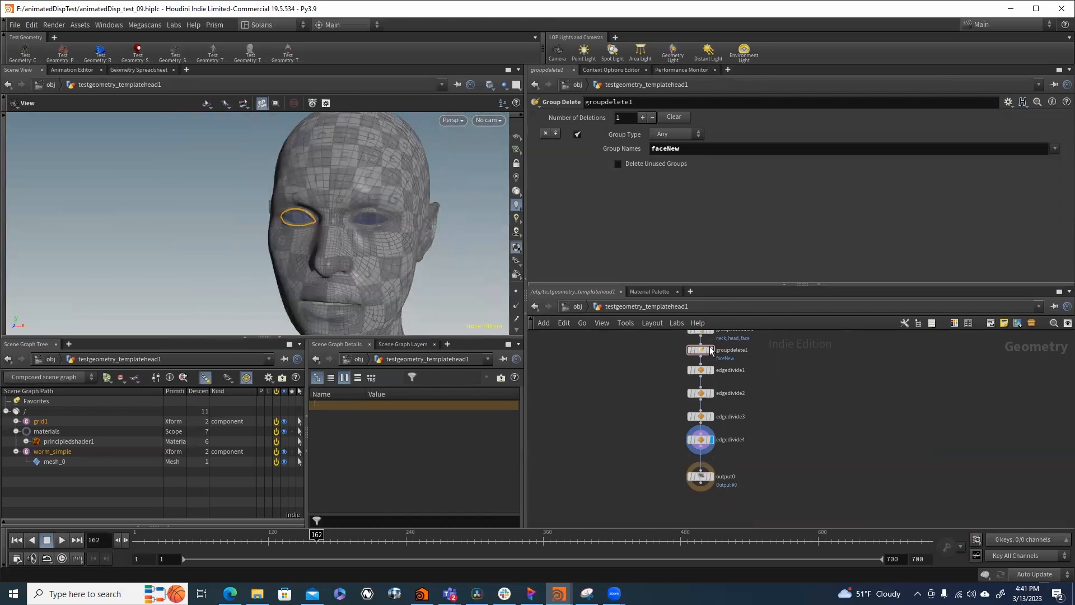
- Return to the object level, open the ham object and examine the character's head and shoulders up close
{"action": "left_click", "coordinate": [576, 306]}
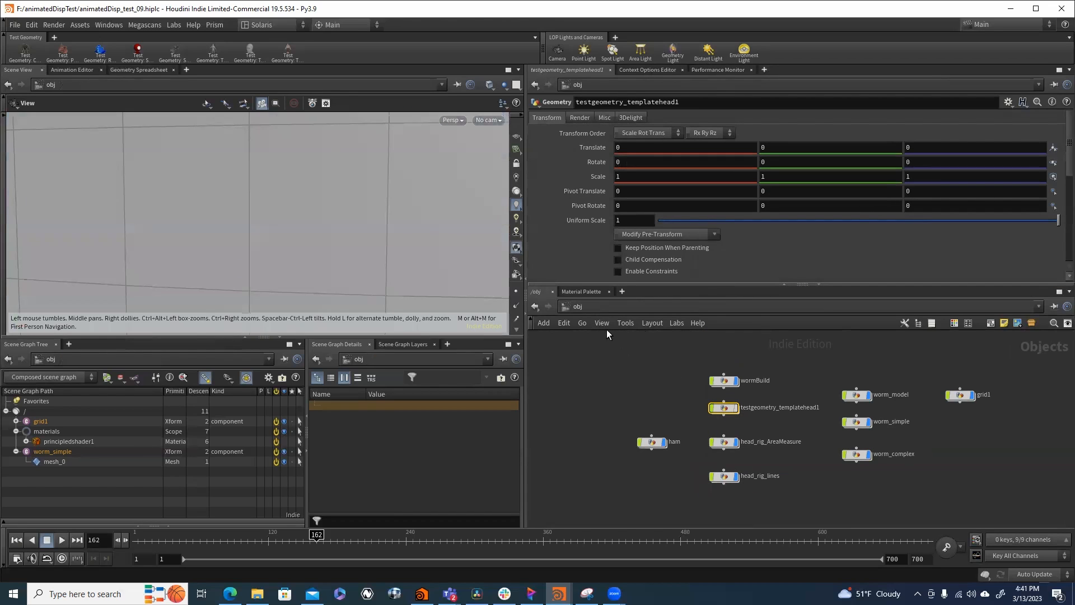
{"action": "right_click_drag", "start_coordinate": [382, 213], "coordinate": [331, 174]}
{"action": "mouse_move", "coordinate": [331, 174]}
{"action": "middle_mouse_down"}
{"action": "mouse_move", "coordinate": [343, 228]}
{"action": "mouse_move", "coordinate": [343, 187]}
{"action": "middle_mouse_up"}
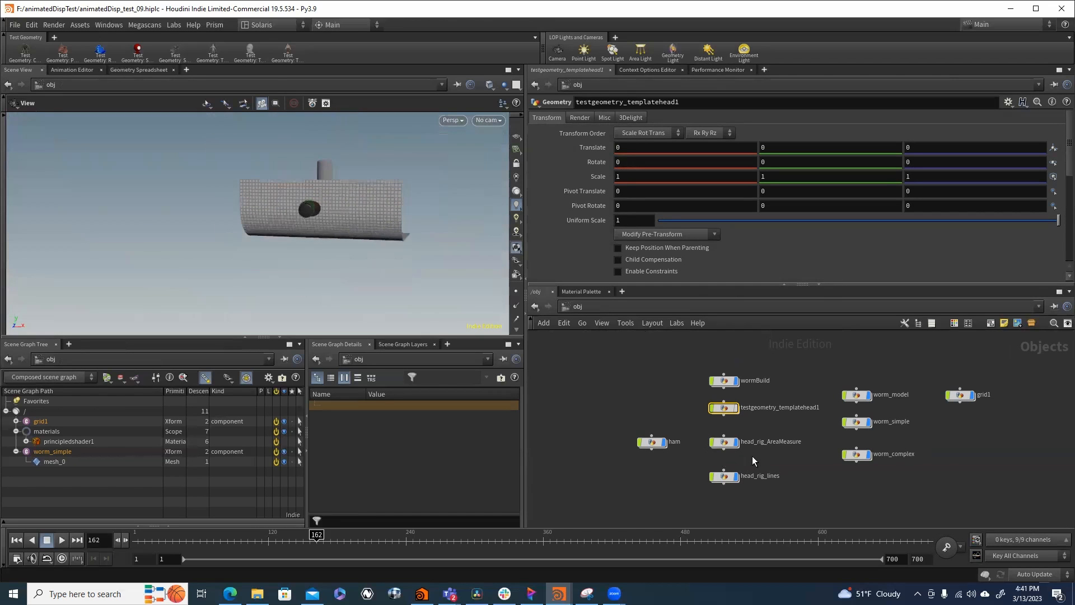
{"action": "double_click", "coordinate": [650, 442]}
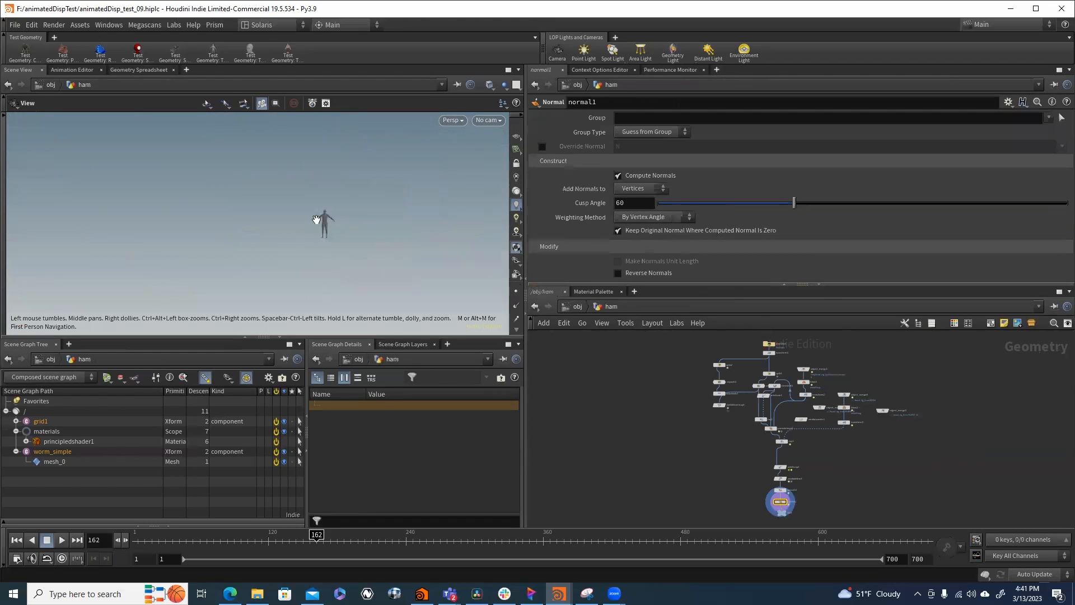
{"action": "right_click_drag", "start_coordinate": [317, 219], "coordinate": [511, 217]}
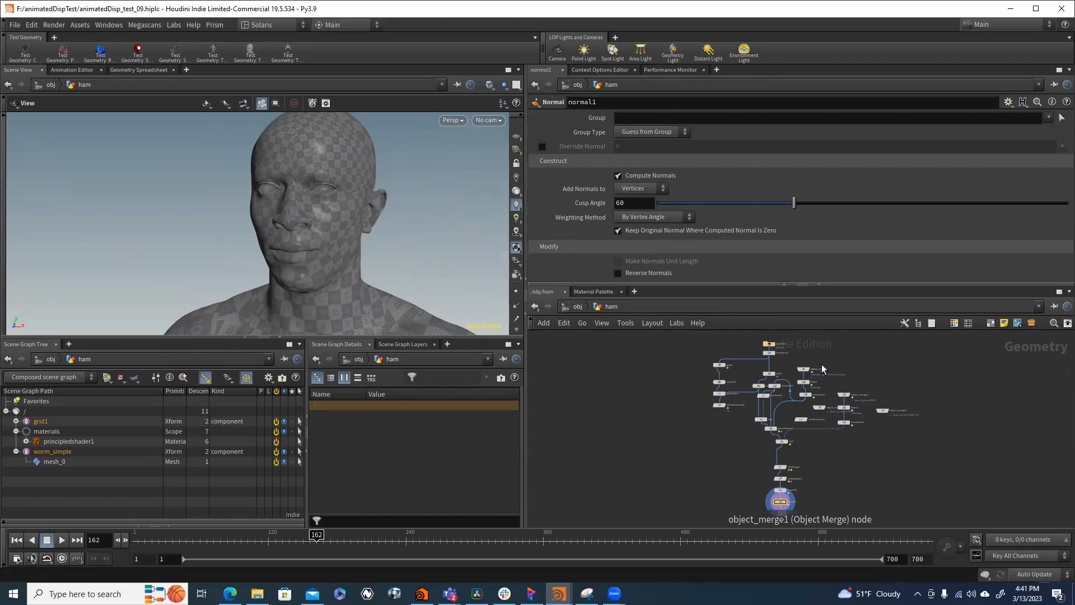
- Return to the object level and open the head_rig_AreaMeasure network at its upper nodes
{"action": "left_click", "coordinate": [569, 312]}
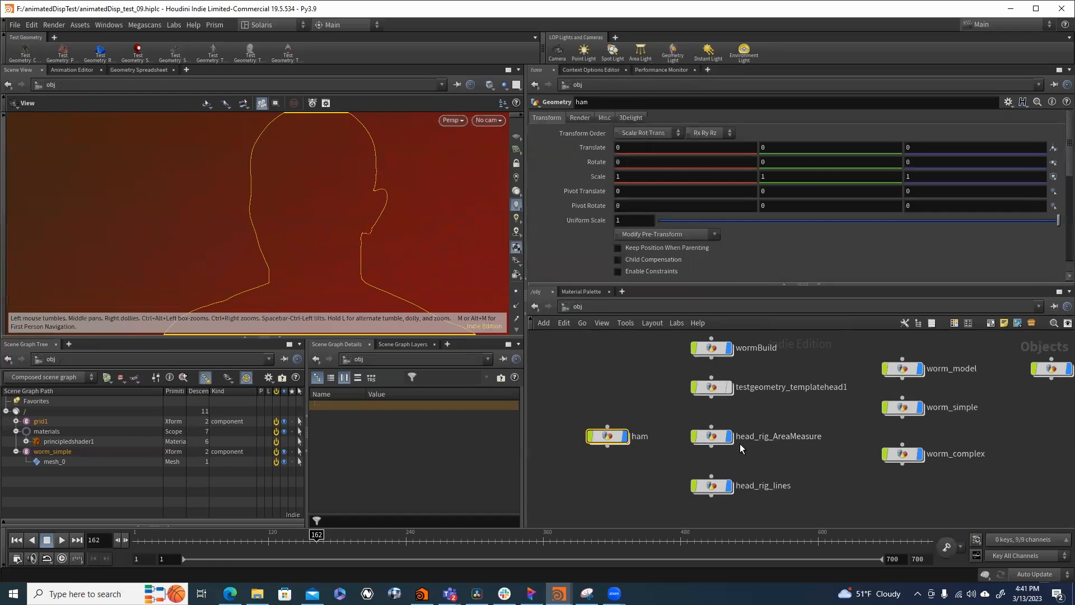
{"action": "double_click", "coordinate": [713, 434]}
{"action": "middle_click_drag", "start_coordinate": [686, 403], "coordinate": [731, 494]}
{"action": "middle_click_drag", "start_coordinate": [743, 367], "coordinate": [768, 413]}
{"action": "scroll", "coordinate": [657, 386], "scroll_direction": "up", "scroll_amount": 3}
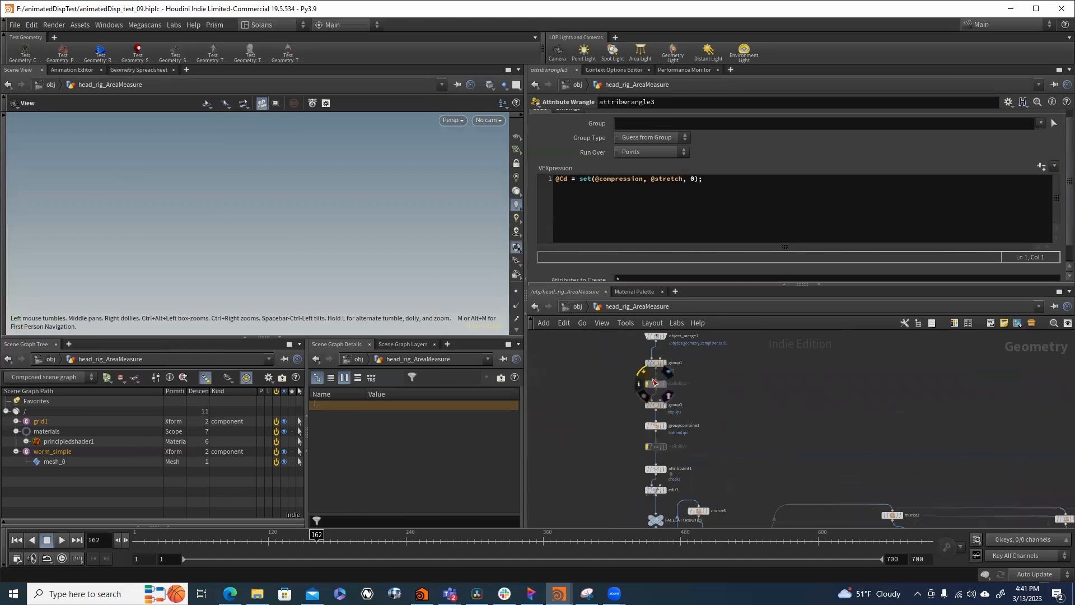
- Display object_merge1 and frame the whole template head in the viewport
{"action": "left_click", "coordinate": [654, 336]}
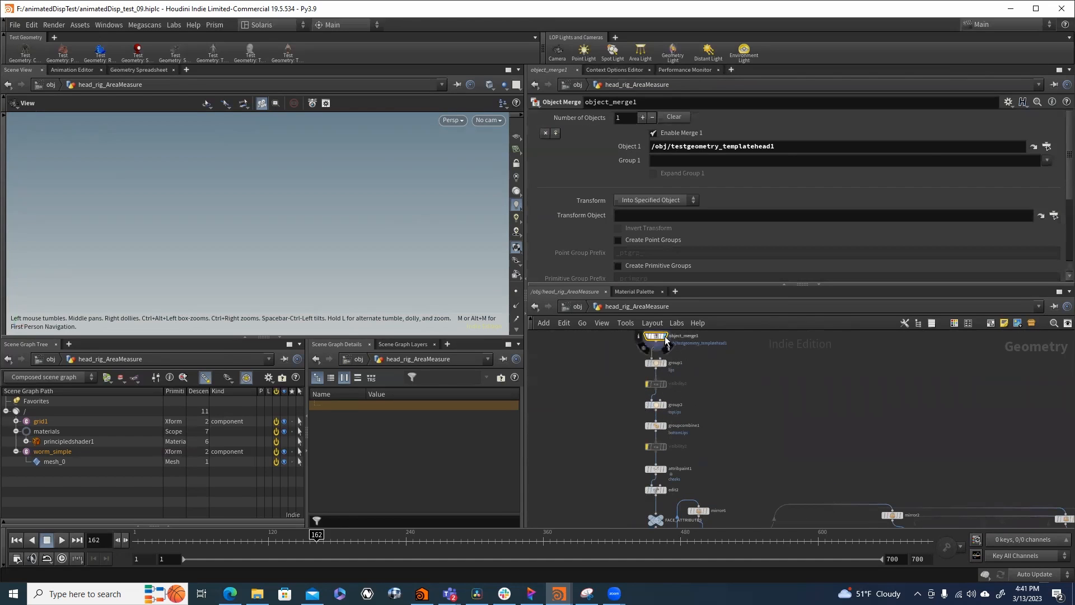
{"action": "key", "text": "f"}
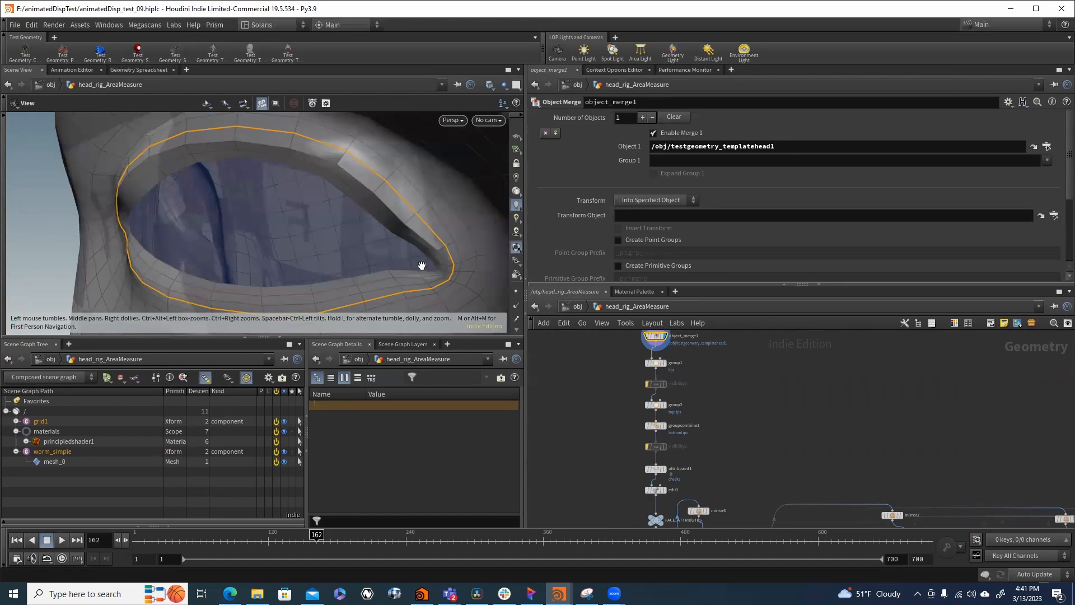
{"action": "right_click_drag", "start_coordinate": [421, 266], "coordinate": [143, 205]}
{"action": "middle_click_drag", "start_coordinate": [219, 207], "coordinate": [168, 160]}
{"action": "right_click_drag", "start_coordinate": [261, 219], "coordinate": [147, 209]}
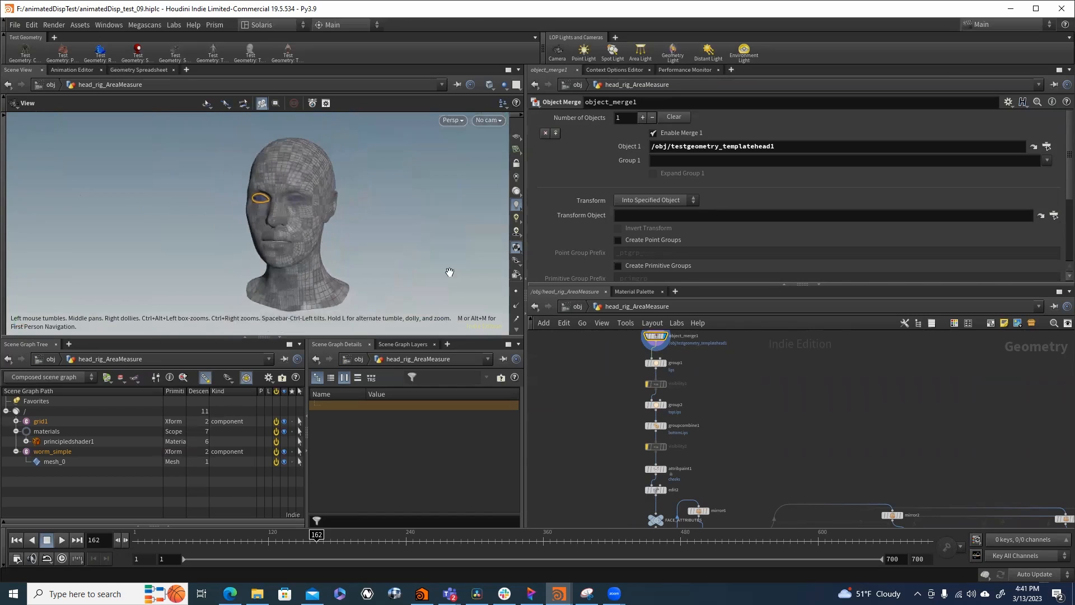
- Display the lips, topLips and bottomLips group nodes in turn and inspect the groupcombine1 subtraction settings
{"action": "left_click", "coordinate": [666, 368]}
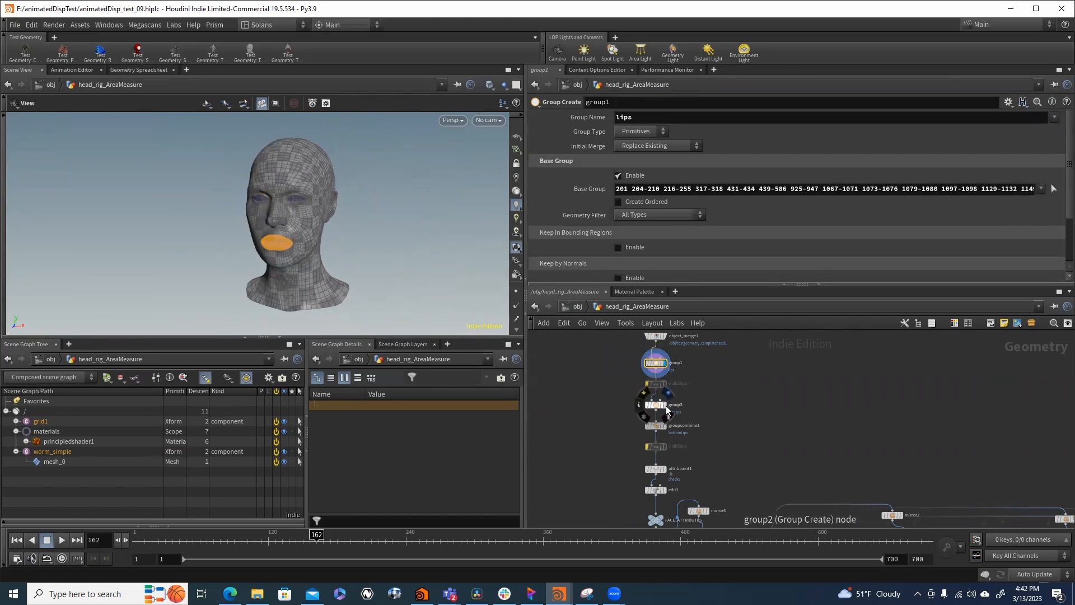
{"action": "left_click", "coordinate": [667, 393]}
{"action": "scroll", "coordinate": [680, 417], "scroll_direction": "up", "scroll_amount": 3}
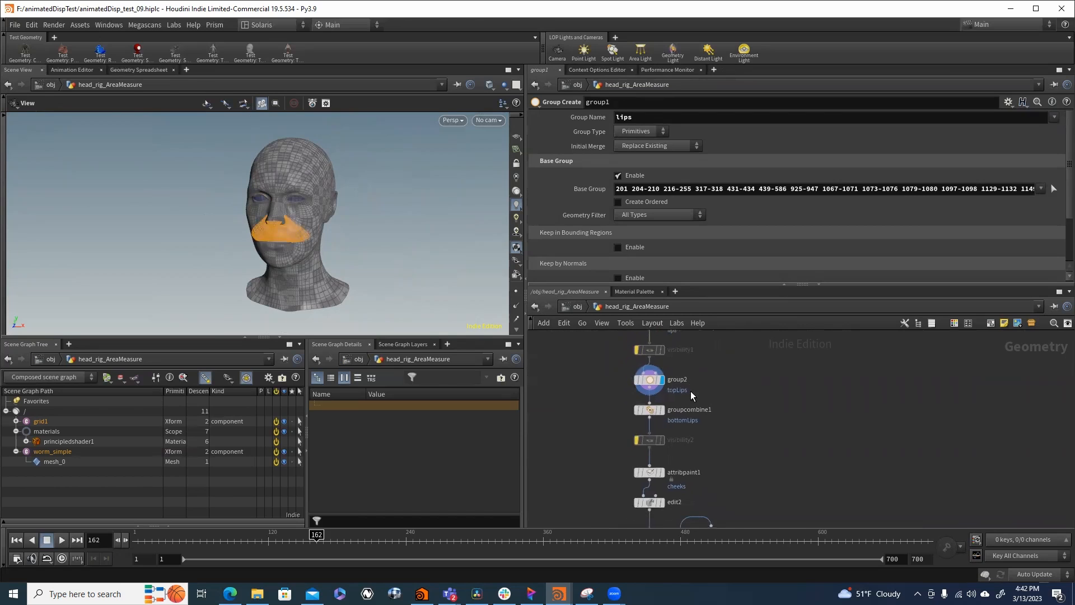
{"action": "left_click", "coordinate": [666, 411]}
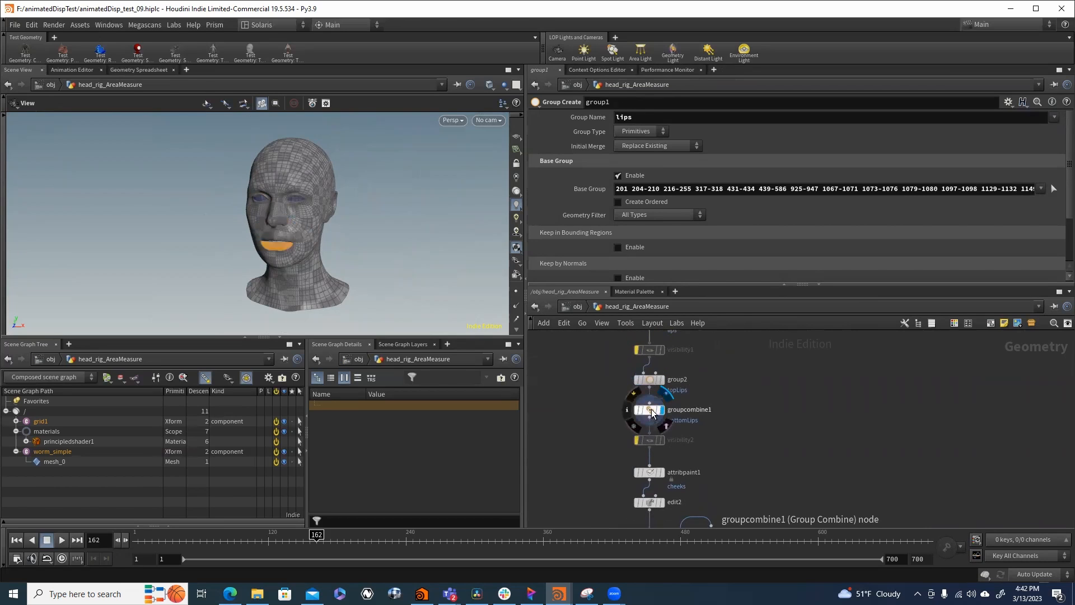
{"action": "left_click", "coordinate": [652, 410]}
{"action": "scroll", "coordinate": [655, 411], "scroll_direction": "down", "scroll_amount": 2}
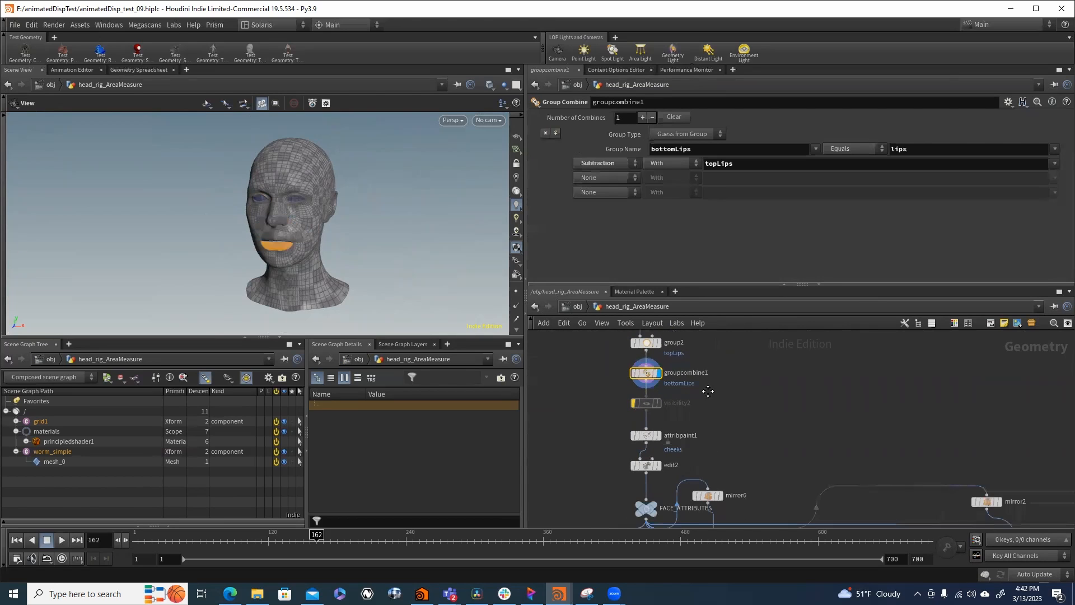
- Display attribpaint1 and edit2 in turn and examine the mouth area of the head from the front
{"action": "left_click", "coordinate": [663, 430]}
{"action": "left_click_drag", "start_coordinate": [283, 242], "coordinate": [380, 239]}
{"action": "scroll", "coordinate": [390, 227], "scroll_direction": "up", "scroll_amount": 4}
{"action": "scroll", "coordinate": [655, 400], "scroll_direction": "down", "scroll_amount": 3}
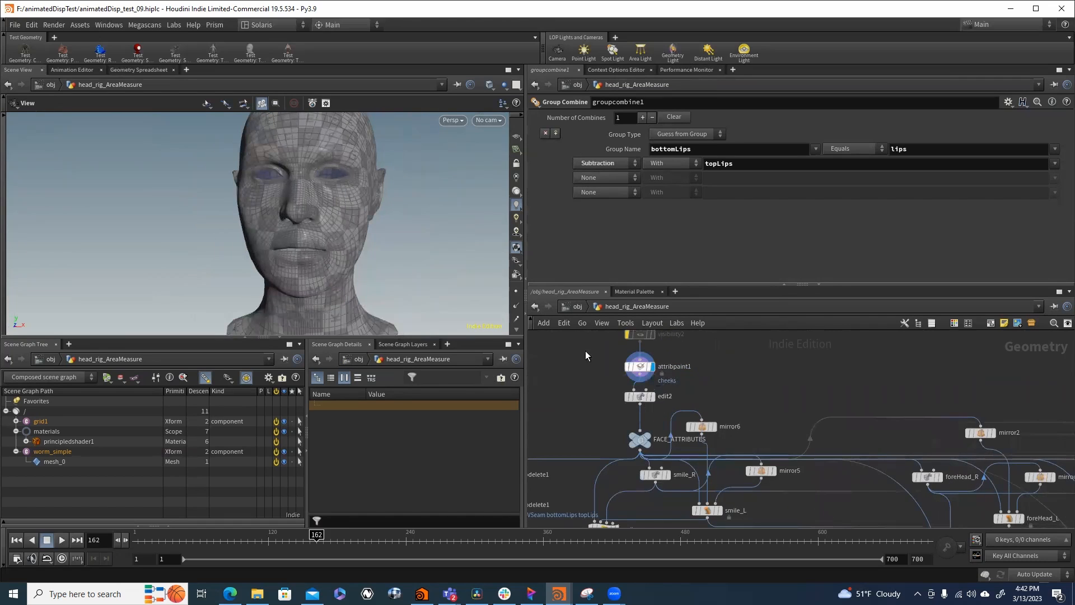
{"action": "left_click", "coordinate": [642, 398]}
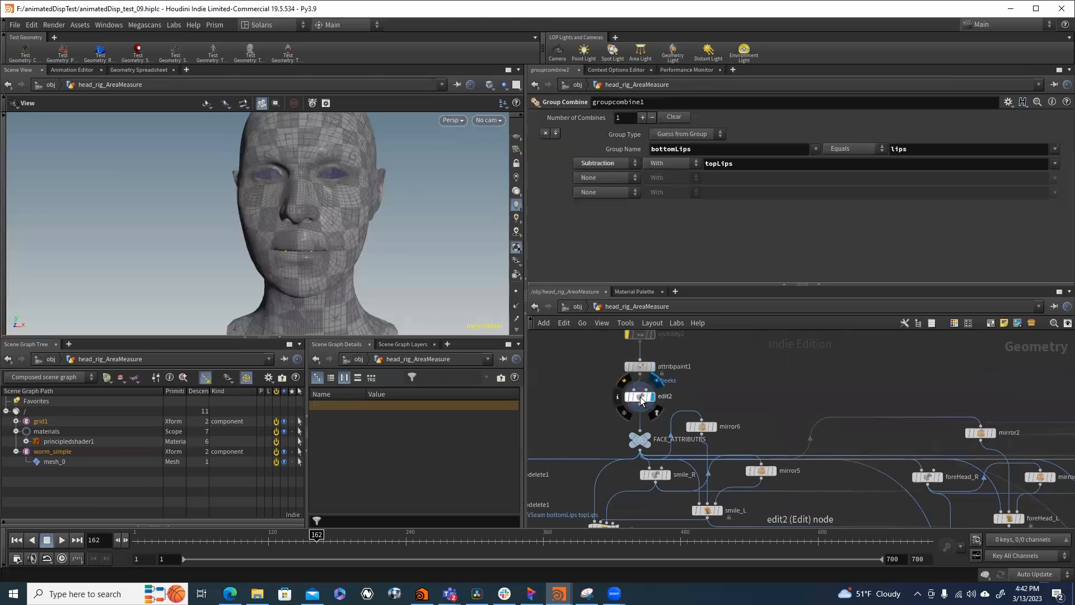
{"action": "mouse_move", "coordinate": [334, 269]}
{"action": "left_mouse_down"}
{"action": "mouse_move", "coordinate": [466, 279]}
{"action": "mouse_move", "coordinate": [377, 252]}
{"action": "mouse_move", "coordinate": [350, 264]}
{"action": "left_mouse_up"}
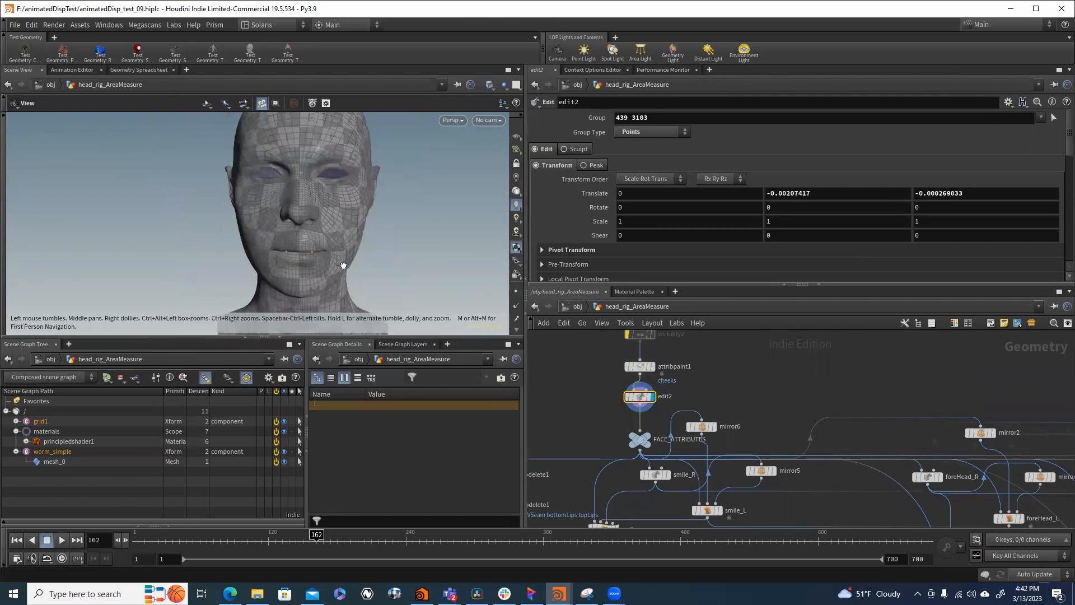
- Locate the smile_R edit node below FACE_ATTRIBUTES, display its facial shape and open its parameters
{"action": "scroll", "coordinate": [742, 384], "scroll_direction": "down", "scroll_amount": 6}
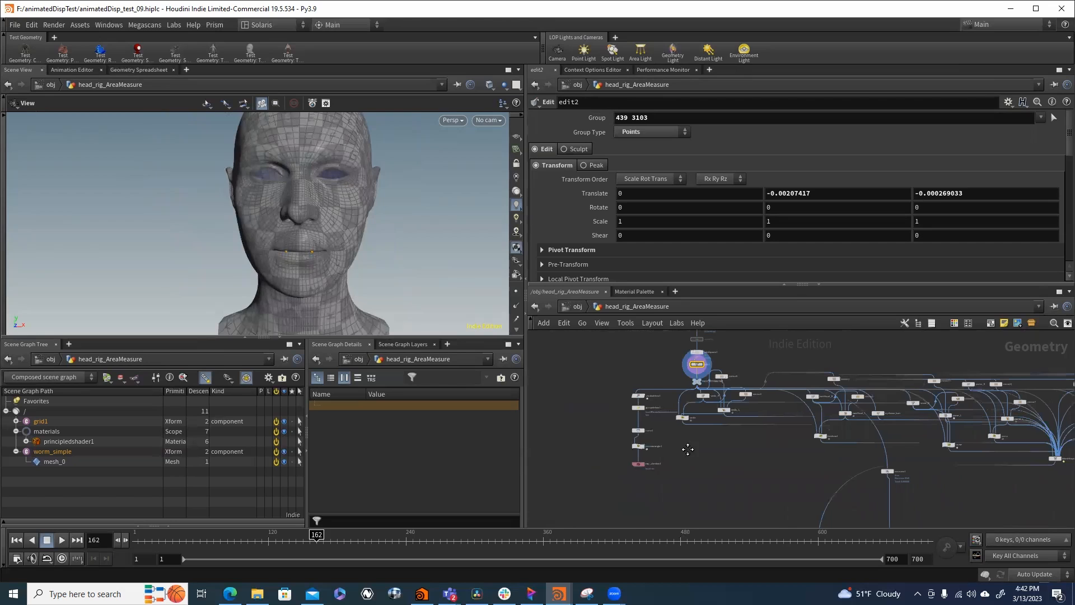
{"action": "scroll", "coordinate": [643, 437], "scroll_direction": "up", "scroll_amount": 3}
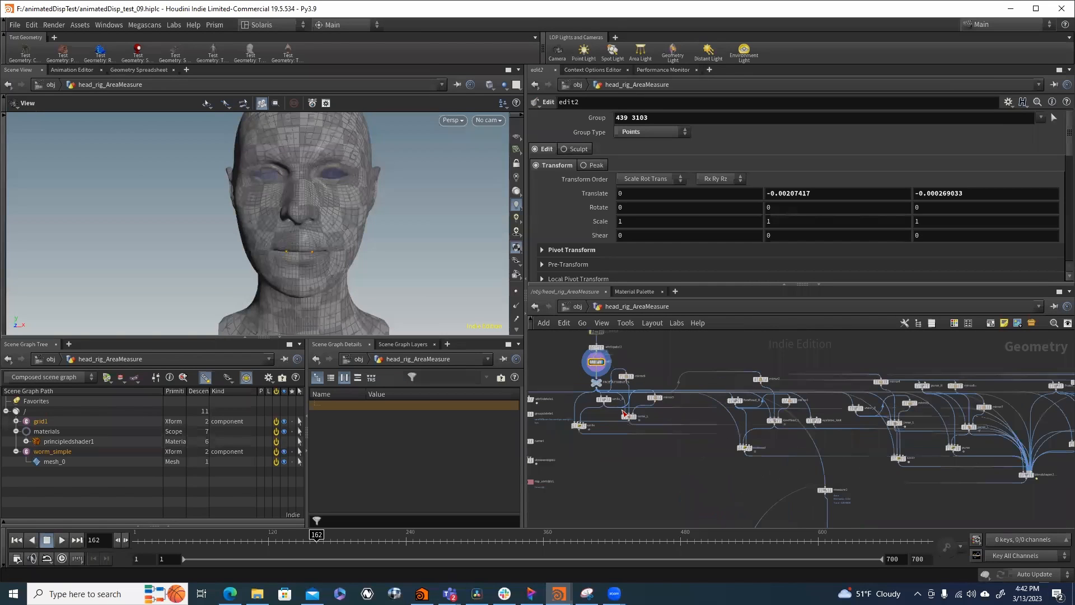
{"action": "scroll", "coordinate": [606, 396], "scroll_direction": "up", "scroll_amount": 4}
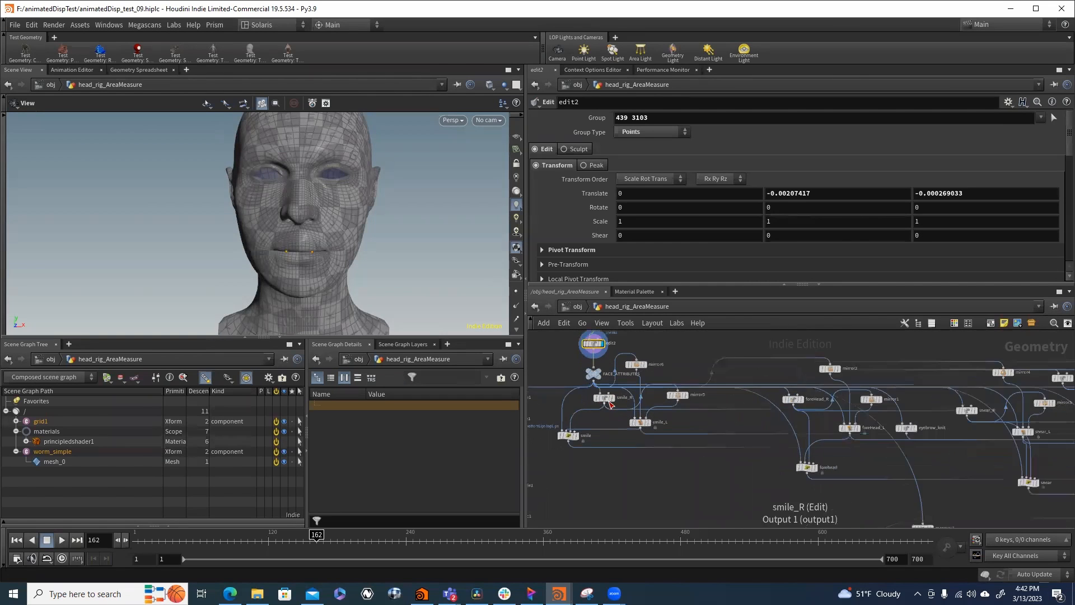
{"action": "left_click", "coordinate": [614, 397]}
{"action": "middle_click_drag", "start_coordinate": [786, 489], "coordinate": [605, 403]}
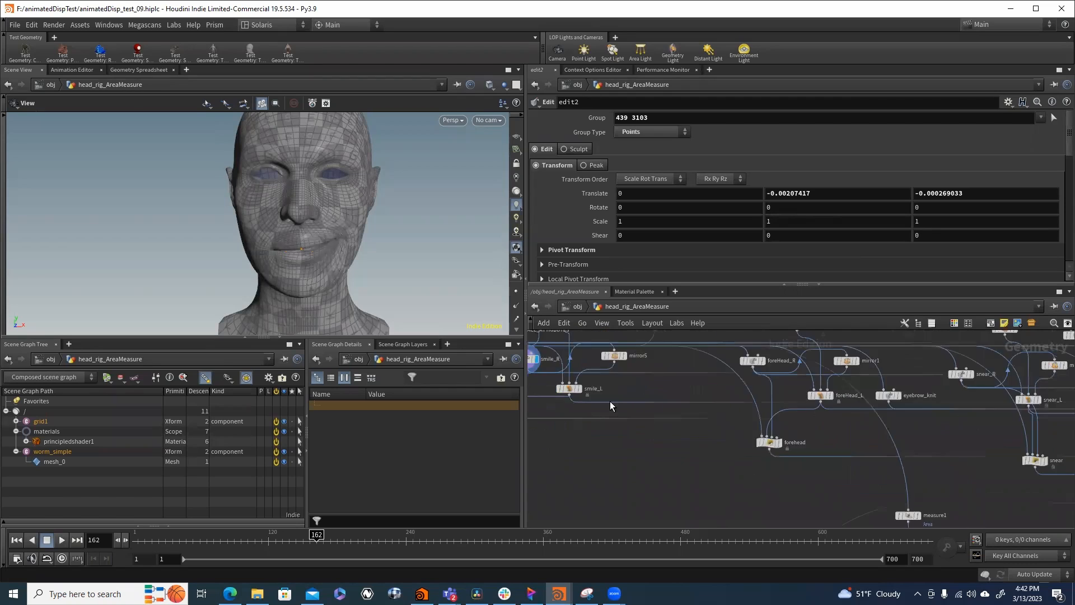
{"action": "scroll", "coordinate": [722, 432], "scroll_direction": "down", "scroll_amount": 3}
{"action": "middle_click_drag", "start_coordinate": [727, 445], "coordinate": [936, 514]}
{"action": "scroll", "coordinate": [763, 453], "scroll_direction": "up", "scroll_amount": 3}
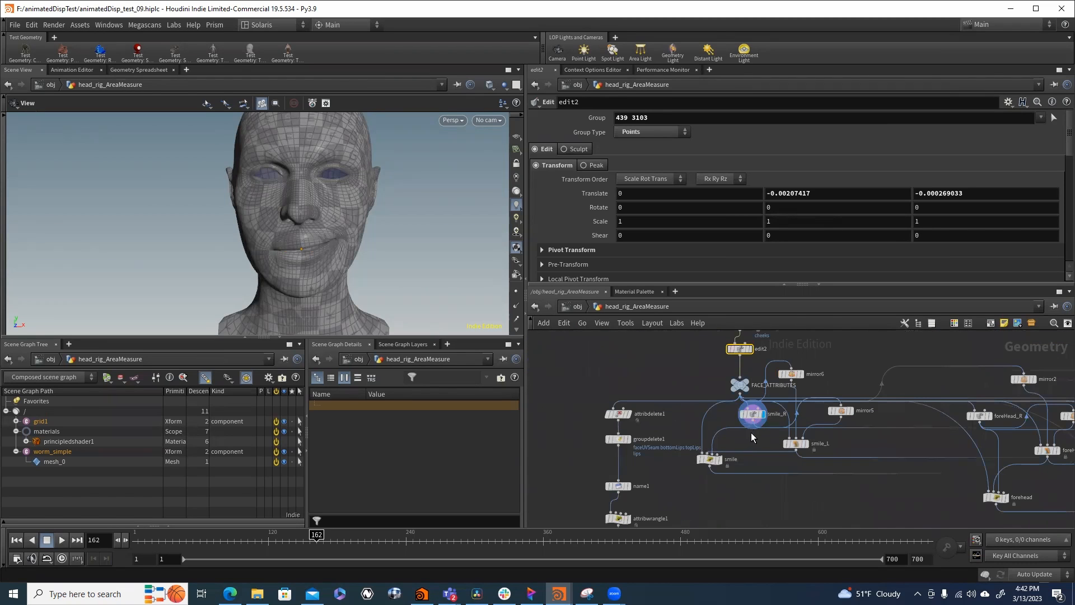
{"action": "left_click", "coordinate": [752, 416]}
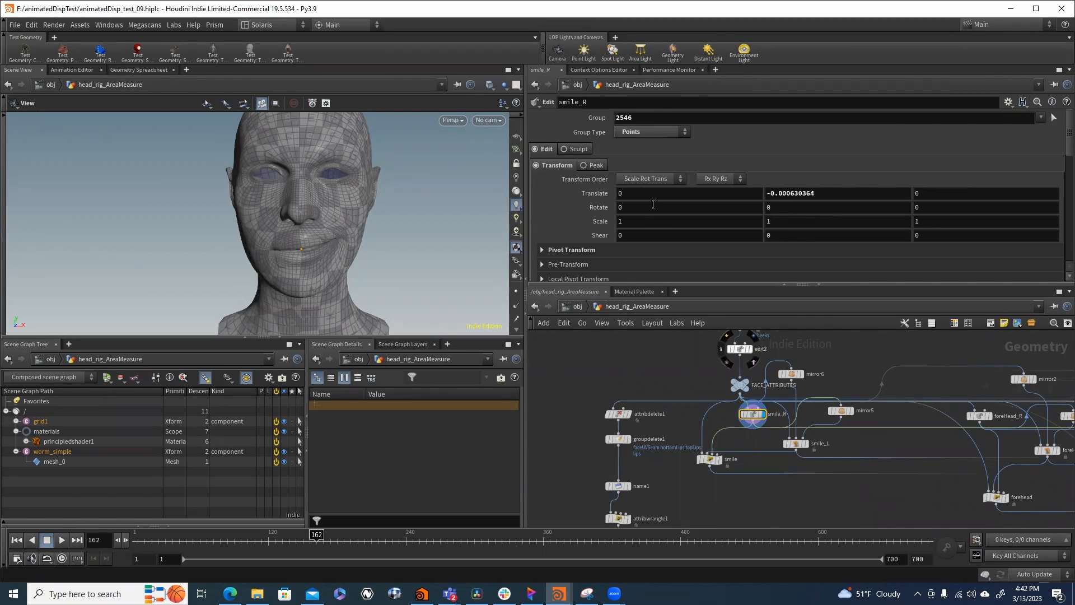
- Reveal the viewport tools, activate the edit handle for smile_R and toggle the Edit tool's slide option
{"action": "left_click", "coordinate": [3, 234]}
{"action": "left_click", "coordinate": [11, 280]}
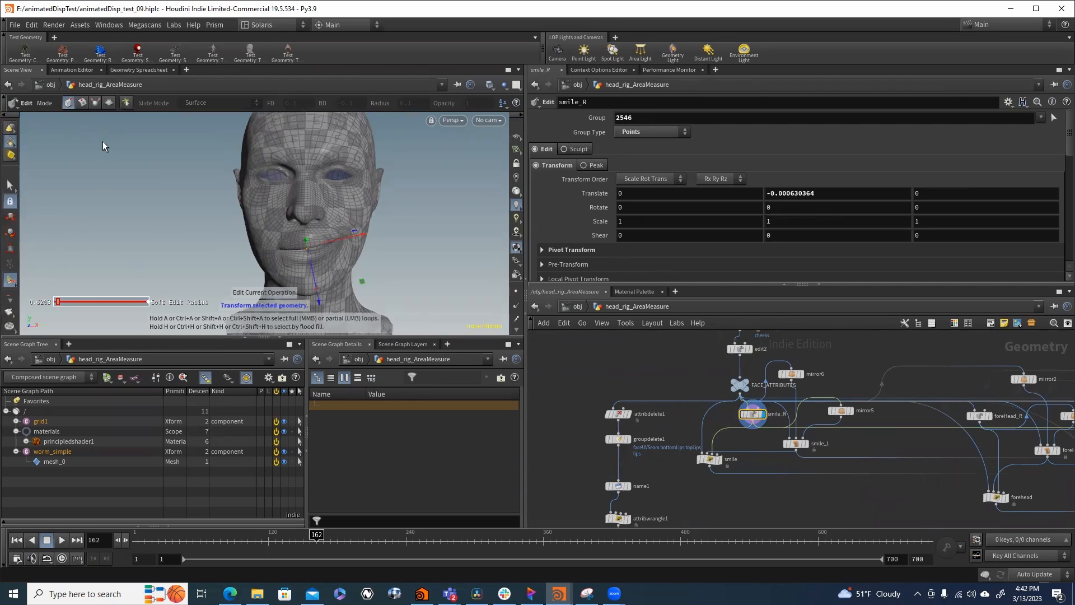
{"action": "left_click", "coordinate": [128, 103]}
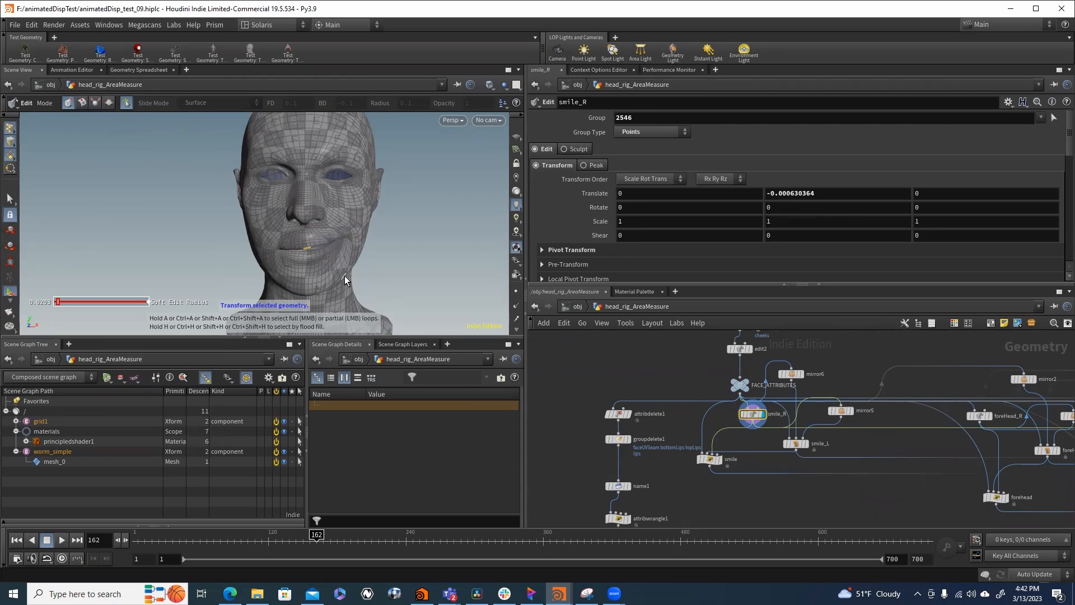
- Locate blendshapes1, display it with its parameters open and turn off wireframe in the viewport shading
{"action": "middle_click_drag", "start_coordinate": [1008, 507], "coordinate": [593, 418]}
{"action": "middle_click_drag", "start_coordinate": [999, 453], "coordinate": [796, 444]}
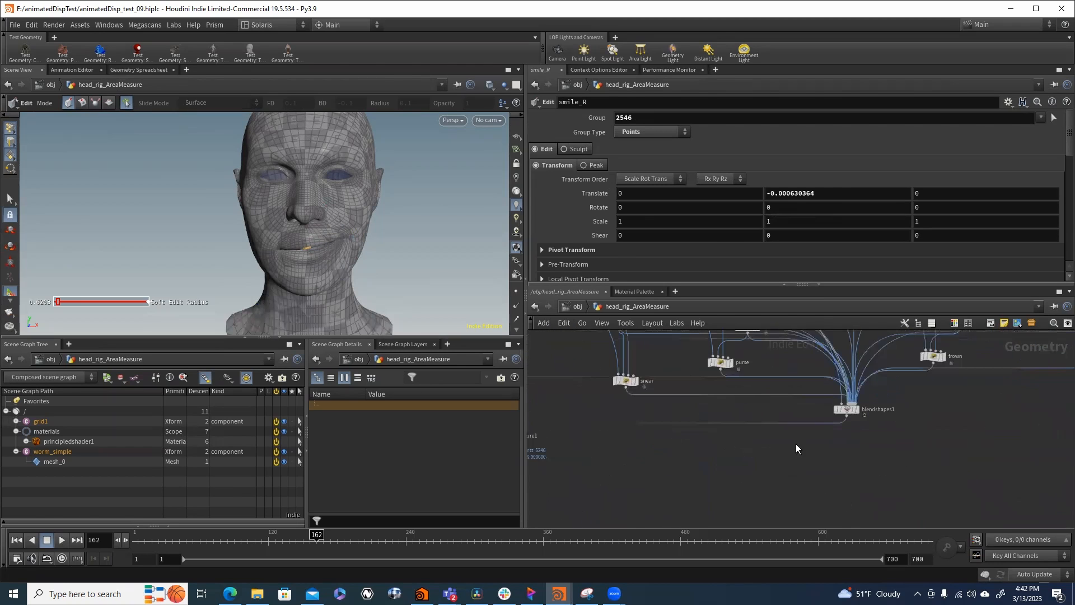
{"action": "scroll", "coordinate": [855, 418], "scroll_direction": "up", "scroll_amount": 3}
{"action": "left_click", "coordinate": [859, 403]}
{"action": "left_click_drag", "start_coordinate": [845, 403], "coordinate": [811, 423]}
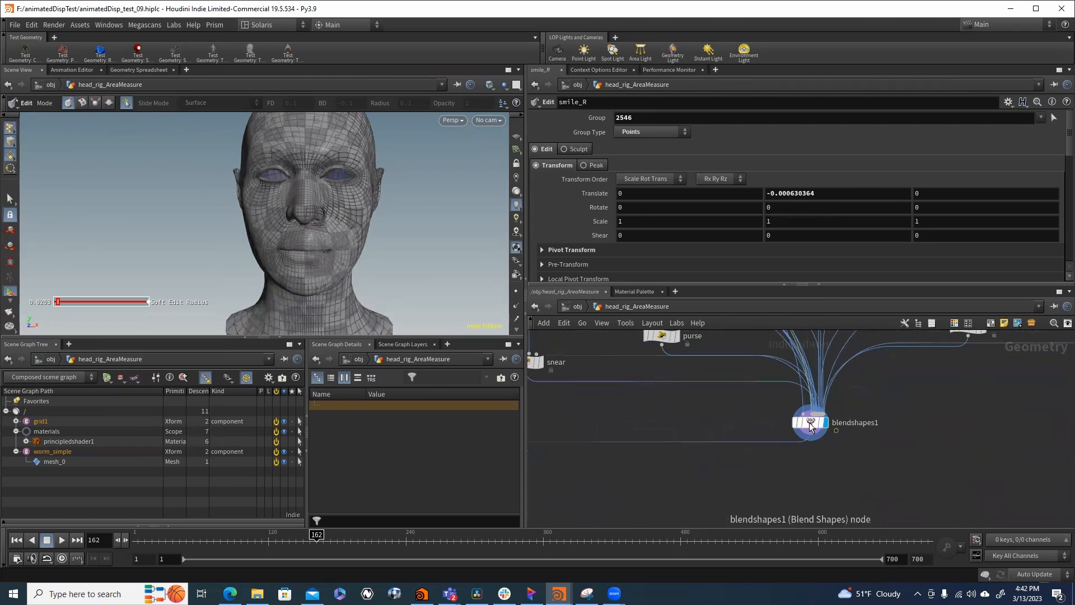
{"action": "left_click", "coordinate": [476, 119]}
{"action": "left_click", "coordinate": [501, 204]}
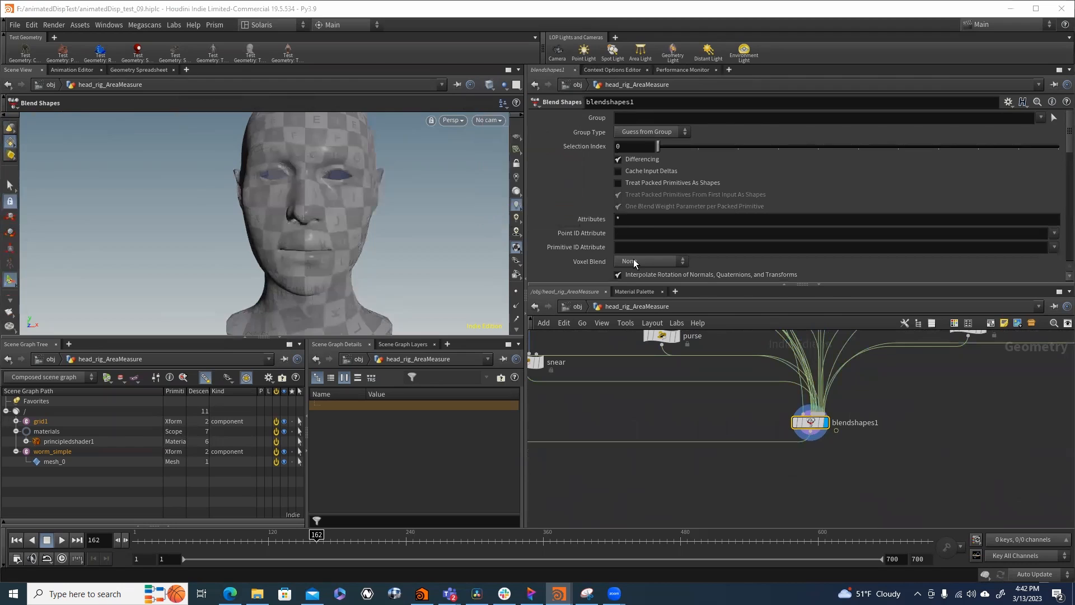
- Scrub through the blend shape animation, enlarge the viewport and stop at frame 251
{"action": "left_click", "coordinate": [143, 537]}
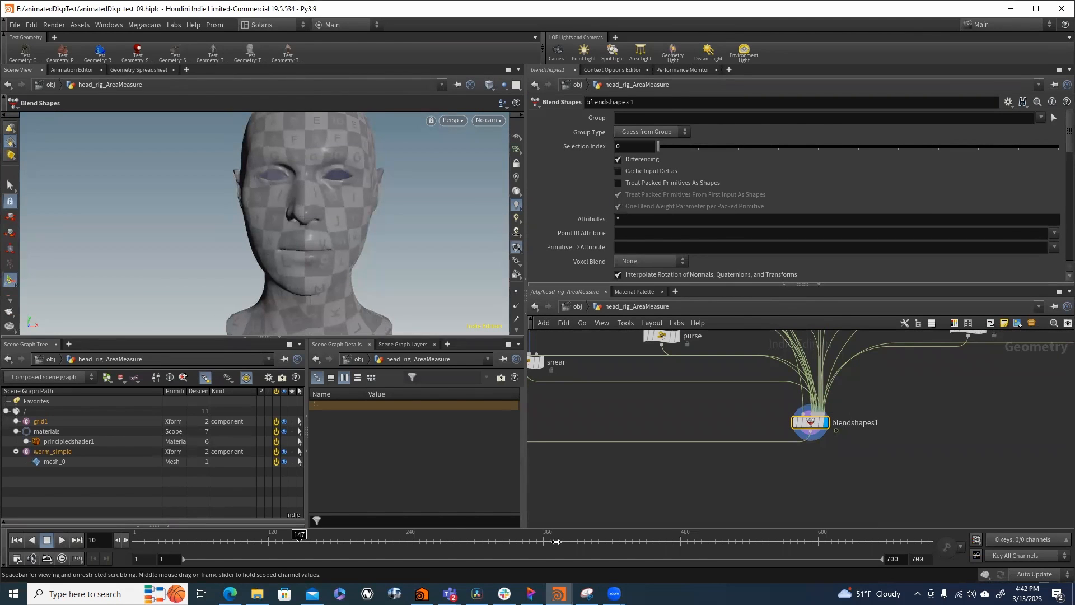
{"action": "left_click_drag", "start_coordinate": [556, 541], "coordinate": [675, 562]}
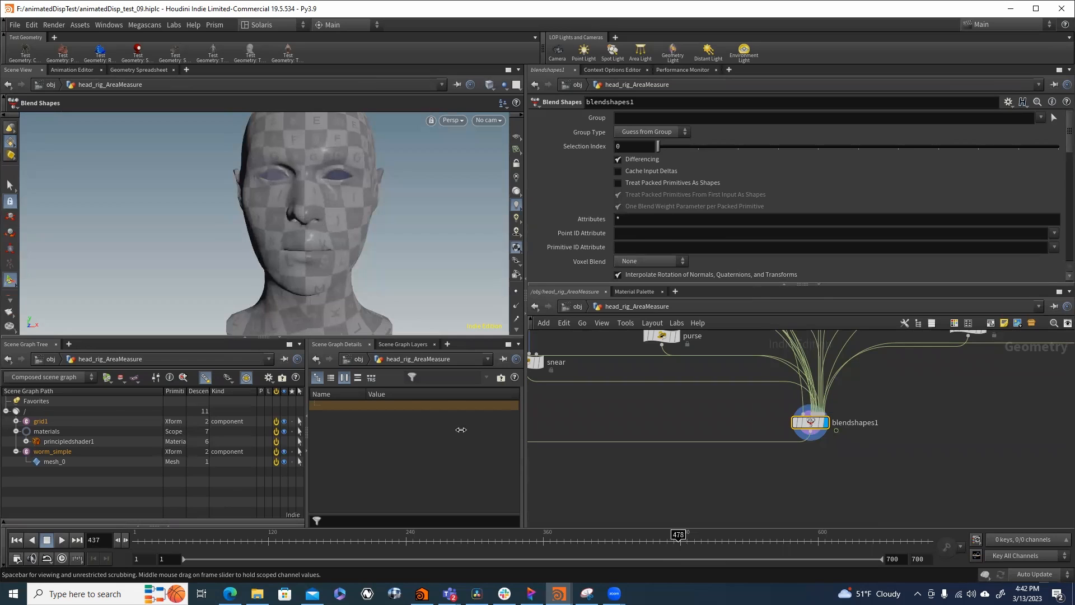
{"action": "left_click", "coordinate": [278, 337]}
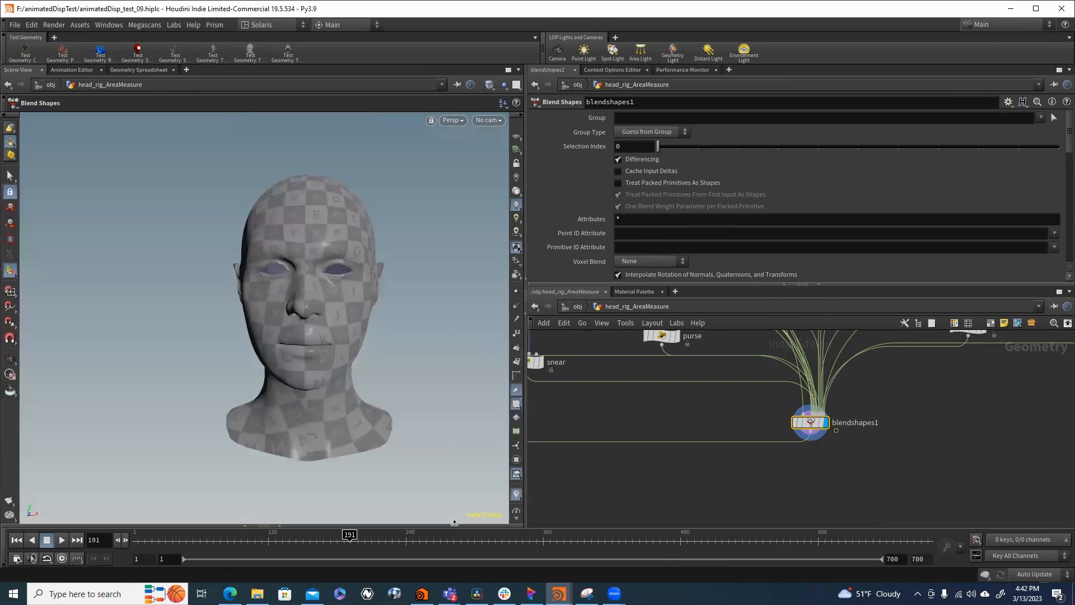
{"action": "mouse_move", "coordinate": [442, 541]}
{"action": "left_mouse_down"}
{"action": "mouse_move", "coordinate": [769, 555]}
{"action": "mouse_move", "coordinate": [305, 558]}
{"action": "mouse_move", "coordinate": [419, 553]}
{"action": "left_mouse_up"}
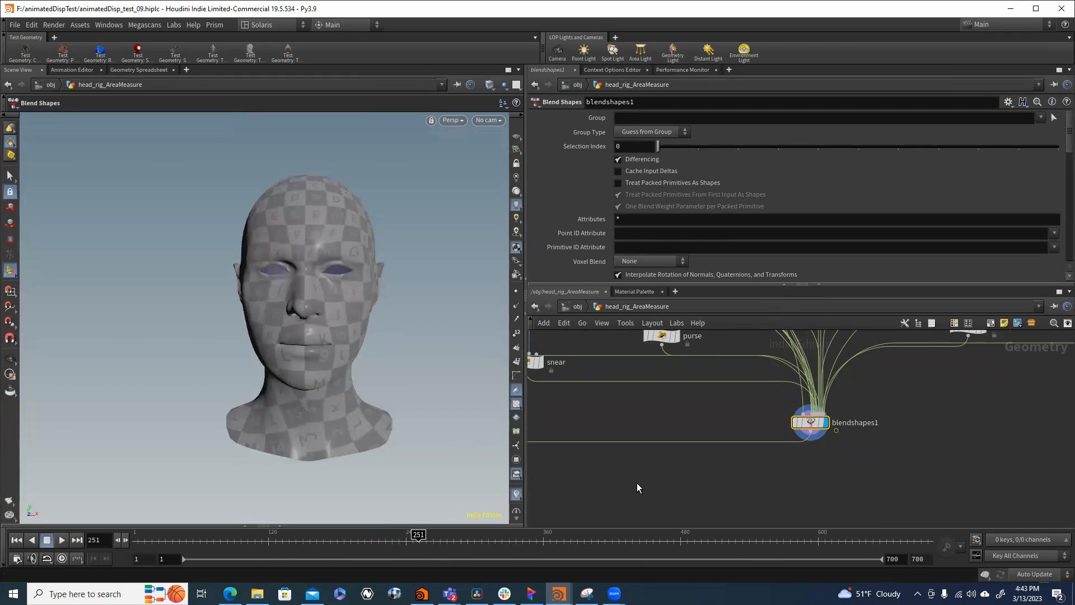
- Follow the connections downstream from blendshapes1 to the ANIM node and the measure nodes feeding attribwrangle2
{"action": "scroll", "coordinate": [637, 483], "scroll_direction": "down", "scroll_amount": 3}
{"action": "middle_click_drag", "start_coordinate": [637, 483], "coordinate": [864, 410]}
{"action": "middle_click_drag", "start_coordinate": [748, 417], "coordinate": [755, 383]}
{"action": "scroll", "coordinate": [755, 383], "scroll_direction": "down", "scroll_amount": 3}
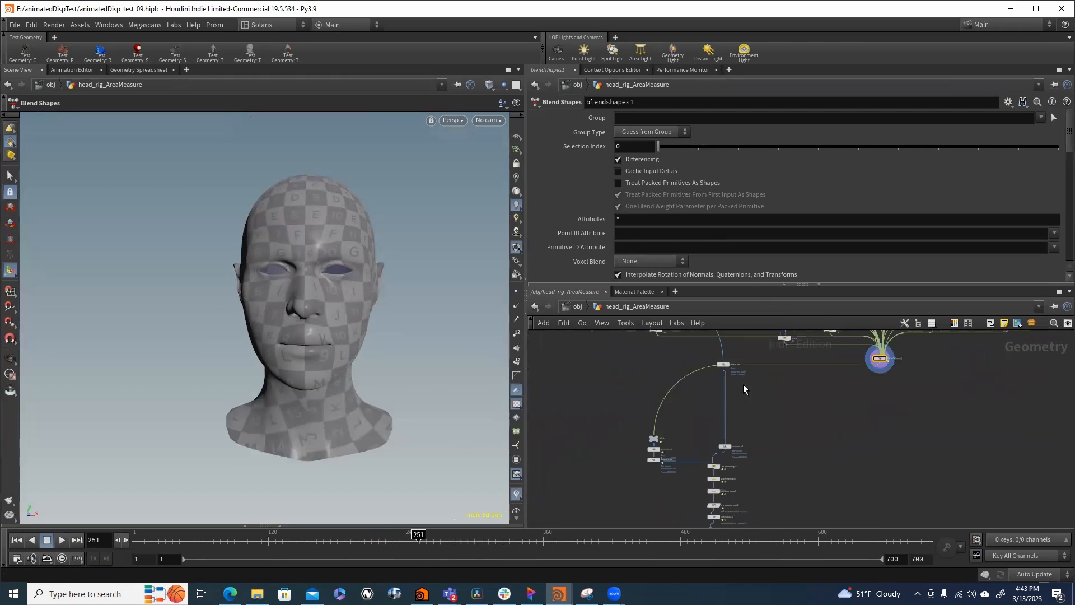
{"action": "scroll", "coordinate": [733, 384], "scroll_direction": "up", "scroll_amount": 2}
{"action": "scroll", "coordinate": [721, 453], "scroll_direction": "up", "scroll_amount": 4}
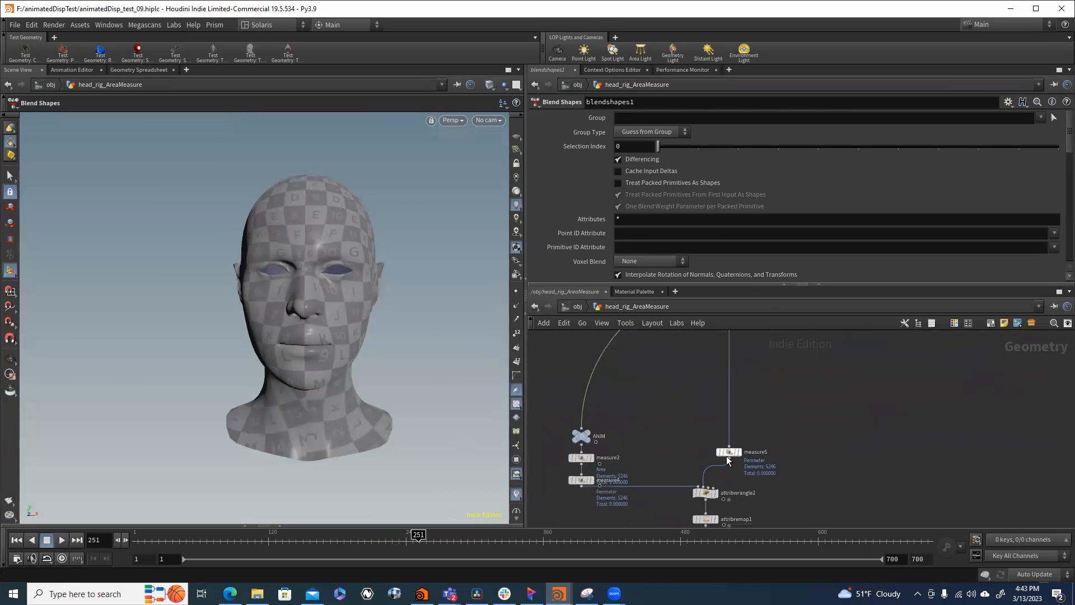
- Display measure5 with its parameters open to visualise the rest head's perimeter measurement
{"action": "scroll", "coordinate": [727, 456], "scroll_direction": "up", "scroll_amount": 2}
{"action": "left_click", "coordinate": [744, 447]}
{"action": "left_click", "coordinate": [735, 448]}
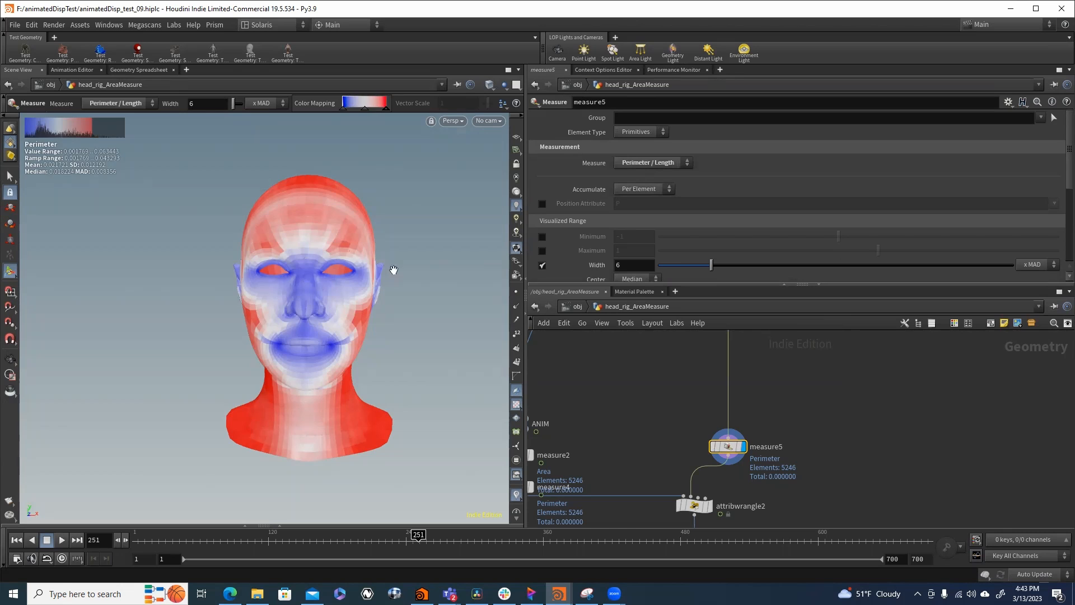
- Examine the measure5 perimeter colours on the head from both sides and the front, closing in on the face
{"action": "key", "text": "Escape"}
{"action": "left_click_drag", "start_coordinate": [394, 270], "coordinate": [302, 285]}
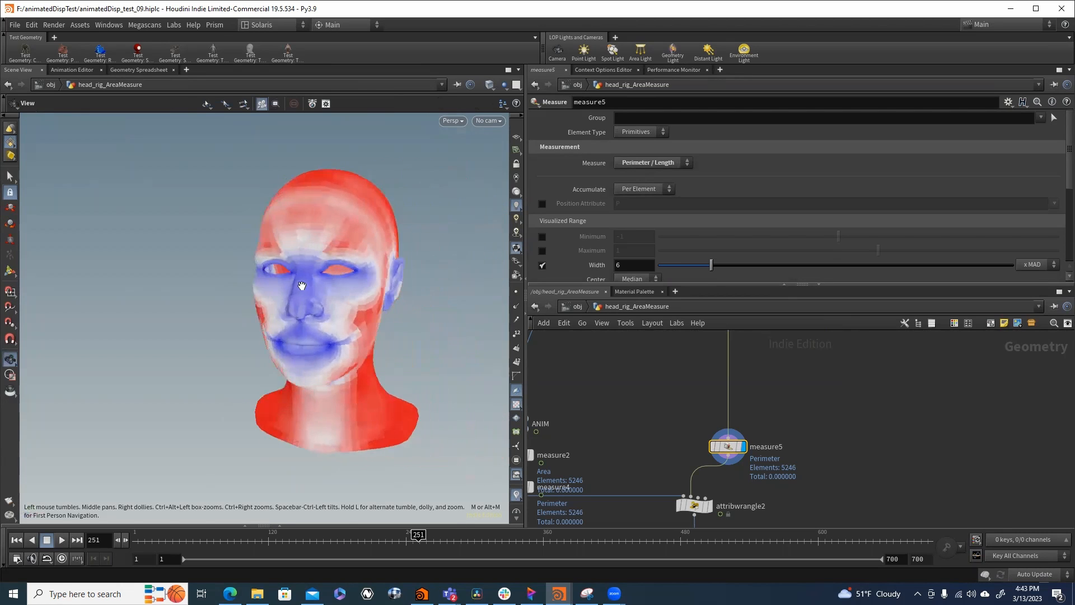
{"action": "right_click_drag", "start_coordinate": [302, 286], "coordinate": [422, 286], "text": "alt"}
{"action": "left_click_drag", "start_coordinate": [422, 286], "coordinate": [337, 288], "text": "alt"}
{"action": "middle_click_drag", "start_coordinate": [337, 288], "coordinate": [250, 285], "text": "alt"}
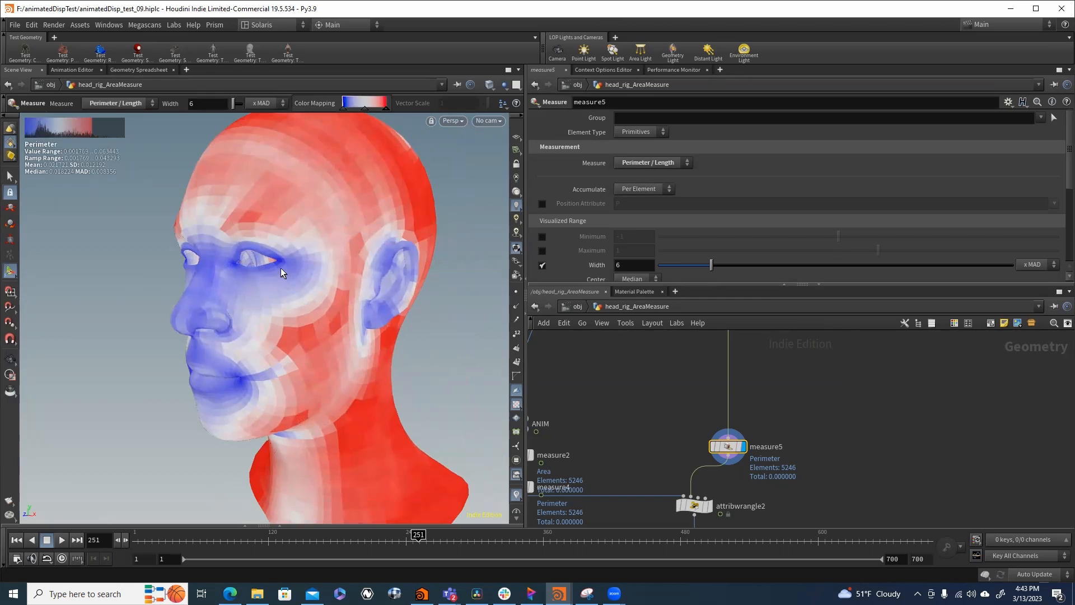
{"action": "key", "text": "Escape"}
{"action": "left_click_drag", "start_coordinate": [281, 268], "coordinate": [314, 233]}
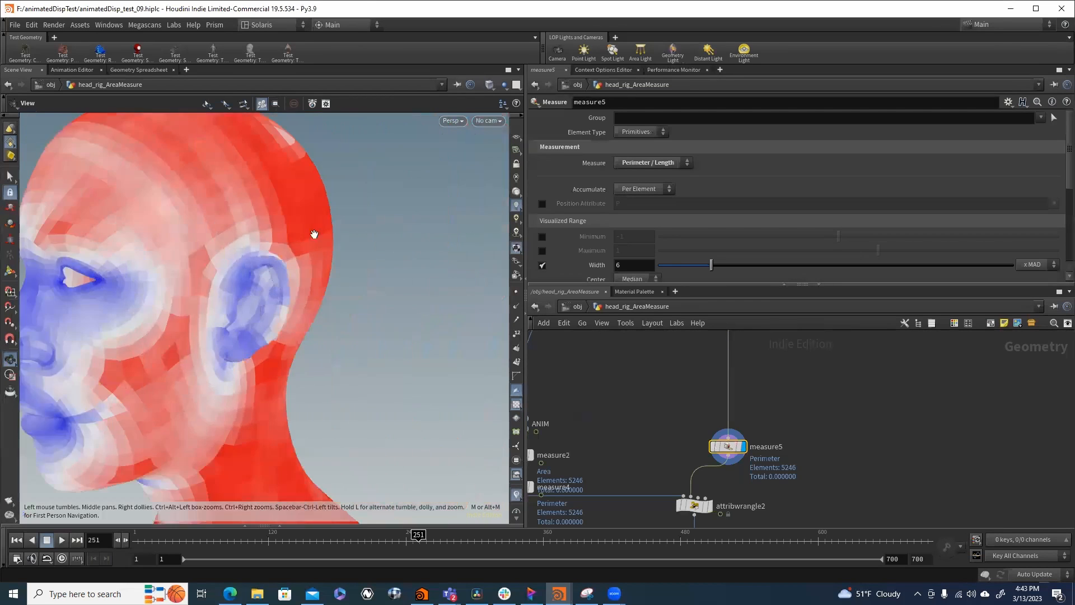
{"action": "right_click_drag", "start_coordinate": [314, 233], "coordinate": [236, 238]}
{"action": "left_click_drag", "start_coordinate": [236, 238], "coordinate": [170, 271]}
{"action": "right_click_drag", "start_coordinate": [170, 271], "coordinate": [252, 294]}
{"action": "left_click_drag", "start_coordinate": [252, 294], "coordinate": [261, 301]}
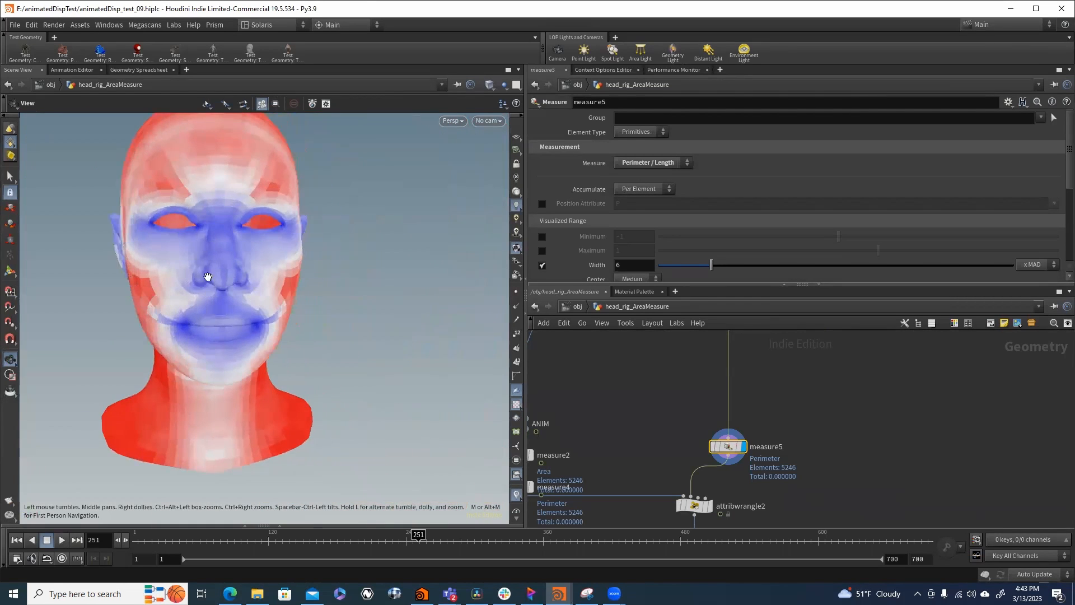
{"action": "key", "text": "Return"}
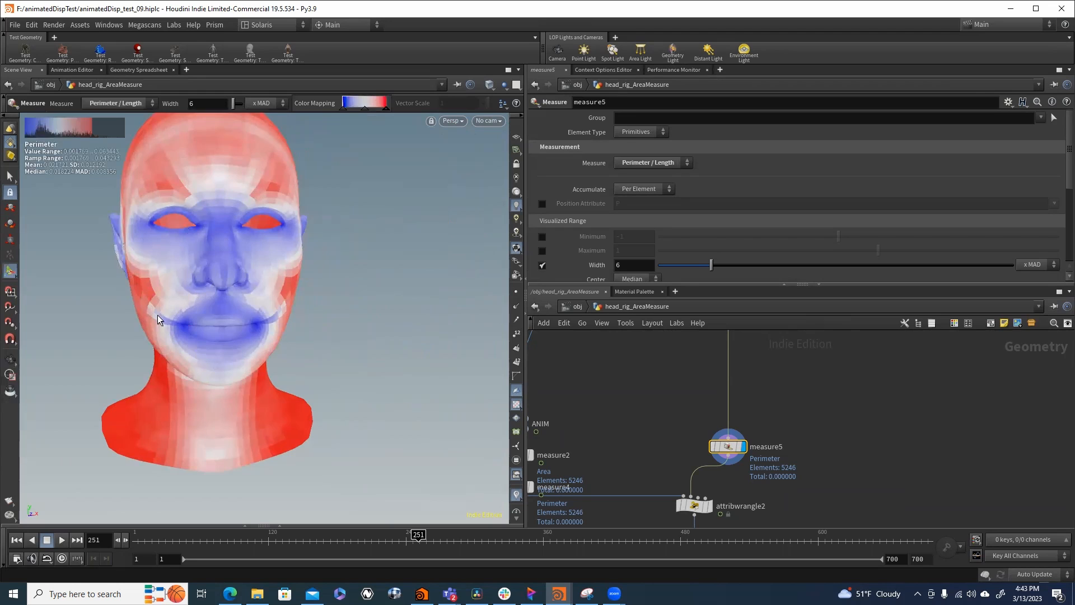
- Display the ANIM node and the measure2 area result, and open measure5's parameters for comparison
{"action": "middle_click_drag", "start_coordinate": [641, 435], "coordinate": [722, 401]}
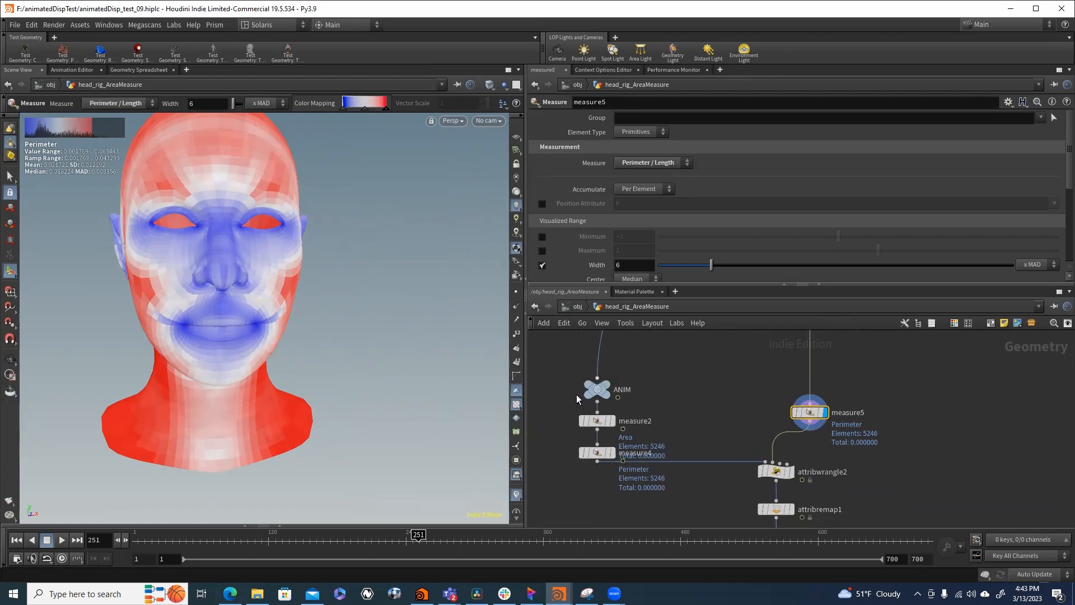
{"action": "left_click", "coordinate": [610, 404]}
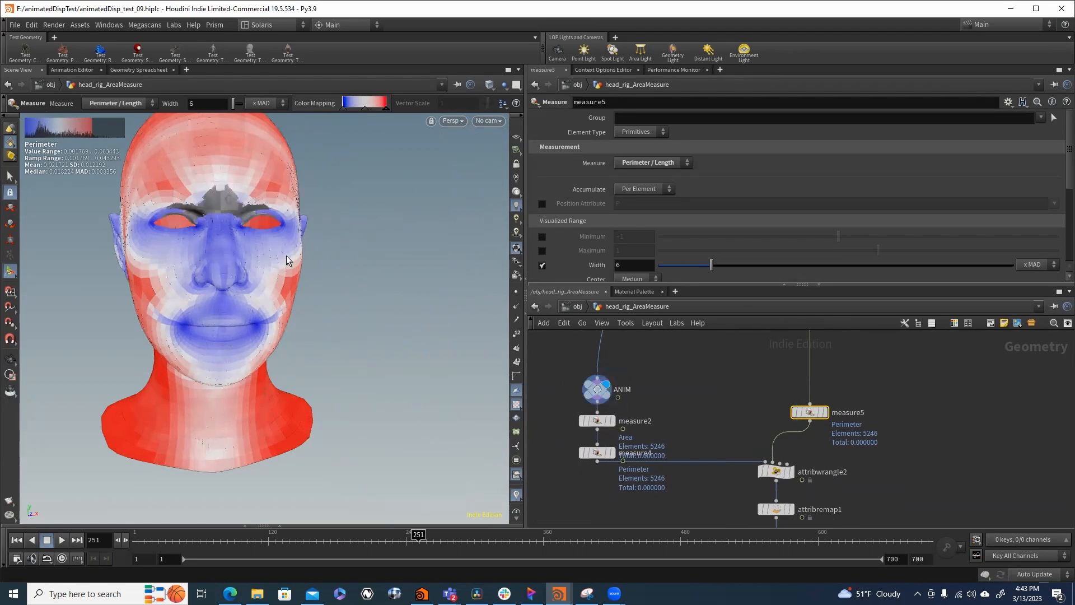
{"action": "left_click", "coordinate": [601, 391]}
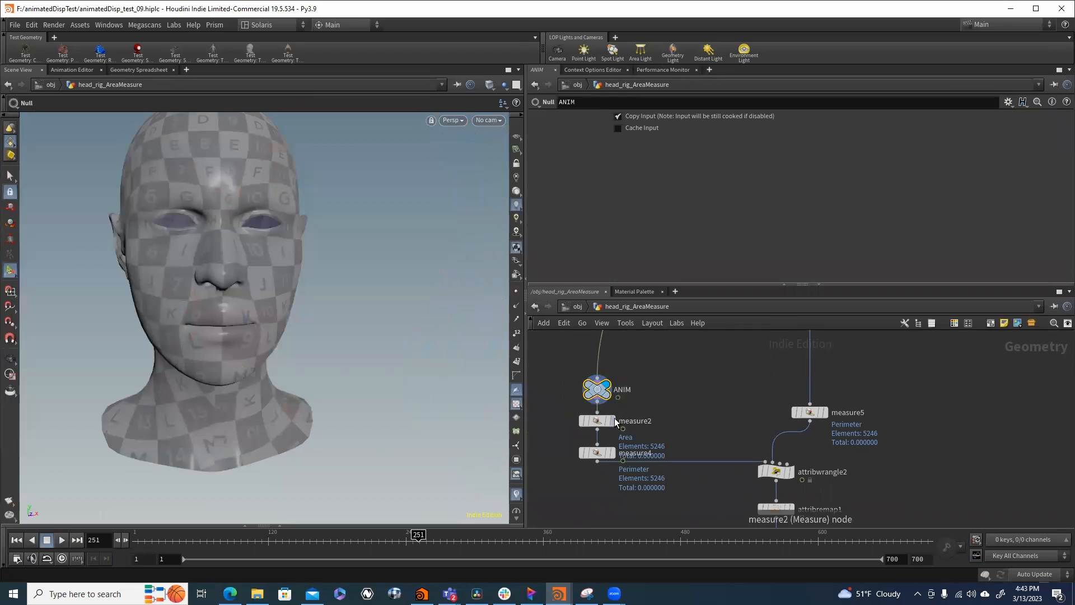
{"action": "left_click", "coordinate": [597, 425]}
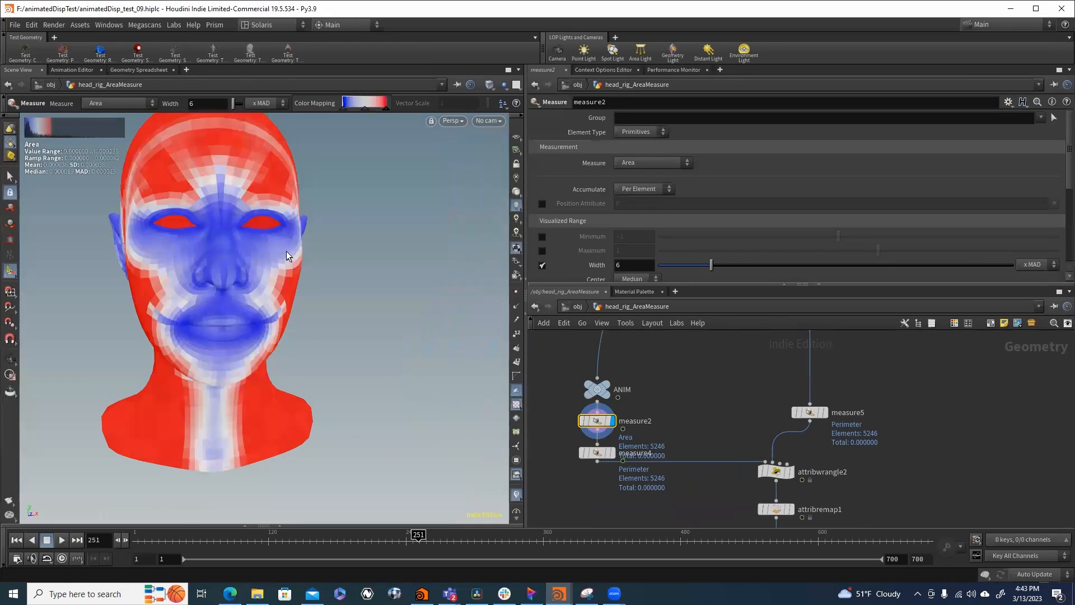
{"action": "left_click", "coordinate": [810, 413]}
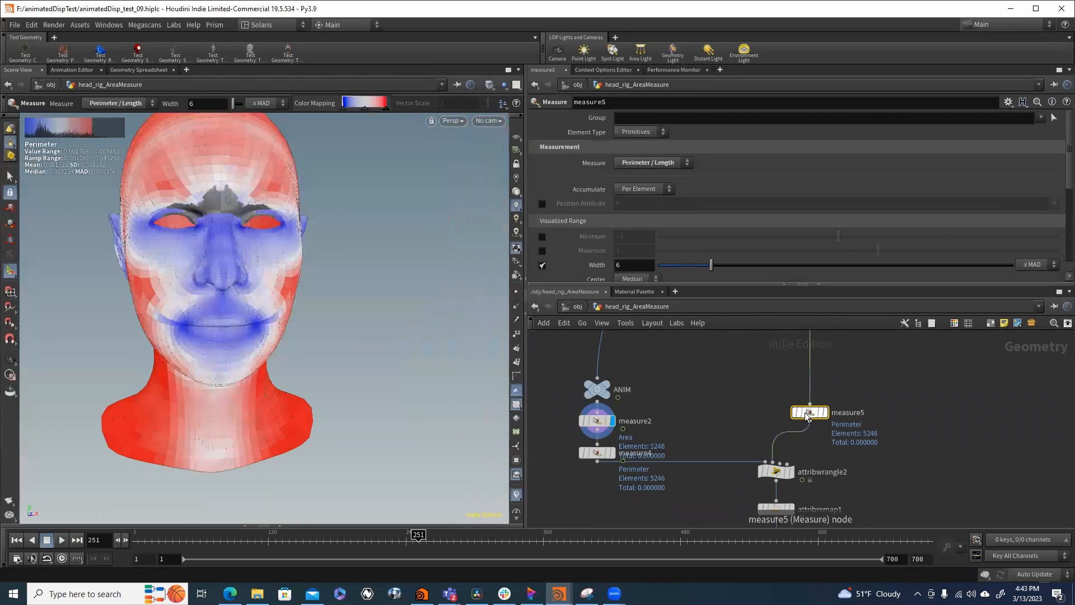
- Move measure2 aside, wire ANIM directly into measure4 and display measure4's perimeter result
{"action": "scroll", "coordinate": [567, 435], "scroll_direction": "up", "scroll_amount": 2}
{"action": "left_click_drag", "start_coordinate": [602, 415], "coordinate": [536, 415]}
{"action": "left_click_drag", "start_coordinate": [611, 388], "coordinate": [611, 458]}
{"action": "left_click", "coordinate": [611, 464]}
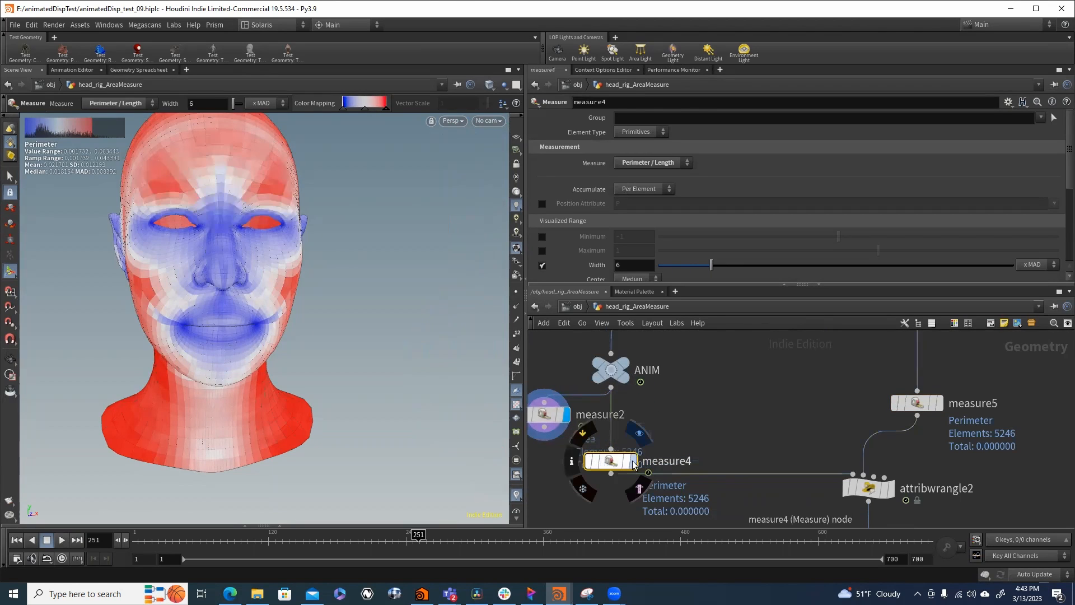
{"action": "scroll", "coordinate": [644, 445], "scroll_direction": "down", "scroll_amount": 3}
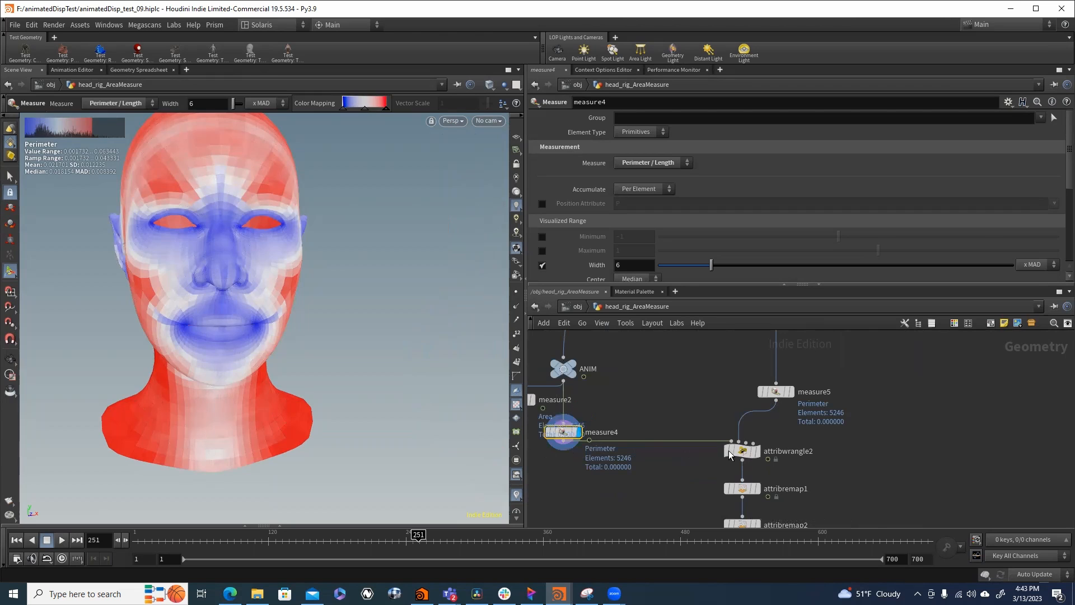
- Put measure2 back between ANIM and measure4, and display attribwrangle2 with its VEX expression open
{"action": "left_click", "coordinate": [731, 453]}
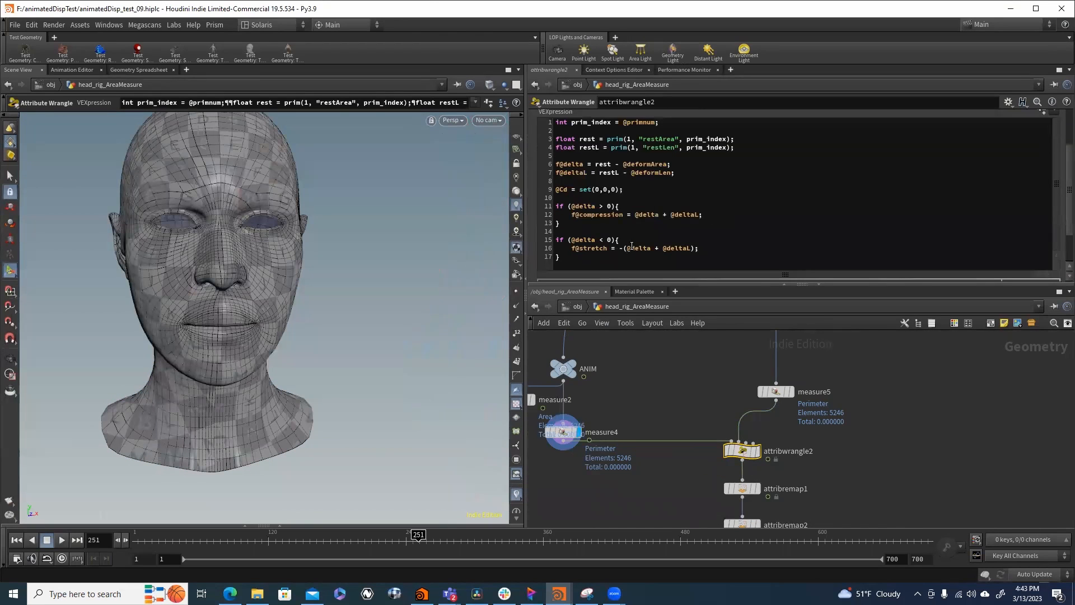
{"action": "mouse_move", "coordinate": [761, 454]}
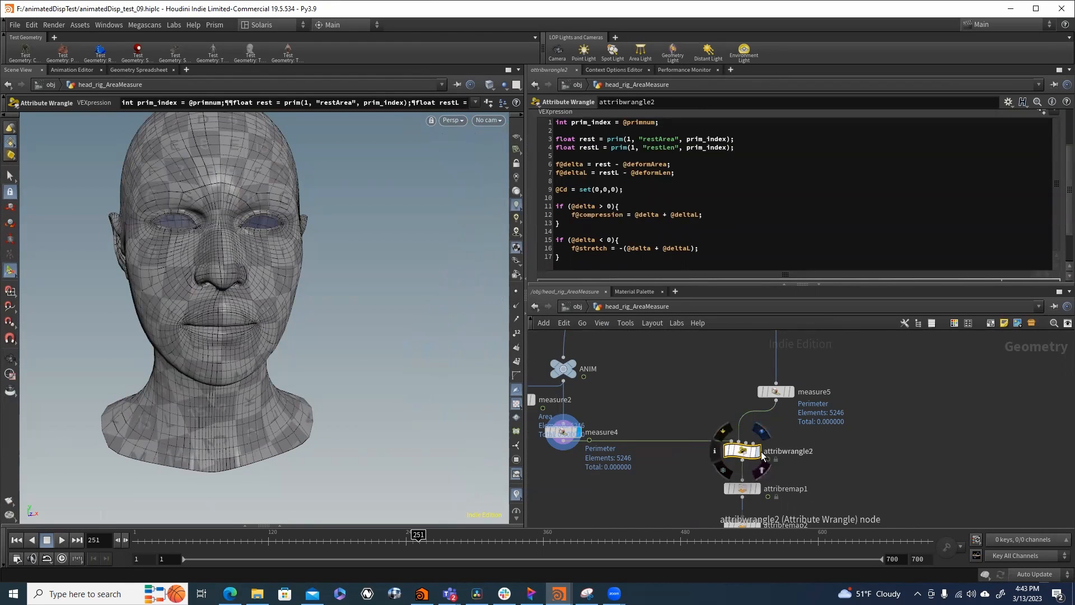
{"action": "middle_click_drag", "start_coordinate": [596, 387], "coordinate": [687, 411]}
{"action": "left_click_drag", "start_coordinate": [608, 432], "coordinate": [654, 429]}
{"action": "left_click", "coordinate": [852, 455]}
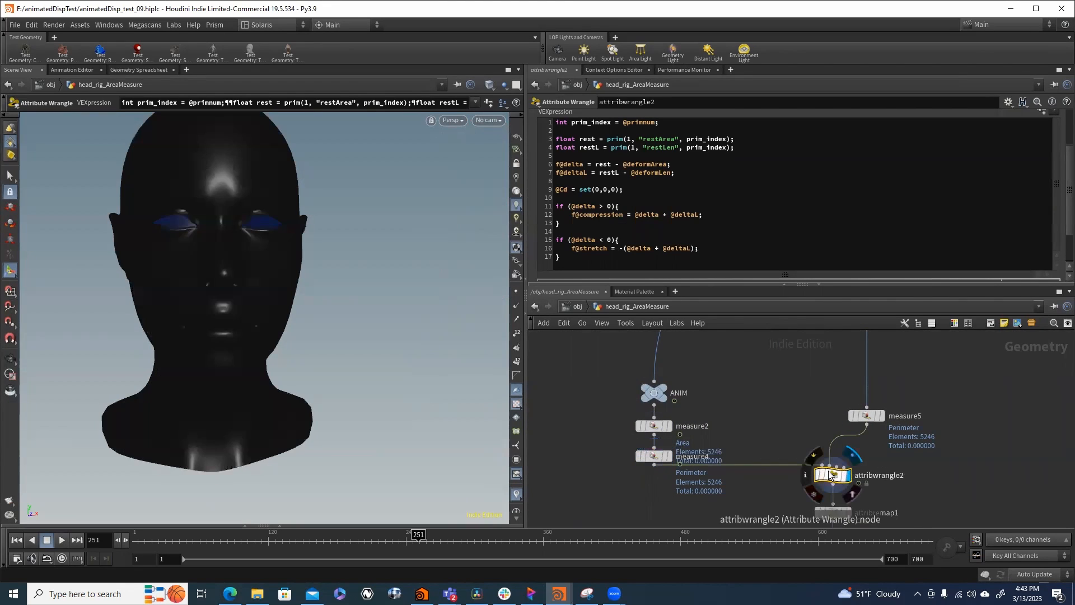
- Follow the chain below attribwrangle2 and open the parameters of the attribute remap nodes
{"action": "middle_click_drag", "start_coordinate": [722, 457], "coordinate": [566, 366]}
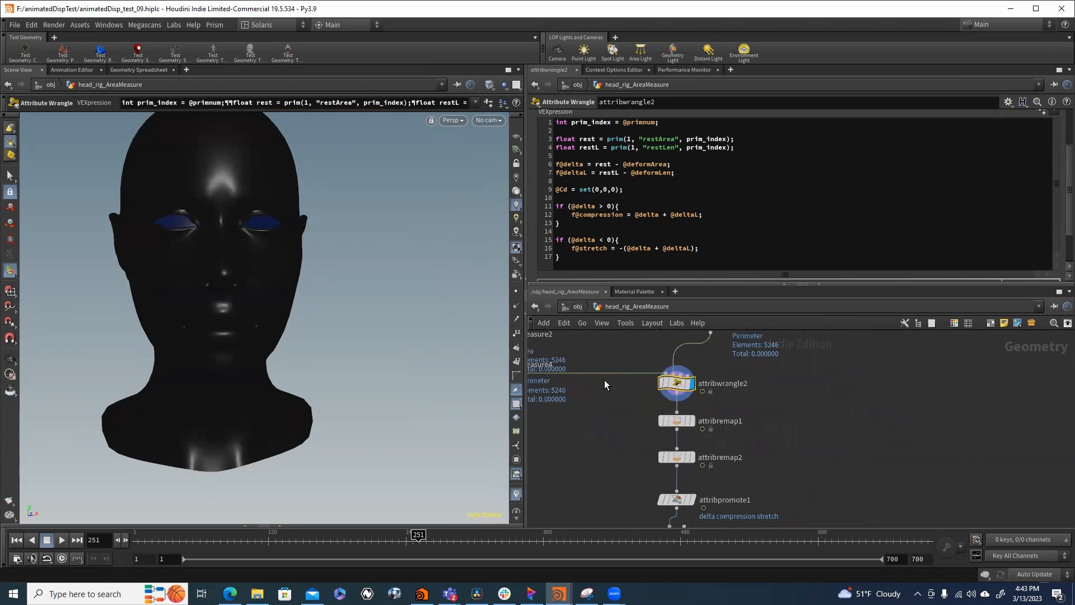
{"action": "middle_click_drag", "start_coordinate": [623, 422], "coordinate": [606, 352]}
{"action": "mouse_move", "coordinate": [625, 464]}
{"action": "middle_mouse_down"}
{"action": "mouse_move", "coordinate": [611, 398]}
{"action": "mouse_move", "coordinate": [578, 448]}
{"action": "middle_mouse_up"}
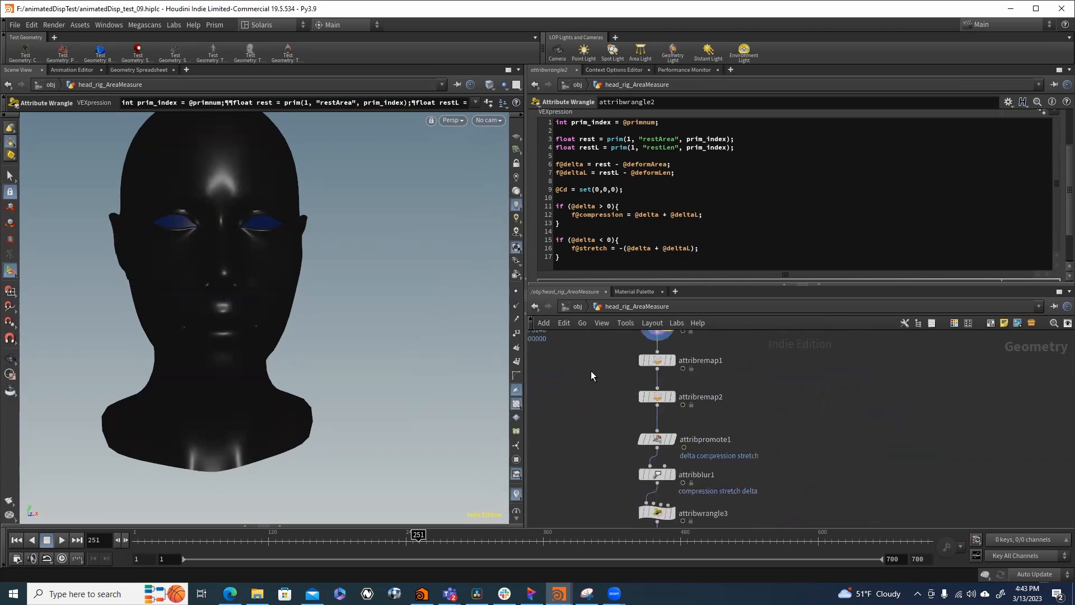
{"action": "middle_click_drag", "start_coordinate": [591, 371], "coordinate": [594, 391]}
{"action": "left_click", "coordinate": [664, 379]}
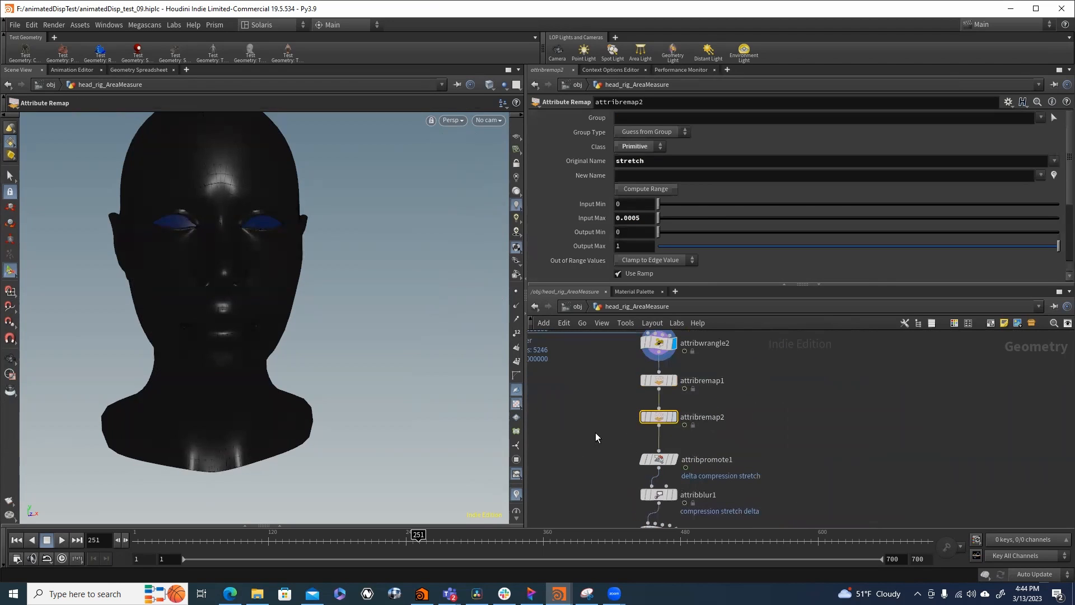
- Continue down the chain to inspect attribpromote1 and the blur settings of attribblur1
{"action": "middle_click_drag", "start_coordinate": [600, 455], "coordinate": [603, 402]}
{"action": "left_click", "coordinate": [669, 408]}
{"action": "middle_click_drag", "start_coordinate": [624, 445], "coordinate": [645, 514]}
{"action": "middle_click_drag", "start_coordinate": [607, 417], "coordinate": [607, 363]}
{"action": "left_click", "coordinate": [675, 457]}
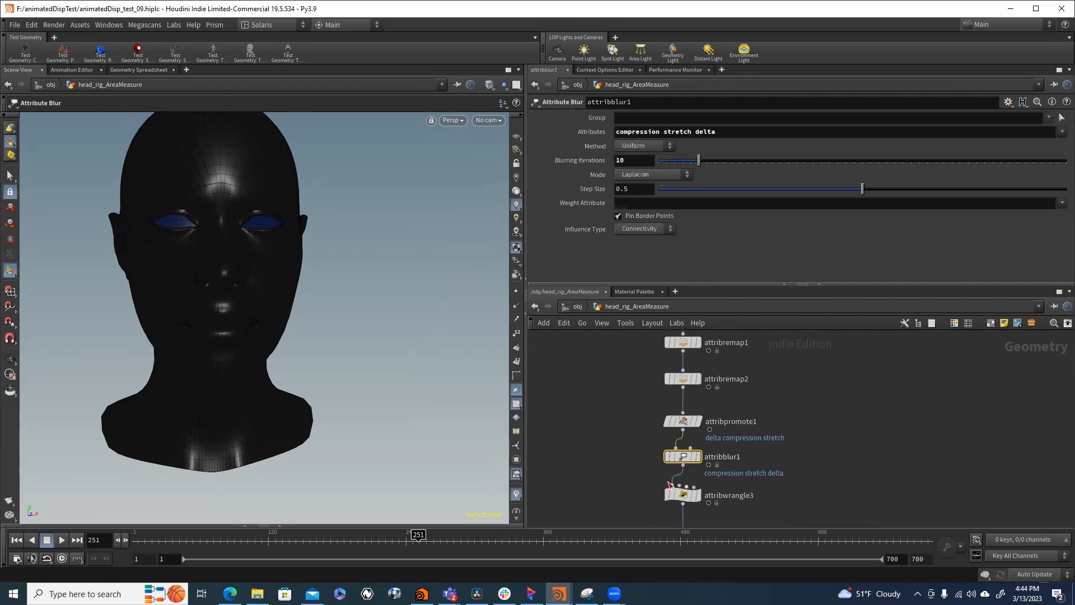
- Display attribwrangle3 with its VEX expression open and scrub the animation, checking the compression and stretch colours at frame 34
{"action": "left_click_drag", "start_coordinate": [712, 502], "coordinate": [715, 503]}
{"action": "left_click", "coordinate": [699, 495]}
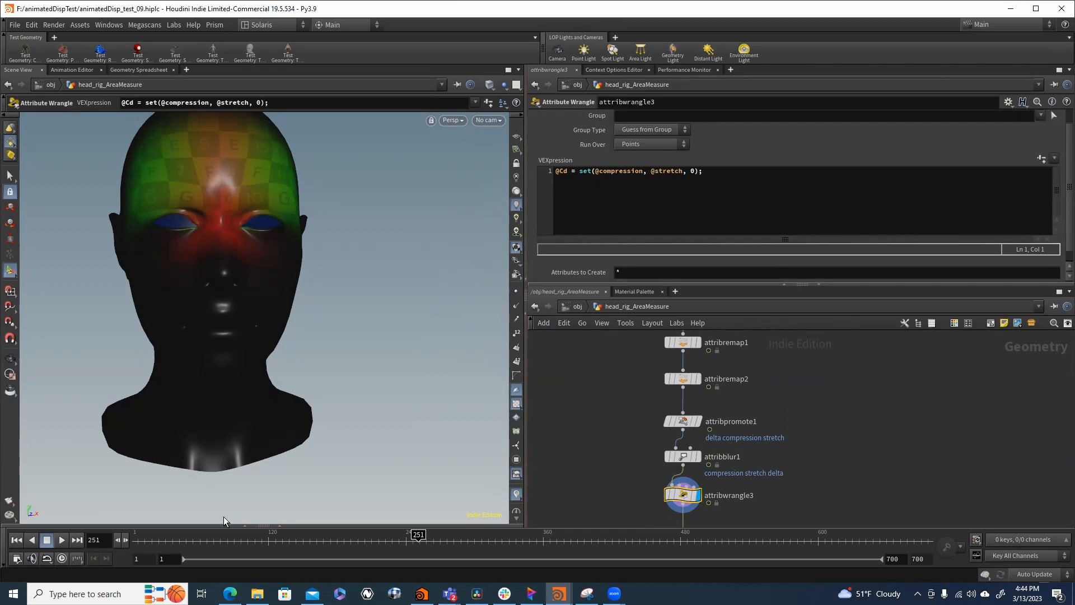
{"action": "mouse_move", "coordinate": [174, 535]}
{"action": "left_mouse_down"}
{"action": "mouse_move", "coordinate": [140, 535]}
{"action": "mouse_move", "coordinate": [170, 535]}
{"action": "left_mouse_up"}
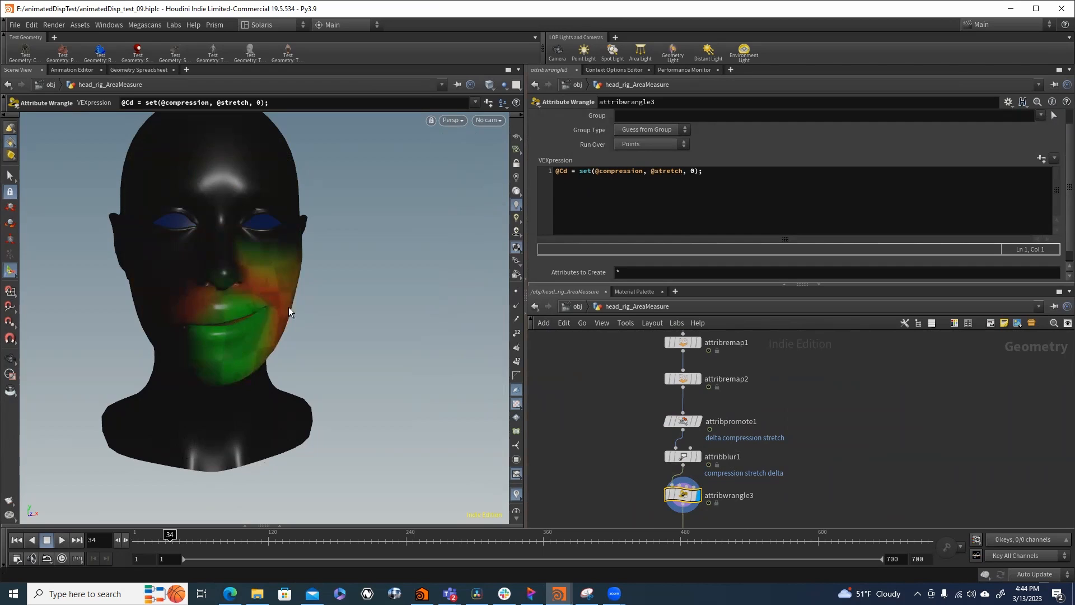
{"action": "left_click_drag", "start_coordinate": [170, 543], "coordinate": [657, 580]}
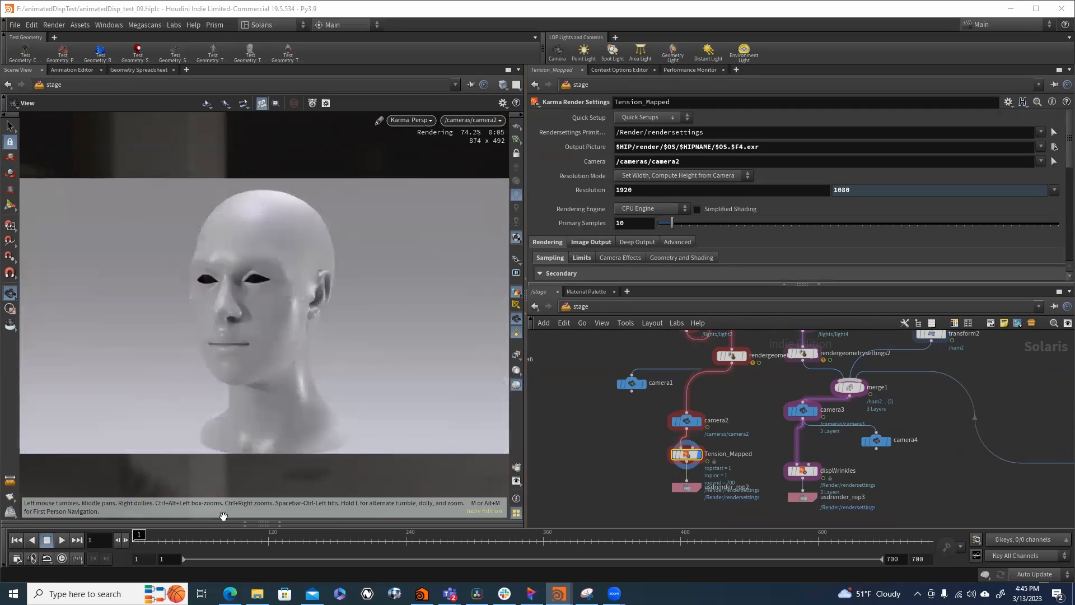
- Preview frame 35 of the Tension_Mapped render in the Solaris viewport
{"action": "left_click", "coordinate": [171, 539]}
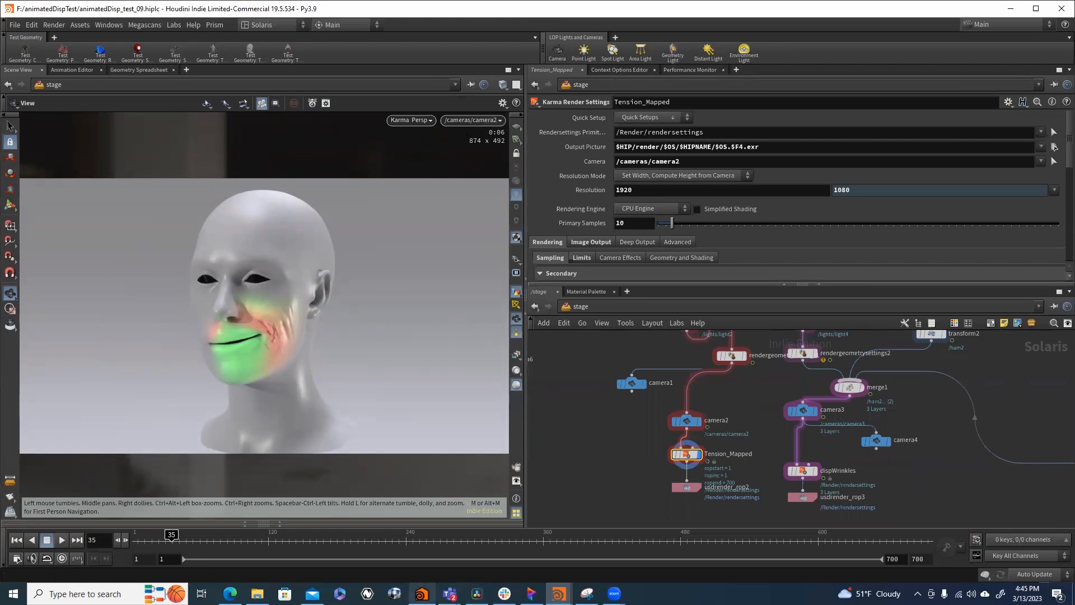
- Switch to the browser's Human Progress thread, play the Wrinkles & Skin Slide video, pause it at 0:22 and view the wrinkle maps
{"action": "left_click", "coordinate": [230, 593]}
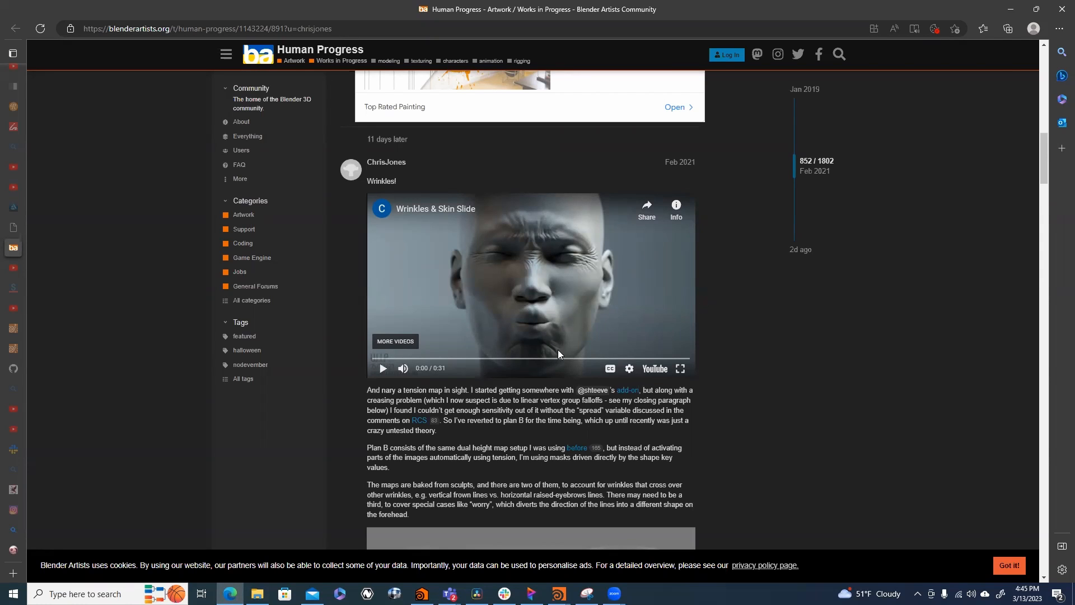
{"action": "left_click", "coordinate": [383, 368]}
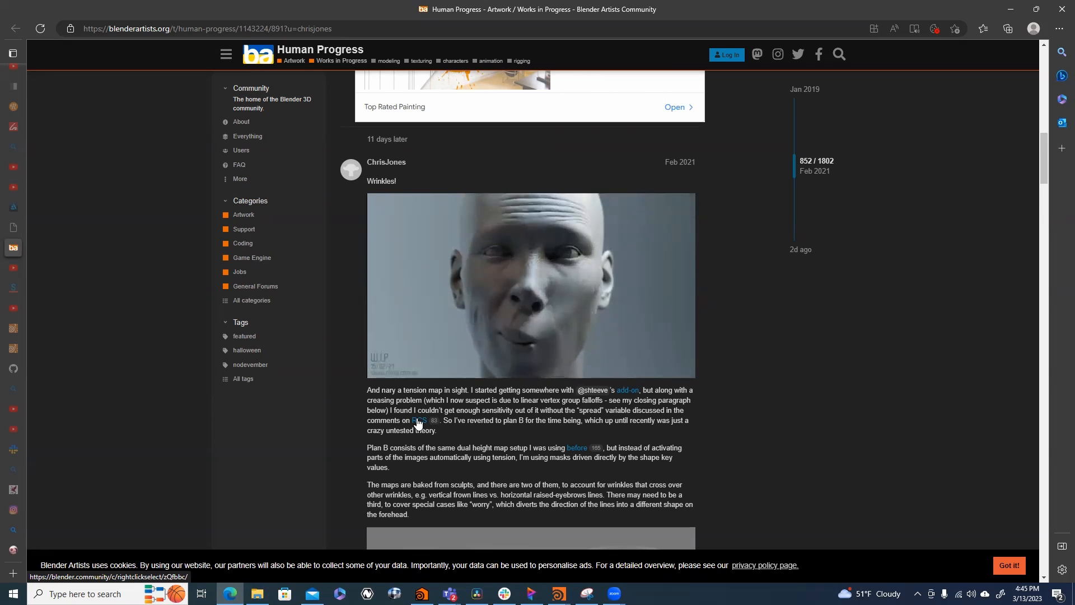
{"action": "mouse_move", "coordinate": [551, 313]}
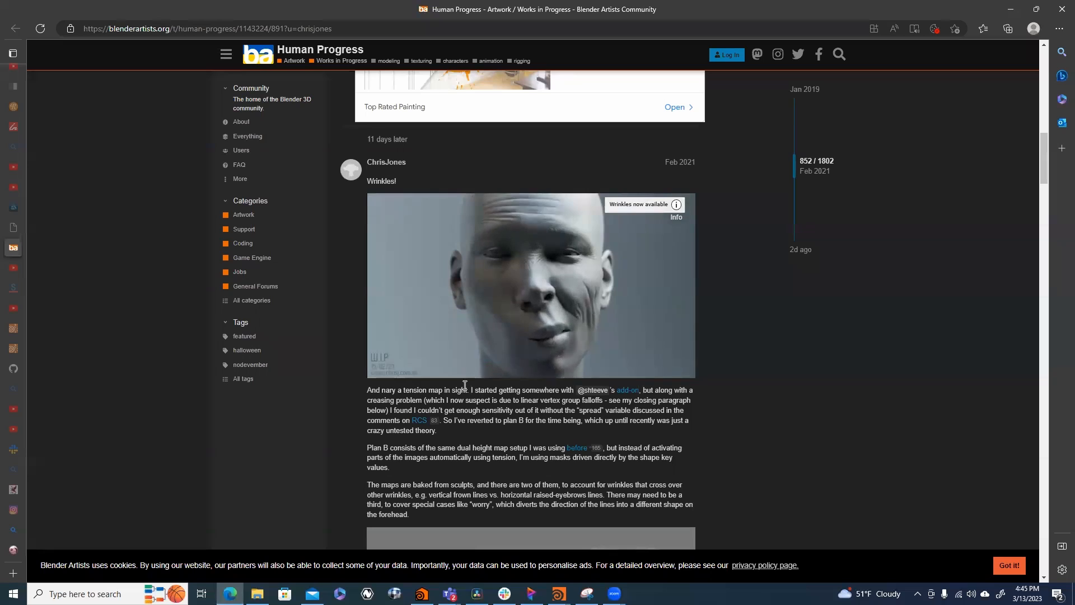
{"action": "left_click", "coordinate": [384, 369]}
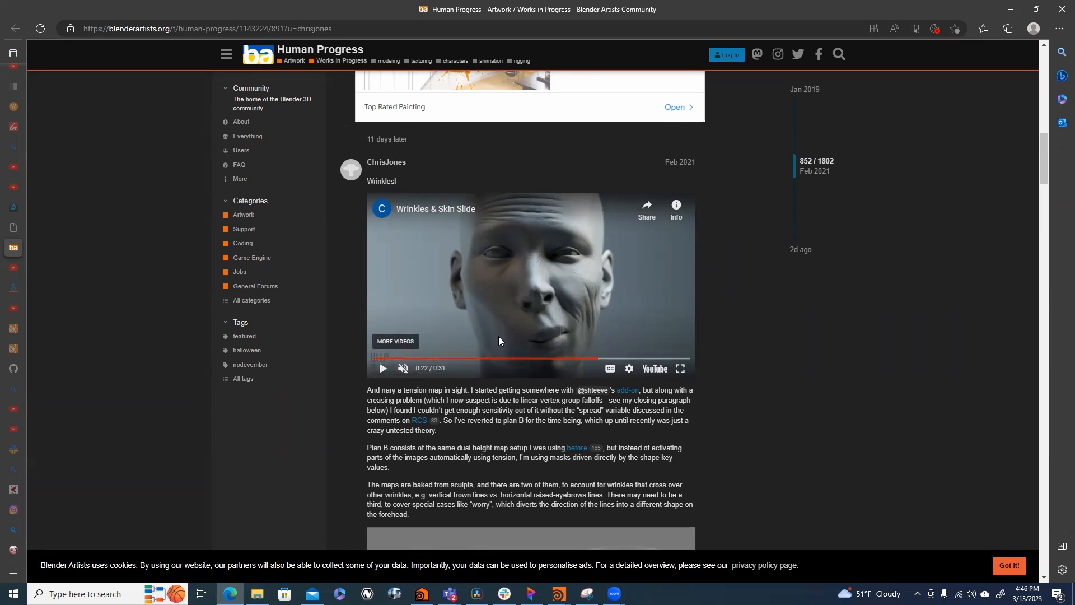
{"action": "scroll", "coordinate": [511, 427], "scroll_direction": "down", "scroll_amount": 4}
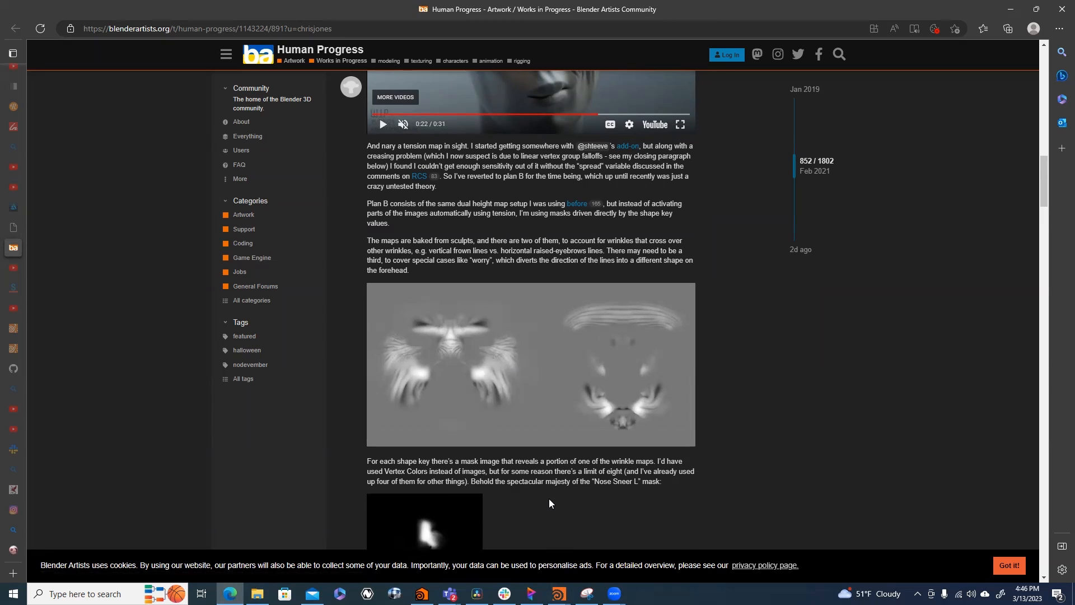
- Switch back to Houdini and preview the Tension_Mapped Karma render at frames 221, 241, 267 and 304
{"action": "mouse_move", "coordinate": [558, 594]}
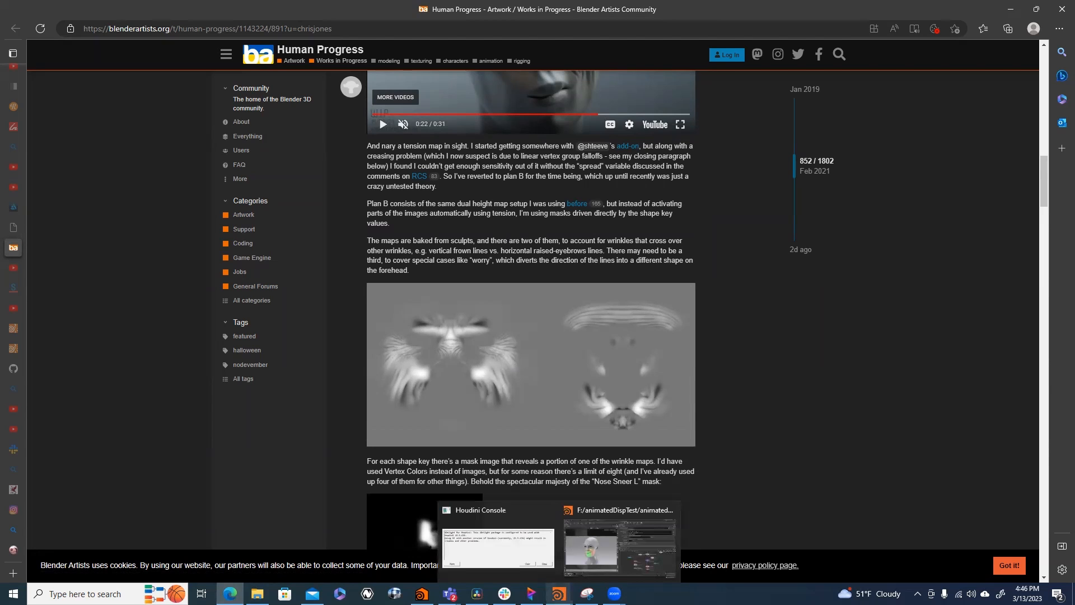
{"action": "left_click", "coordinate": [590, 543]}
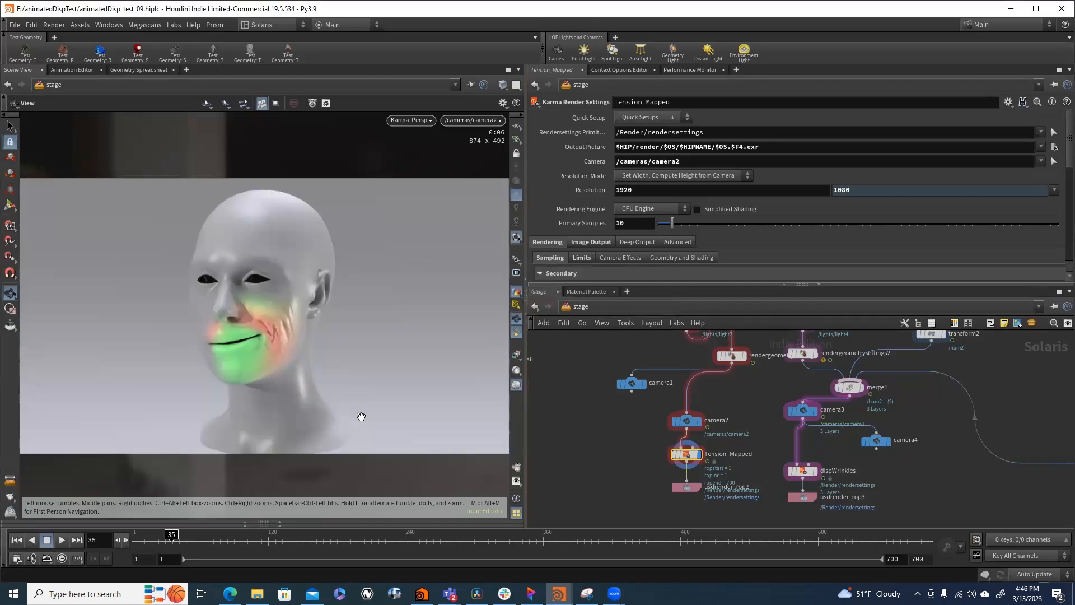
{"action": "left_click", "coordinate": [389, 535]}
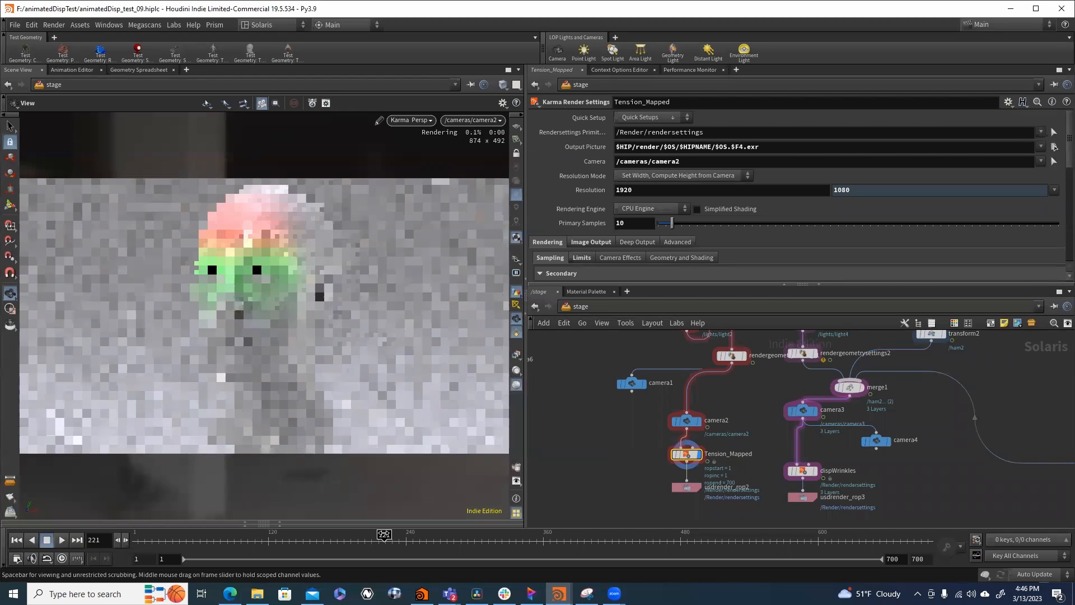
{"action": "left_click", "coordinate": [407, 536]}
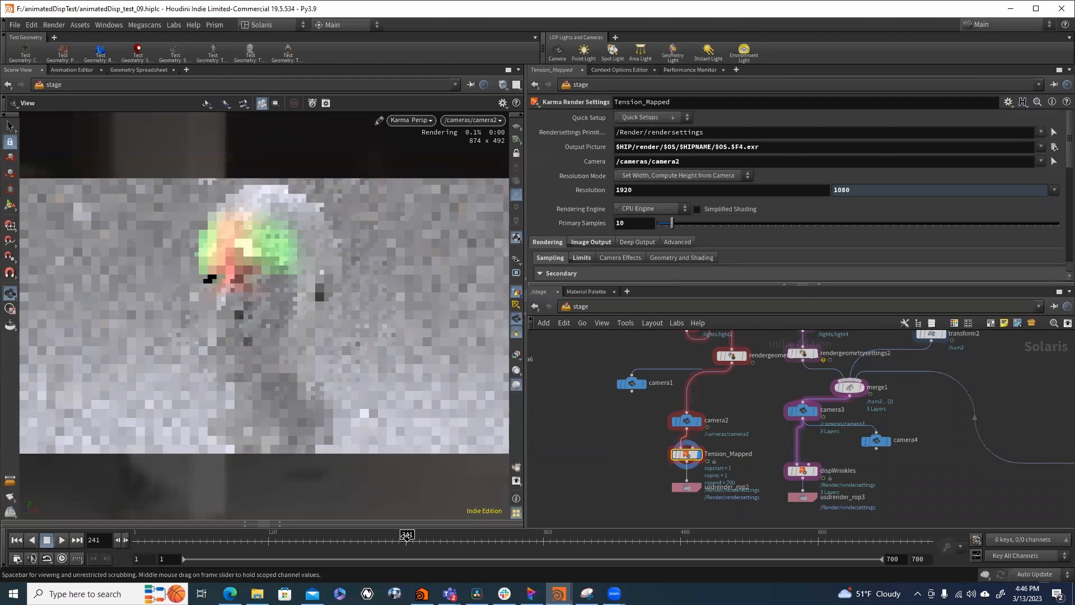
{"action": "left_click", "coordinate": [437, 536]}
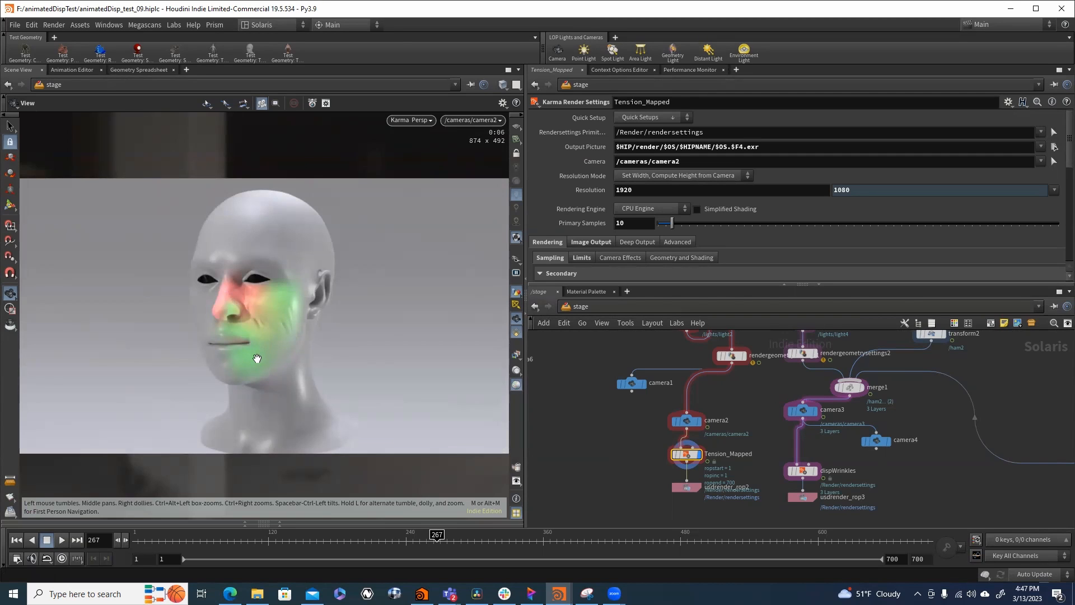
{"action": "left_click_drag", "start_coordinate": [480, 535], "coordinate": [479, 535]}
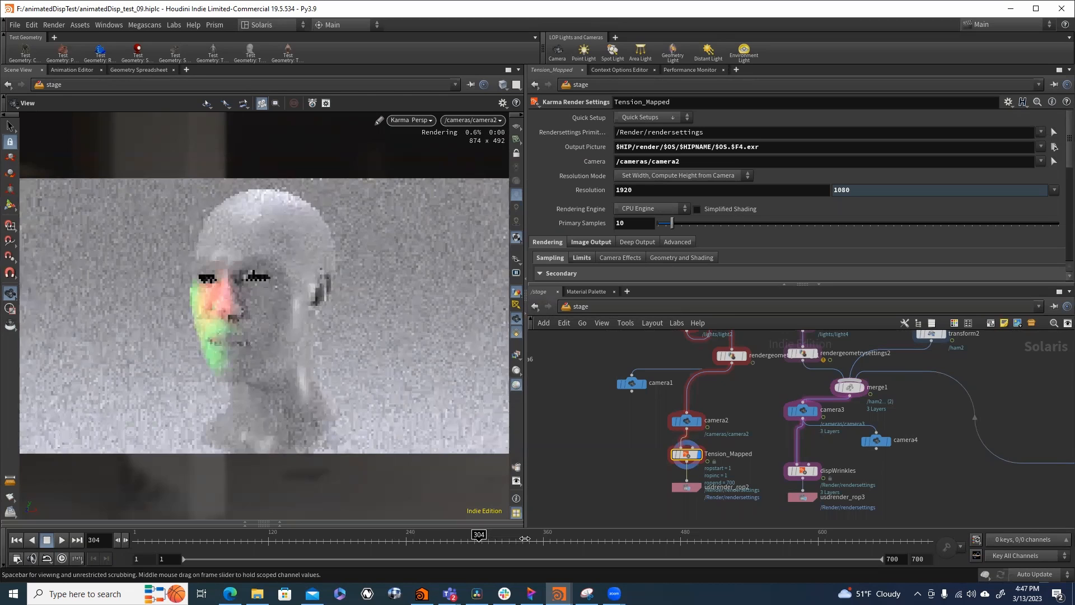
- Preview the Tension_Mapped Karma render at frames 344 and 362
{"action": "left_click", "coordinate": [525, 538]}
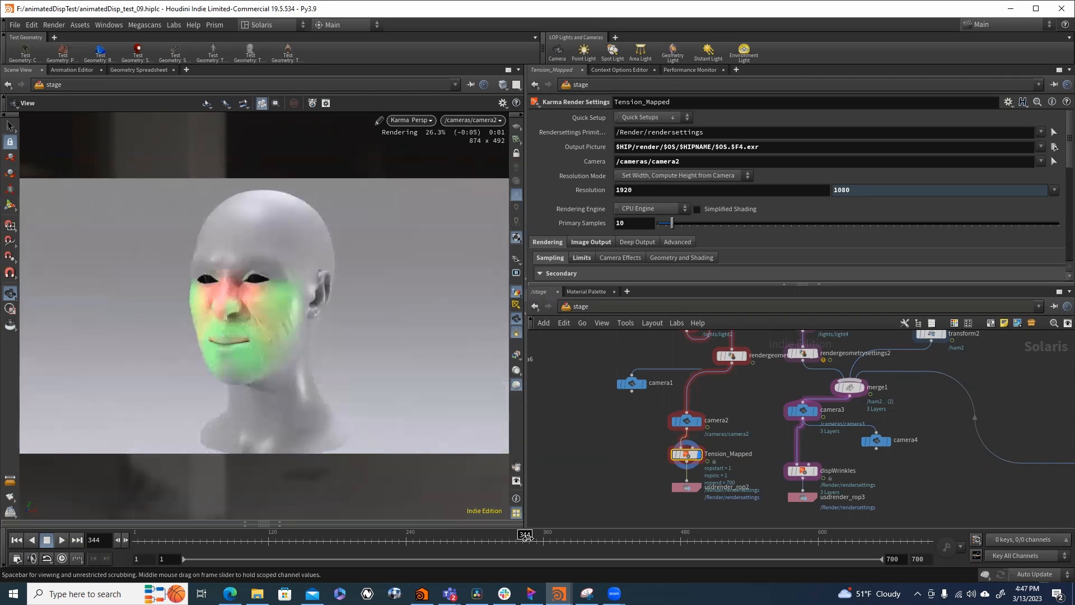
{"action": "left_click_drag", "start_coordinate": [527, 538], "coordinate": [545, 538]}
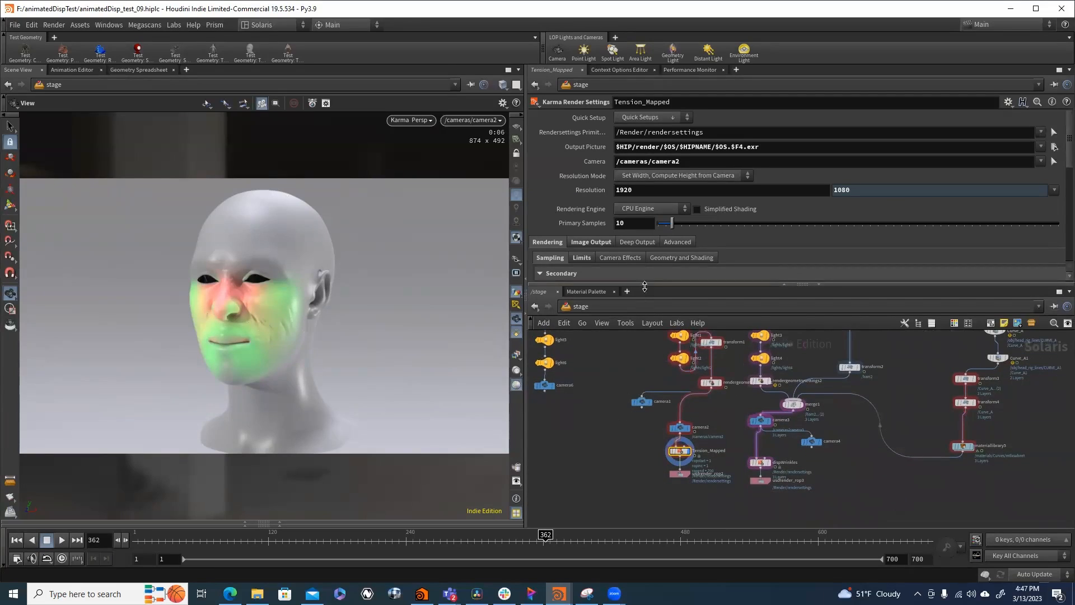
- Go to the head_rig_AreaMeasure object network, select blendshapes1, and examine its blend weights and detail attributes
{"action": "left_click", "coordinate": [597, 303]}
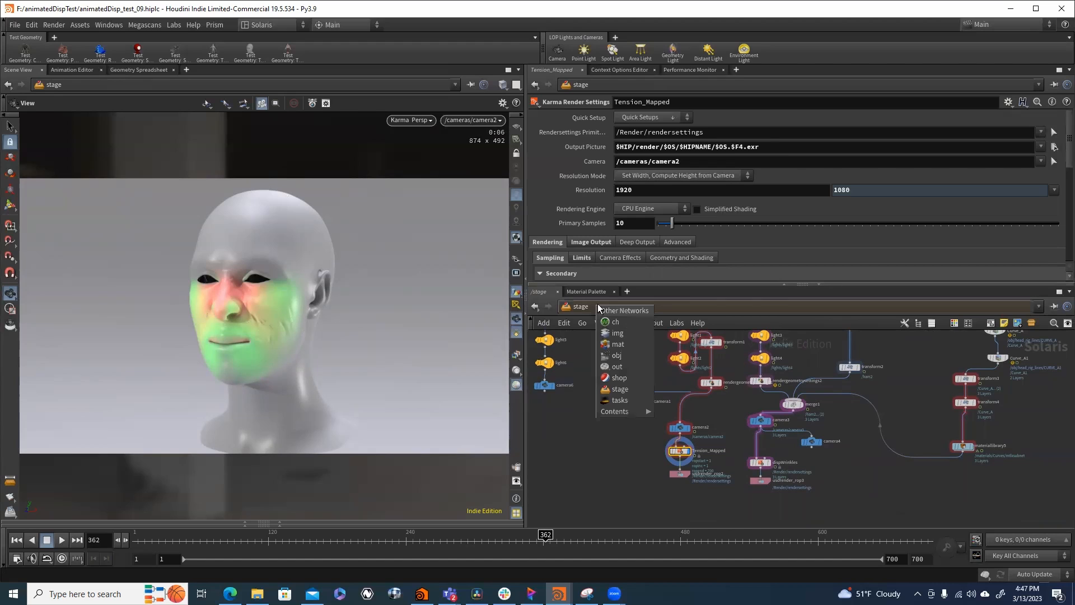
{"action": "left_click", "coordinate": [636, 378]}
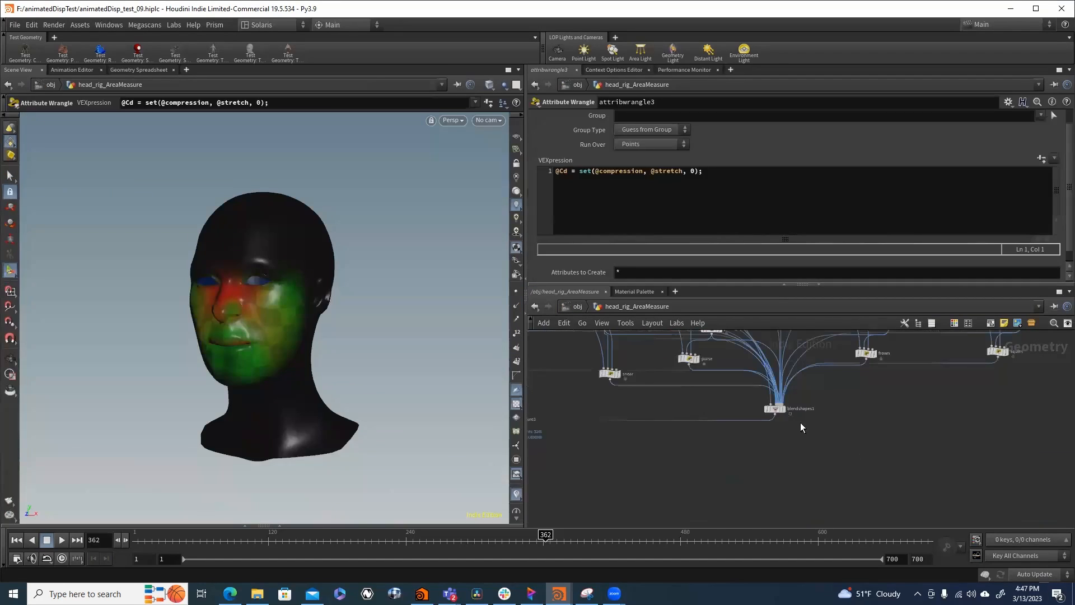
{"action": "left_click", "coordinate": [774, 409]}
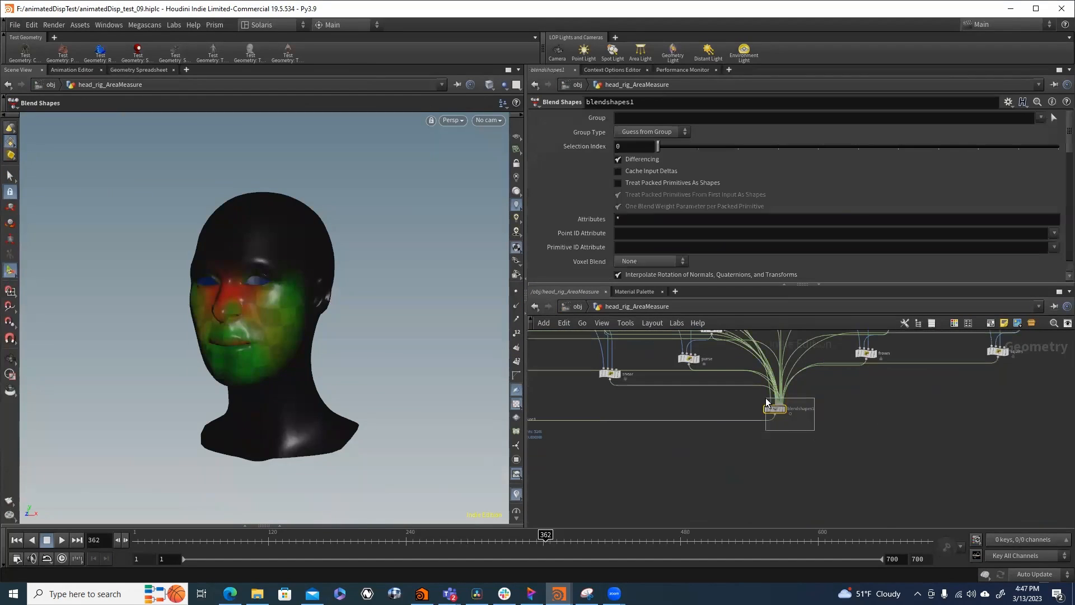
{"action": "scroll", "coordinate": [608, 223], "scroll_direction": "down", "scroll_amount": 3}
{"action": "scroll", "coordinate": [604, 226], "scroll_direction": "down", "scroll_amount": 5}
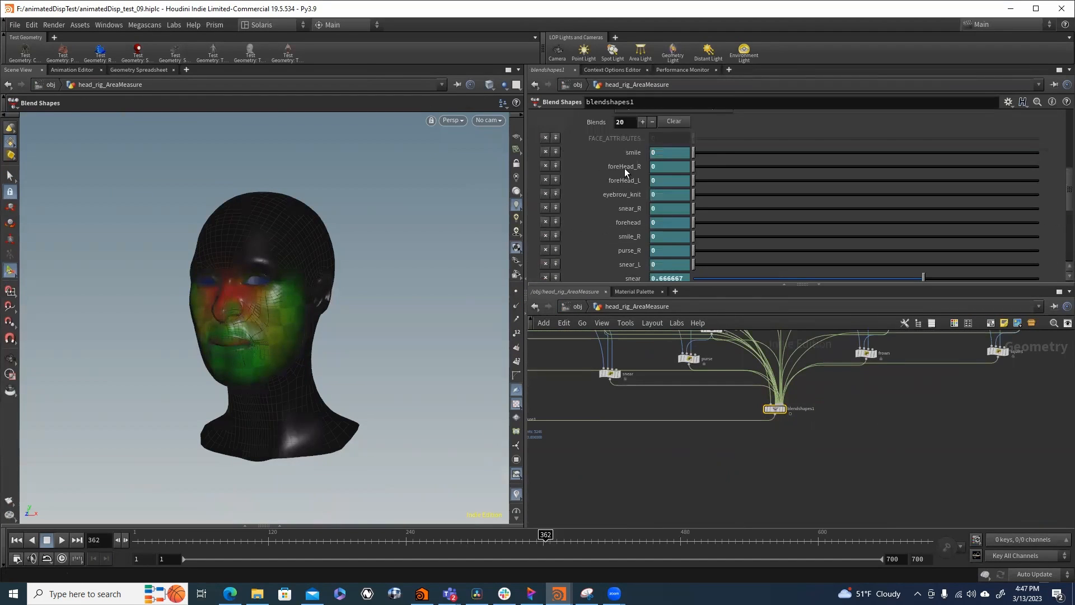
{"action": "scroll", "coordinate": [634, 236], "scroll_direction": "down", "scroll_amount": 4}
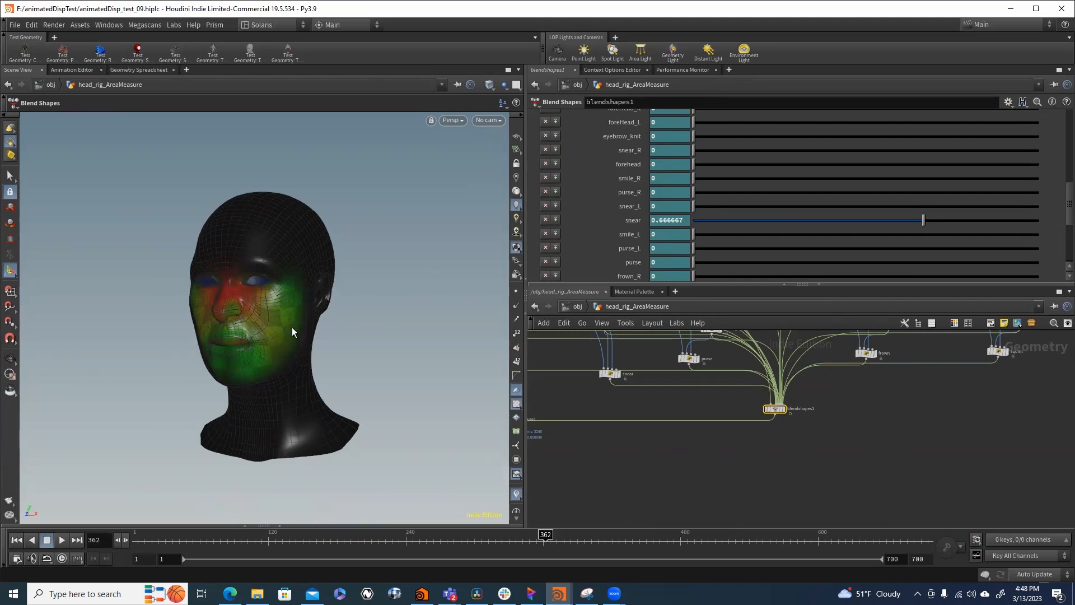
{"action": "left_click", "coordinate": [126, 70]}
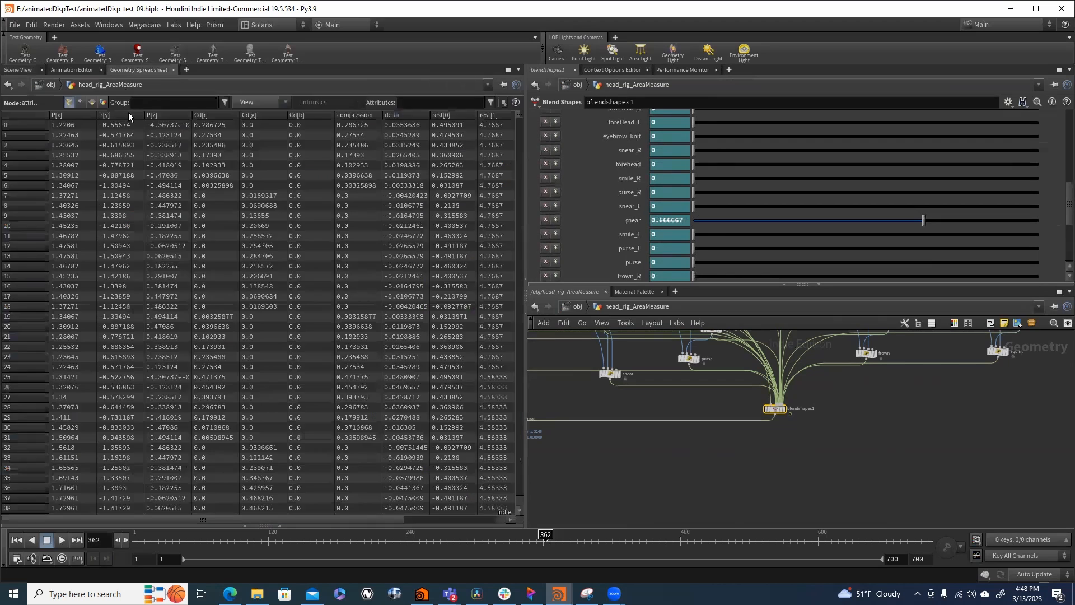
{"action": "left_click", "coordinate": [102, 102]}
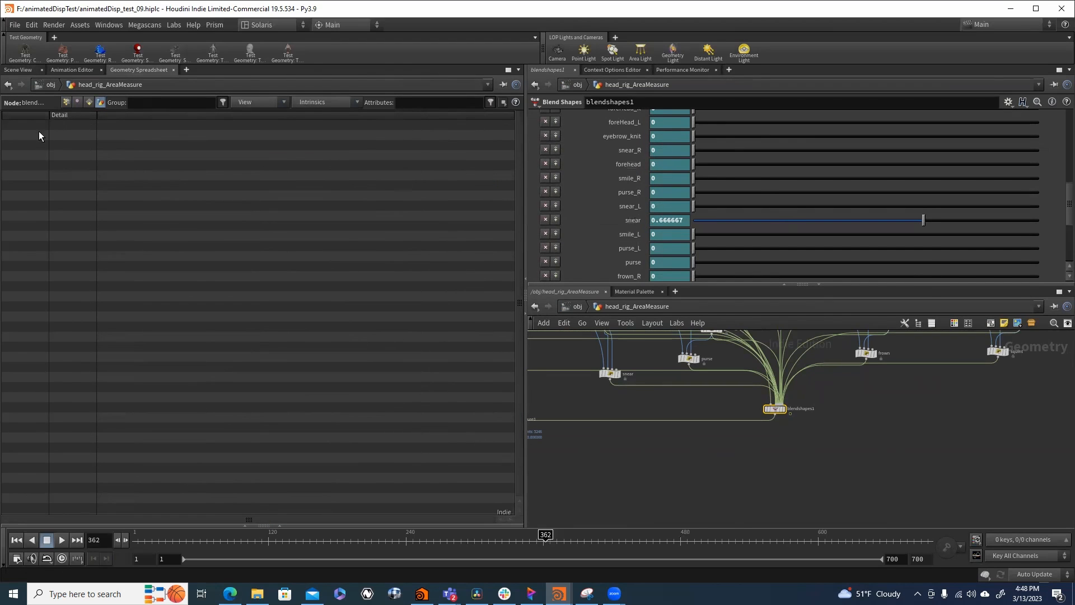
- Add an Attribute Create node and insert it on the output wire directly below blendshapes1
{"action": "left_click", "coordinate": [790, 458]}
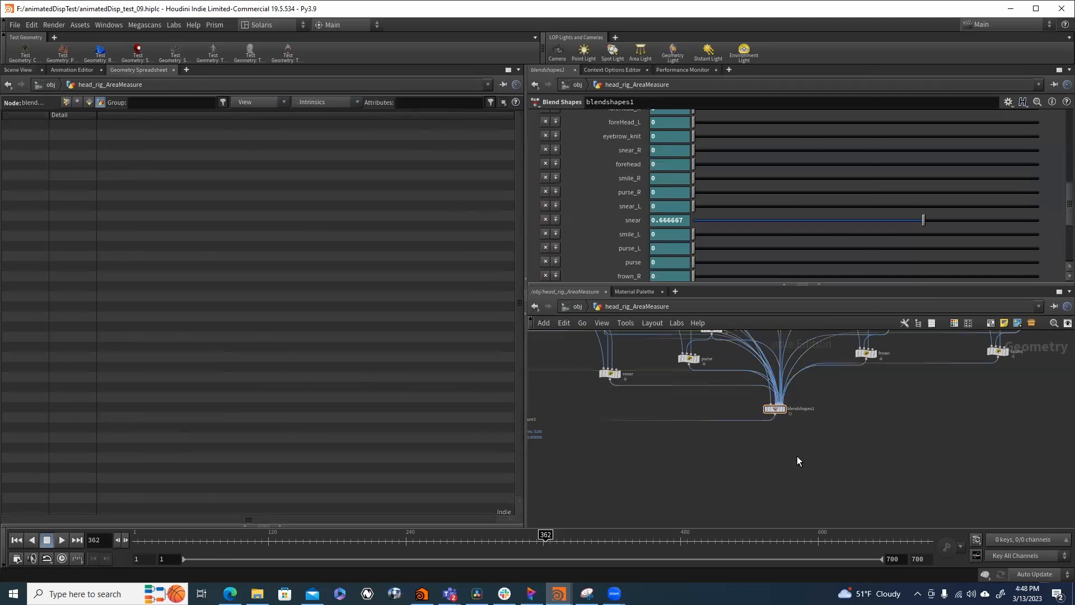
{"action": "key", "text": "Tab"}
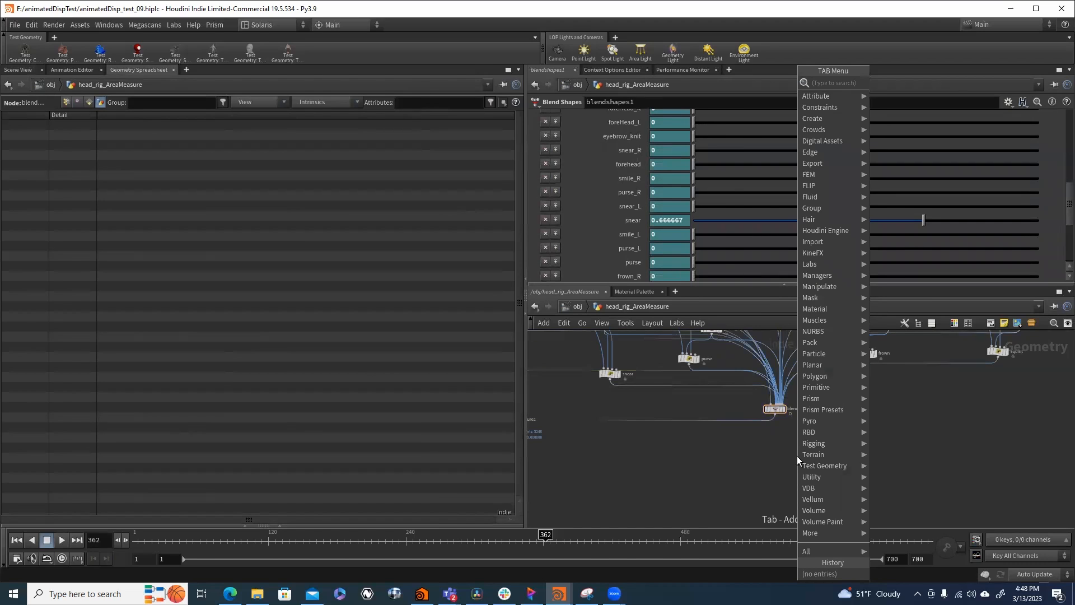
{"action": "type", "text": "attcr"}
{"action": "key", "text": "Return"}
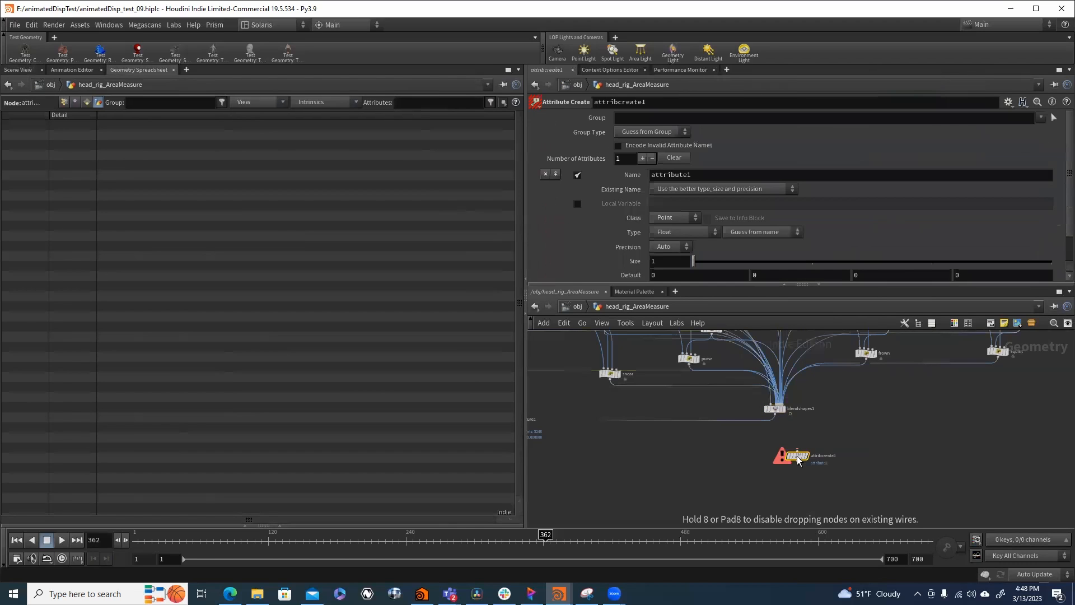
{"action": "left_click", "coordinate": [748, 432]}
{"action": "left_click_drag", "start_coordinate": [748, 432], "coordinate": [774, 434]}
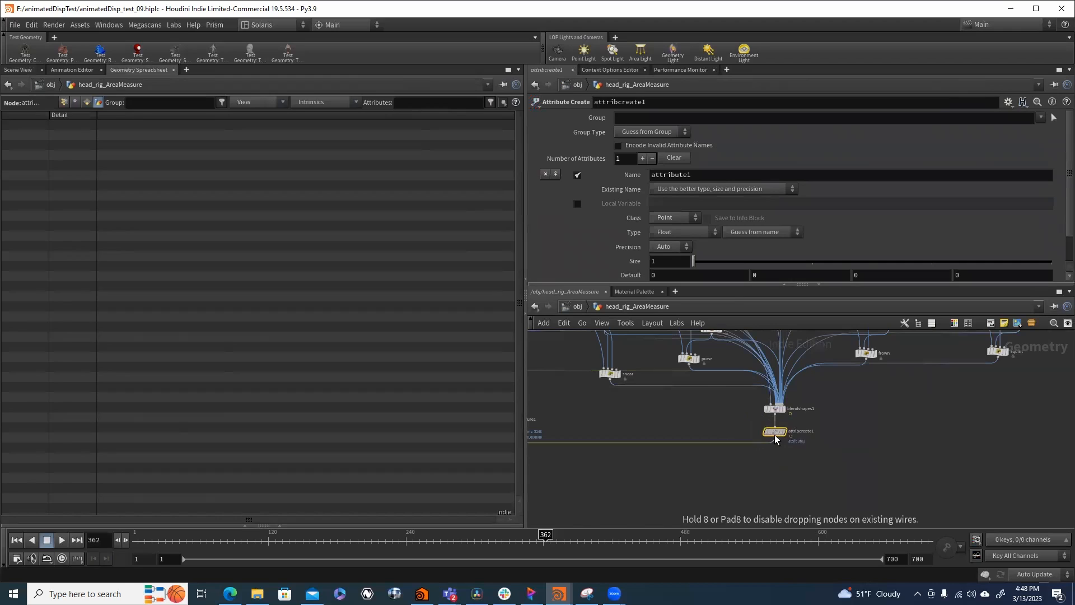
{"action": "left_click", "coordinate": [658, 133]}
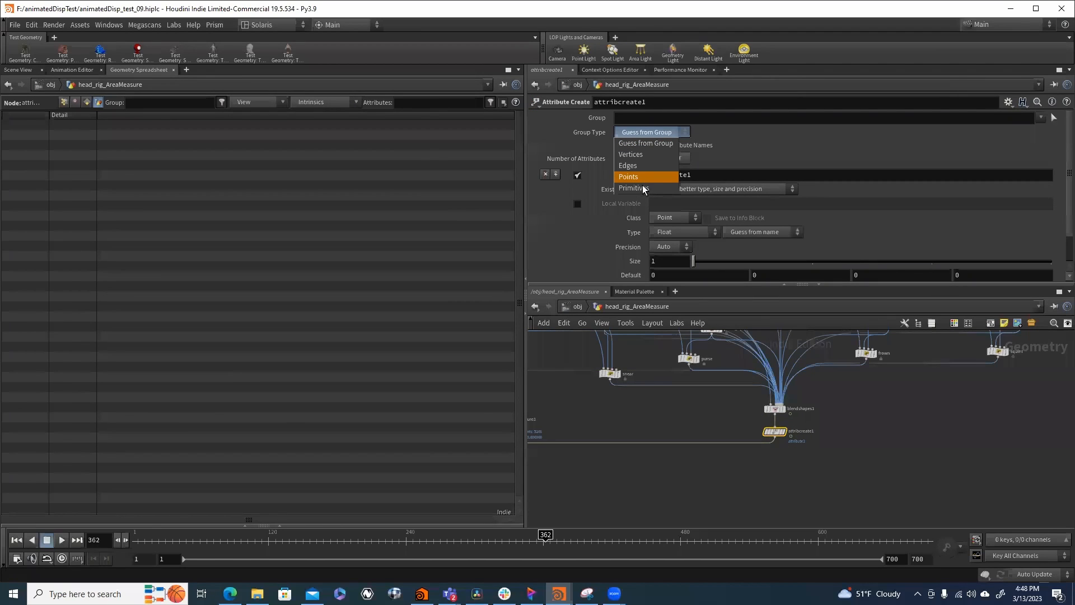
{"action": "left_click", "coordinate": [644, 165]}
{"action": "scroll", "coordinate": [617, 227], "scroll_direction": "down", "scroll_amount": 2}
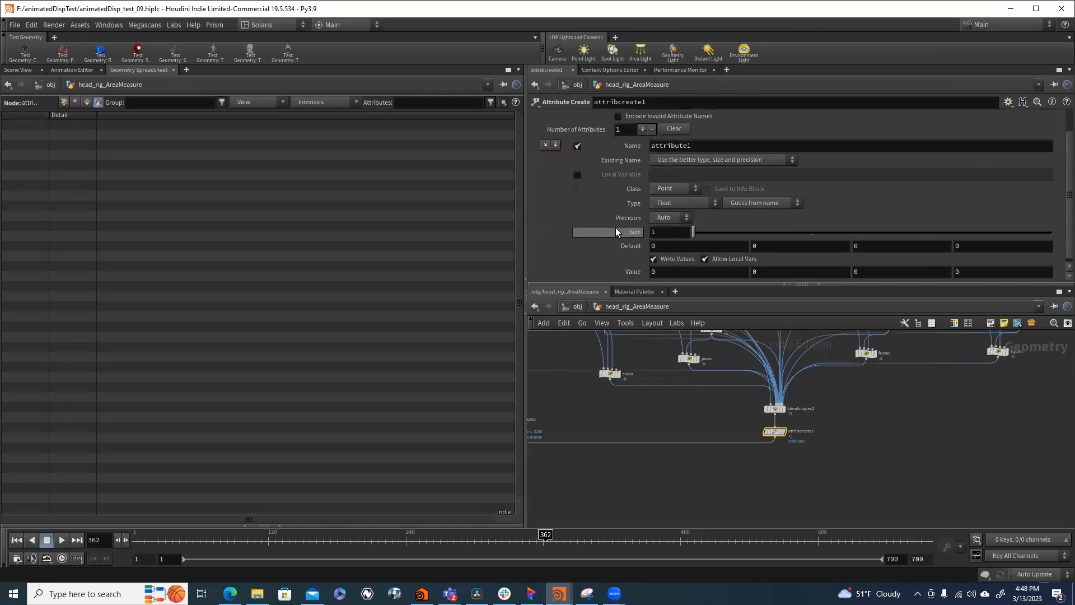
{"action": "left_click", "coordinate": [668, 200]}
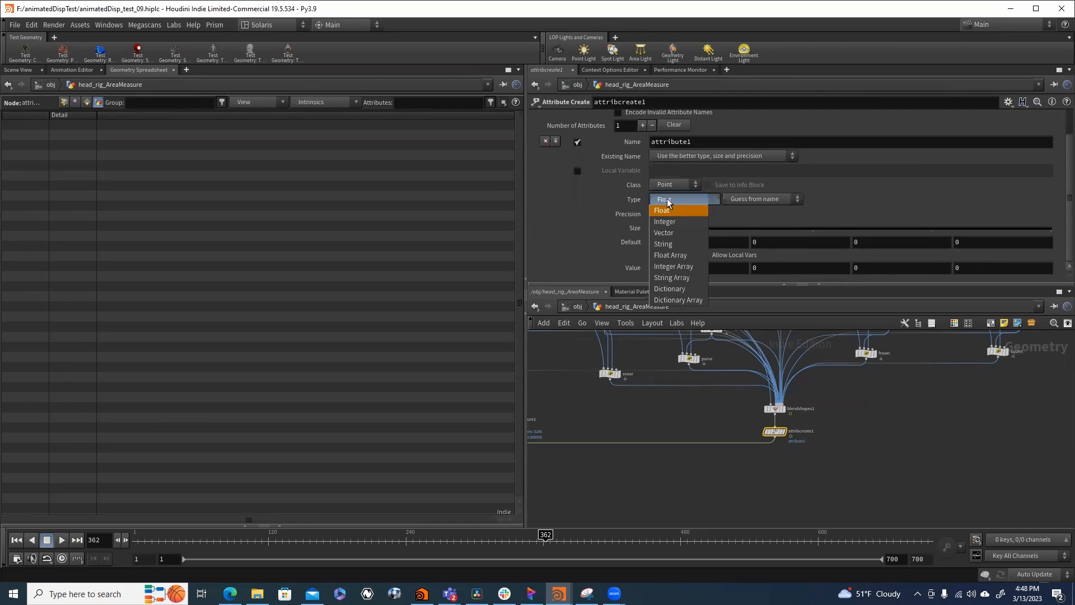
{"action": "left_click", "coordinate": [667, 198]}
{"action": "left_click", "coordinate": [669, 213]}
{"action": "left_click", "coordinate": [673, 211]}
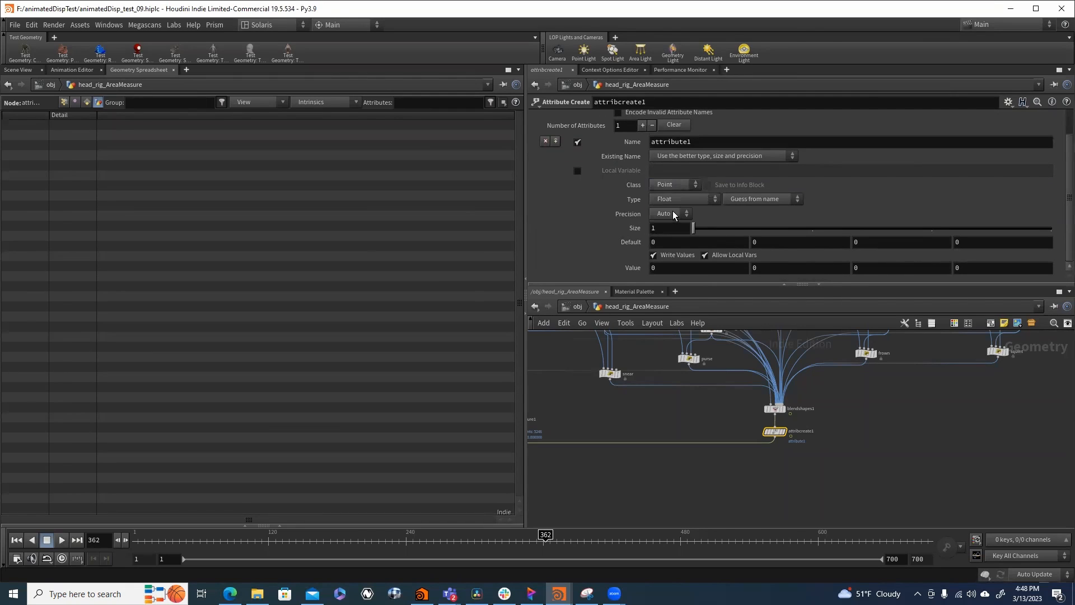
- Set the Attribute Create node's class to Detail and name the attribute snear
{"action": "left_click", "coordinate": [669, 185]}
{"action": "left_click", "coordinate": [668, 222]}
{"action": "scroll", "coordinate": [623, 170], "scroll_direction": "up", "scroll_amount": 1}
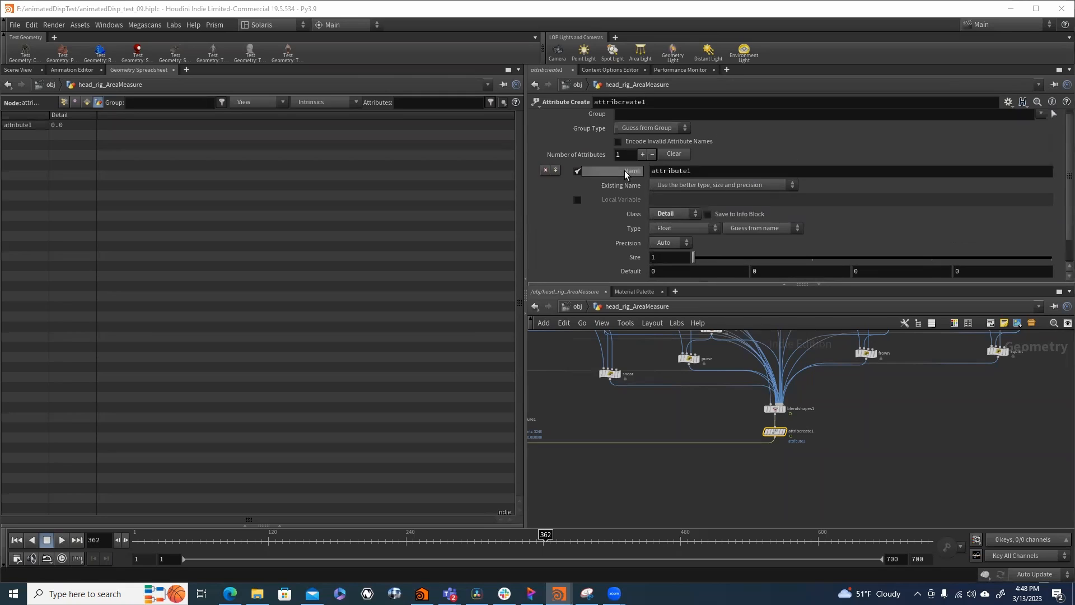
{"action": "left_click", "coordinate": [698, 174]}
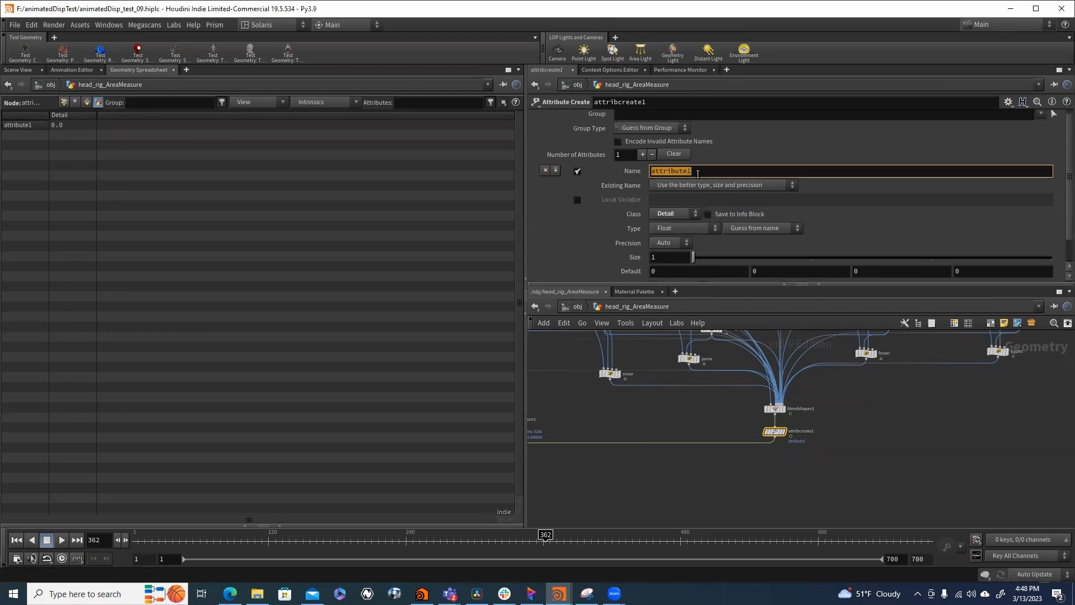
{"action": "key", "text": "BackSpace"}
{"action": "key", "text": "Return"}
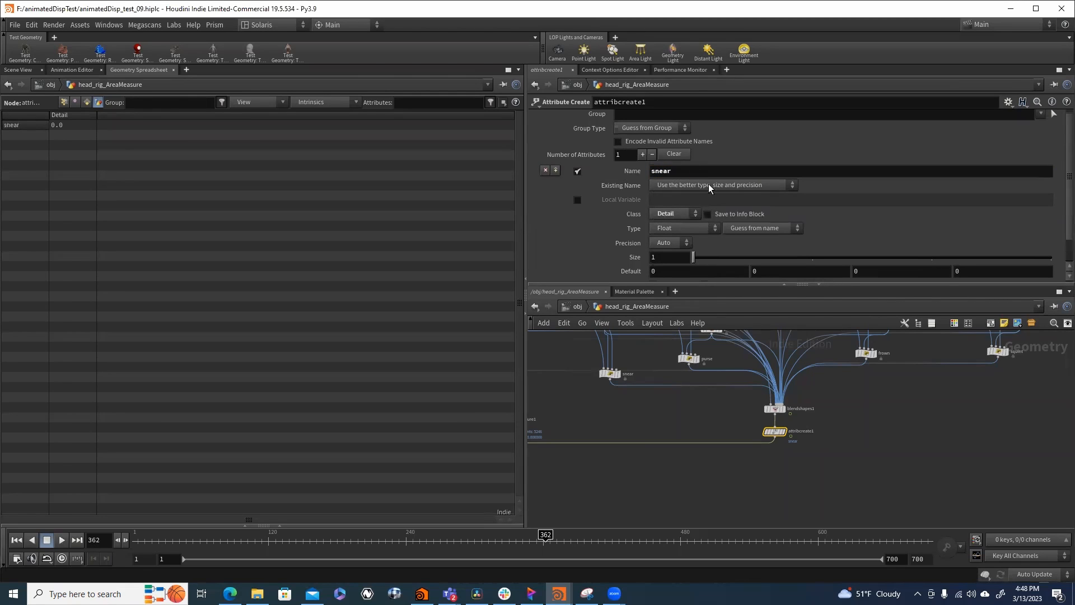
- Copy the snear weight parameter of blendshapes1 and paste it as a relative reference into the first Value component of attribcreate1
{"action": "left_click", "coordinate": [775, 408]}
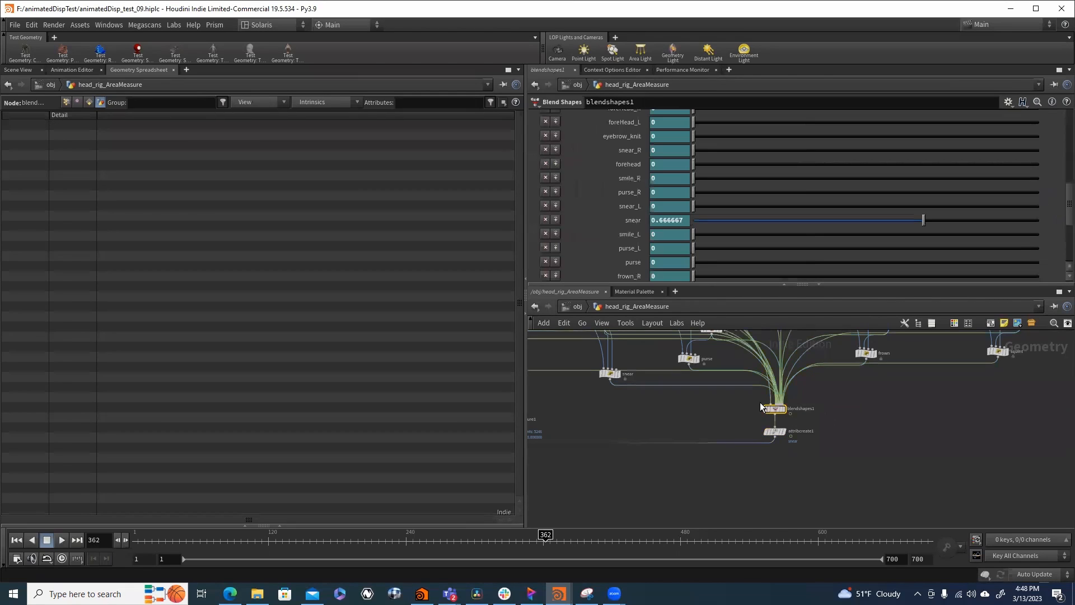
{"action": "right_click", "coordinate": [632, 220]}
{"action": "left_click", "coordinate": [651, 300]}
{"action": "left_click_drag", "start_coordinate": [753, 420], "coordinate": [754, 421]}
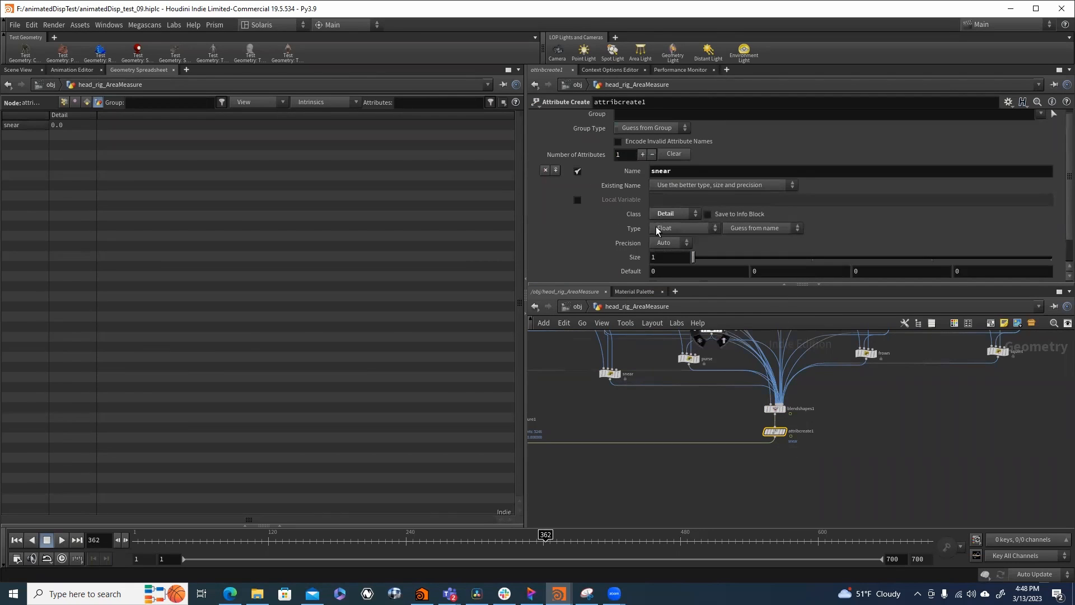
{"action": "scroll", "coordinate": [612, 248], "scroll_direction": "down", "scroll_amount": 2}
{"action": "right_click", "coordinate": [653, 268]}
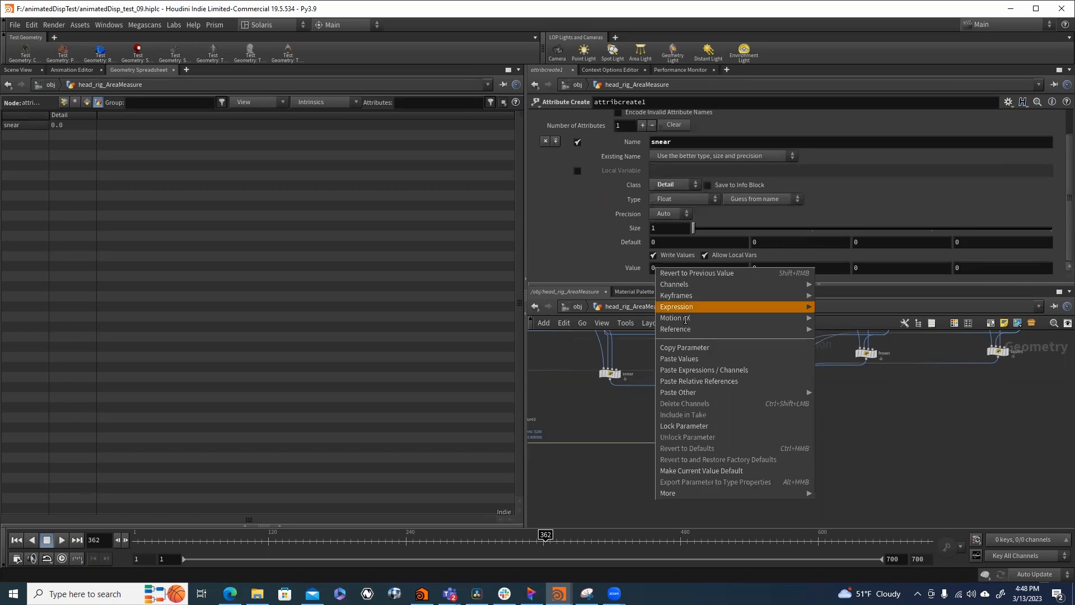
{"action": "left_click", "coordinate": [698, 381]}
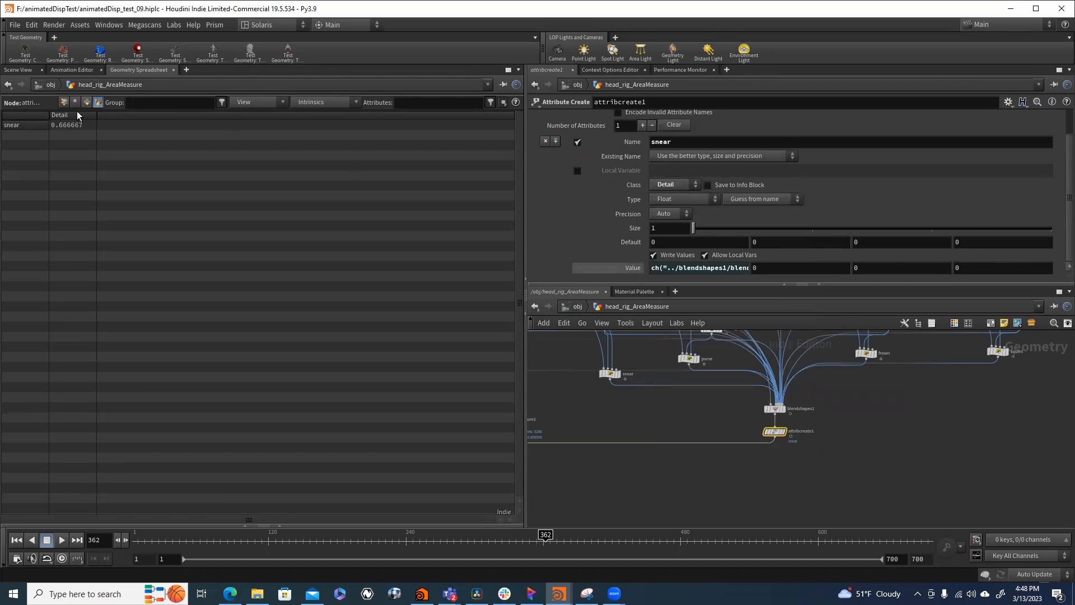
- Scrub the animation to frames 360 and 350 while checking the snear detail attribute
{"action": "left_click", "coordinate": [542, 541]}
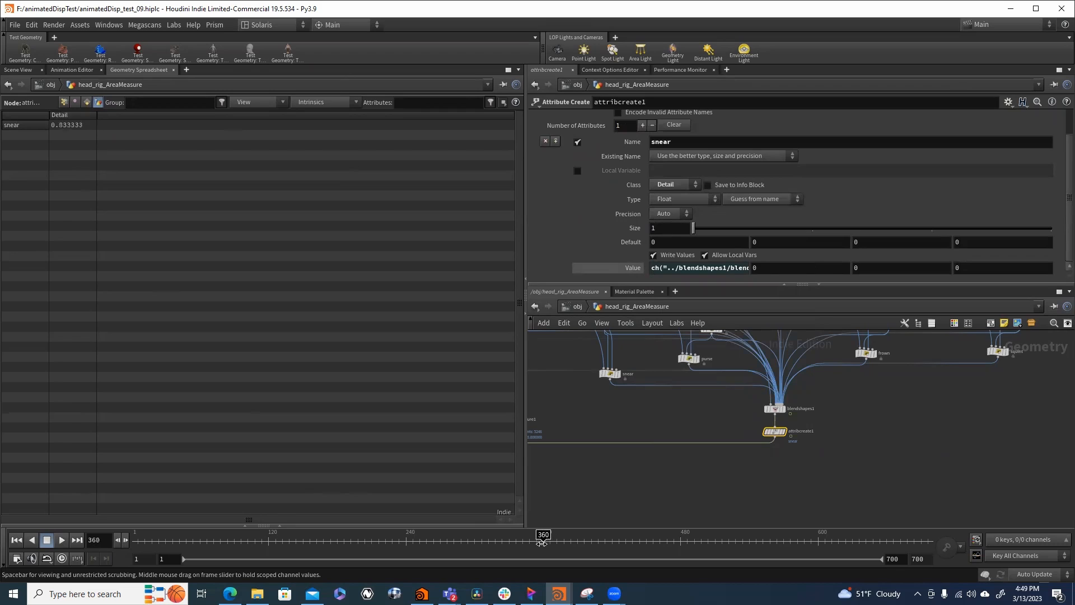
{"action": "left_click_drag", "start_coordinate": [541, 542], "coordinate": [533, 565]}
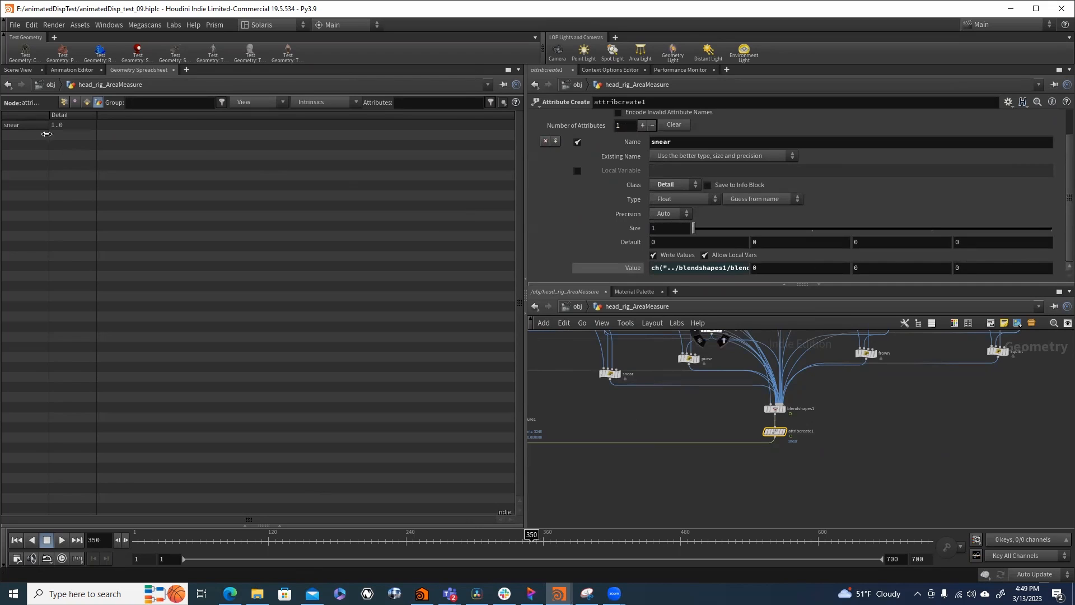
- Toggle the frown_L, frown, squint_R, squint_L and squint weights of blendshapes1 from expressions to evaluated values
{"action": "left_click", "coordinate": [777, 409]}
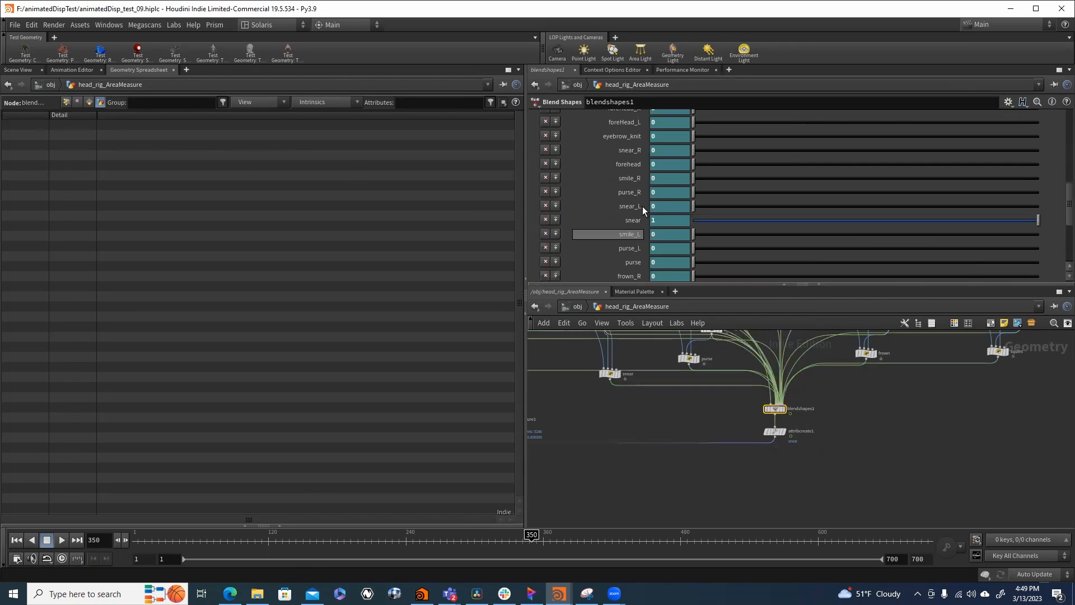
{"action": "scroll", "coordinate": [633, 236], "scroll_direction": "down", "scroll_amount": 5}
{"action": "left_click", "coordinate": [627, 175], "text": "ctrl+shift"}
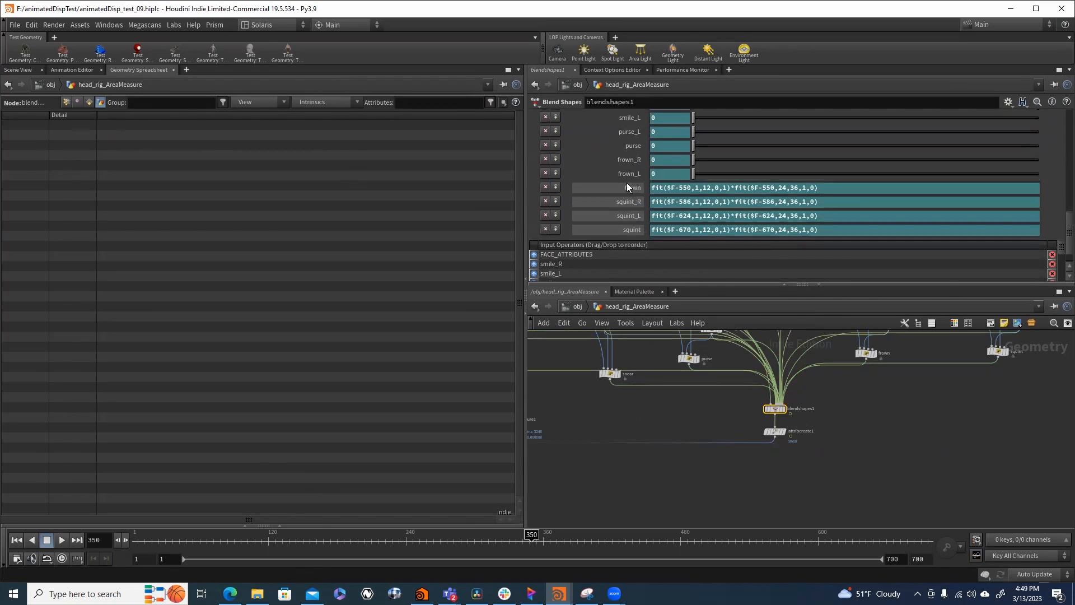
{"action": "left_click", "coordinate": [627, 189], "text": "ctrl+shift"}
{"action": "left_click", "coordinate": [627, 202], "text": "ctrl+shift"}
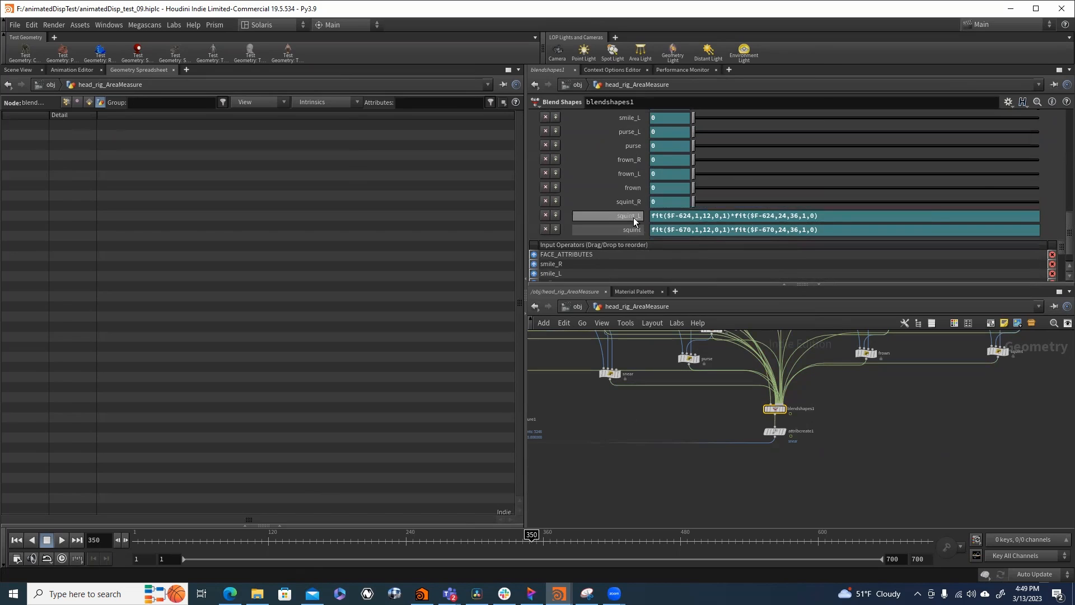
{"action": "left_click", "coordinate": [625, 217], "text": "ctrl+shift"}
{"action": "left_click", "coordinate": [621, 230], "text": "ctrl+shift"}
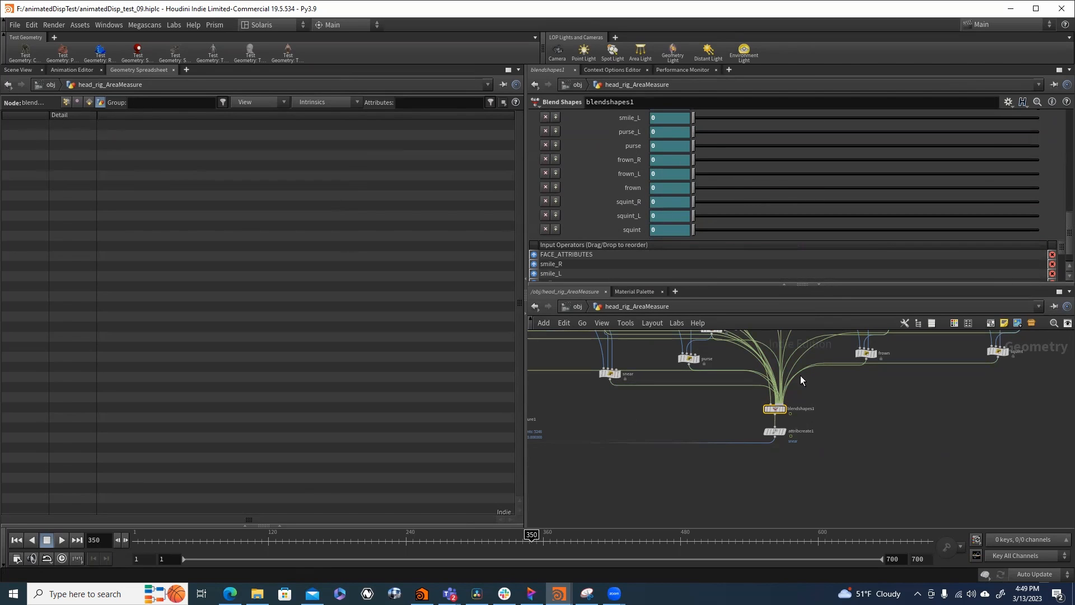
- Review attribcreate1 and its place in the network, and delete the node from below blendshapes1
{"action": "left_click_drag", "start_coordinate": [762, 429], "coordinate": [763, 429]}
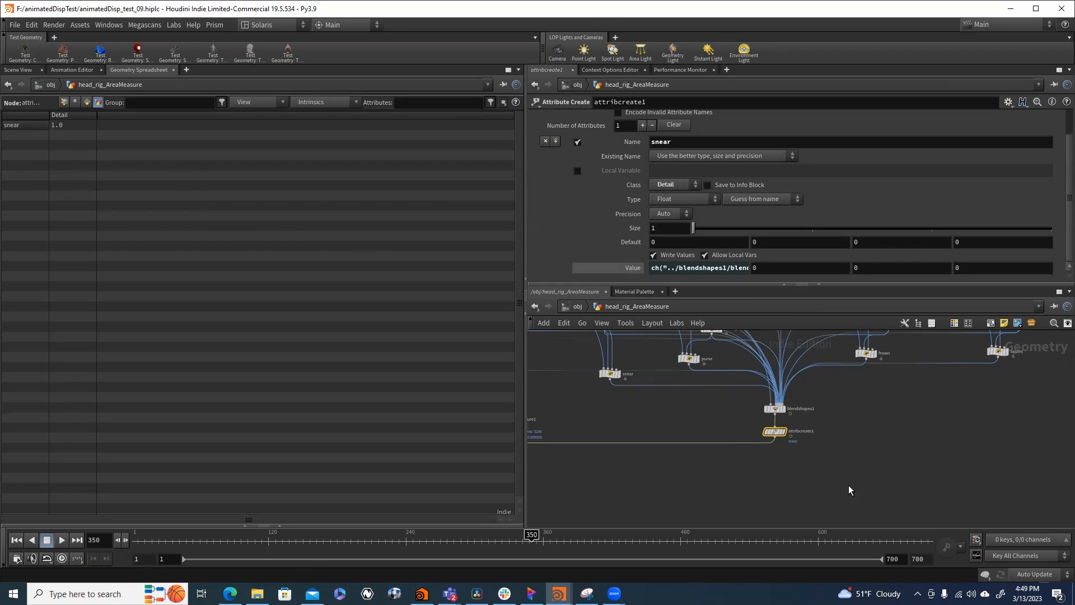
{"action": "middle_click_drag", "start_coordinate": [741, 442], "coordinate": [824, 440]}
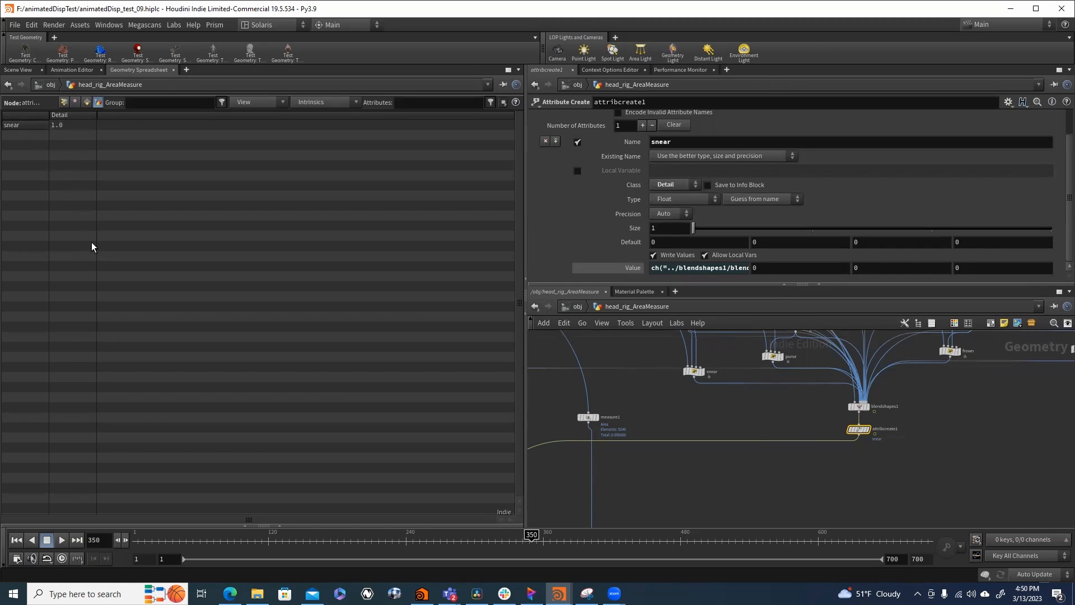
{"action": "middle_click_drag", "start_coordinate": [765, 460], "coordinate": [819, 448]}
{"action": "scroll", "coordinate": [864, 454], "scroll_direction": "down", "scroll_amount": 4}
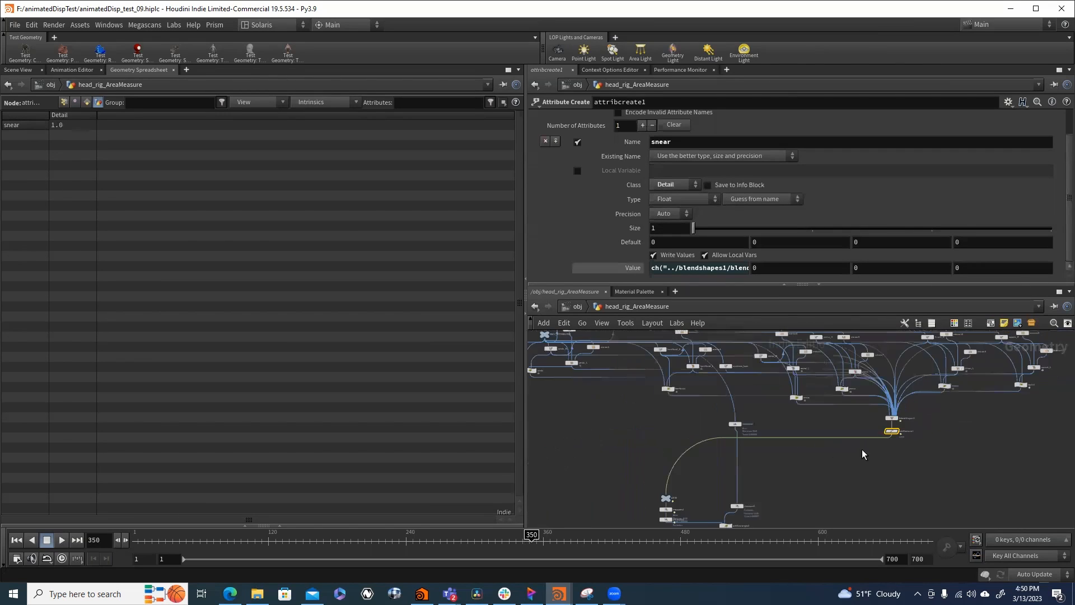
{"action": "scroll", "coordinate": [906, 437], "scroll_direction": "up", "scroll_amount": 4}
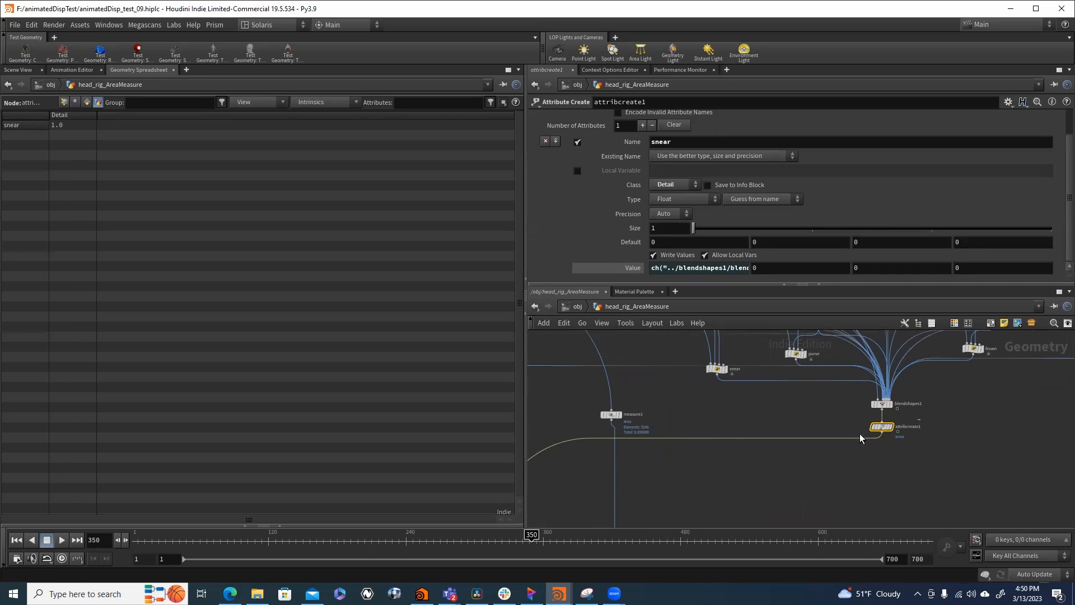
{"action": "left_click", "coordinate": [835, 445]}
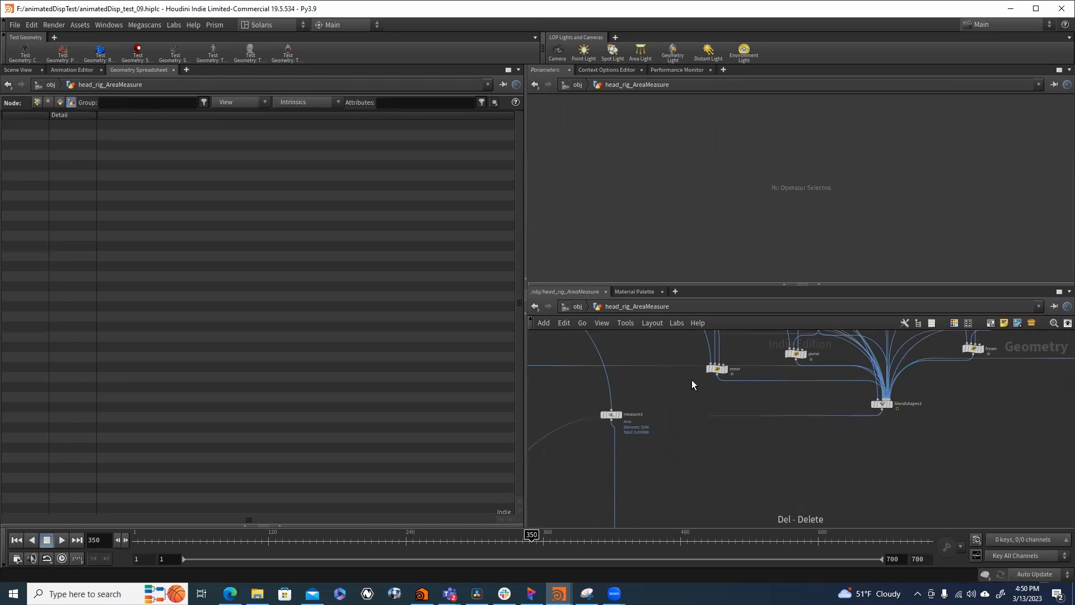
- Review the measure, wrangle, remap and promote nodes of the area measurement chain in head_rig_AreaMeasure
{"action": "scroll", "coordinate": [642, 409], "scroll_direction": "down", "scroll_amount": 3}
{"action": "left_click_drag", "start_coordinate": [641, 410], "coordinate": [642, 477]}
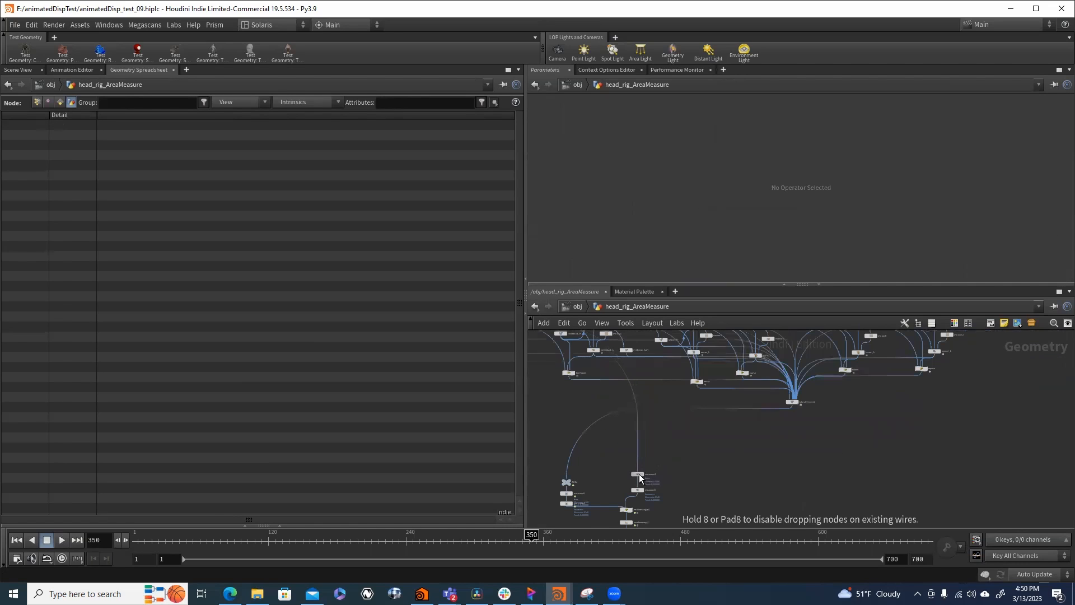
{"action": "scroll", "coordinate": [628, 492], "scroll_direction": "up", "scroll_amount": 2}
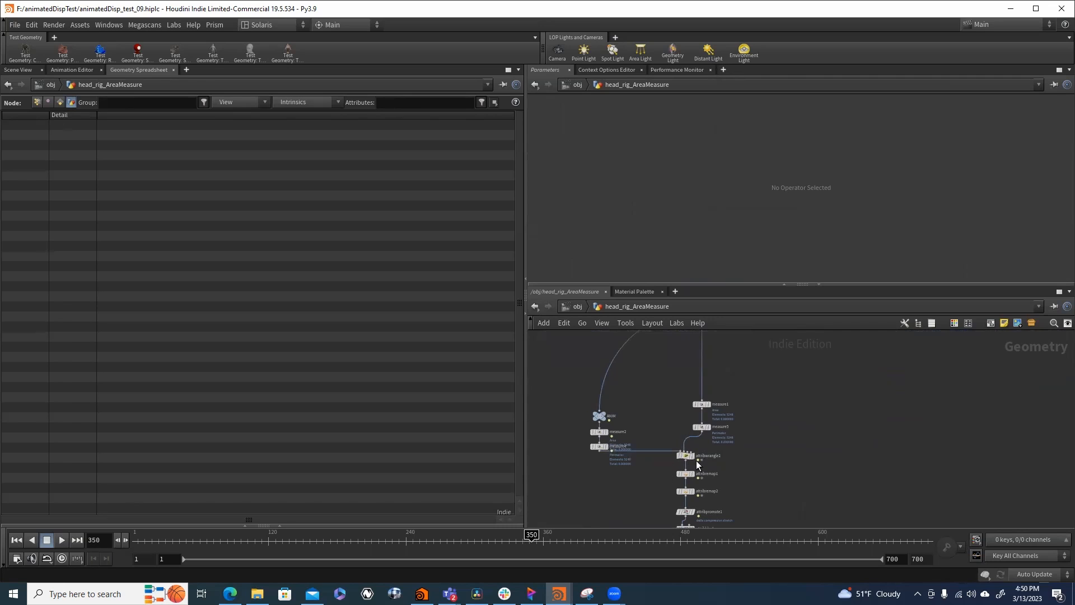
{"action": "middle_click_drag", "start_coordinate": [648, 424], "coordinate": [639, 357]}
{"action": "right_click_drag", "start_coordinate": [681, 469], "coordinate": [808, 452]}
{"action": "scroll", "coordinate": [667, 476], "scroll_direction": "down", "scroll_amount": 3}
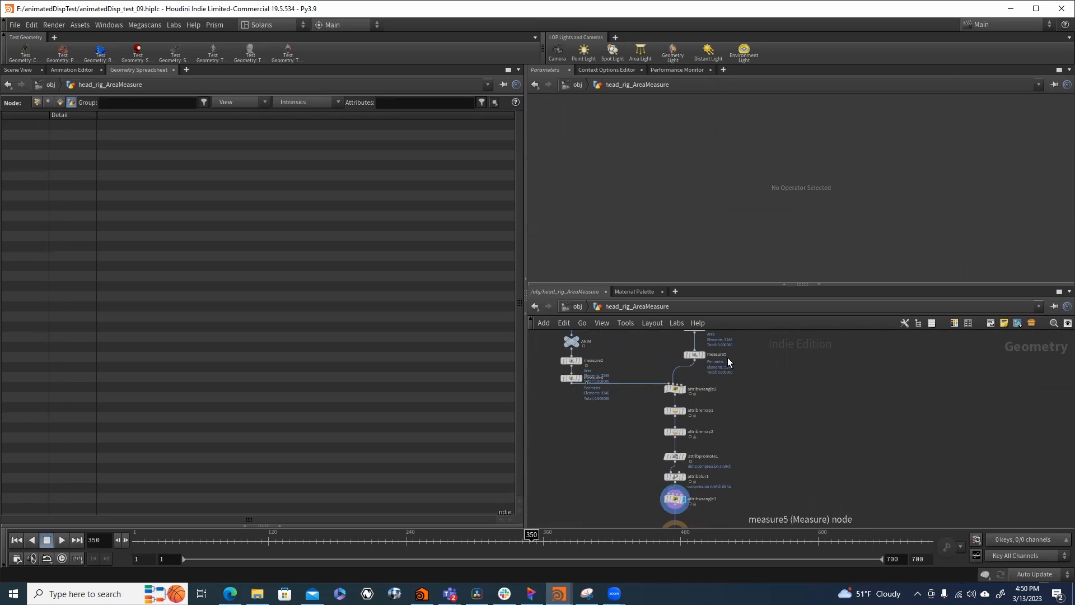
{"action": "mouse_move", "coordinate": [694, 354]}
- Show the coloured head in the viewport, and open the head_rig_lines network from the object level
{"action": "left_click", "coordinate": [575, 308]}
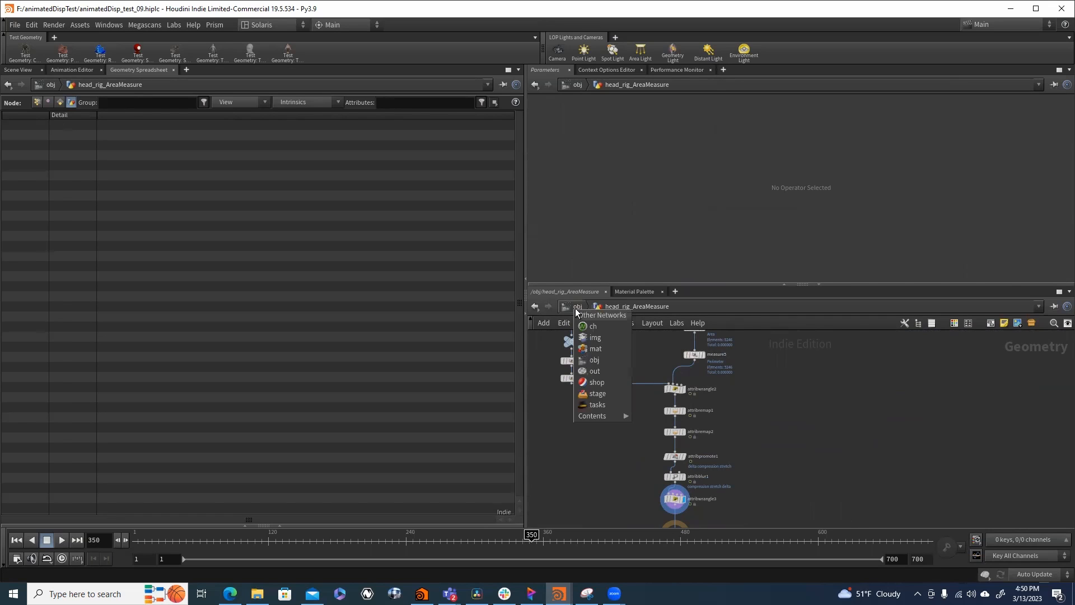
{"action": "left_click", "coordinate": [575, 305]}
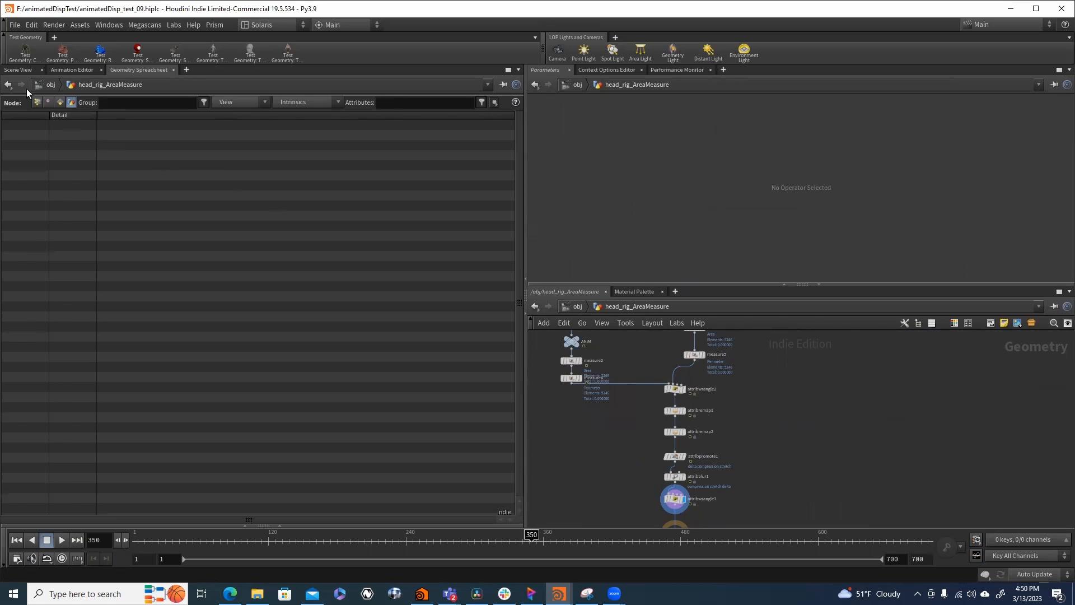
{"action": "left_click", "coordinate": [19, 70]}
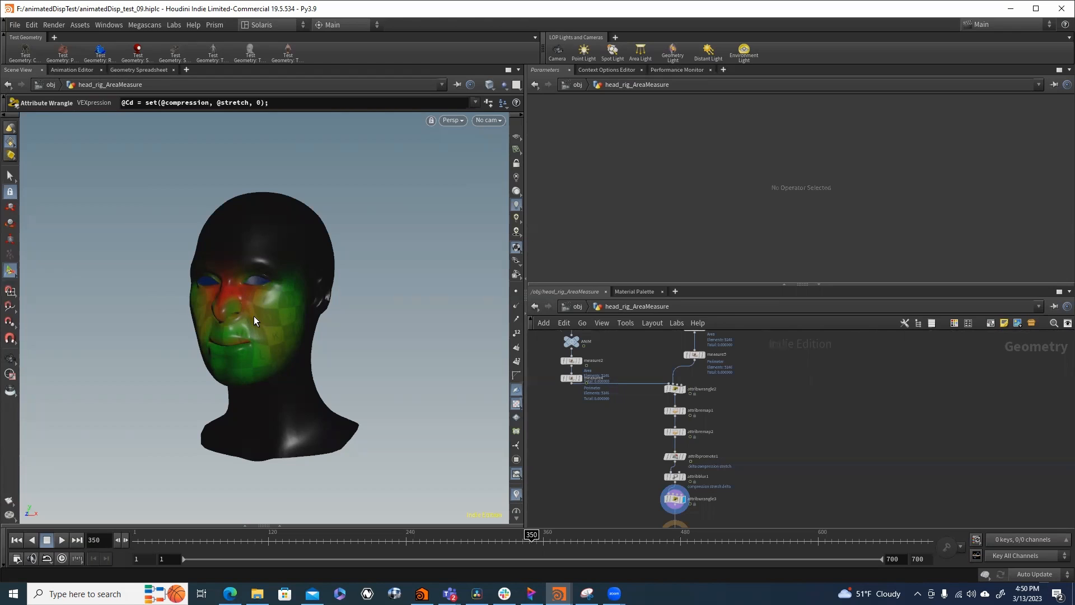
{"action": "left_click", "coordinate": [582, 306]}
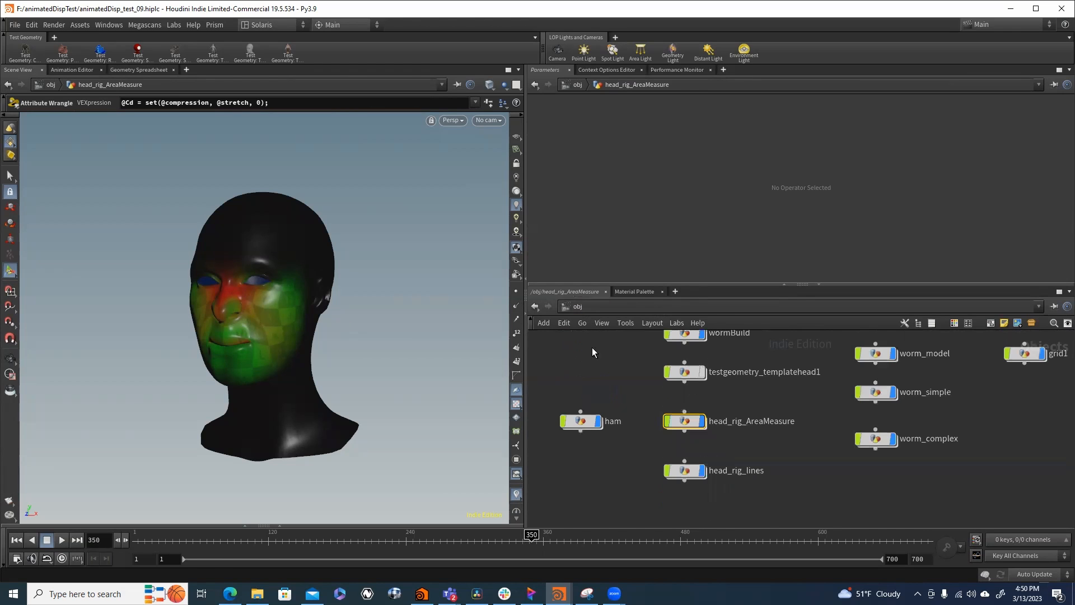
{"action": "left_click", "coordinate": [687, 471]}
{"action": "double_click", "coordinate": [687, 471]}
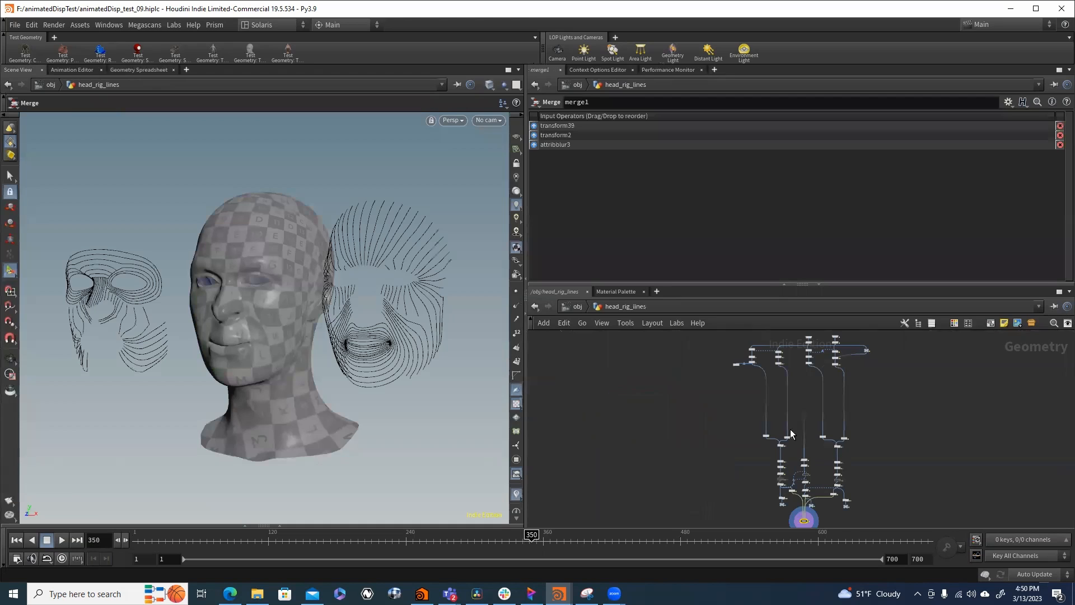
{"action": "scroll", "coordinate": [801, 392], "scroll_direction": "up", "scroll_amount": 5}
{"action": "scroll", "coordinate": [801, 398], "scroll_direction": "up", "scroll_amount": 3}
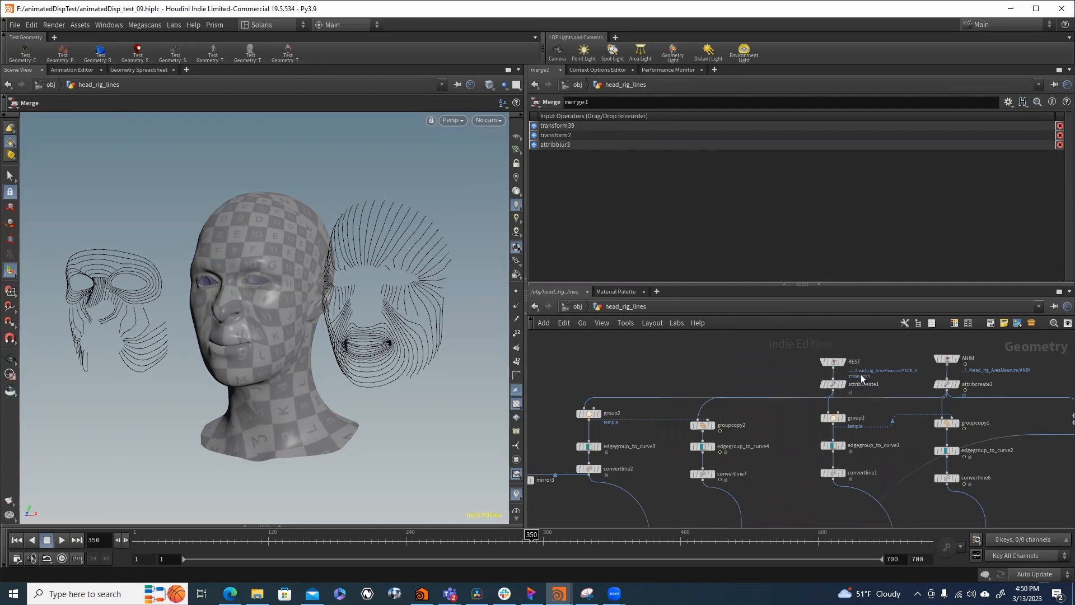
- Inspect group2's temple edge selection and compare it with the wrinkle maps on the Blender Artists page in the browser
{"action": "left_click_drag", "start_coordinate": [623, 402], "coordinate": [577, 422]}
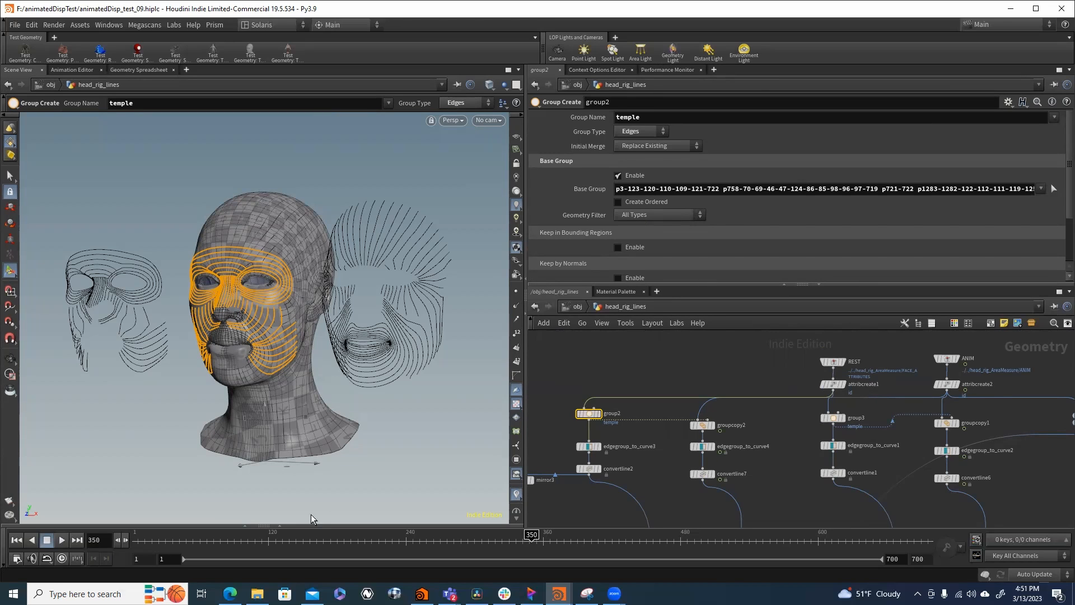
{"action": "left_click", "coordinate": [230, 594]}
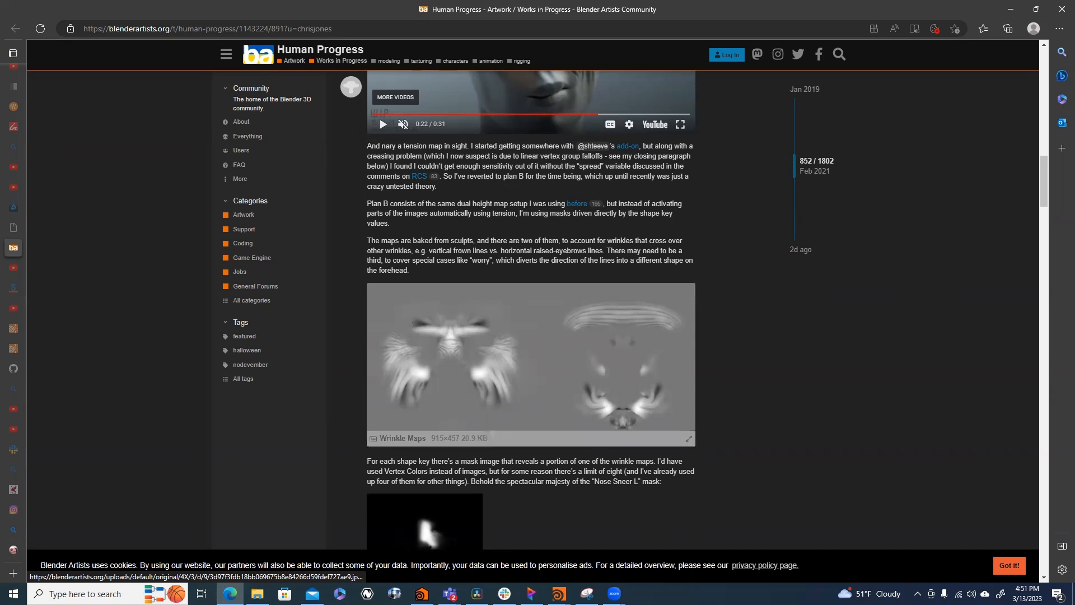
{"action": "mouse_move", "coordinate": [559, 593]}
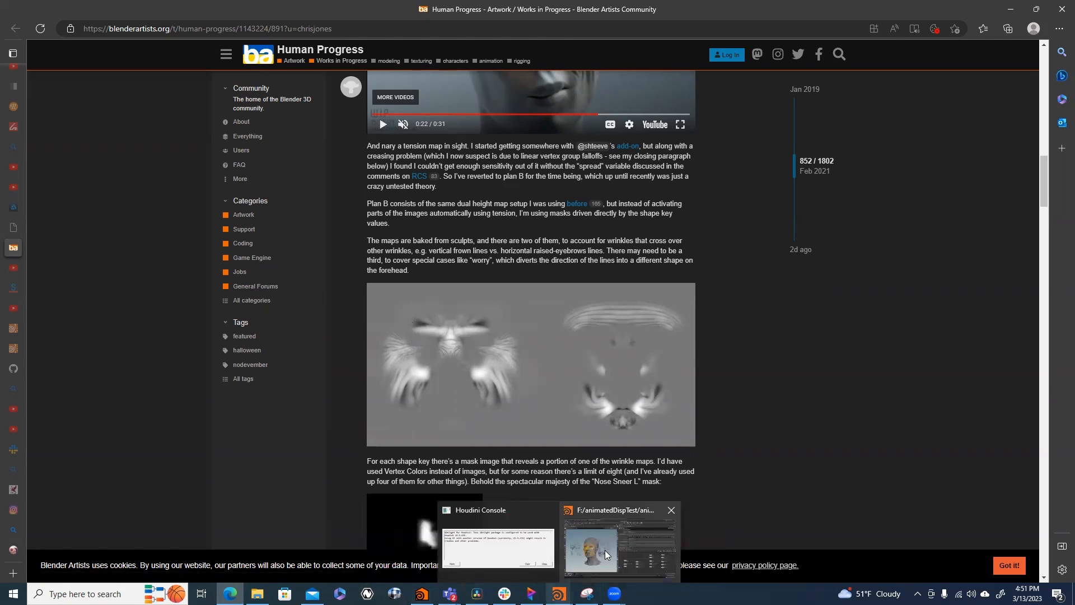
{"action": "left_click", "coordinate": [607, 551]}
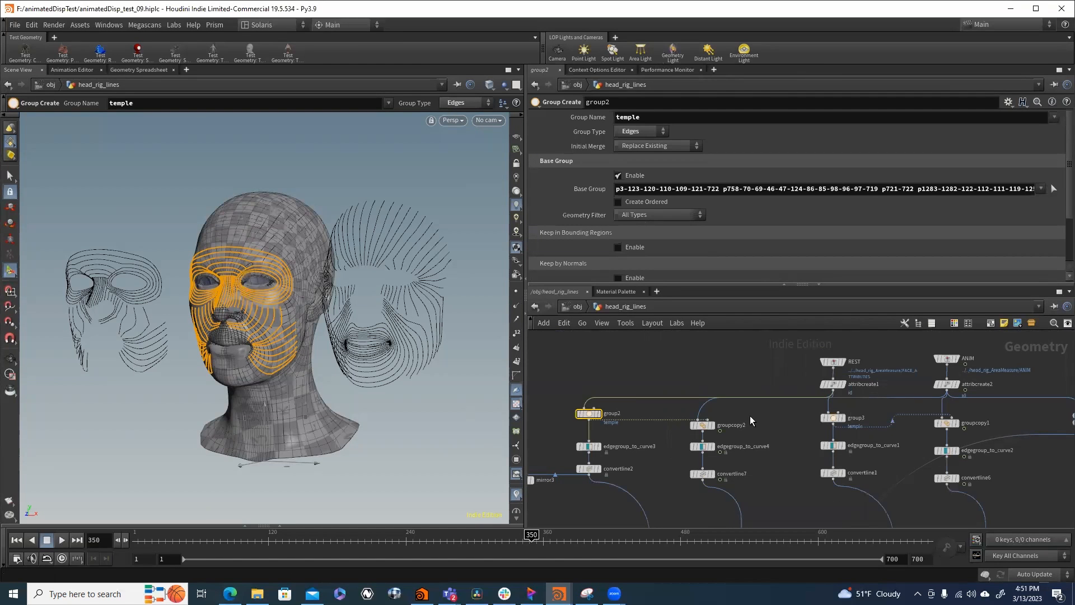
- Compare the edge group in group3 with the one in group2 and its copy in groupcopy2
{"action": "left_click", "coordinate": [784, 419]}
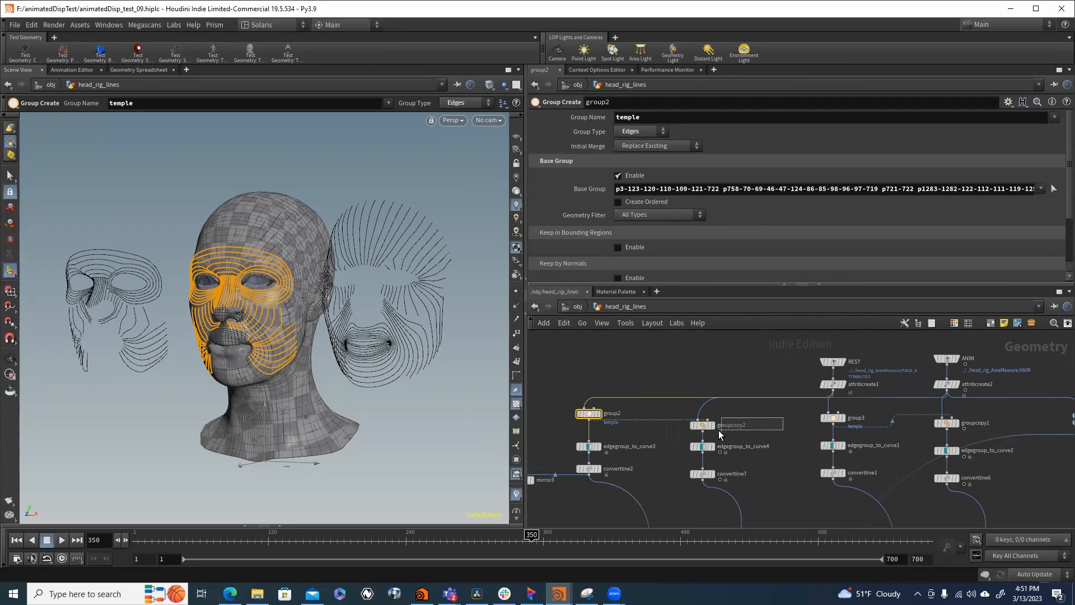
{"action": "left_click", "coordinate": [854, 422]}
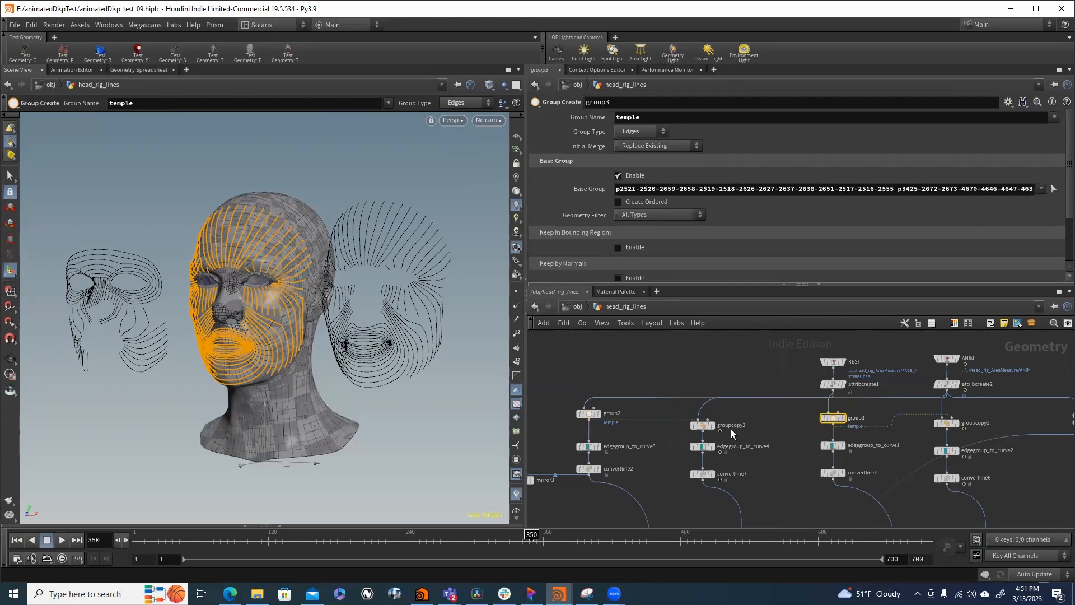
{"action": "left_click", "coordinate": [703, 424]}
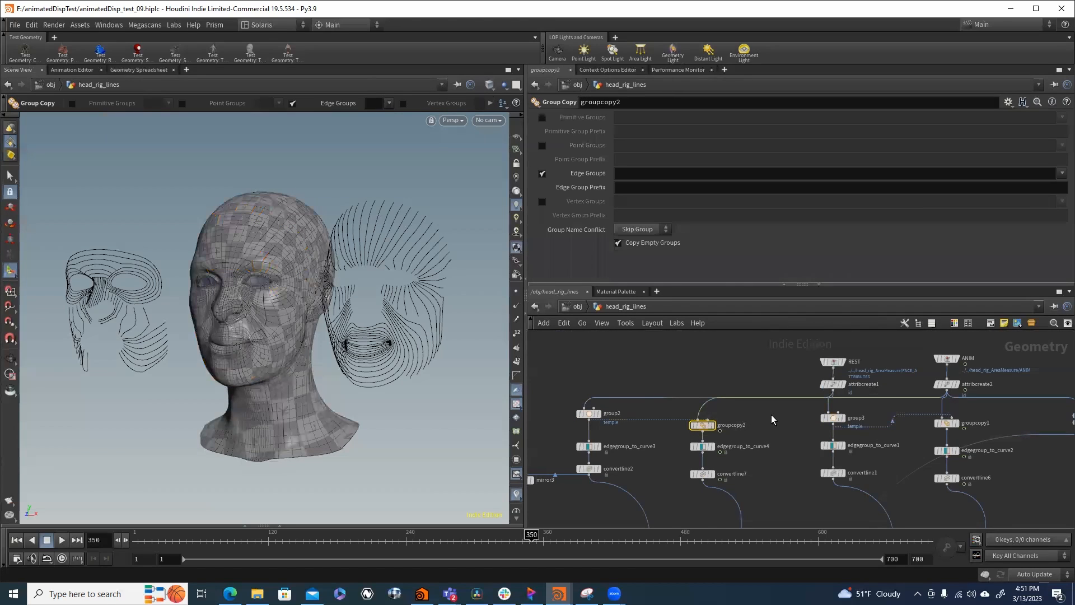
{"action": "middle_click_drag", "start_coordinate": [771, 414], "coordinate": [754, 417]}
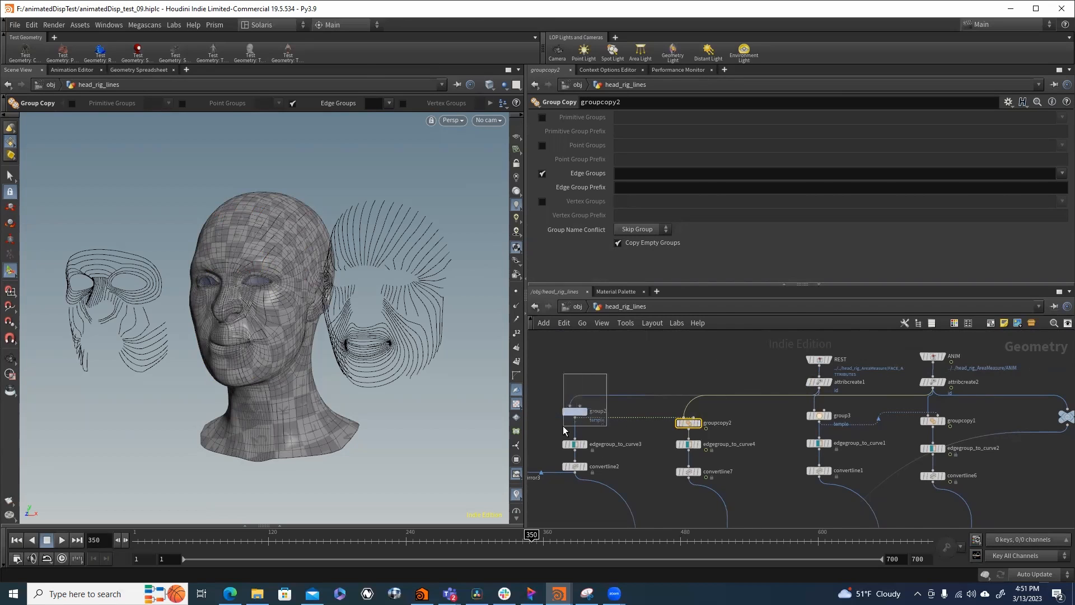
{"action": "left_click", "coordinate": [575, 412]}
{"action": "left_click", "coordinate": [688, 423]}
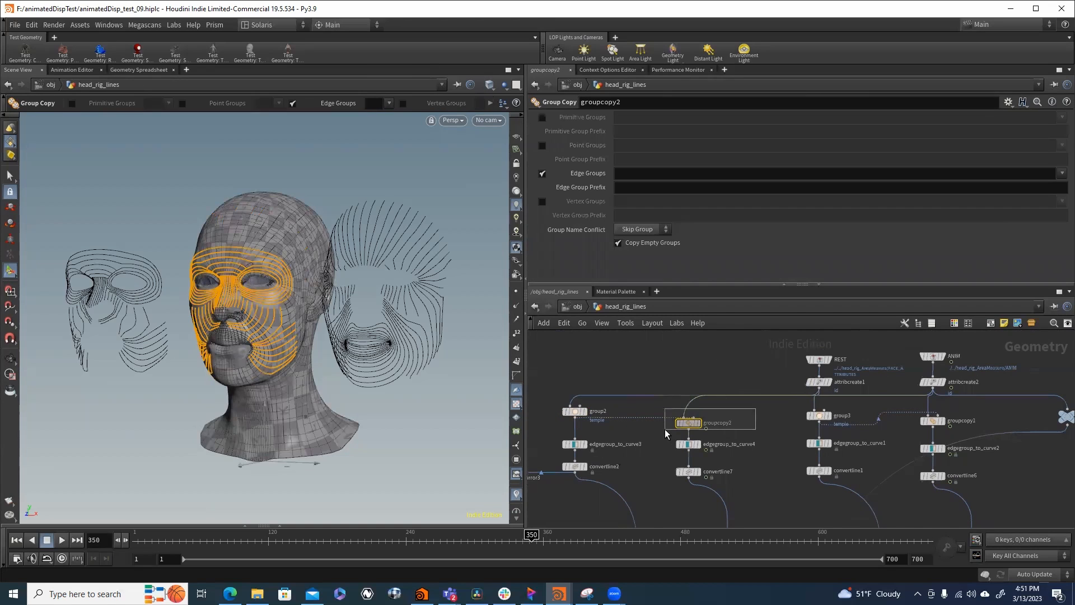
- Display the curves from edgegroup_to_curve3 in the viewport and check the node's geometry information
{"action": "middle_click_drag", "start_coordinate": [634, 476], "coordinate": [766, 428]}
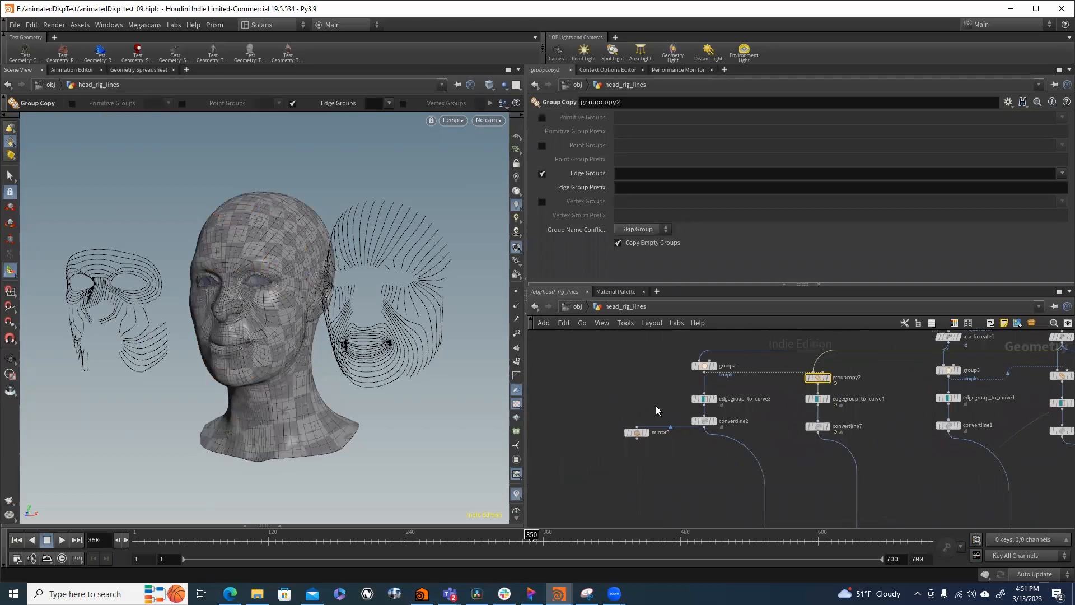
{"action": "scroll", "coordinate": [657, 405], "scroll_direction": "up", "scroll_amount": 3}
{"action": "left_click", "coordinate": [738, 400]}
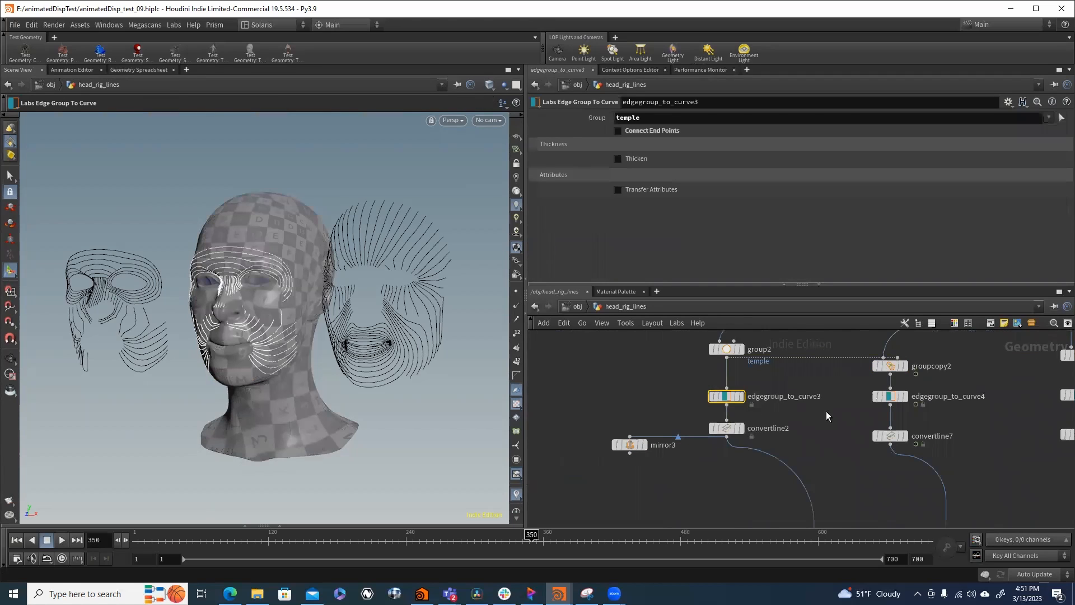
{"action": "mouse_move", "coordinate": [747, 401]}
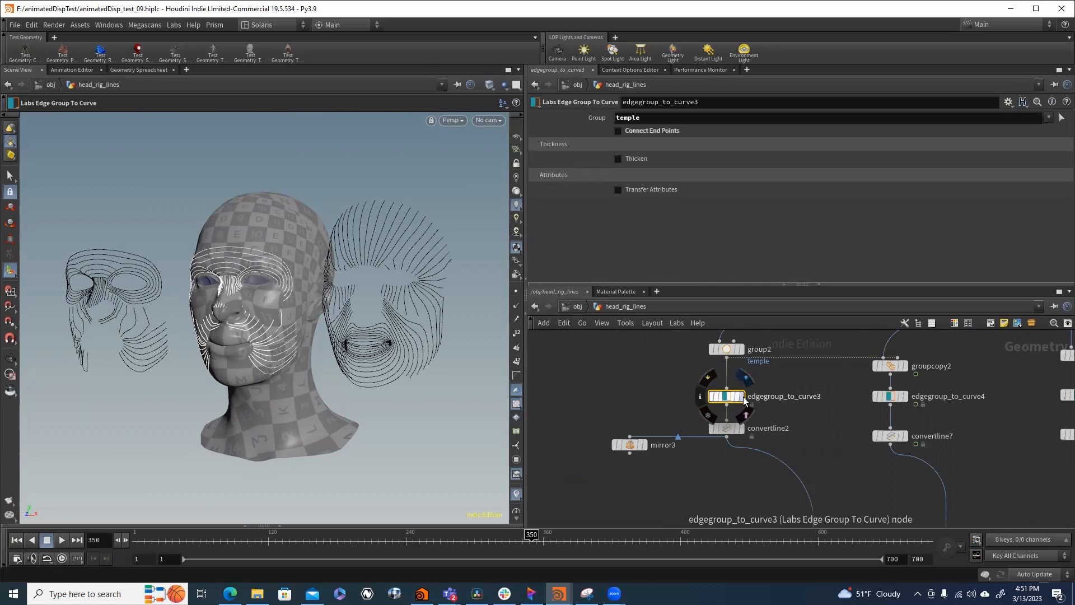
{"action": "left_click", "coordinate": [741, 399]}
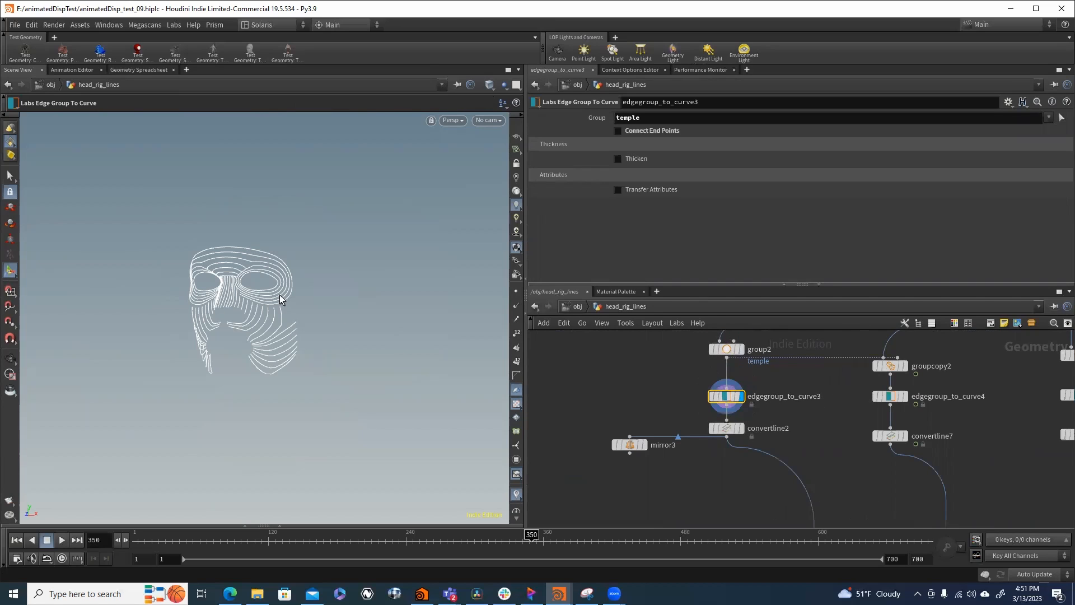
{"action": "middle_click", "coordinate": [724, 395]}
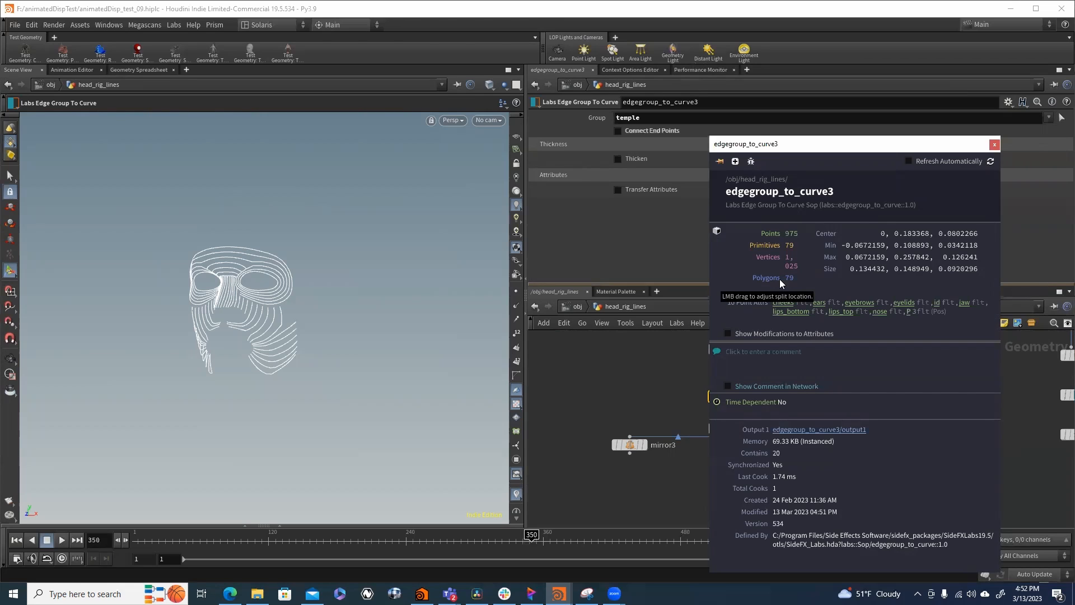
{"action": "left_click", "coordinate": [993, 145]}
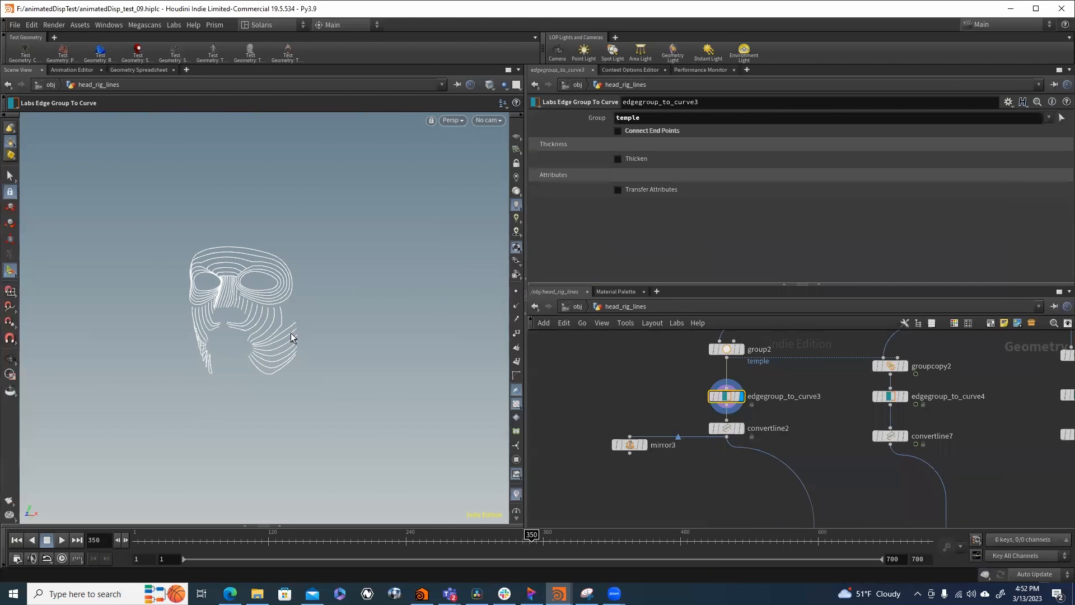
- Inspect the parameters of convertline2 and check its primitive information
{"action": "left_click", "coordinate": [726, 429]}
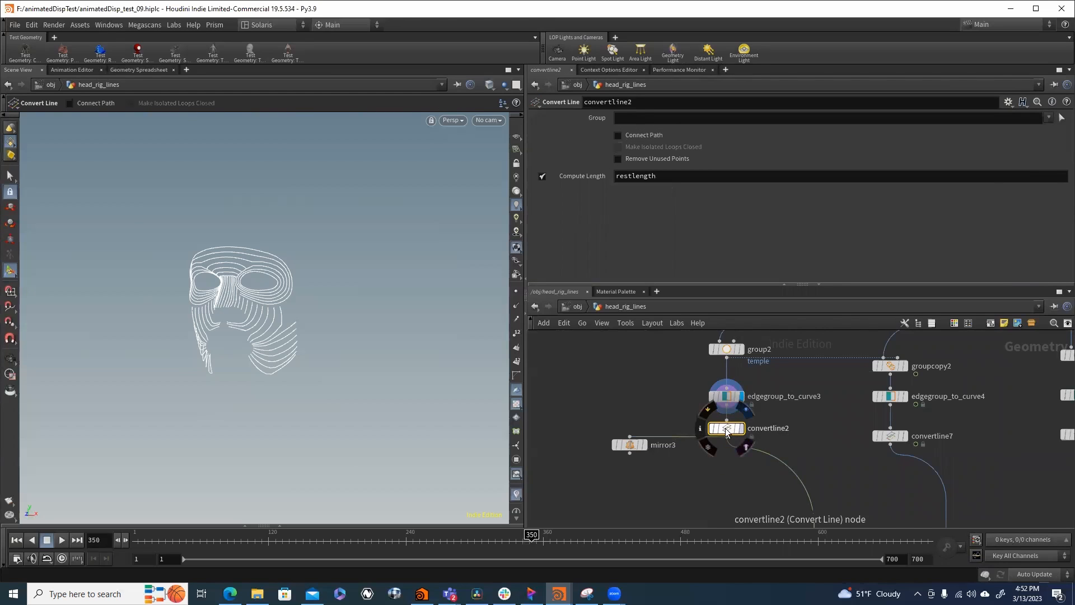
{"action": "left_click", "coordinate": [699, 428]}
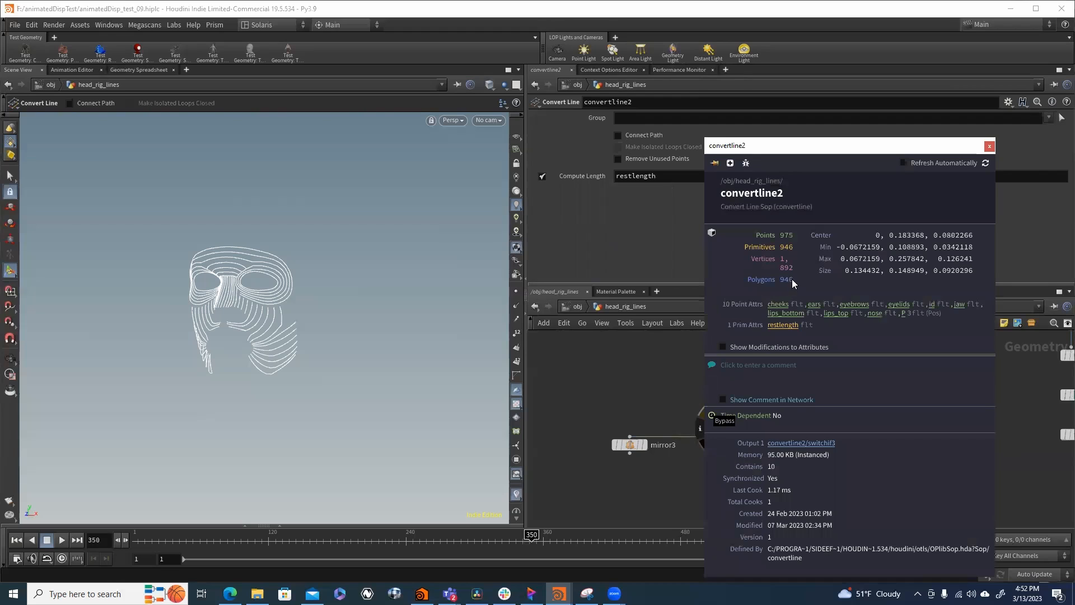
{"action": "left_click", "coordinate": [989, 147]}
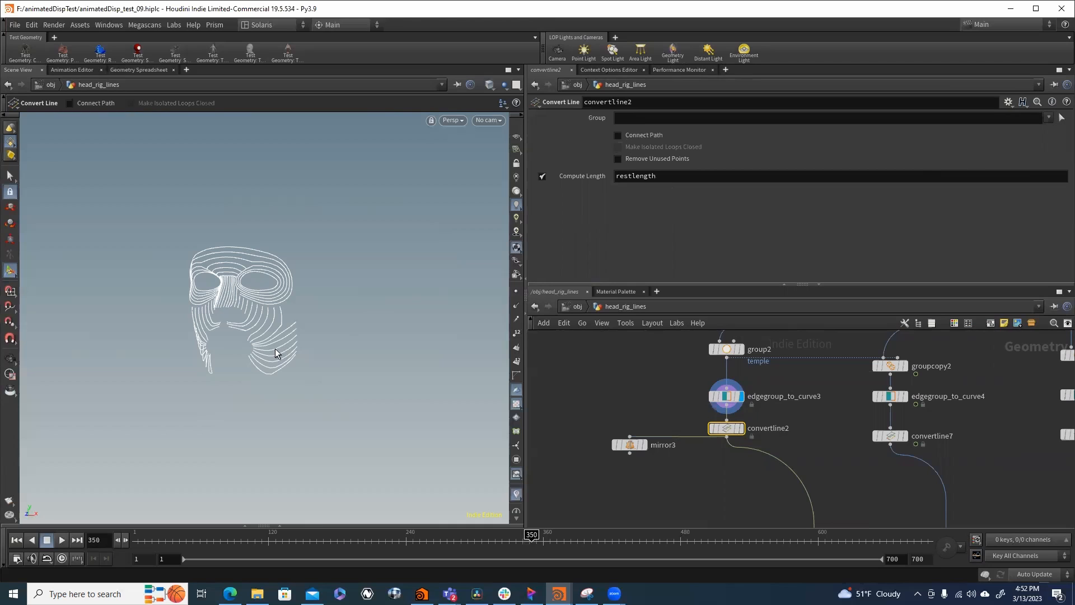
- Inspect the perimeter settings of measure3 and measure4 and the compression and stretch code in attribwrangle4
{"action": "middle_click_drag", "start_coordinate": [783, 456], "coordinate": [722, 348]}
{"action": "scroll", "coordinate": [711, 395], "scroll_direction": "down", "scroll_amount": 3}
{"action": "scroll", "coordinate": [729, 435], "scroll_direction": "down", "scroll_amount": 2}
{"action": "scroll", "coordinate": [698, 448], "scroll_direction": "up", "scroll_amount": 3}
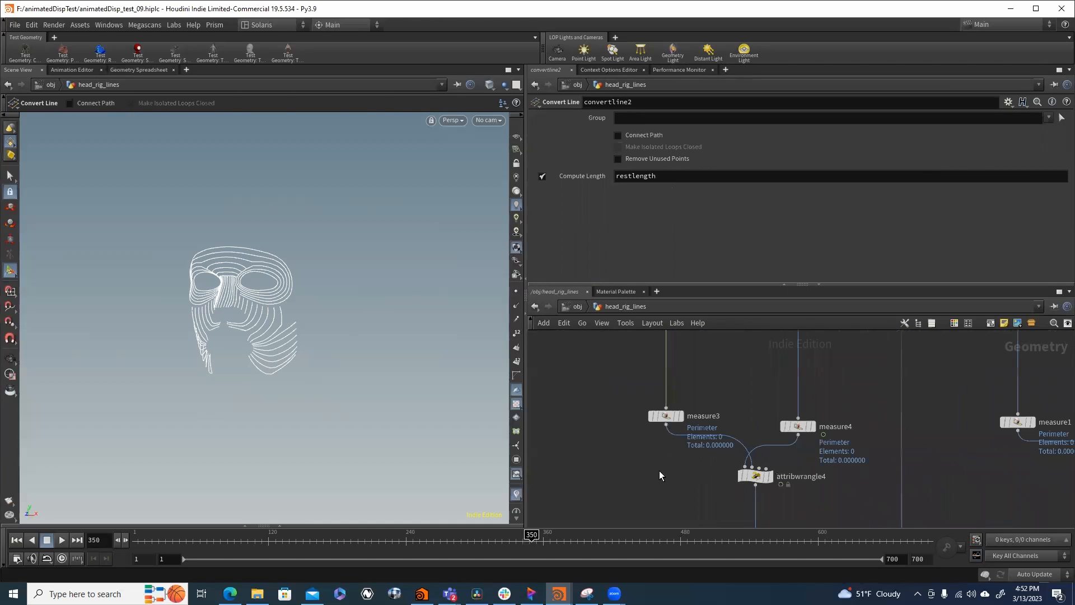
{"action": "left_click", "coordinate": [666, 415]}
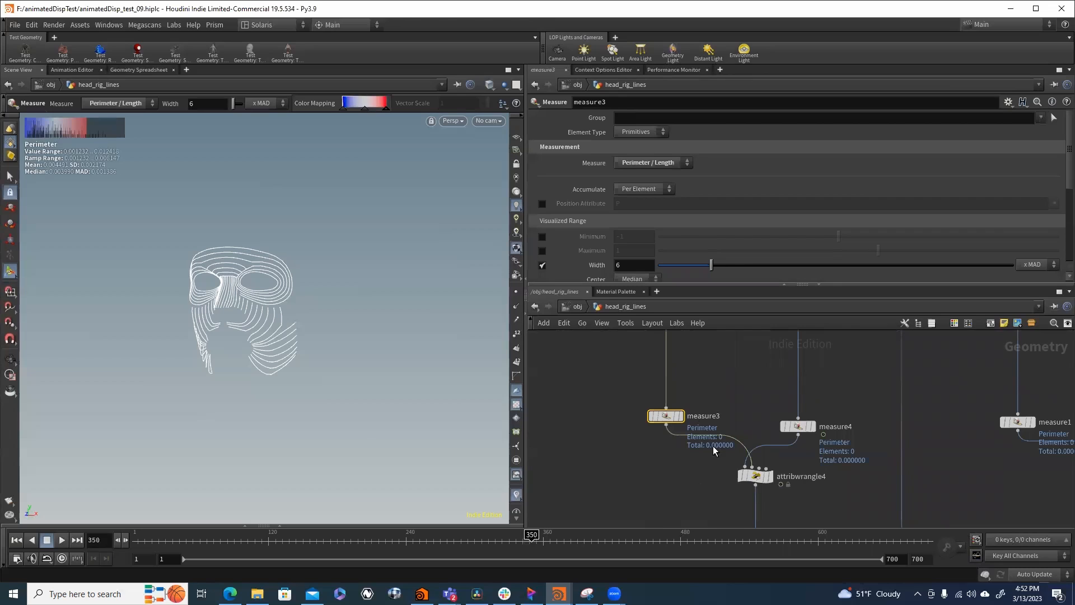
{"action": "left_click", "coordinate": [798, 426]}
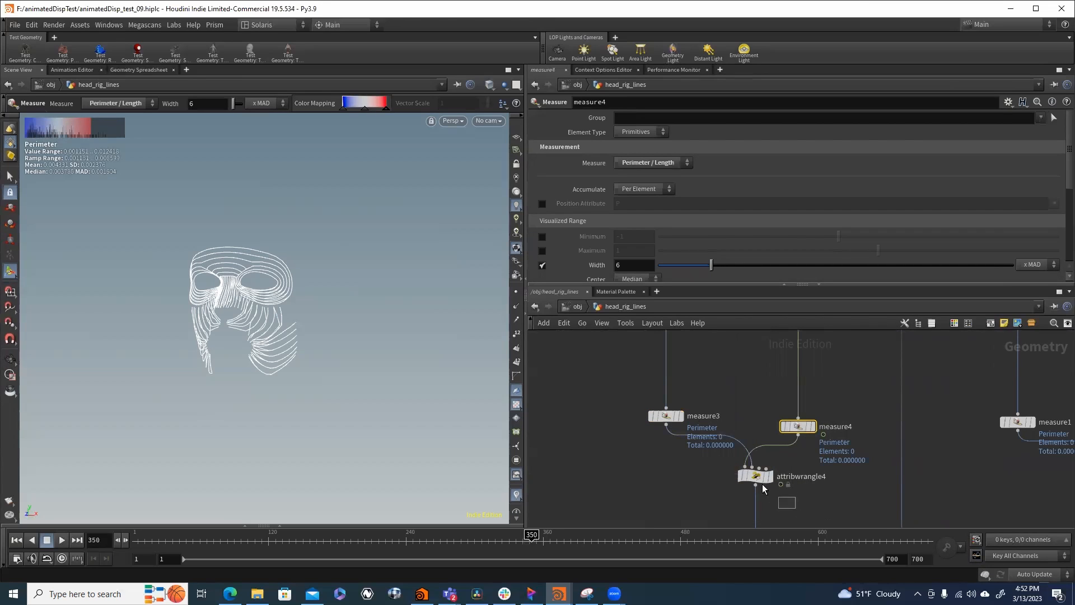
{"action": "left_click", "coordinate": [765, 477]}
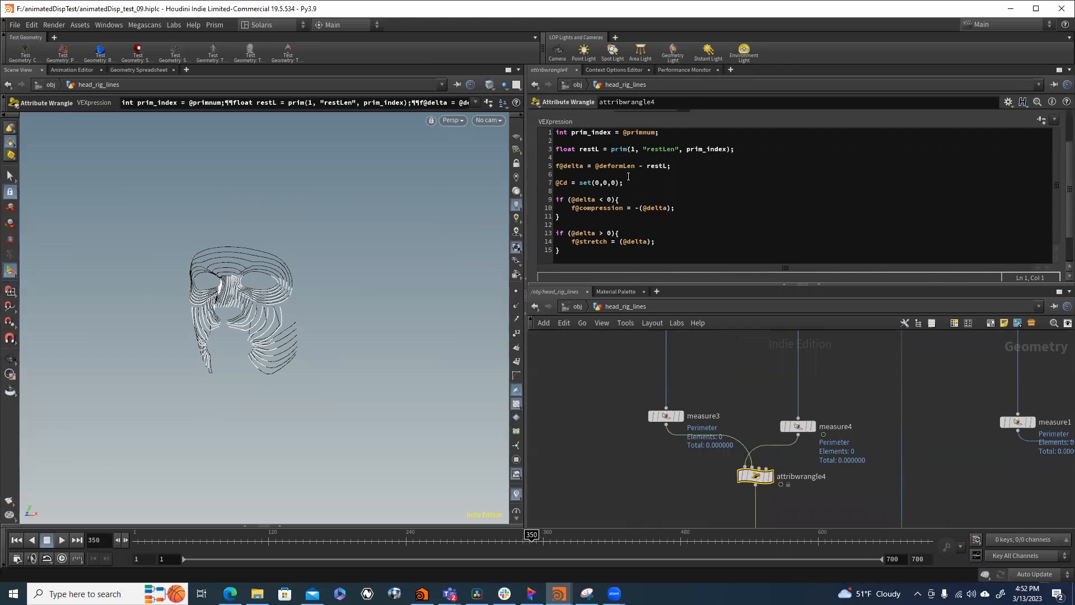
- Review the range settings of attribremap3 and attribremap4 and the primitive-to-point promotion in attribpromote2
{"action": "middle_click_drag", "start_coordinate": [805, 494], "coordinate": [805, 377]}
{"action": "scroll", "coordinate": [799, 442], "scroll_direction": "down", "scroll_amount": 5}
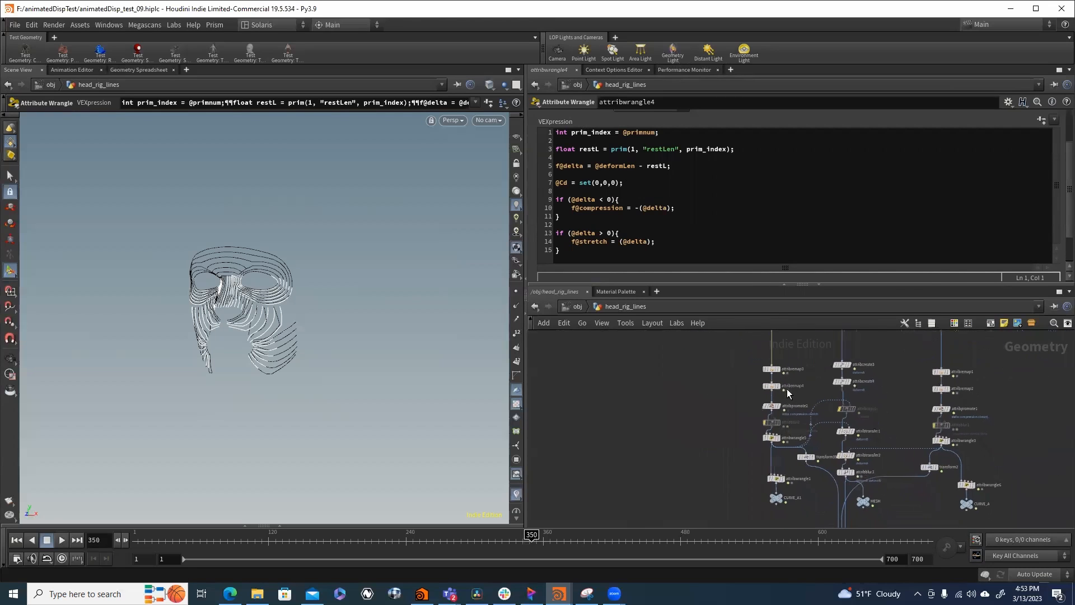
{"action": "scroll", "coordinate": [748, 376], "scroll_direction": "up", "scroll_amount": 3}
{"action": "left_click_drag", "start_coordinate": [799, 414], "coordinate": [799, 415]}
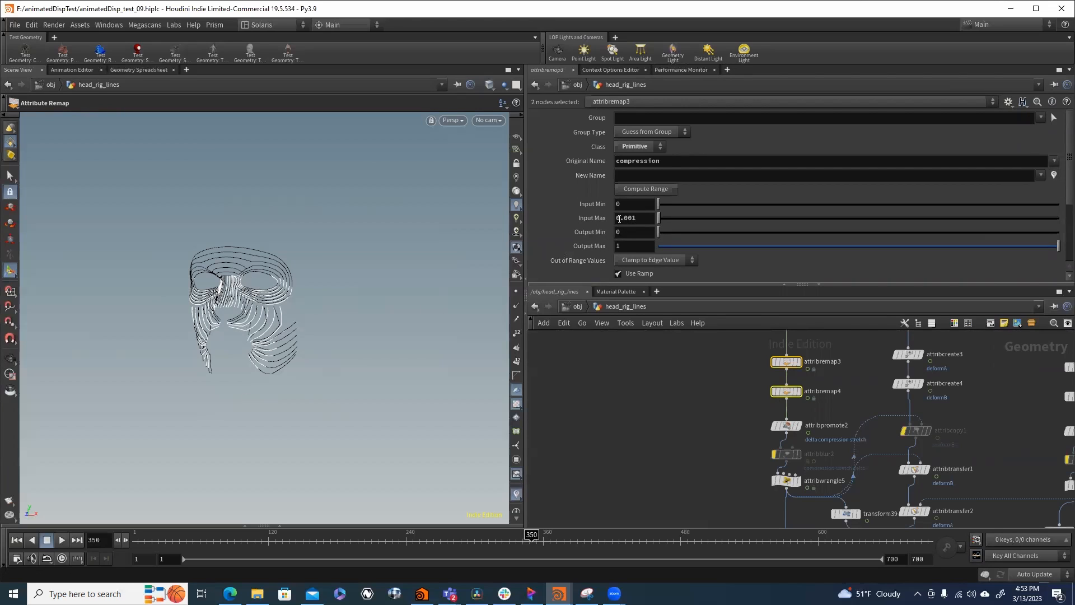
{"action": "left_click", "coordinate": [788, 428]}
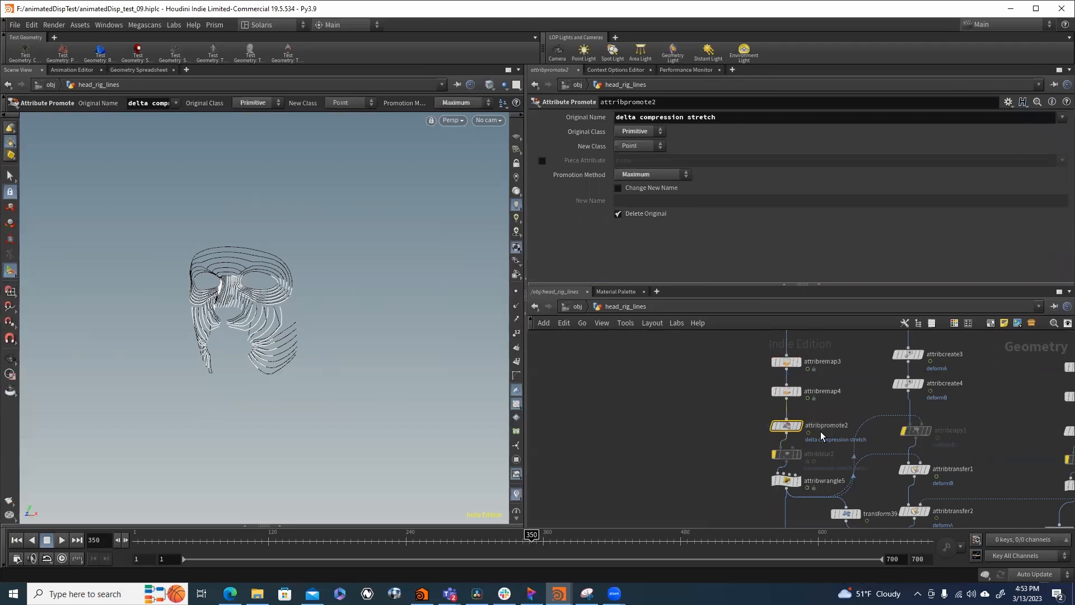
{"action": "middle_click_drag", "start_coordinate": [761, 448], "coordinate": [679, 413]}
{"action": "scroll", "coordinate": [664, 417], "scroll_direction": "down", "scroll_amount": 5}
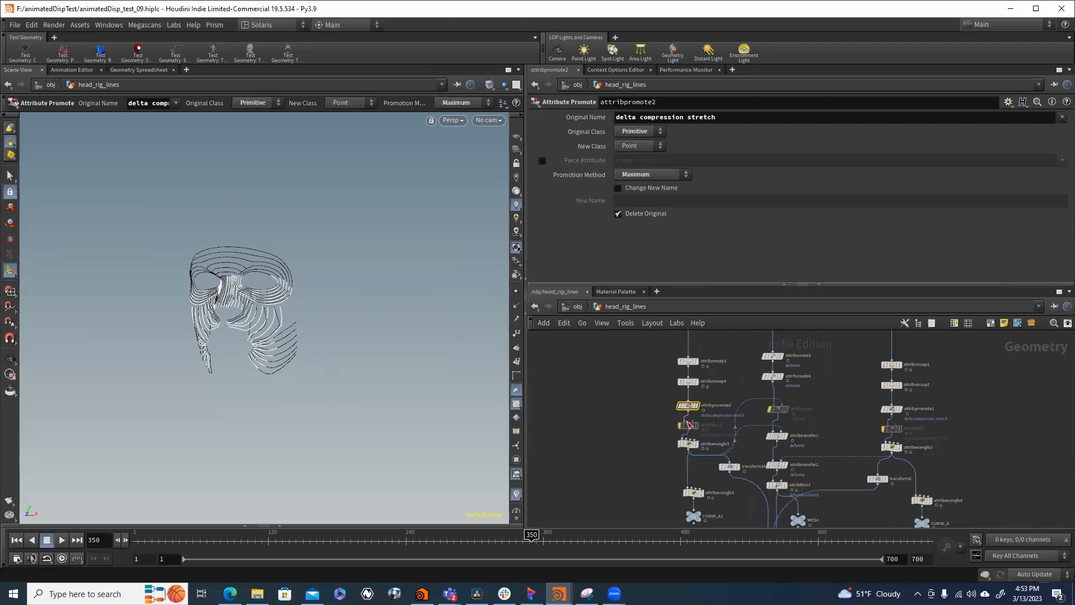
- Inspect the deformB code in attribwrangle5 and the width code in attribwrangle1, displaying each node's curves in the viewport
{"action": "scroll", "coordinate": [686, 432], "scroll_direction": "up", "scroll_amount": 3}
{"action": "left_click", "coordinate": [683, 454]}
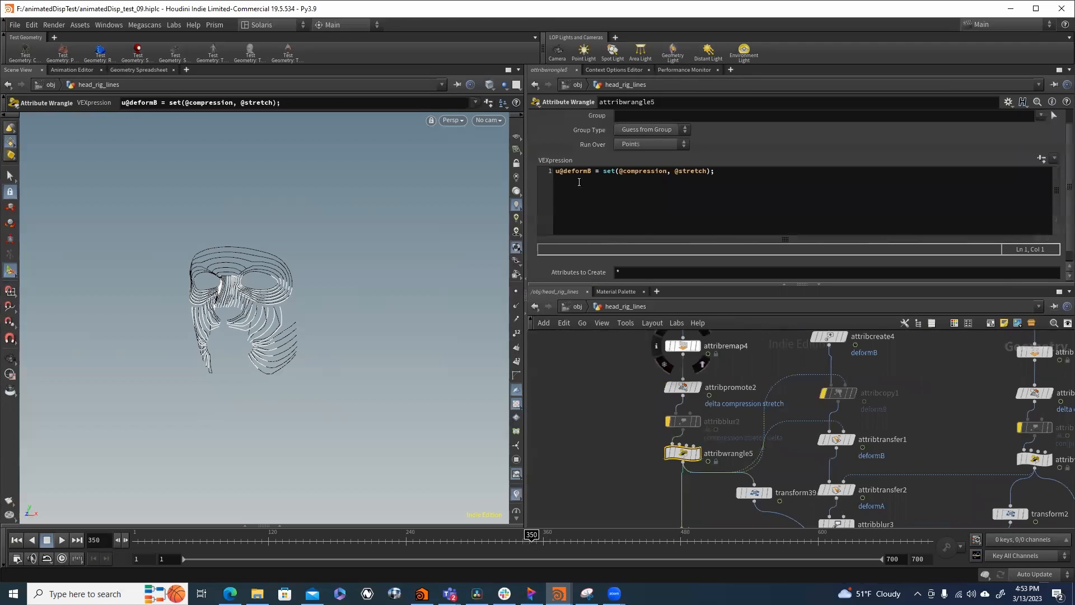
{"action": "left_click", "coordinate": [698, 453]}
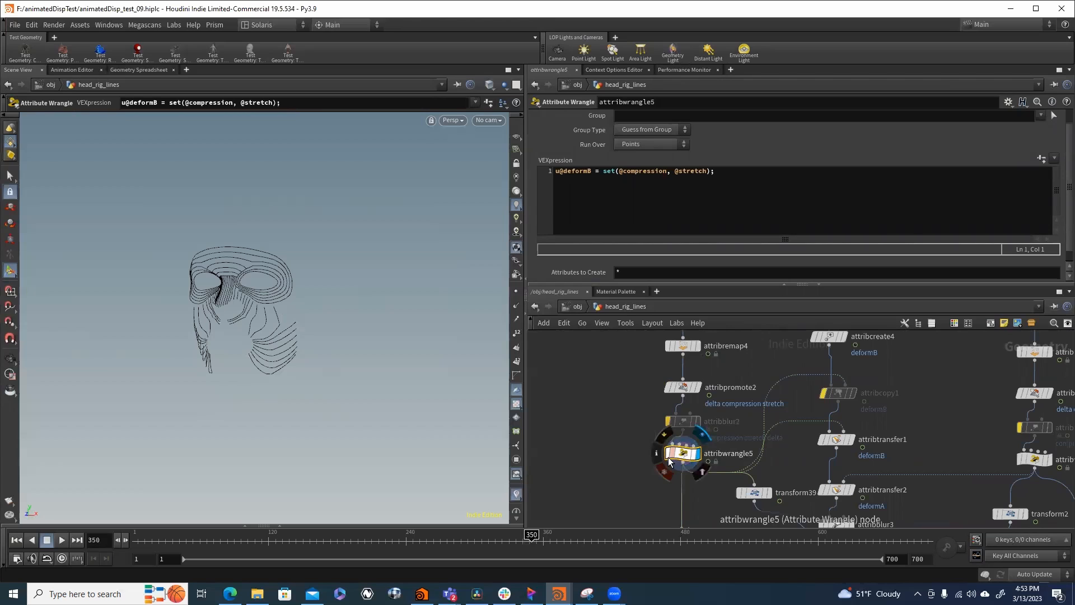
{"action": "middle_click_drag", "start_coordinate": [612, 474], "coordinate": [610, 433]}
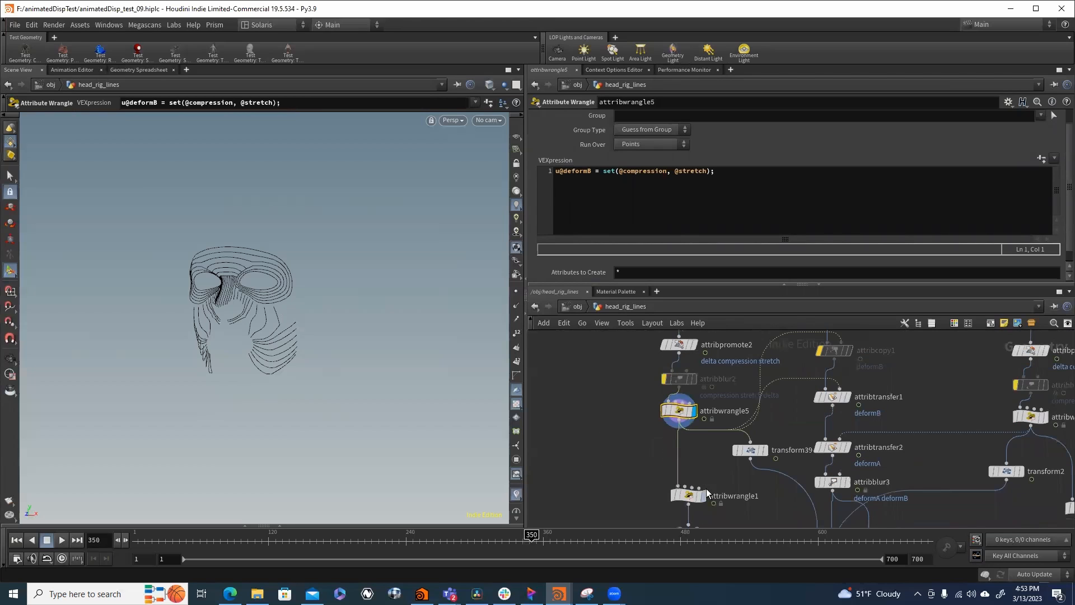
{"action": "scroll", "coordinate": [707, 489], "scroll_direction": "up", "scroll_amount": 3}
{"action": "left_click", "coordinate": [696, 481]}
{"action": "left_click", "coordinate": [657, 480]}
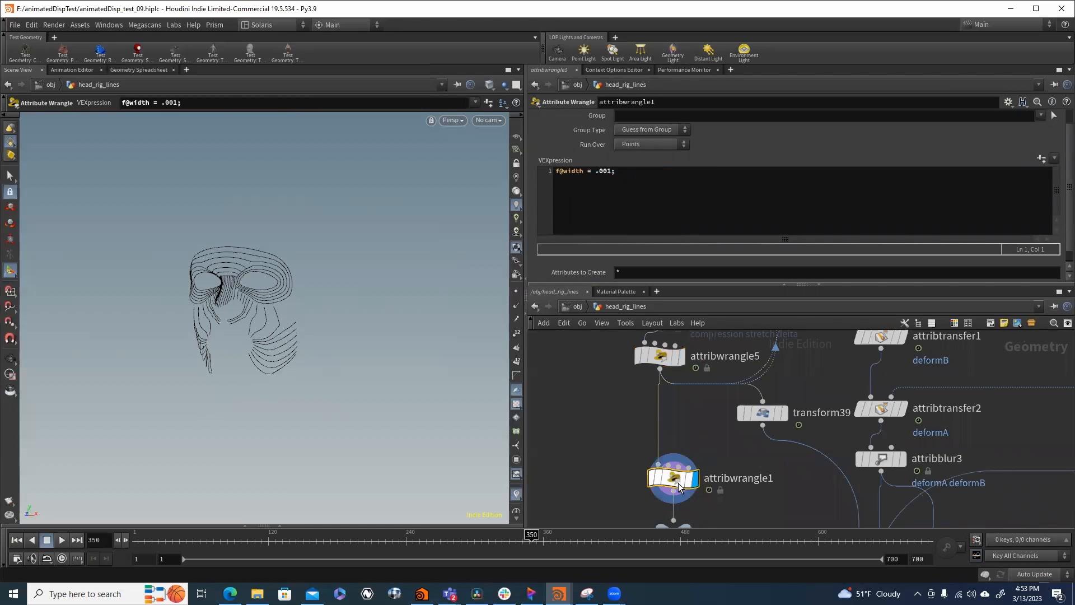
- Display the combined mesh and curves from merge1 in the viewport and shift the MESH null slightly away from the merge wires
{"action": "scroll", "coordinate": [638, 448], "scroll_direction": "down", "scroll_amount": 3}
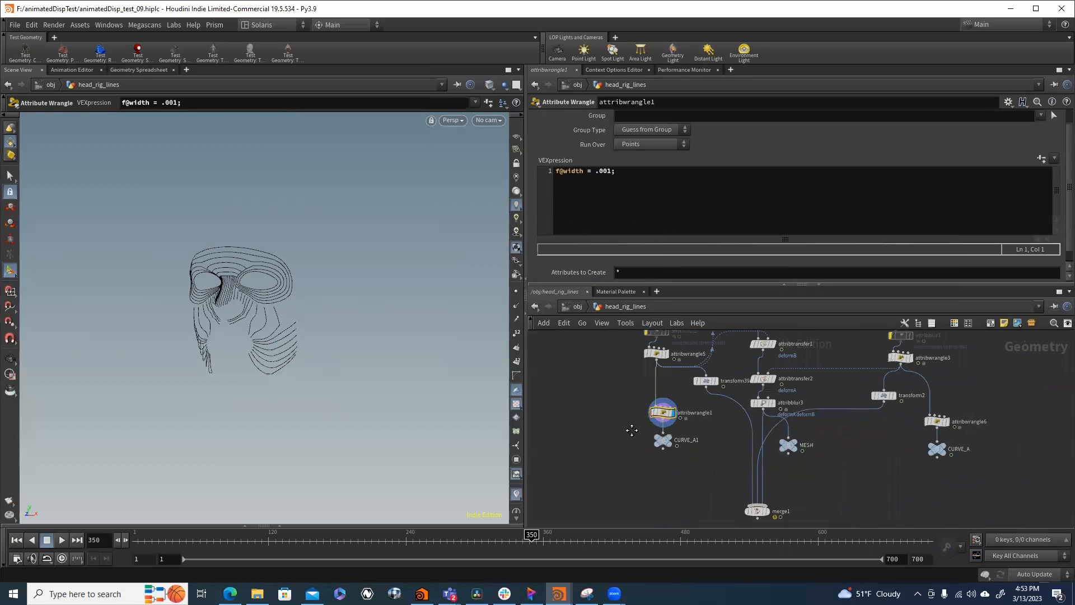
{"action": "middle_click_drag", "start_coordinate": [631, 430], "coordinate": [620, 462]}
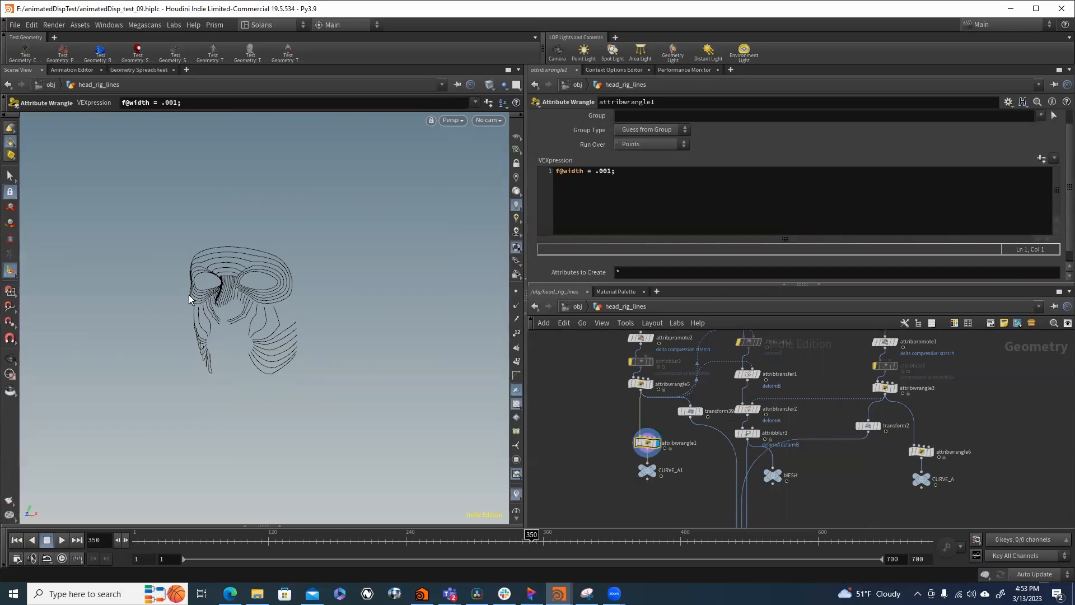
{"action": "middle_click_drag", "start_coordinate": [711, 475], "coordinate": [714, 445]}
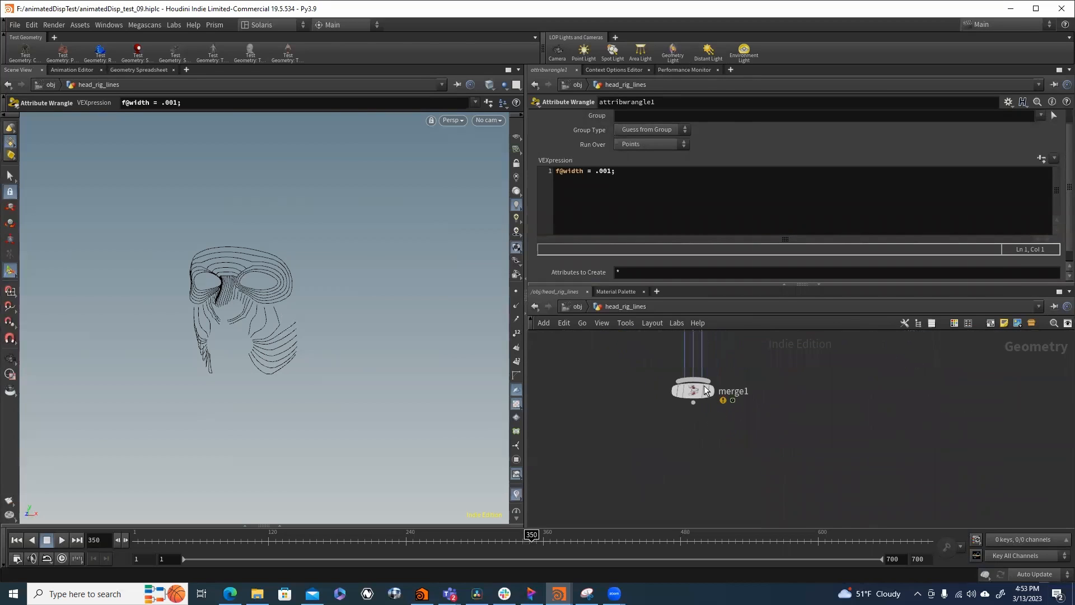
{"action": "left_click", "coordinate": [714, 393]}
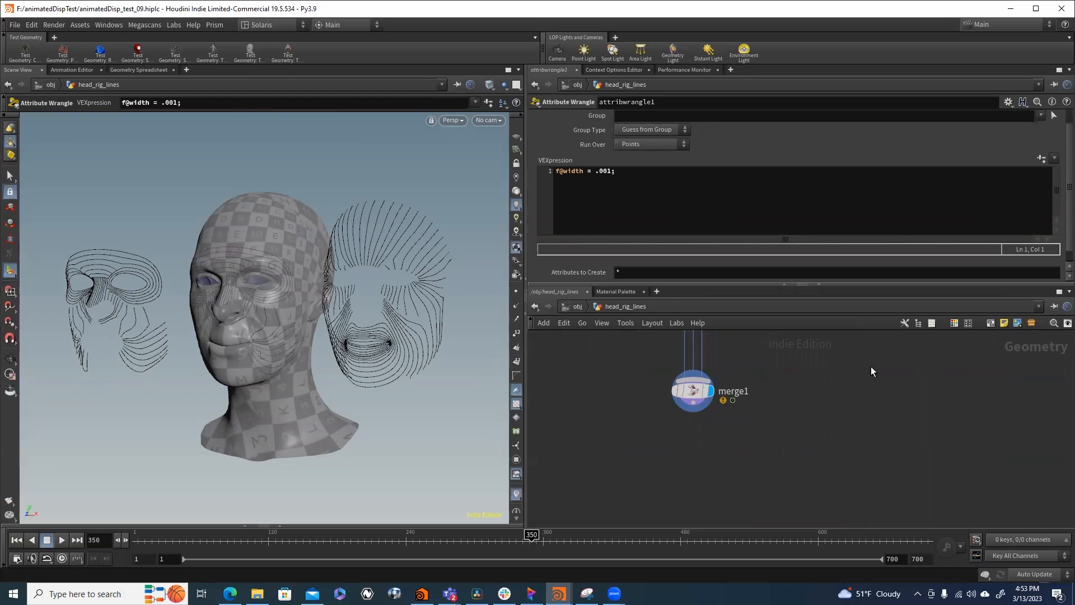
{"action": "key", "text": "h"}
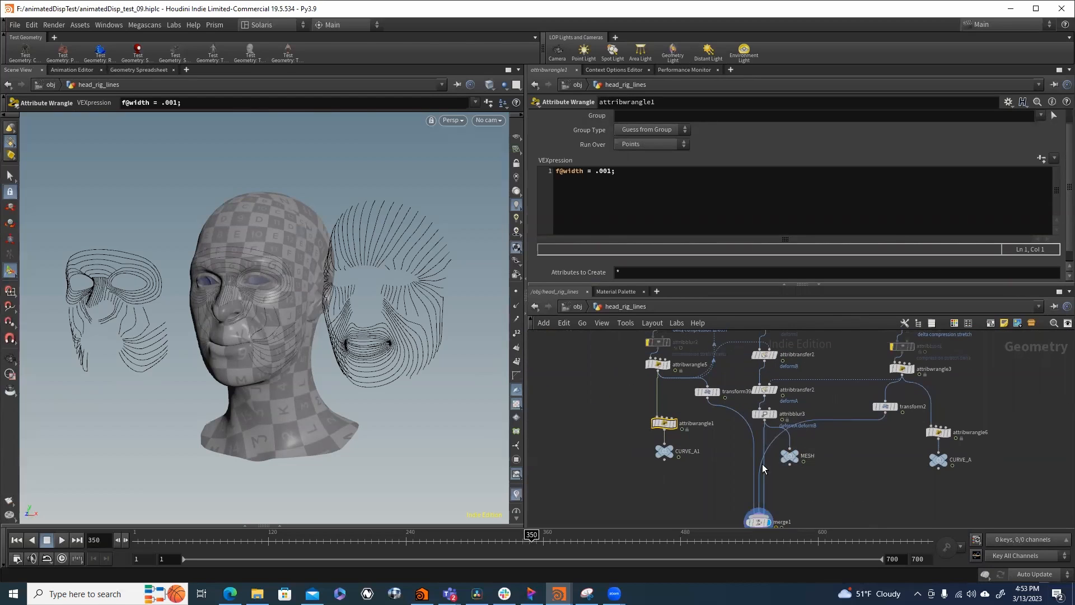
{"action": "left_click_drag", "start_coordinate": [782, 463], "coordinate": [823, 452]}
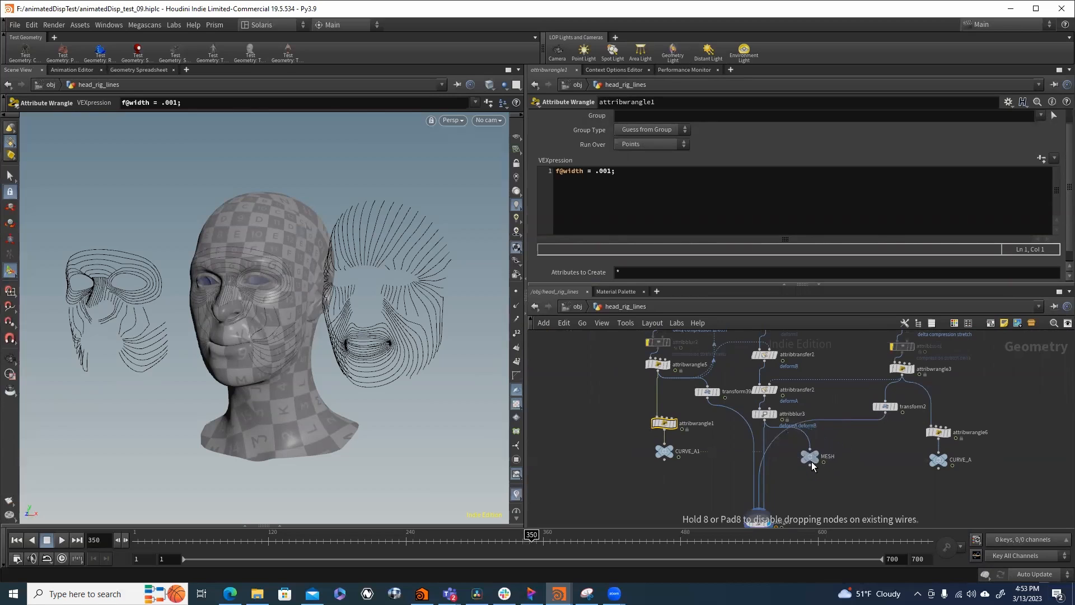
- Review the deformB point attribute transfer in attribtransfer1, including its distance threshold and blend width conditions
{"action": "middle_click_drag", "start_coordinate": [828, 371], "coordinate": [820, 436]}
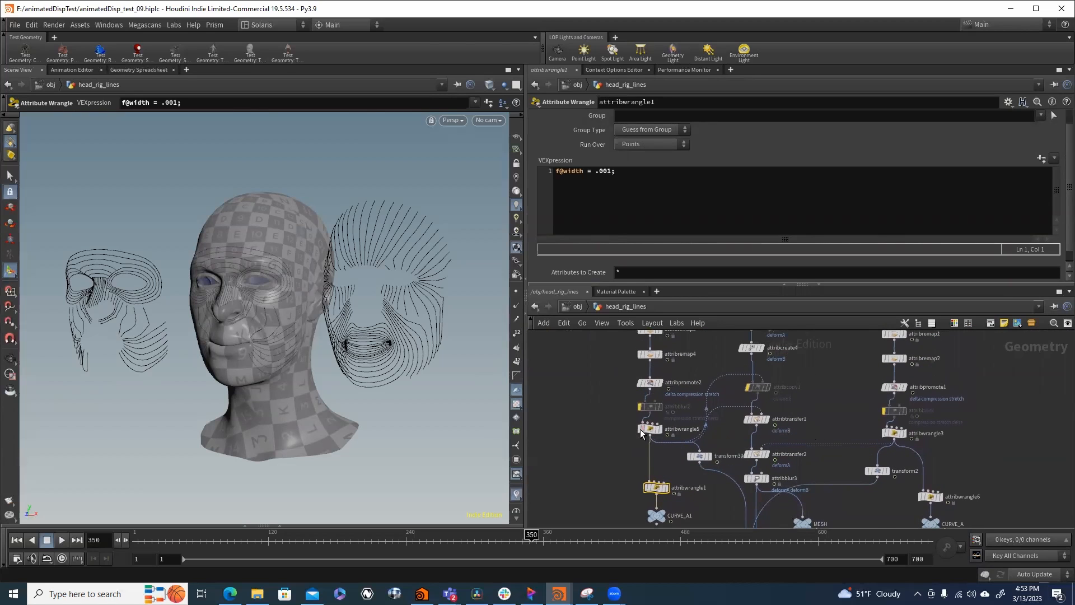
{"action": "scroll", "coordinate": [758, 453], "scroll_direction": "up", "scroll_amount": 2}
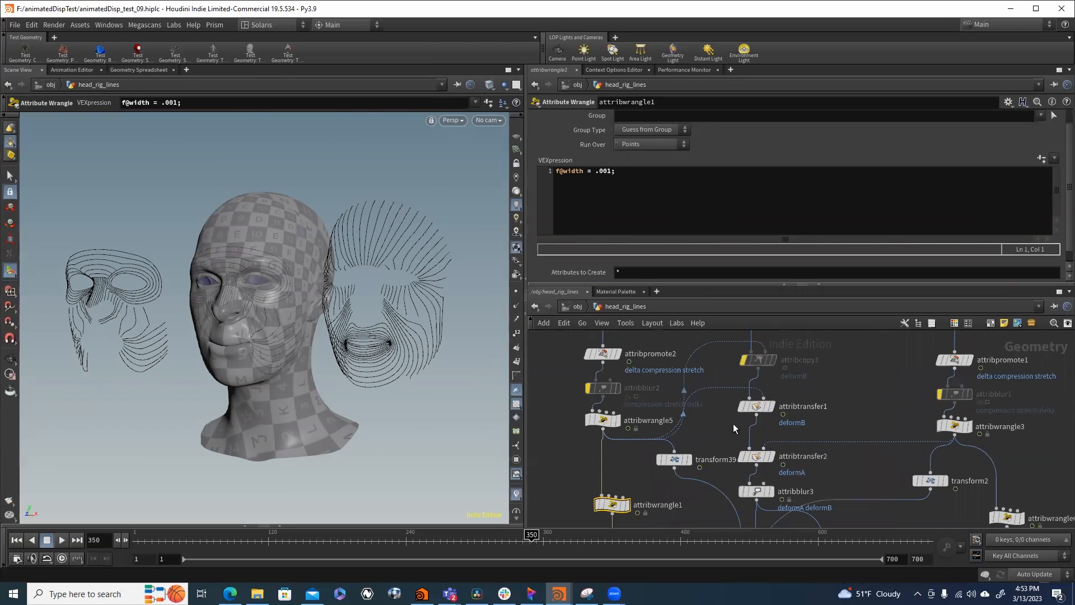
{"action": "left_click_drag", "start_coordinate": [788, 393], "coordinate": [798, 409]}
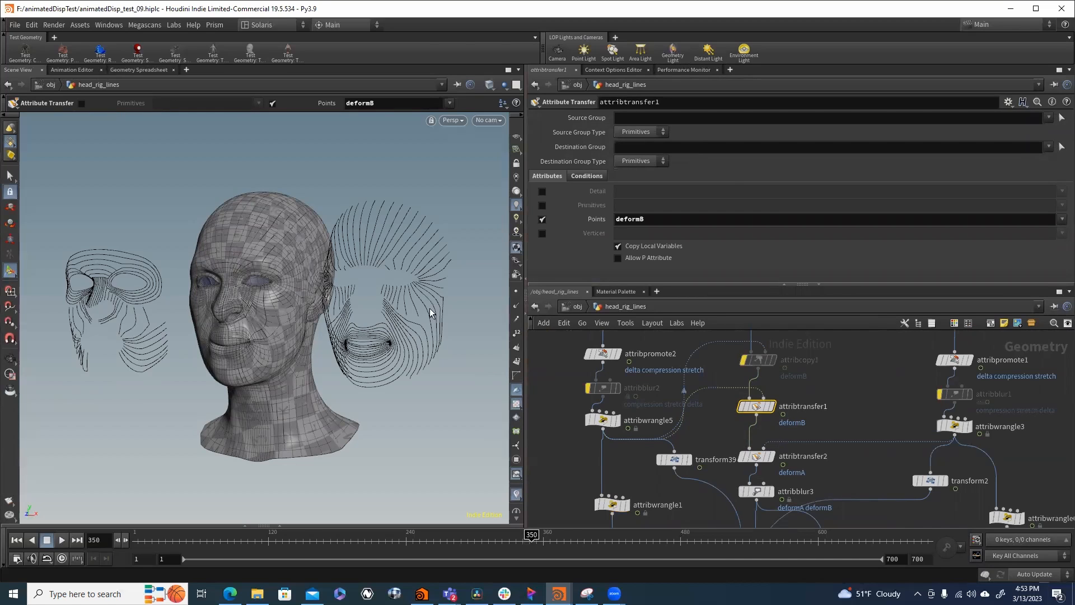
{"action": "left_click", "coordinate": [587, 177]}
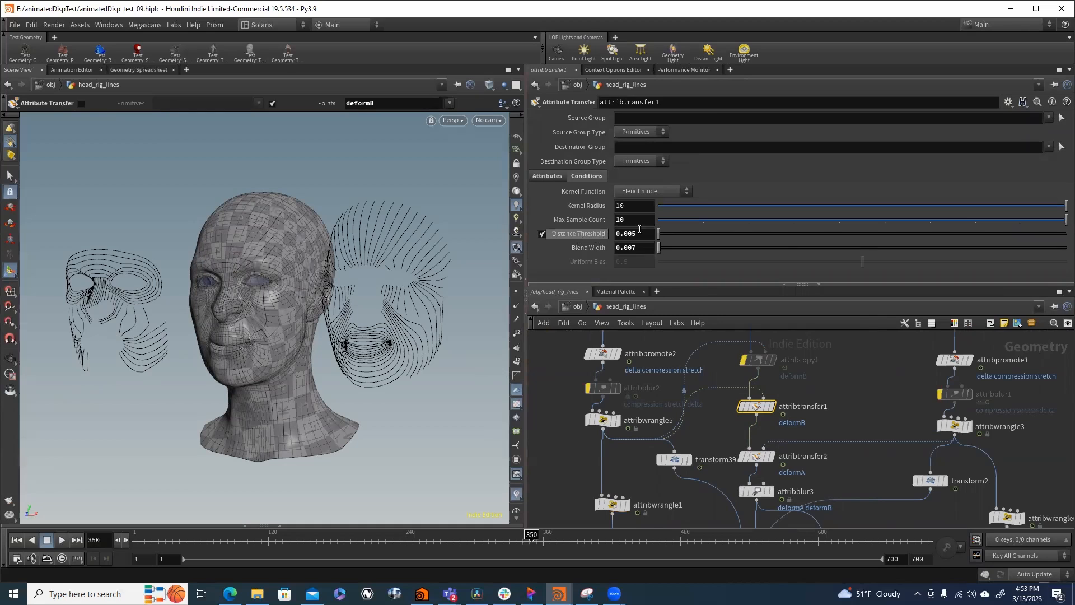
{"action": "left_click", "coordinate": [547, 176]}
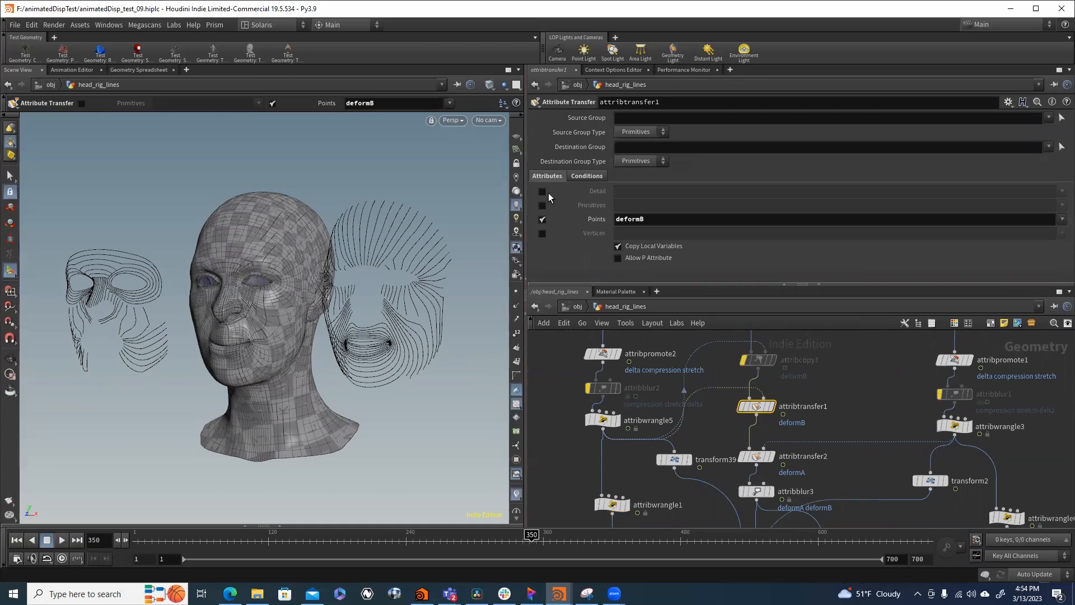
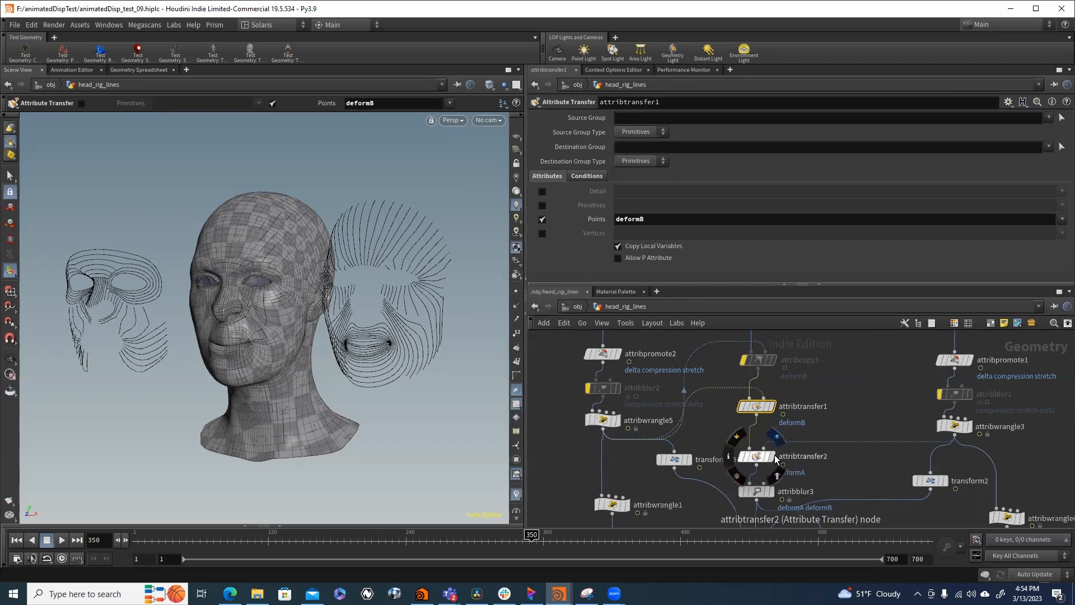
- Display the MESH null and examine its deformA and deformB point values in the geometry spreadsheet
{"action": "scroll", "coordinate": [768, 411], "scroll_direction": "down", "scroll_amount": 3}
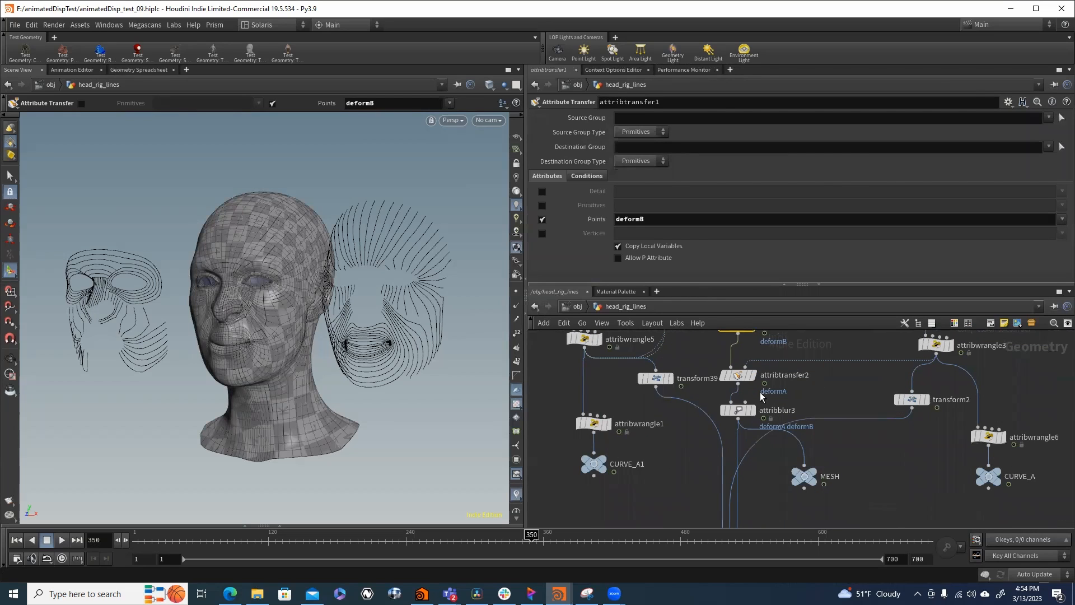
{"action": "scroll", "coordinate": [812, 456], "scroll_direction": "down", "scroll_amount": 1}
{"action": "scroll", "coordinate": [806, 472], "scroll_direction": "up", "scroll_amount": 2}
{"action": "left_click", "coordinate": [806, 471]}
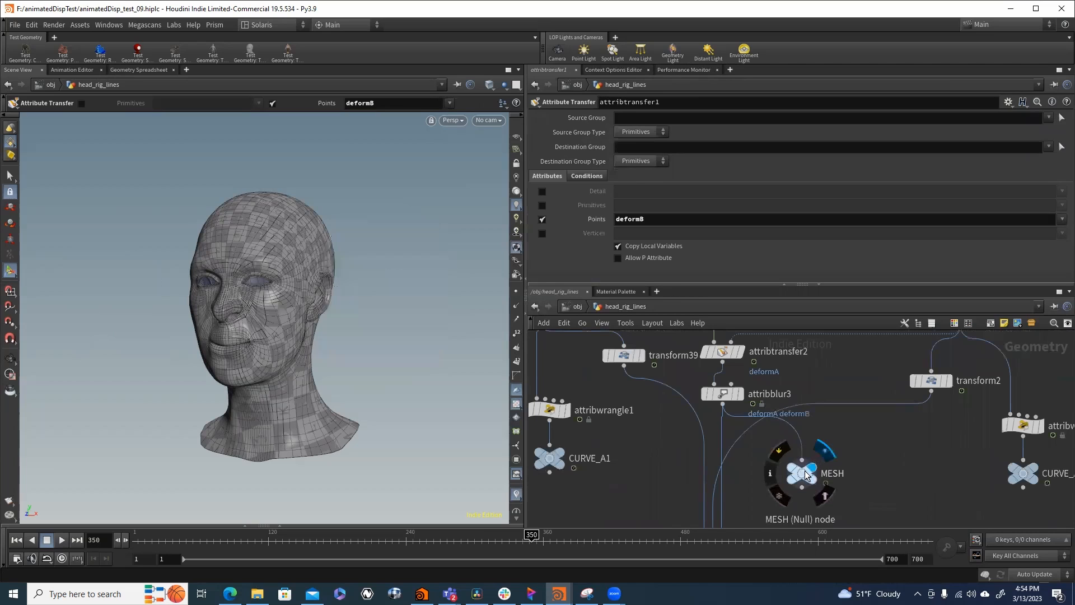
{"action": "left_click", "coordinate": [804, 474]}
{"action": "left_click", "coordinate": [139, 70]}
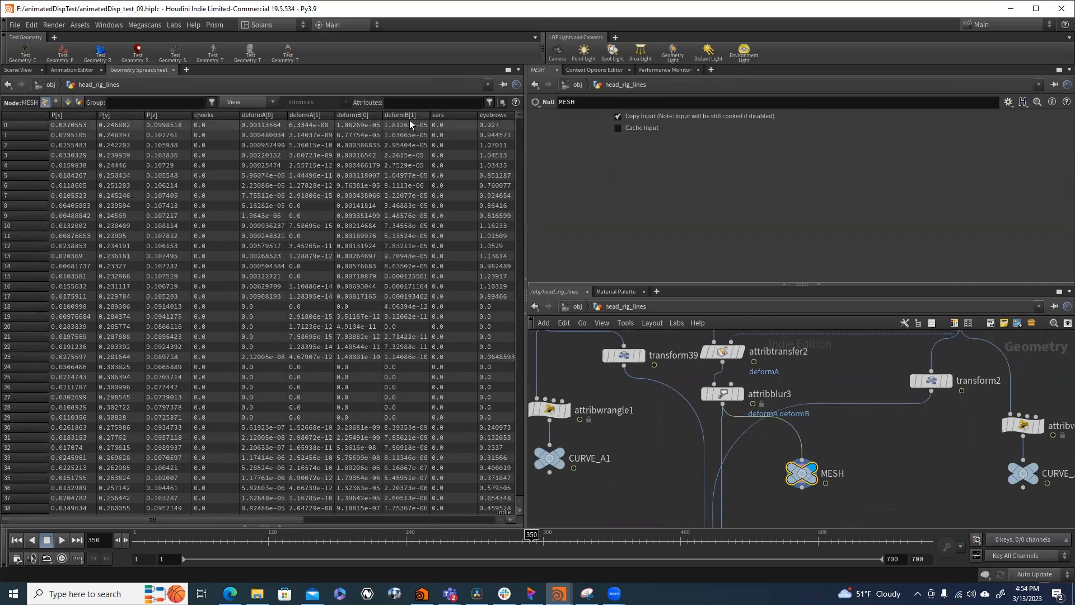
- Inspect the VEX code in attribwrangle3 that packs compression and stretch into deformA
{"action": "middle_click_drag", "start_coordinate": [803, 391], "coordinate": [804, 436]}
{"action": "middle_click_drag", "start_coordinate": [846, 405], "coordinate": [823, 455]}
{"action": "left_click", "coordinate": [938, 410]}
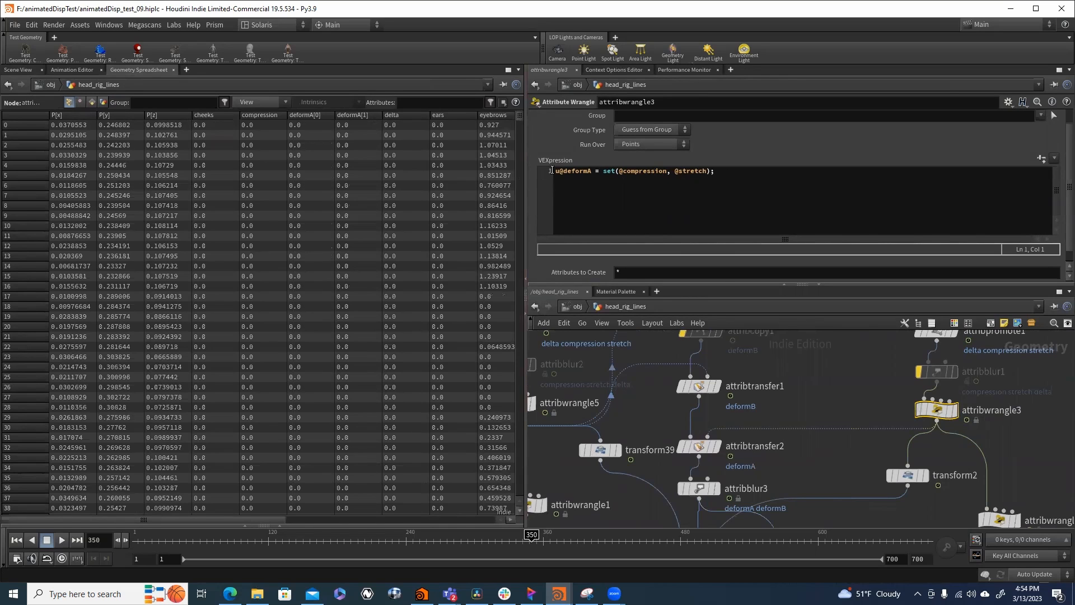
- Trace the network from the attribute transfers and attribblur3 to the MESH, CURVE_A and CURVE_A1 nulls and merge1
{"action": "scroll", "coordinate": [784, 486], "scroll_direction": "down", "scroll_amount": 3}
{"action": "middle_click_drag", "start_coordinate": [784, 486], "coordinate": [826, 388]}
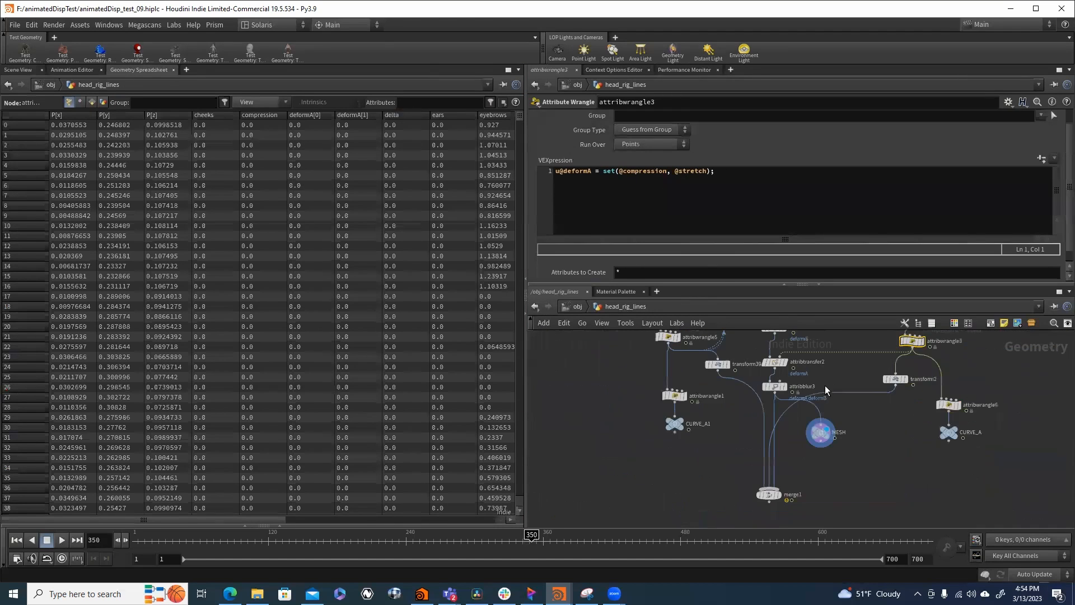
{"action": "scroll", "coordinate": [803, 457], "scroll_direction": "up", "scroll_amount": 3}
{"action": "left_click_drag", "start_coordinate": [838, 422], "coordinate": [848, 423]}
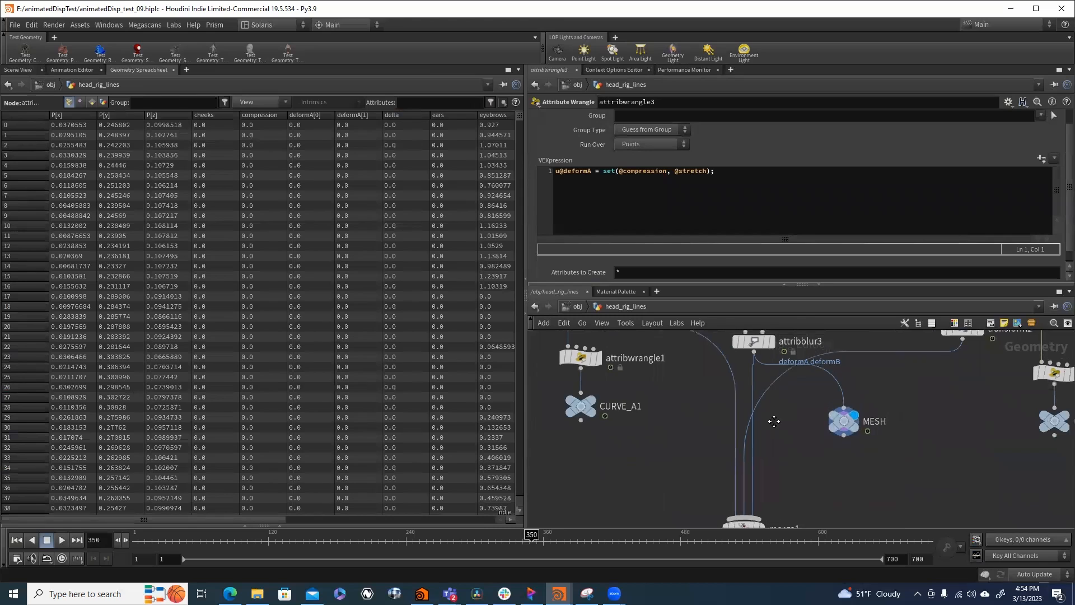
{"action": "middle_click_drag", "start_coordinate": [773, 420], "coordinate": [723, 421]}
{"action": "scroll", "coordinate": [724, 423], "scroll_direction": "down", "scroll_amount": 1}
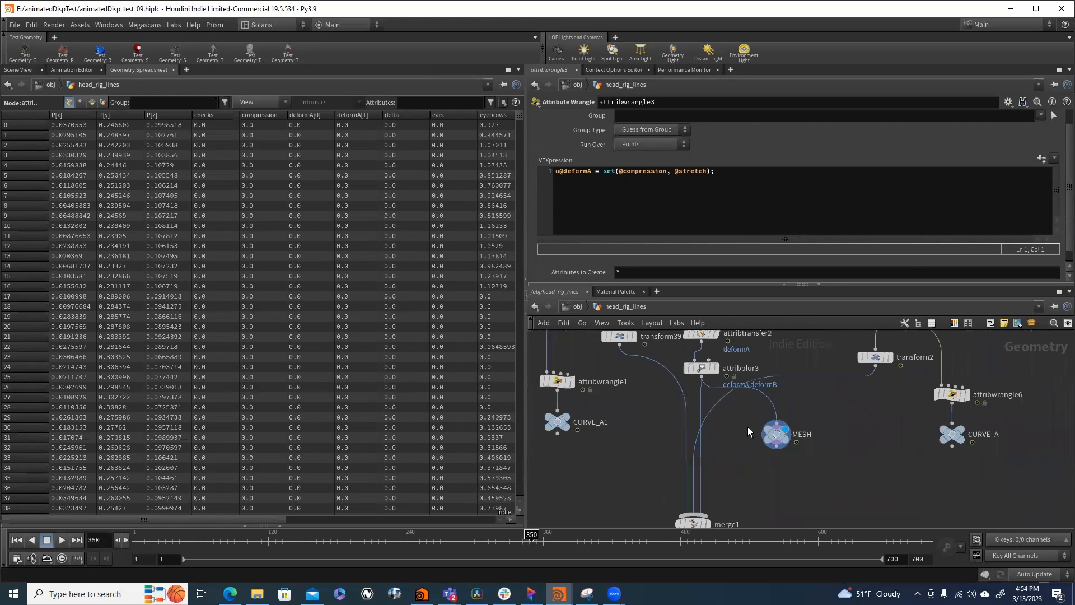
{"action": "scroll", "coordinate": [747, 427], "scroll_direction": "down", "scroll_amount": 1}
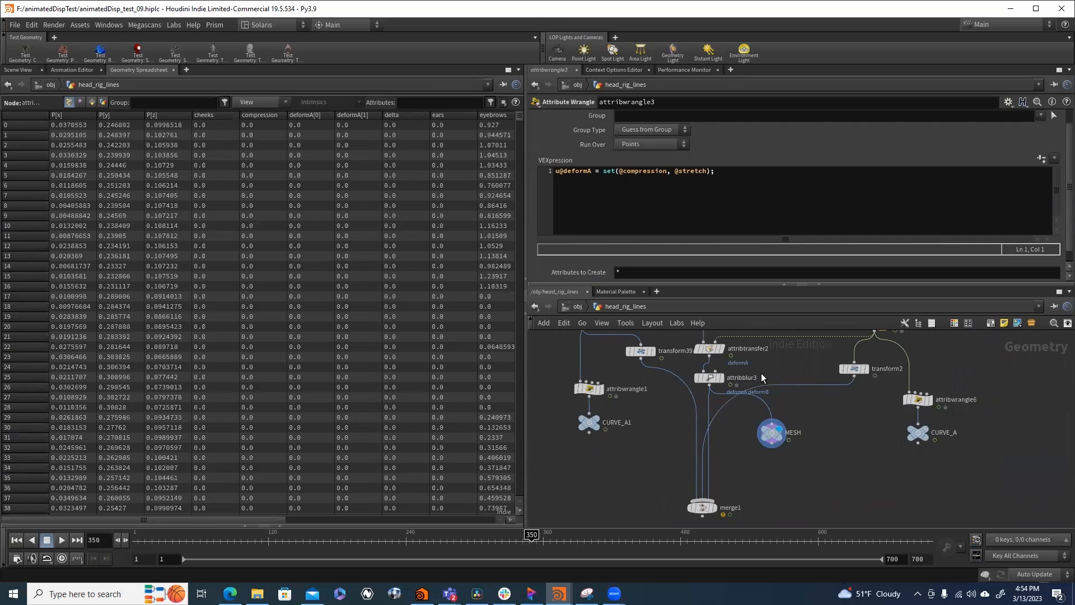
{"action": "middle_click_drag", "start_coordinate": [761, 378], "coordinate": [731, 426]}
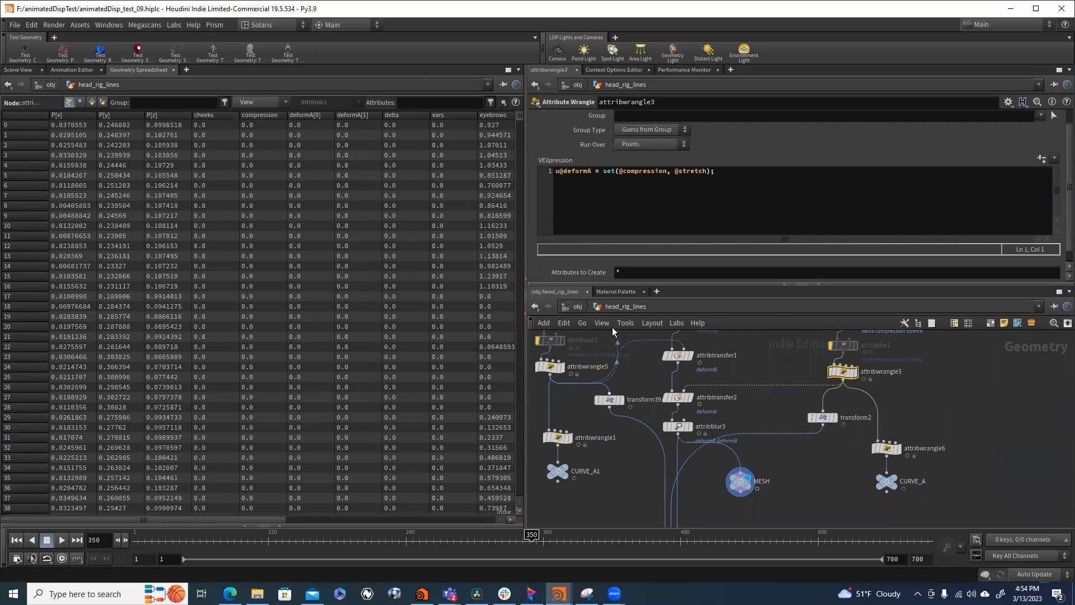
{"action": "middle_click_drag", "start_coordinate": [729, 471], "coordinate": [721, 433]}
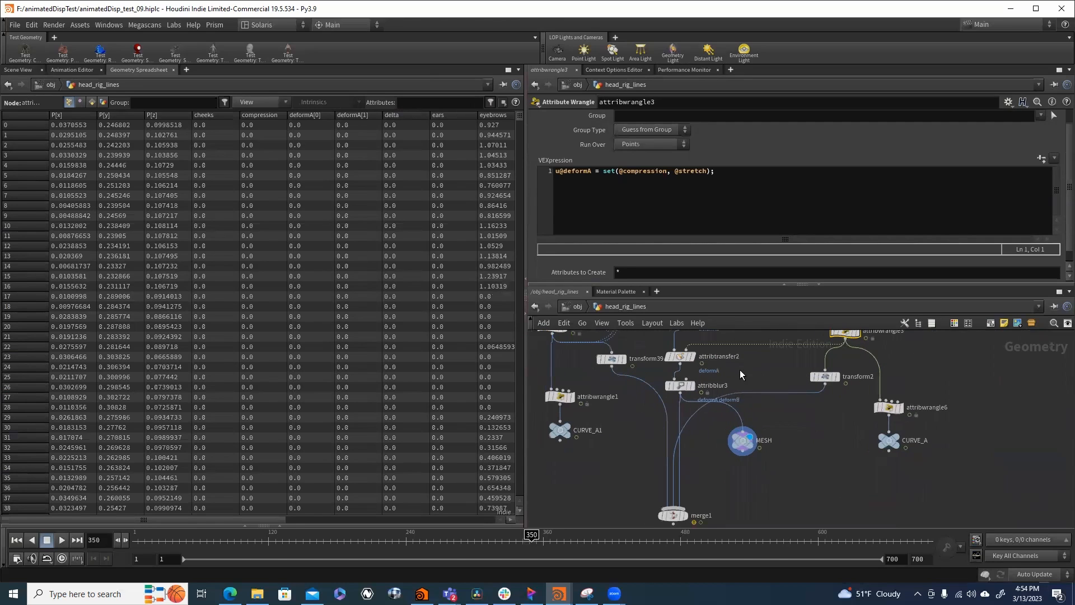
{"action": "middle_click_drag", "start_coordinate": [740, 369], "coordinate": [754, 394]}
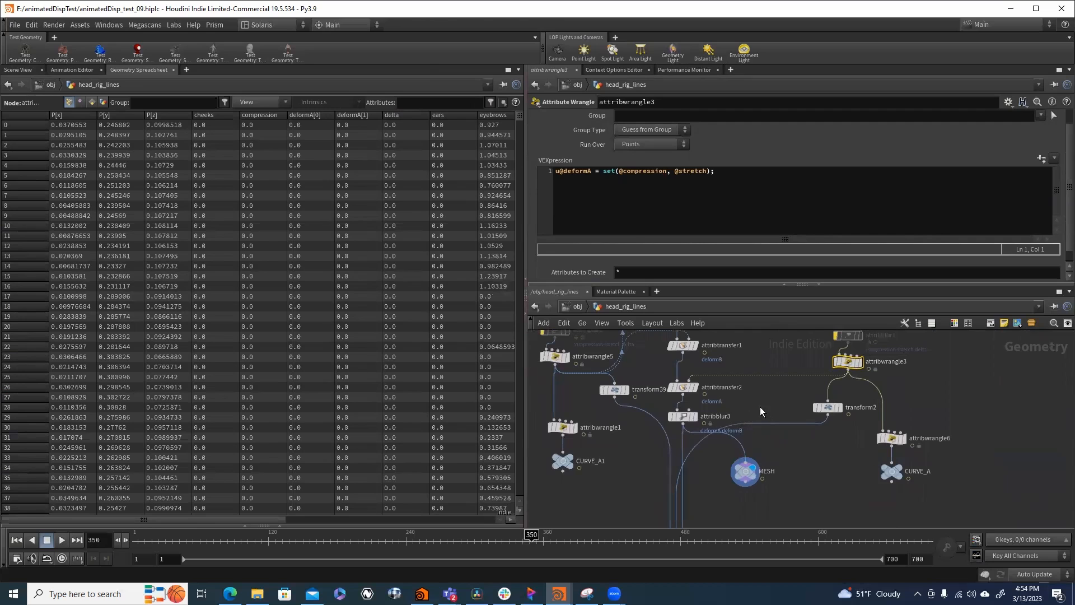
- Display attribblur3 in the 3D view and turn on visualization of its deformA and deformB point attributes
{"action": "left_click", "coordinate": [684, 416]}
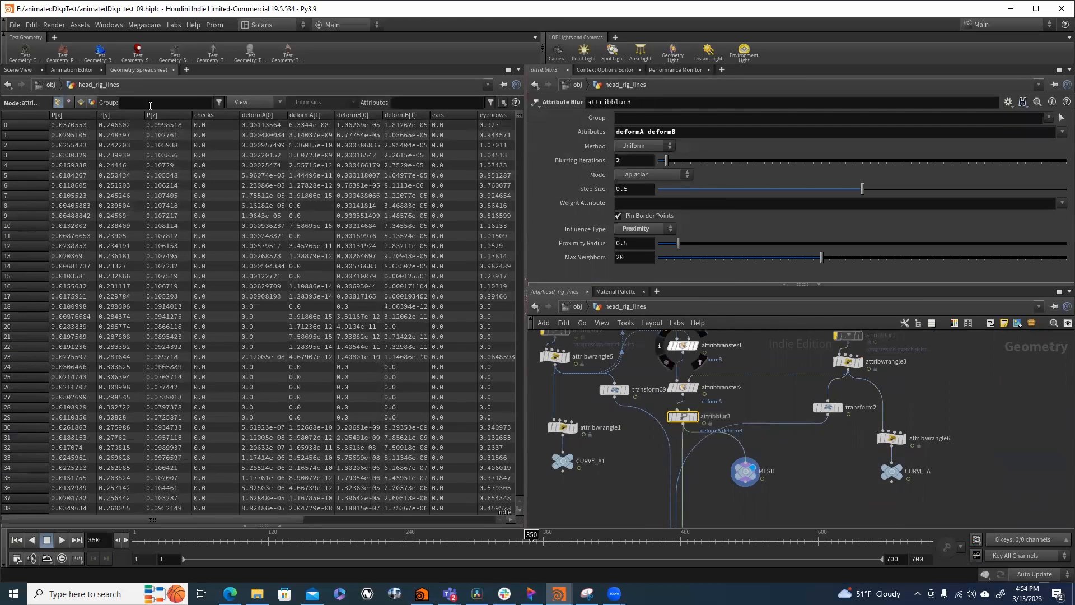
{"action": "left_click", "coordinate": [22, 70]}
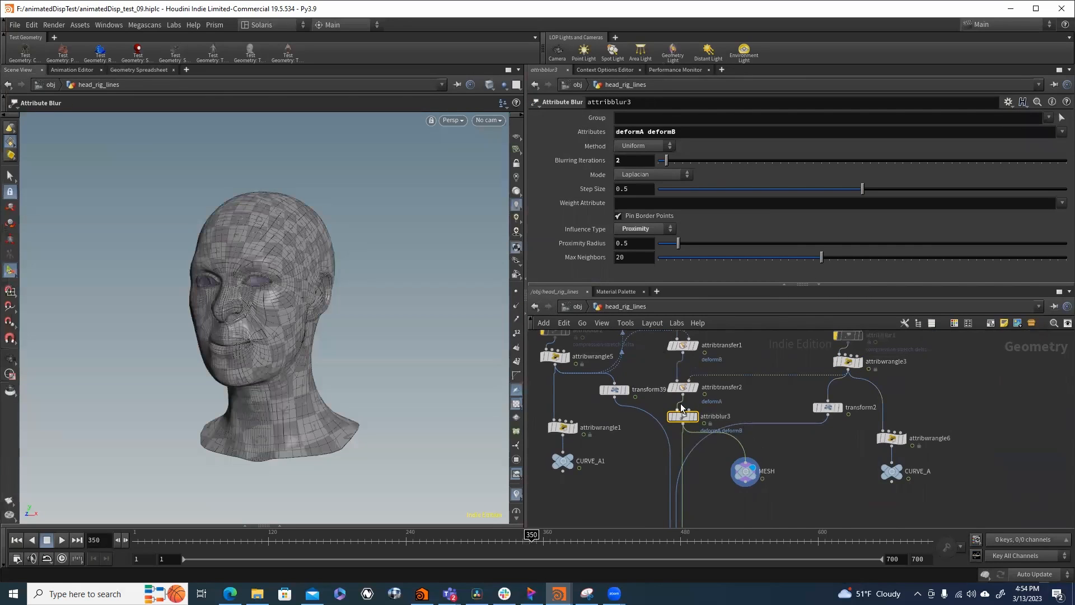
{"action": "left_click", "coordinate": [696, 416]}
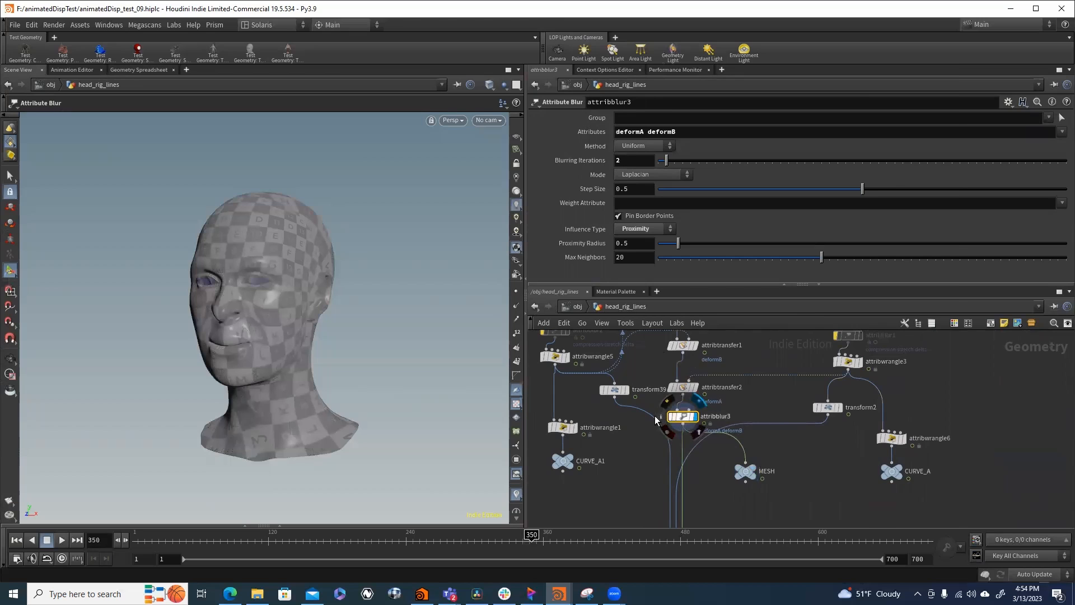
{"action": "left_click", "coordinate": [659, 416]}
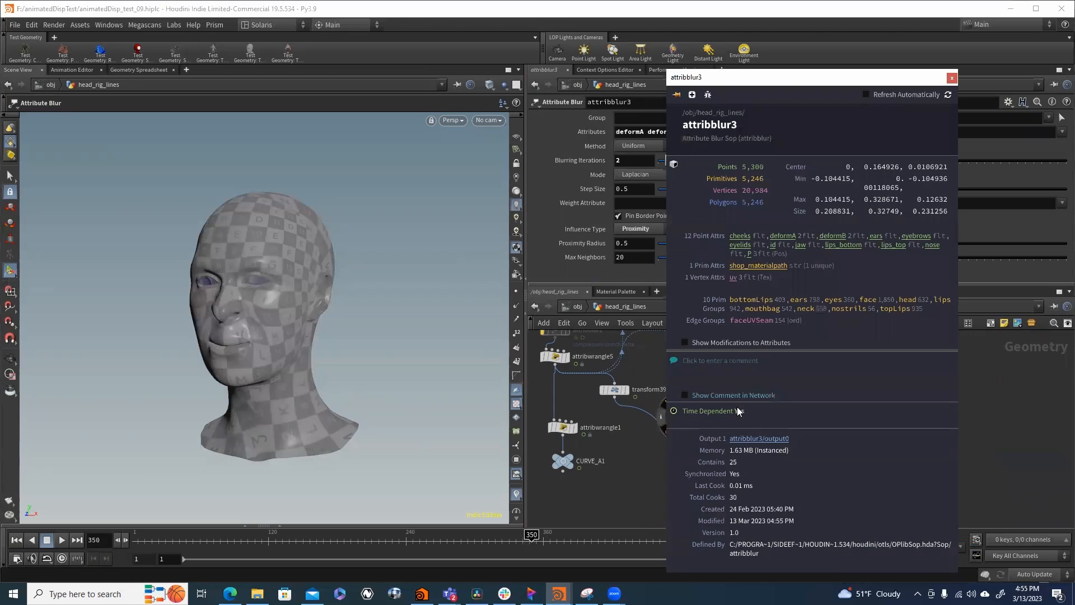
{"action": "left_click", "coordinate": [779, 238]}
{"action": "left_click", "coordinate": [826, 238]}
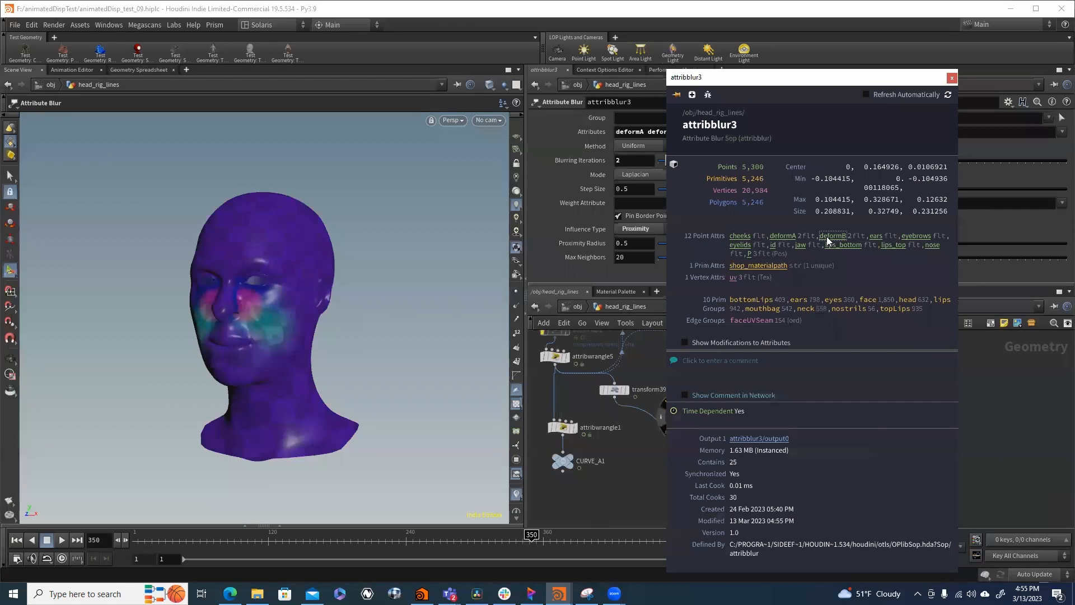
{"action": "left_click", "coordinate": [643, 460]}
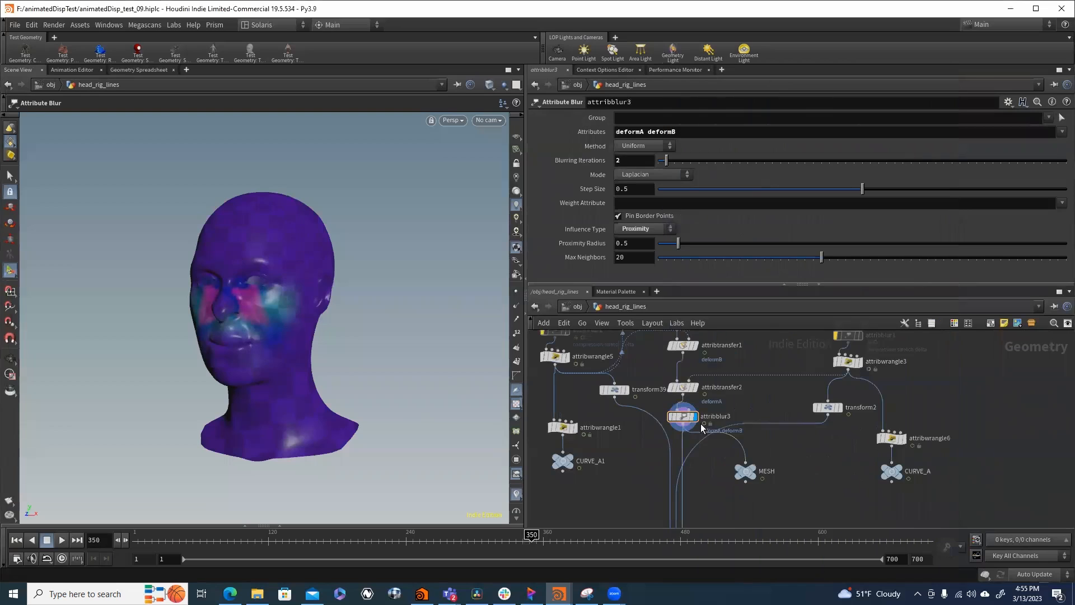
- Compare the deformation colours before and after blurring by alternating the displayed node between attribtransfer2 and attribblur3
{"action": "left_click", "coordinate": [696, 387]}
{"action": "left_click", "coordinate": [683, 391]}
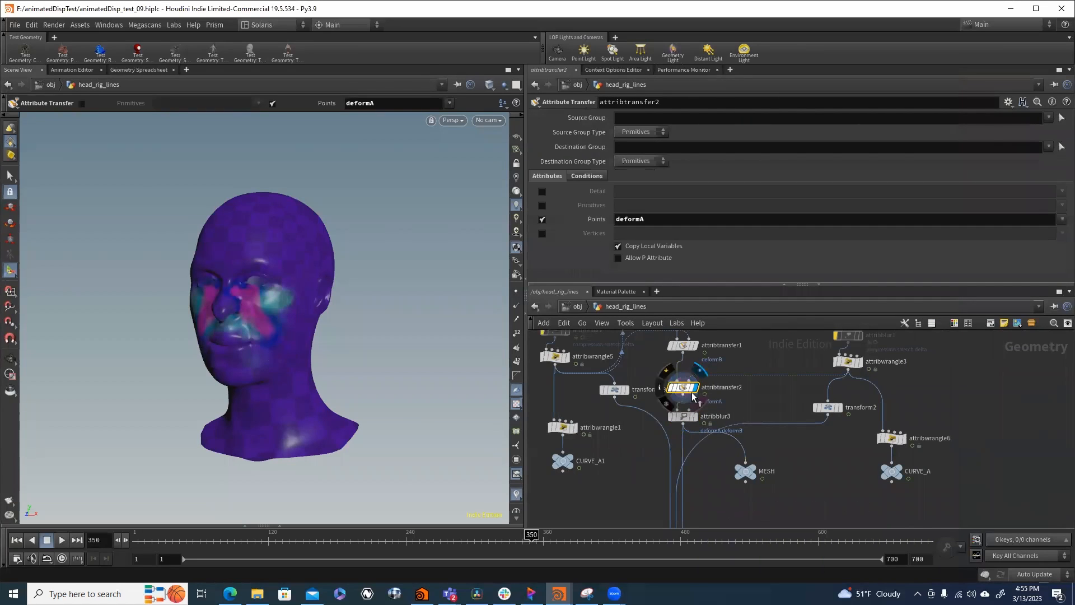
{"action": "left_click", "coordinate": [697, 418]}
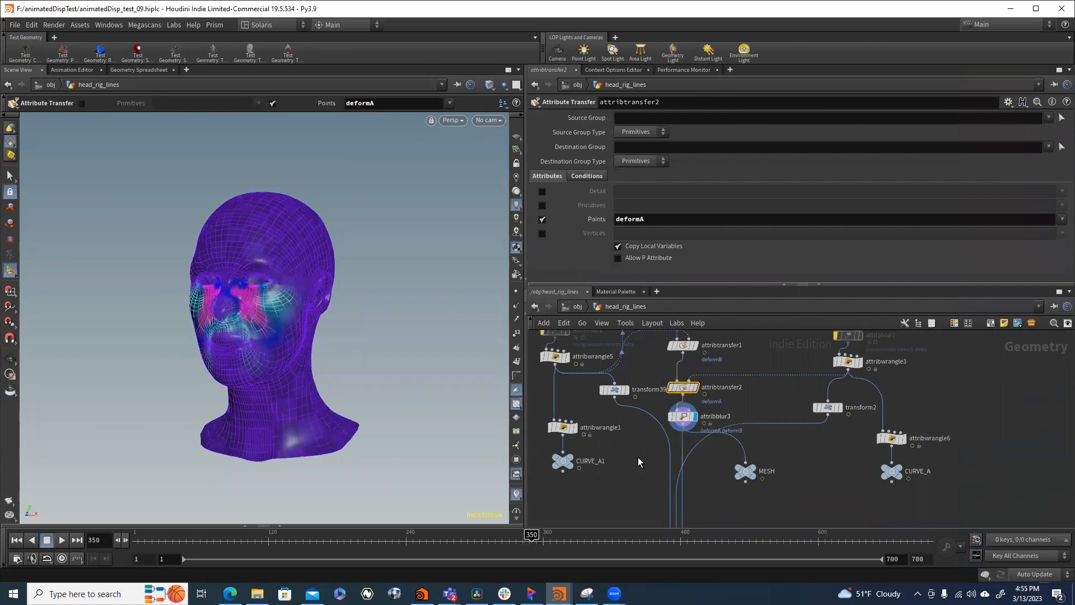
{"action": "left_click", "coordinate": [696, 387]}
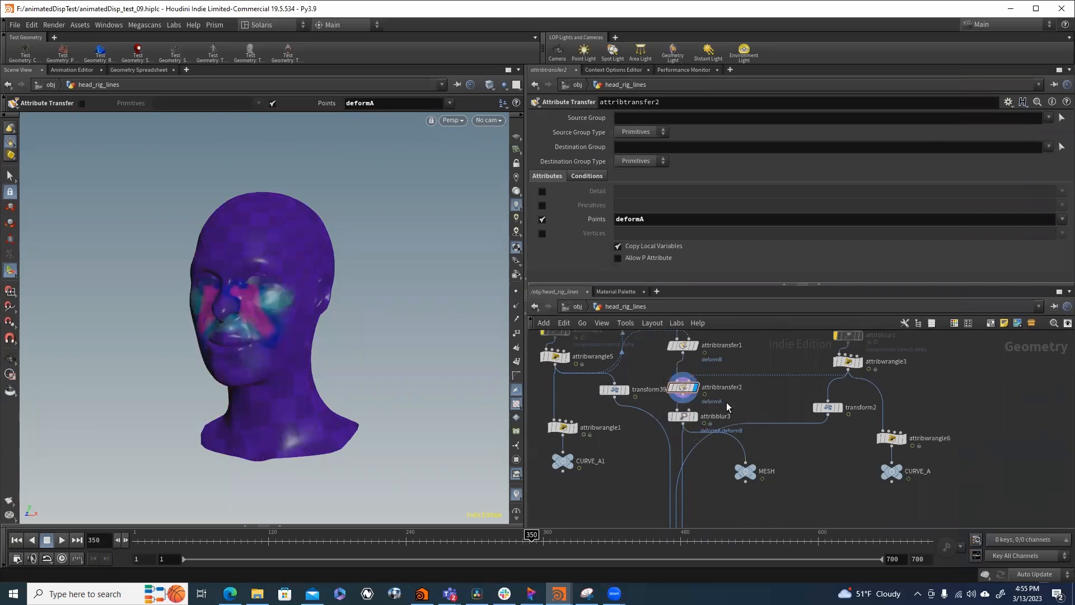
{"action": "left_click", "coordinate": [697, 419]}
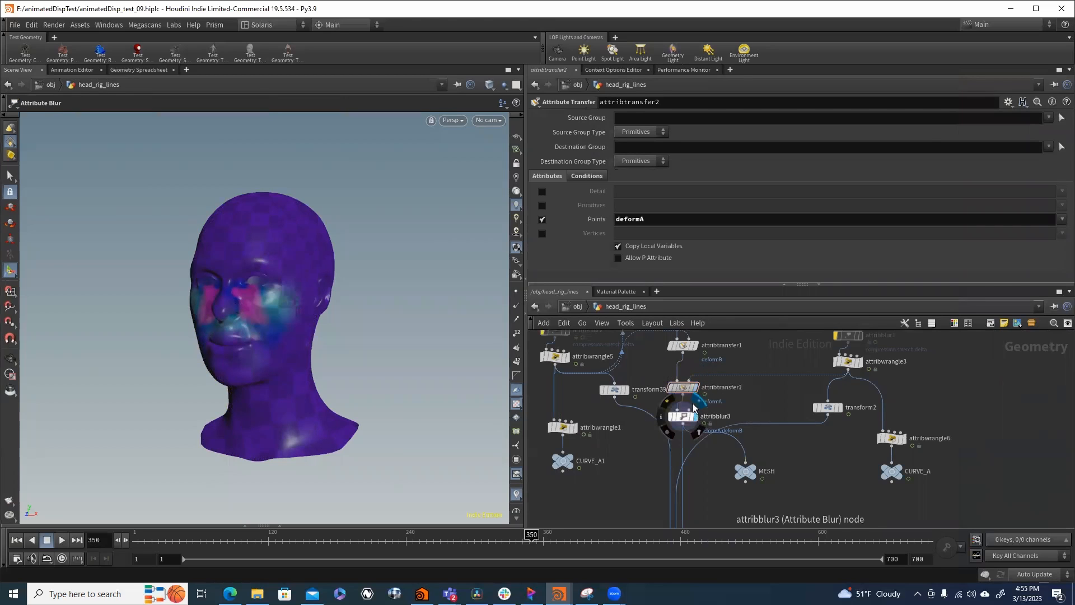
{"action": "left_click", "coordinate": [697, 387]}
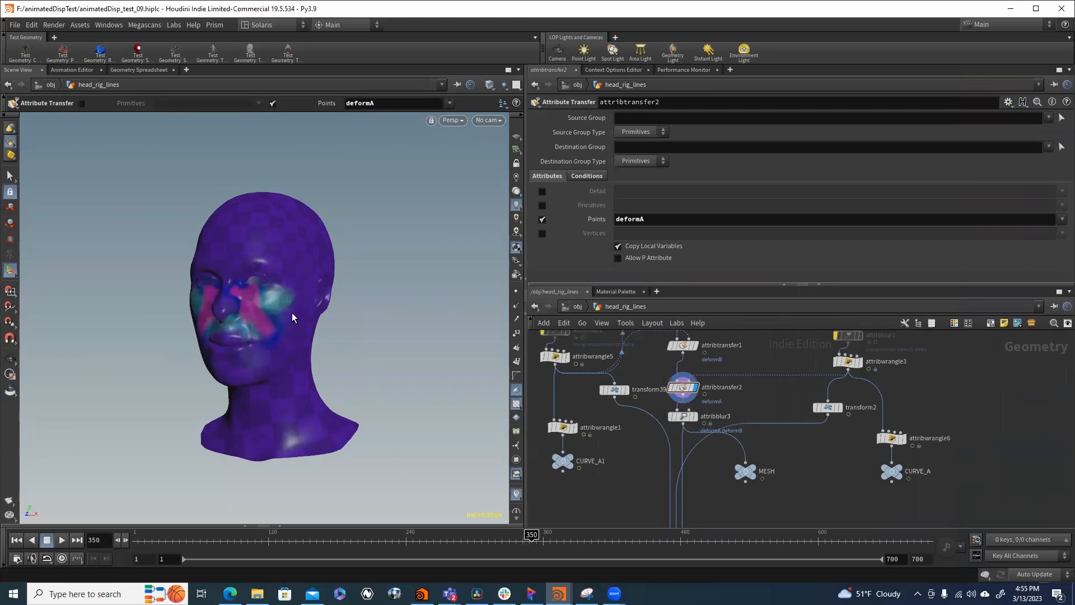
- Return to the object level and shift the head_rig_lines object slightly closer to head_rig_AreaMeasure
{"action": "scroll", "coordinate": [780, 431], "scroll_direction": "down", "scroll_amount": 3}
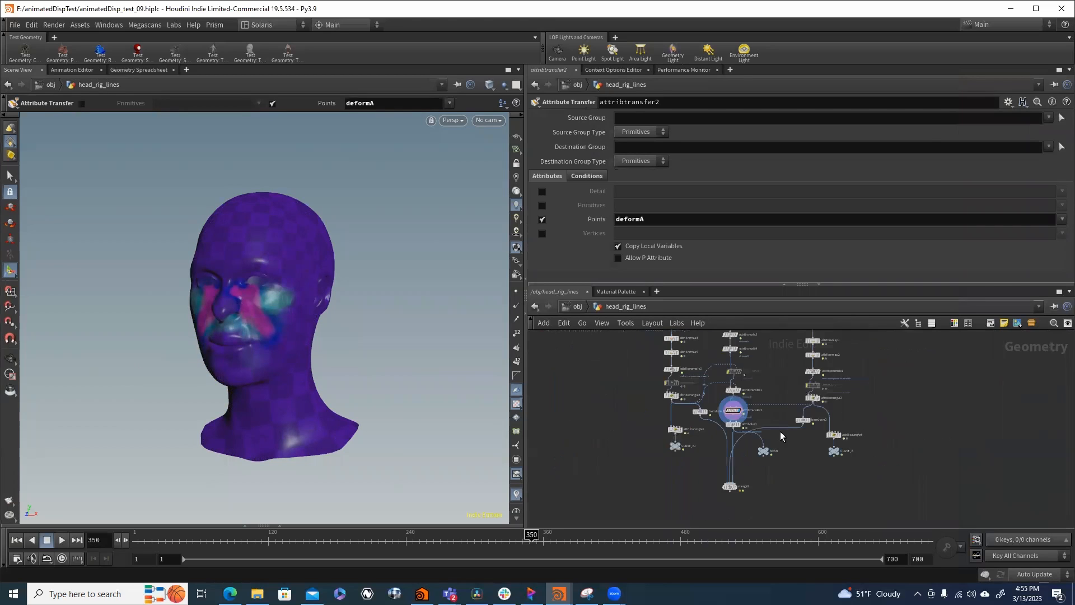
{"action": "left_click", "coordinate": [579, 307]}
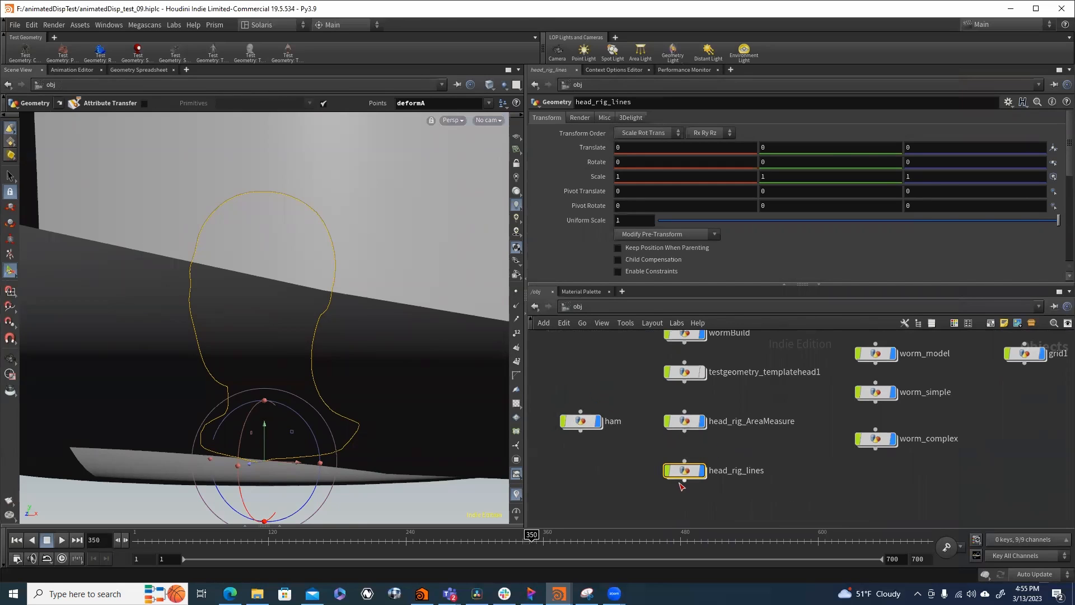
{"action": "mouse_move", "coordinate": [685, 468]}
{"action": "left_mouse_down"}
{"action": "mouse_move", "coordinate": [739, 448]}
{"action": "mouse_move", "coordinate": [687, 476]}
{"action": "mouse_move", "coordinate": [681, 468]}
{"action": "mouse_move", "coordinate": [694, 460]}
{"action": "left_mouse_up"}
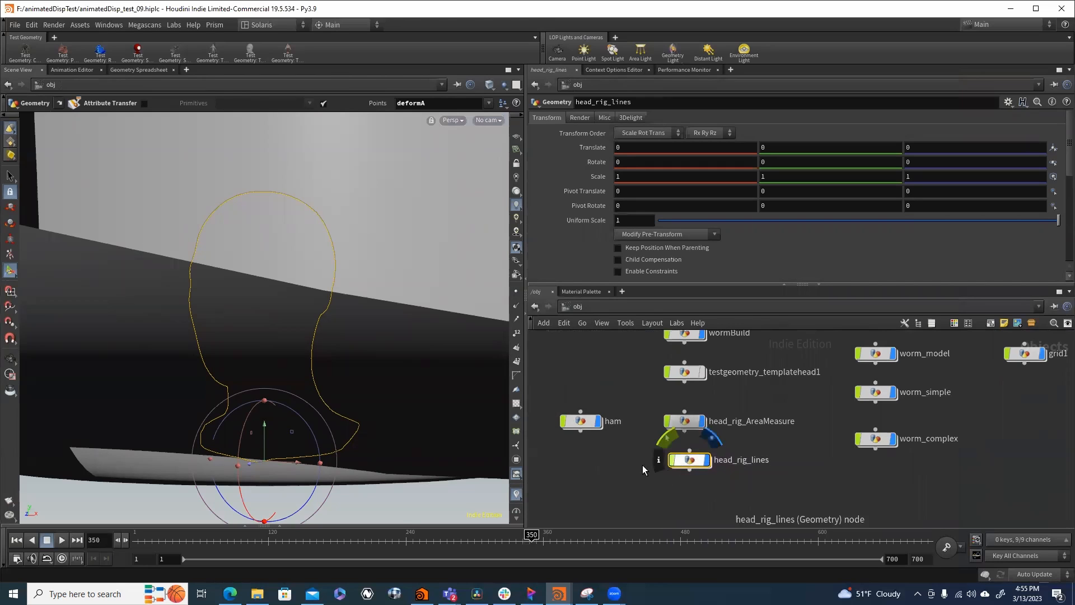
- Open the ham object's network and frame the character's head to examine the deformation colours on its face
{"action": "double_click", "coordinate": [586, 424]}
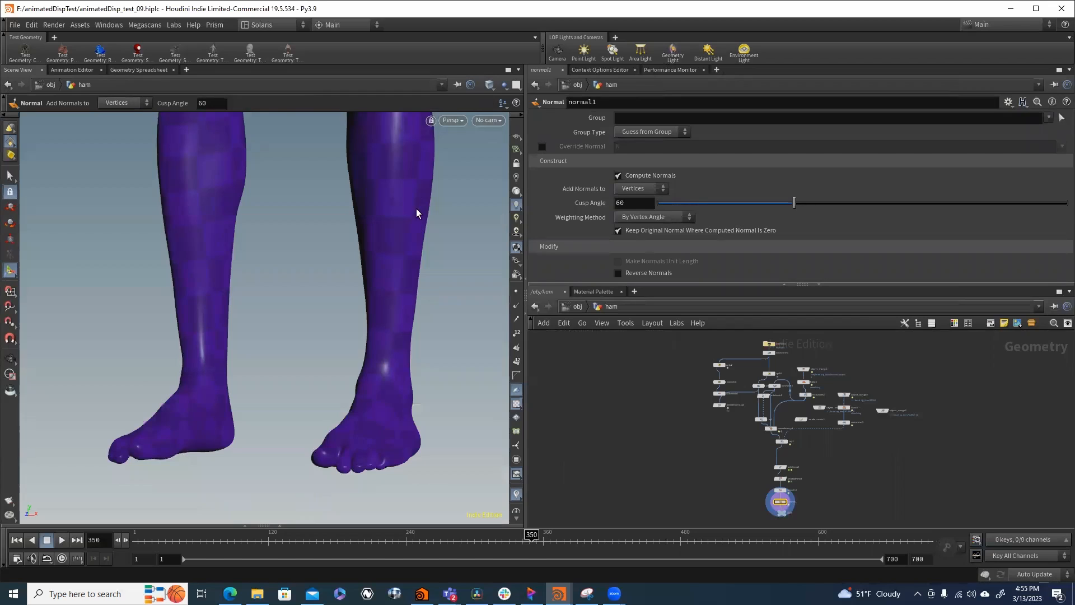
{"action": "key", "text": "Escape"}
{"action": "left_click_drag", "start_coordinate": [417, 212], "coordinate": [426, 278]}
{"action": "right_click_drag", "start_coordinate": [316, 249], "coordinate": [280, 311]}
{"action": "middle_click_drag", "start_coordinate": [280, 311], "coordinate": [353, 448]}
{"action": "middle_click_drag", "start_coordinate": [313, 137], "coordinate": [312, 406]}
{"action": "right_click_drag", "start_coordinate": [312, 405], "coordinate": [490, 216]}
{"action": "middle_click_drag", "start_coordinate": [490, 216], "coordinate": [315, 287]}
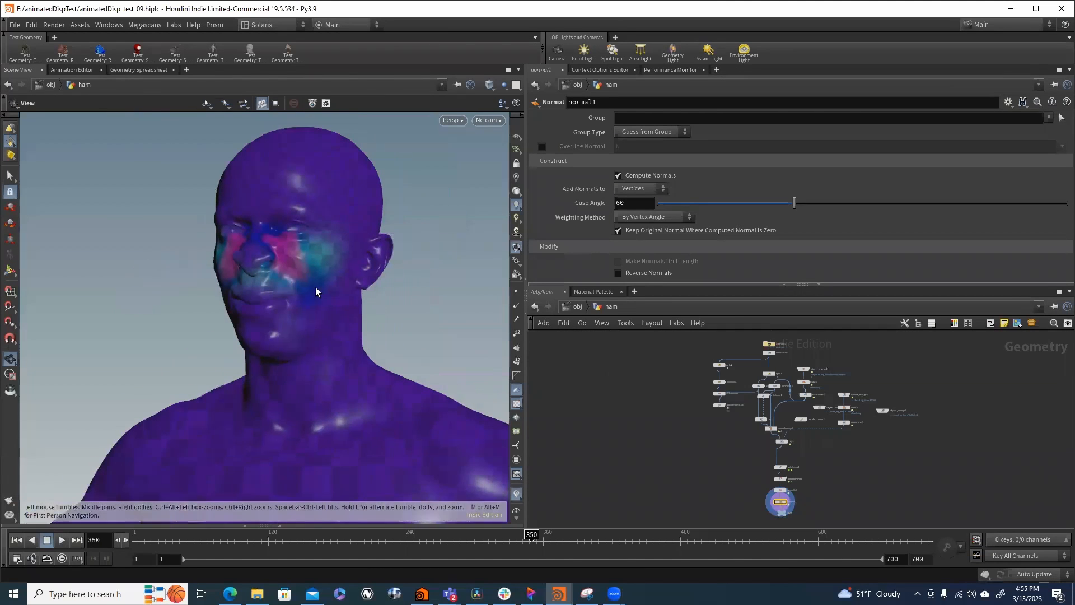
{"action": "key", "text": "Return"}
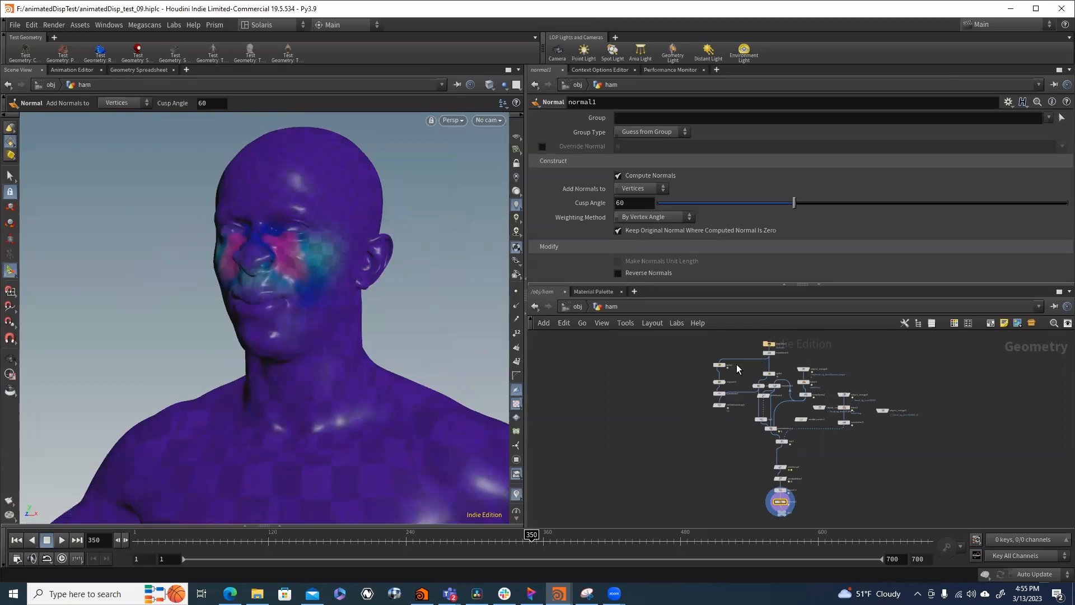
- Review the settings of transform1, split1 and unpack1 in the ham network, and display the head mesh from transform2
{"action": "scroll", "coordinate": [812, 368], "scroll_direction": "up", "scroll_amount": 5}
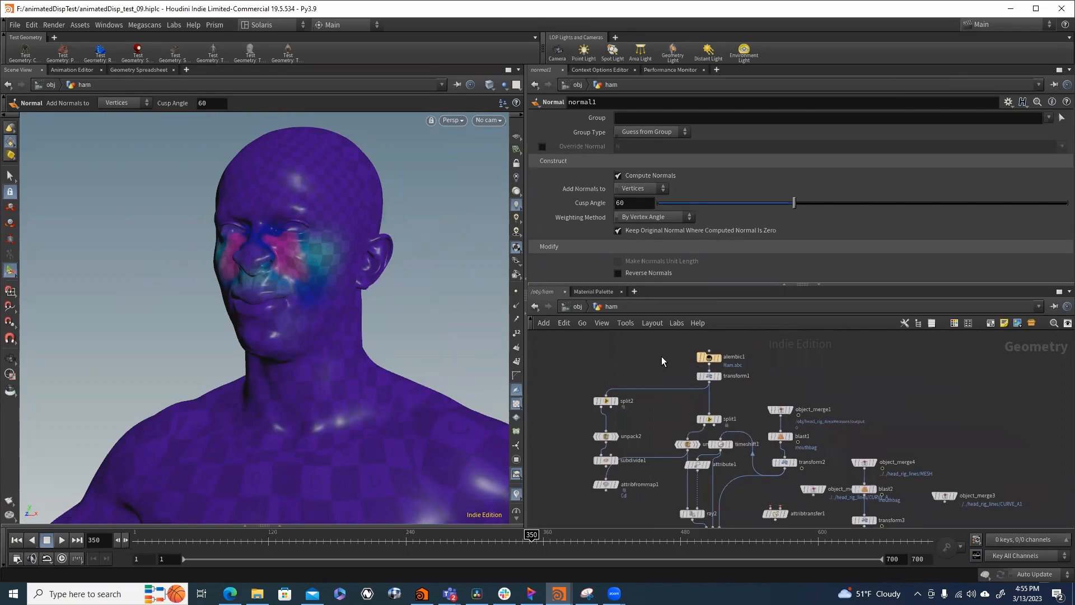
{"action": "left_click", "coordinate": [702, 376]}
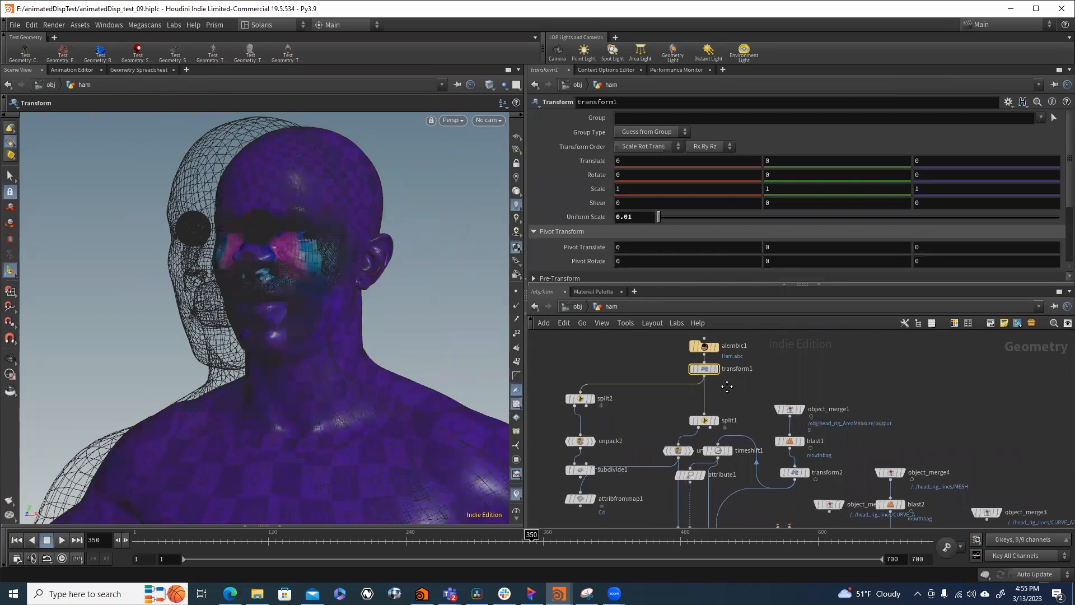
{"action": "scroll", "coordinate": [675, 399], "scroll_direction": "up", "scroll_amount": 2}
{"action": "scroll", "coordinate": [673, 399], "scroll_direction": "down", "scroll_amount": 3}
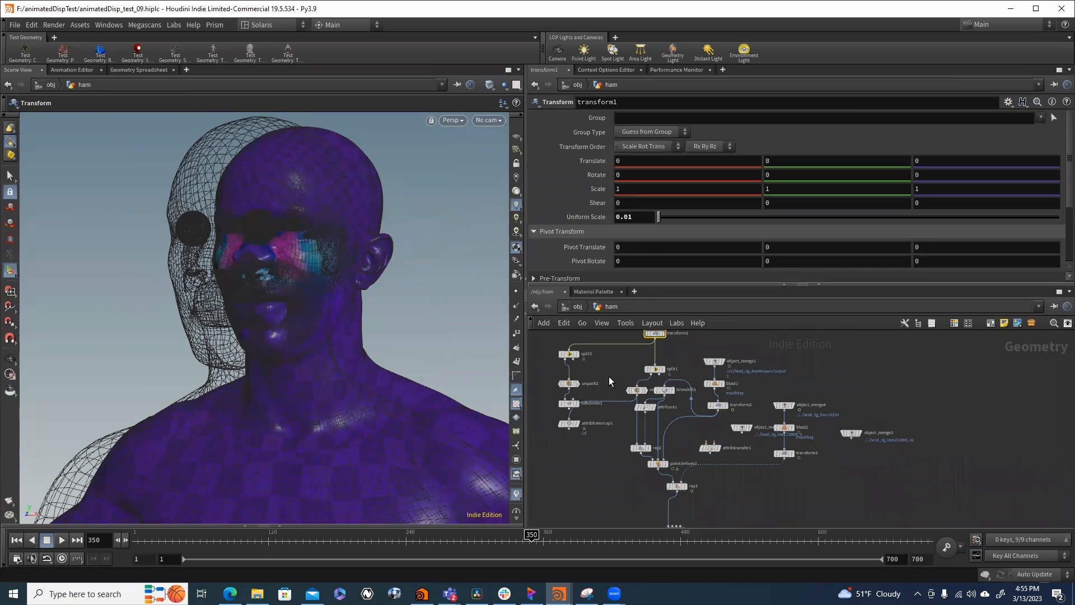
{"action": "scroll", "coordinate": [677, 370], "scroll_direction": "up", "scroll_amount": 3}
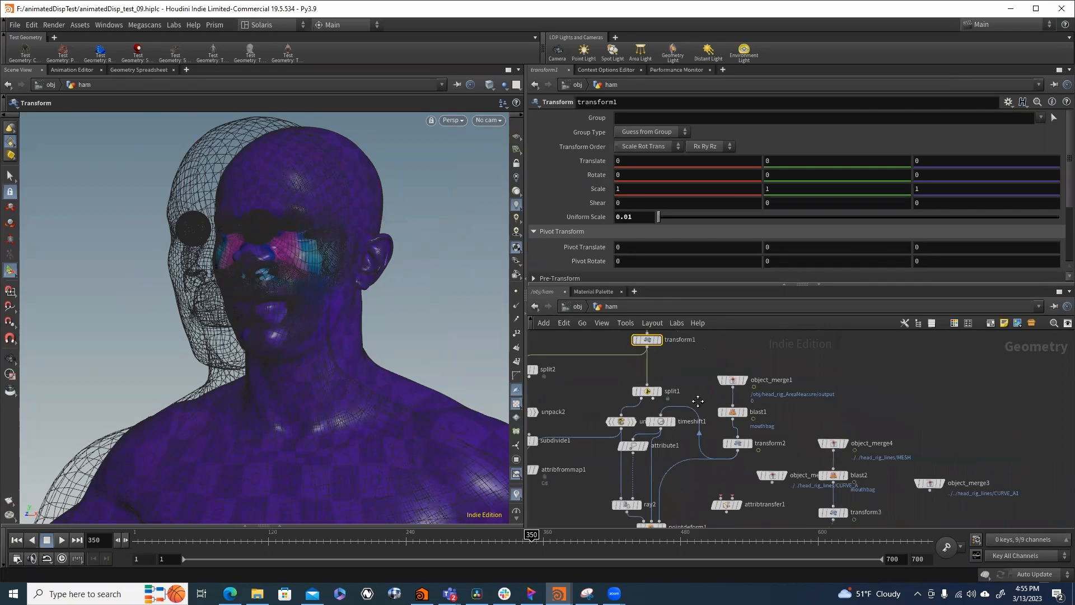
{"action": "left_click_drag", "start_coordinate": [690, 377], "coordinate": [628, 408]}
{"action": "middle_click_drag", "start_coordinate": [611, 450], "coordinate": [641, 412]}
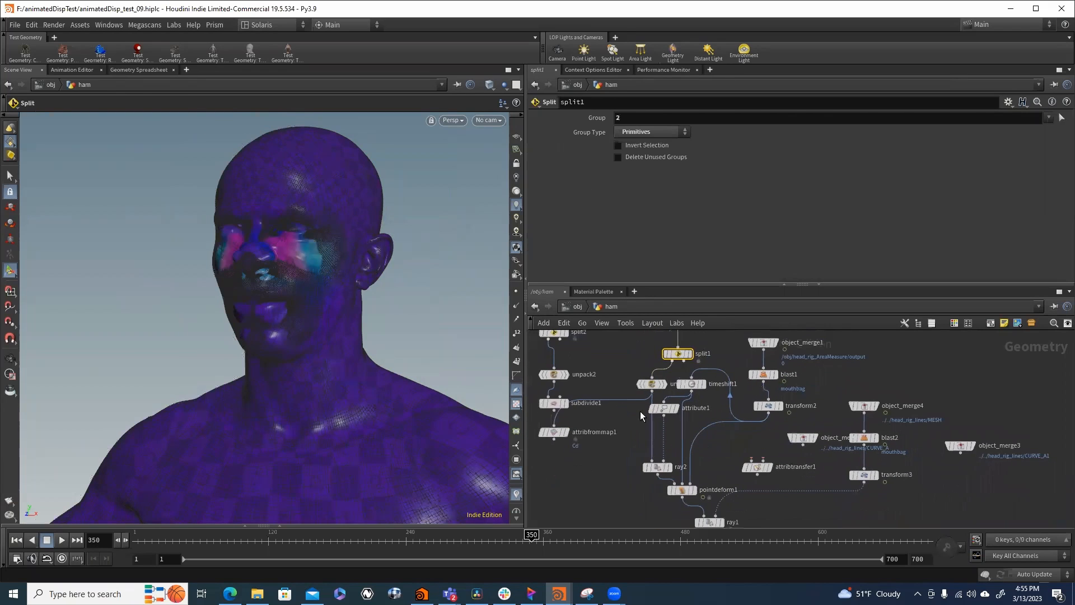
{"action": "left_click", "coordinate": [651, 384]}
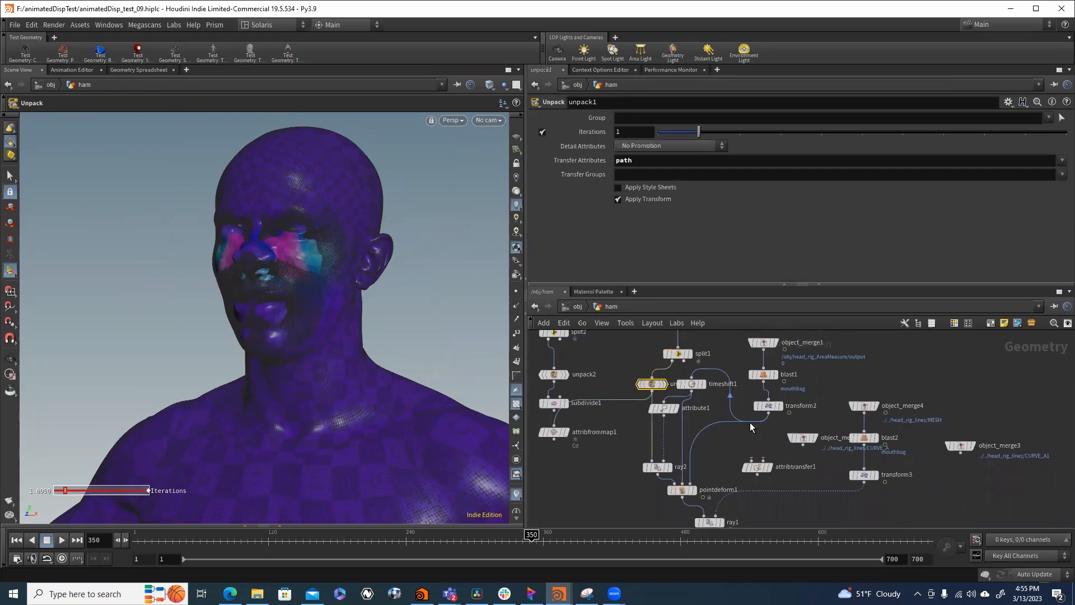
{"action": "left_click", "coordinate": [785, 410]}
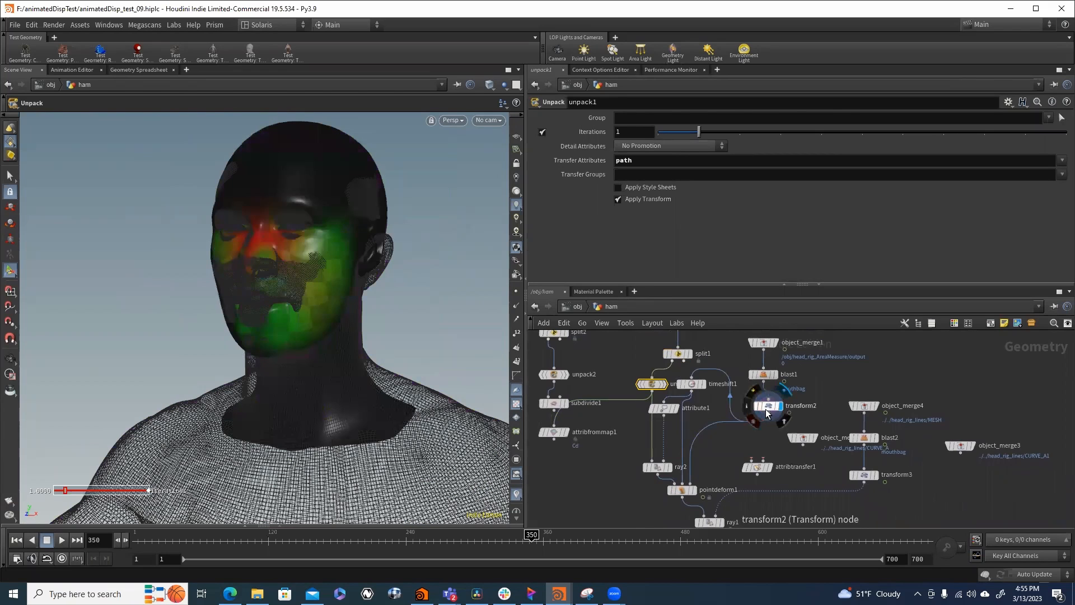
- Display the transform2, timeshift1 and attribute1 nodes one after another, reviewing the settings of timeshift1 and attribute1
{"action": "left_click", "coordinate": [769, 408]}
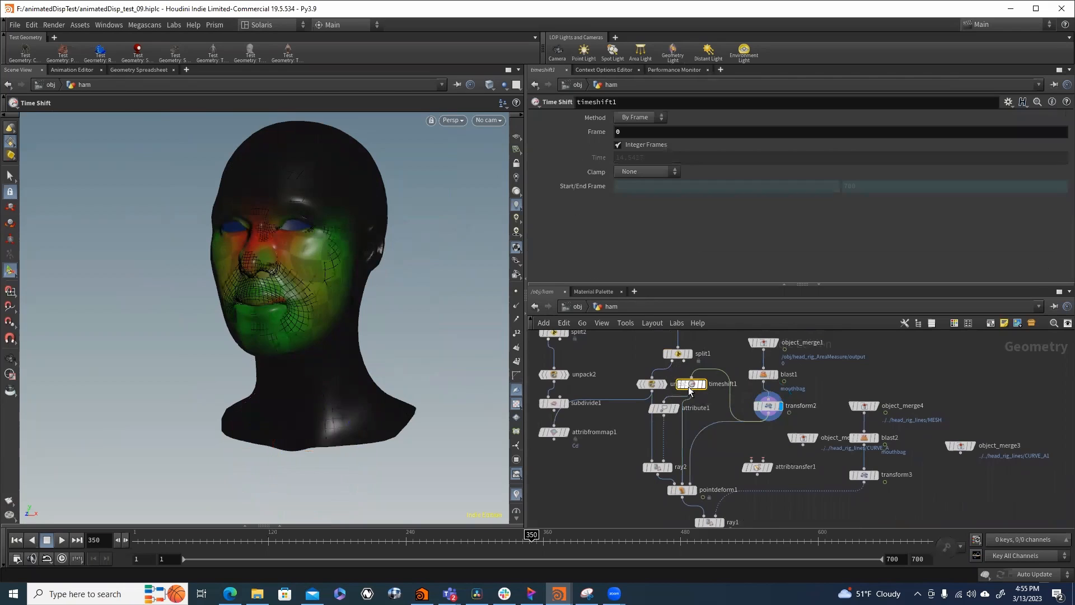
{"action": "left_click", "coordinate": [690, 386]}
{"action": "left_click", "coordinate": [703, 384]}
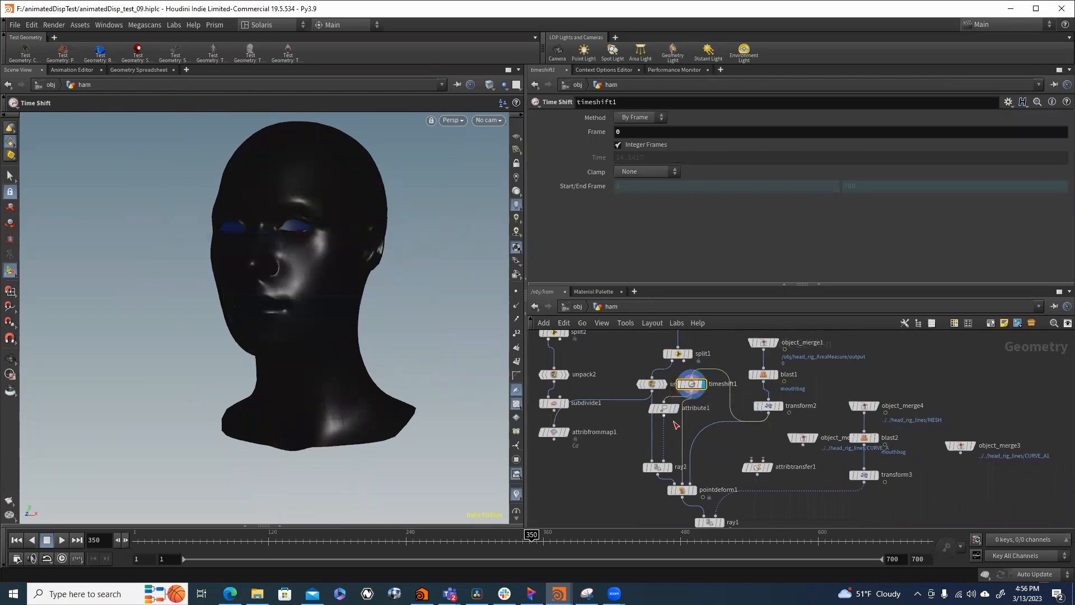
{"action": "left_click", "coordinate": [666, 409]}
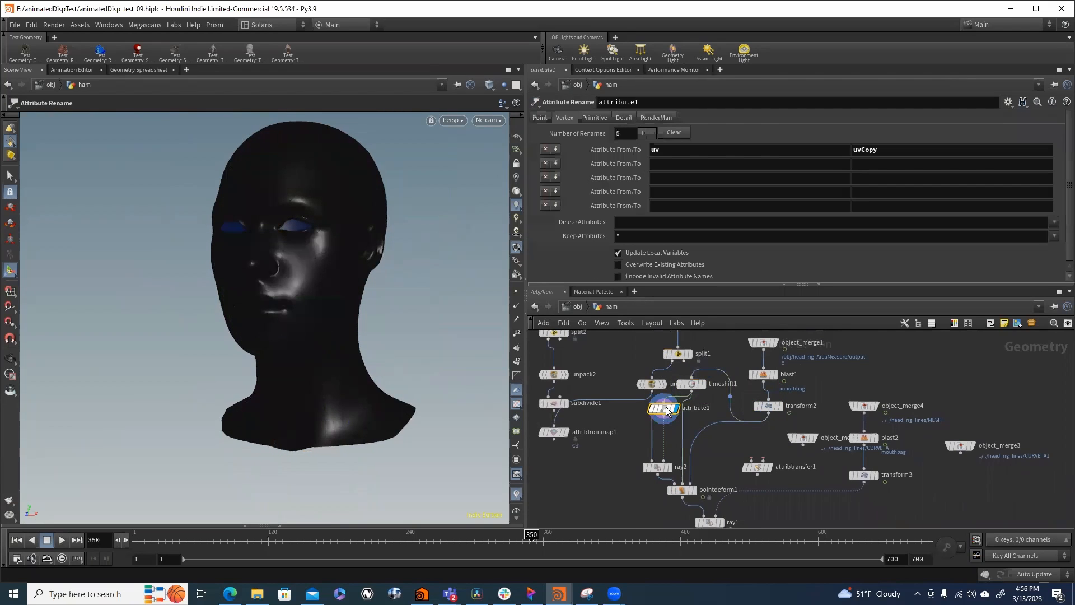
- Display ray2 and examine its Import Attributes from Hits settings, including the vertex attribute it transfers
{"action": "left_click", "coordinate": [659, 468]}
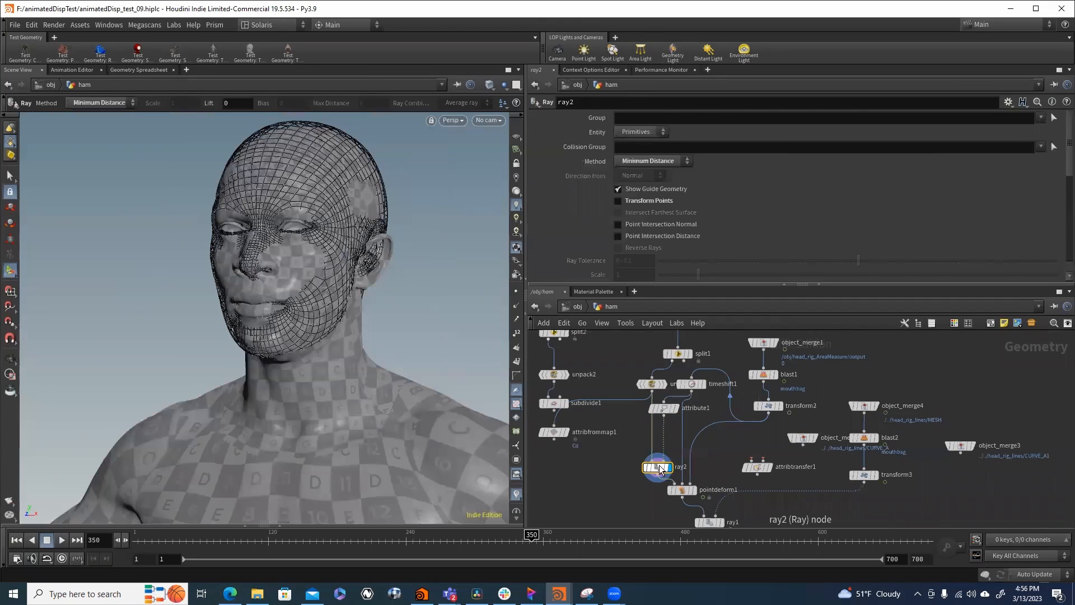
{"action": "scroll", "coordinate": [583, 244], "scroll_direction": "down", "scroll_amount": 5}
{"action": "scroll", "coordinate": [582, 250], "scroll_direction": "down", "scroll_amount": 5}
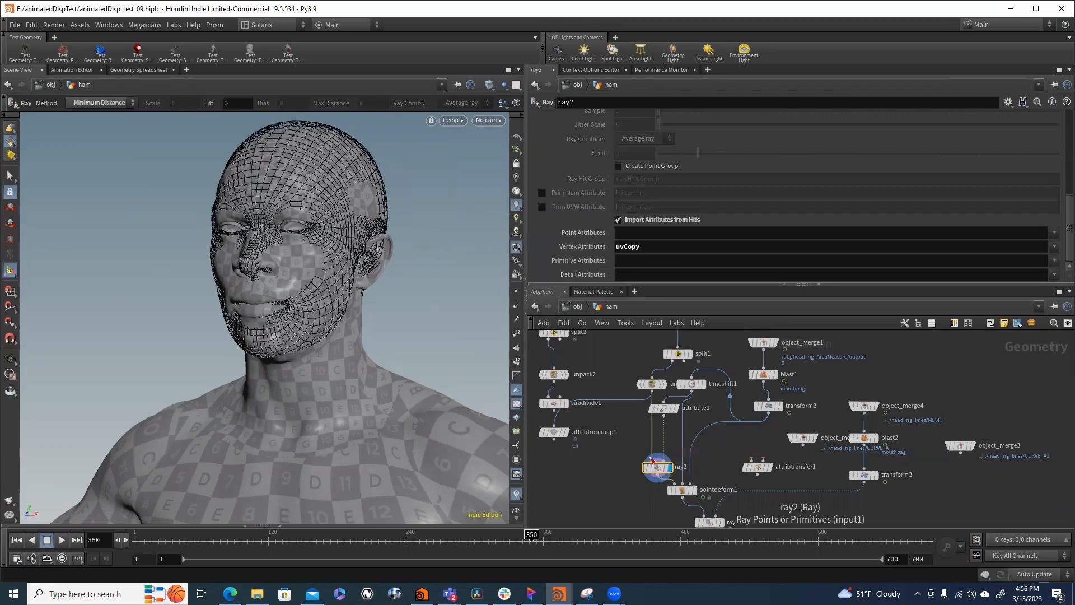
{"action": "scroll", "coordinate": [656, 474], "scroll_direction": "up", "scroll_amount": 3}
{"action": "left_click_drag", "start_coordinate": [657, 474], "coordinate": [656, 457]}
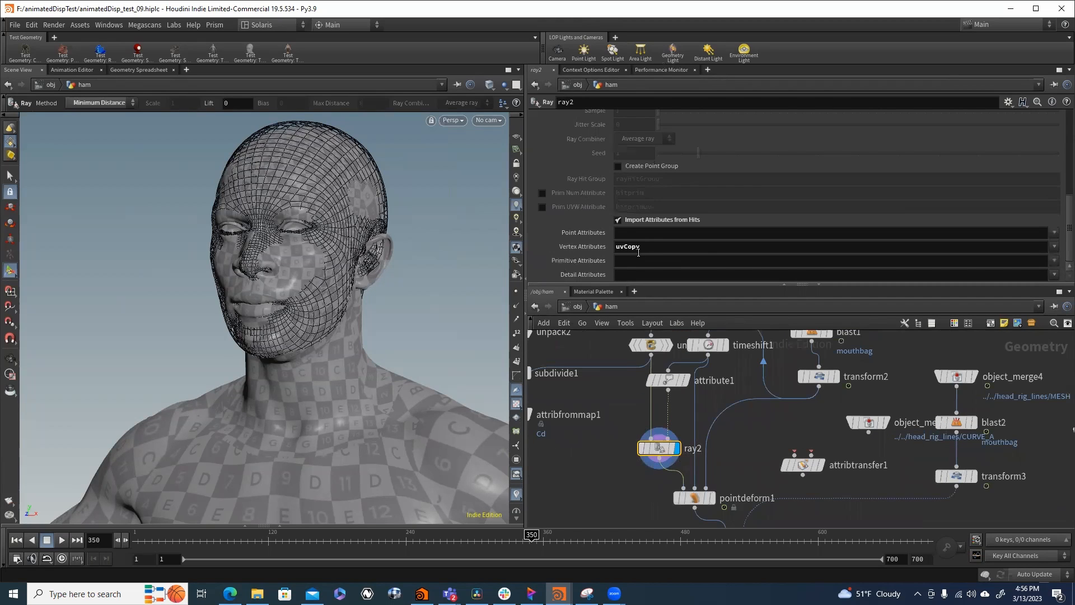
- Display split1 and unpack1 to examine the character mesh that feeds into ray2
{"action": "scroll", "coordinate": [850, 394], "scroll_direction": "up", "scroll_amount": 3}
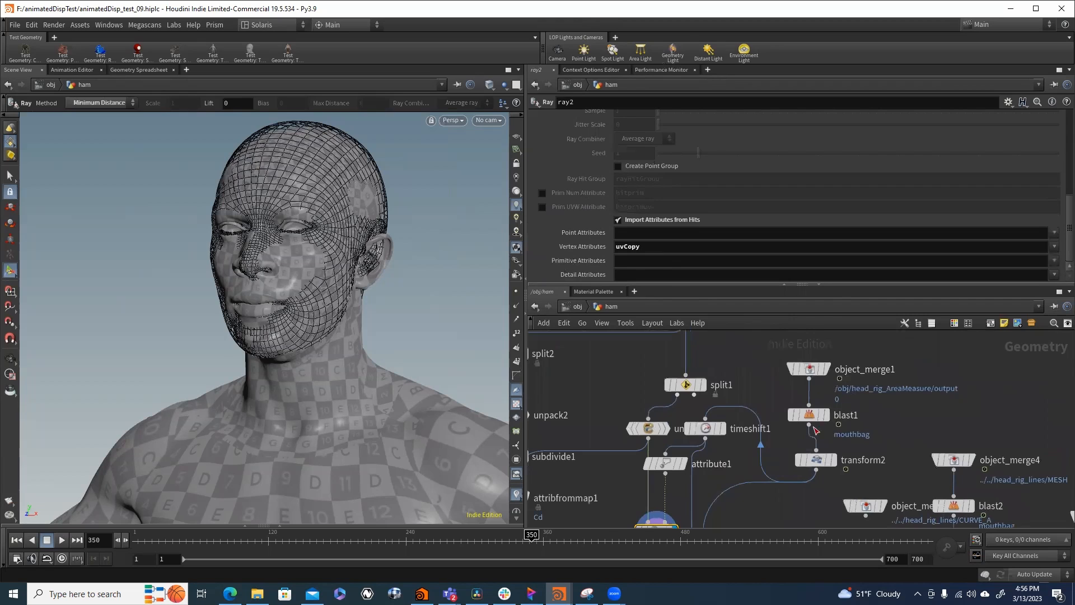
{"action": "middle_click_drag", "start_coordinate": [816, 430], "coordinate": [833, 474]}
{"action": "left_click", "coordinate": [721, 436]}
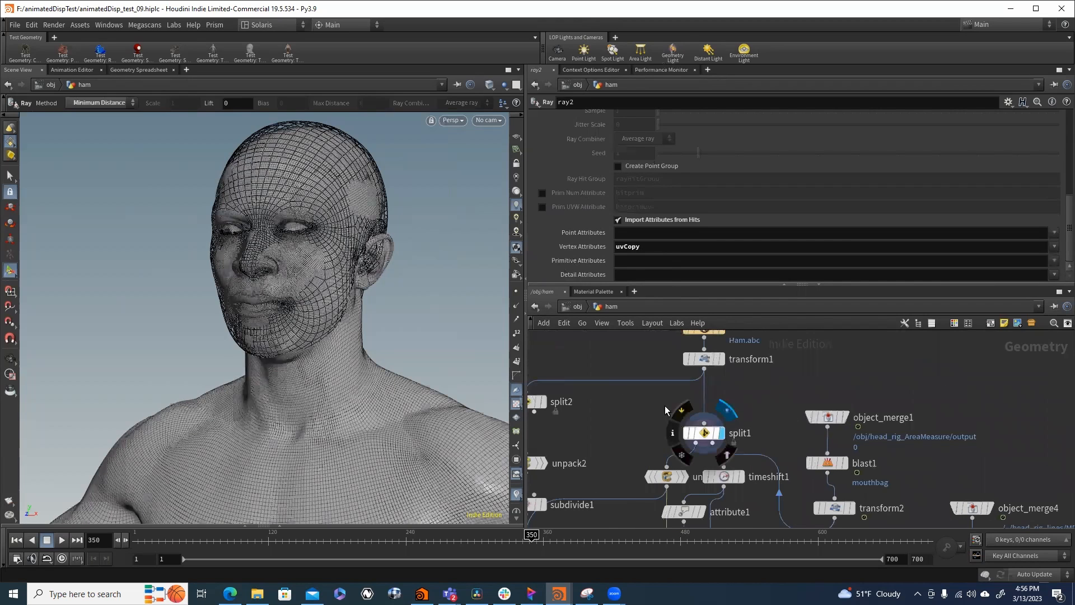
{"action": "left_click", "coordinate": [644, 426]}
{"action": "left_click", "coordinate": [686, 477]}
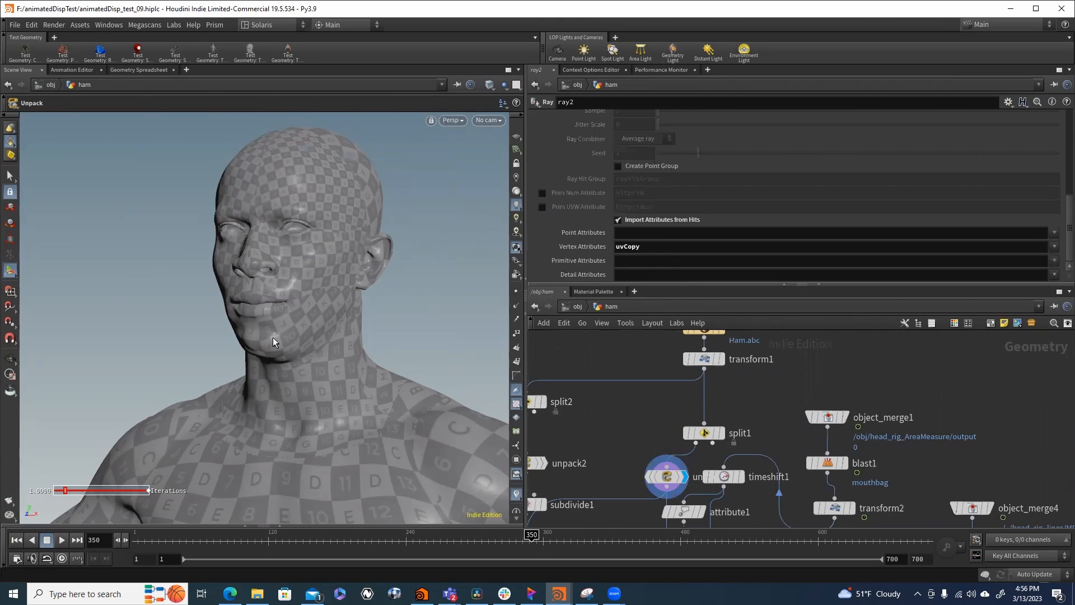
{"action": "middle_click_drag", "start_coordinate": [653, 523], "coordinate": [641, 429]}
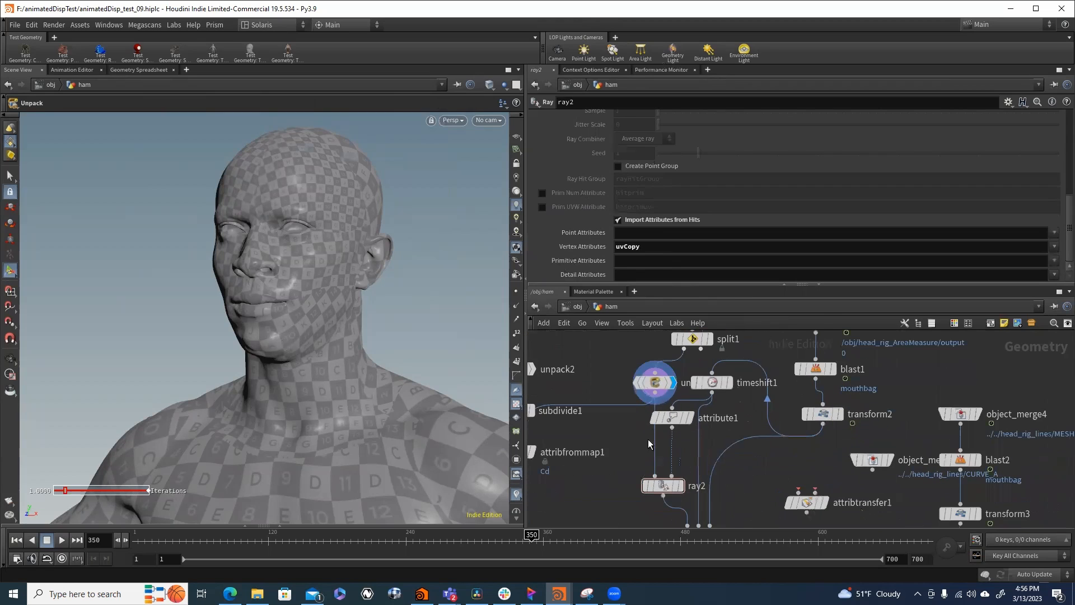
{"action": "middle_click_drag", "start_coordinate": [719, 485], "coordinate": [711, 483]}
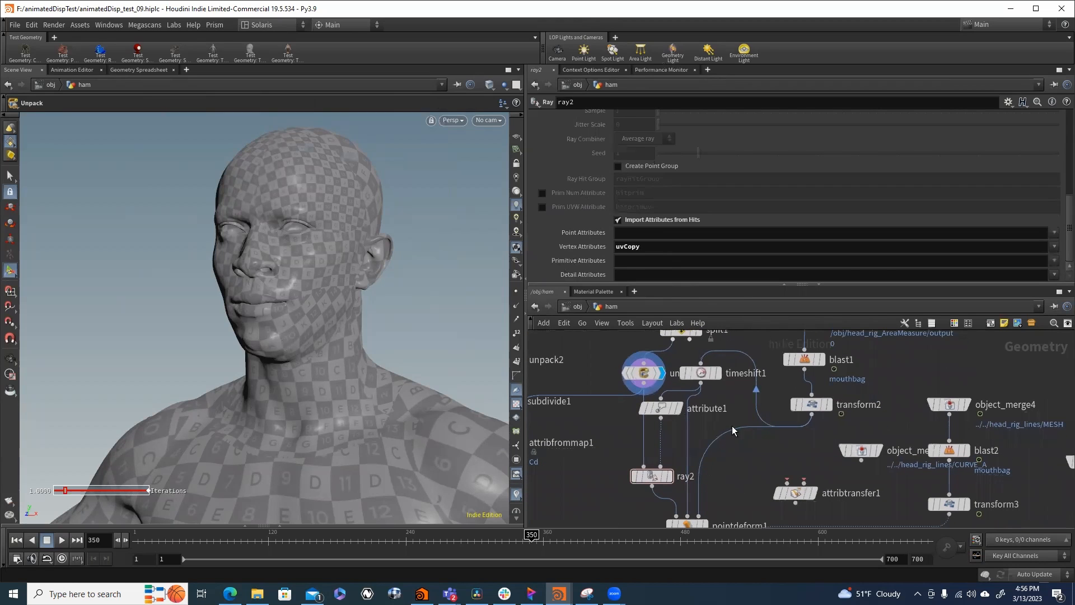
{"action": "middle_click_drag", "start_coordinate": [779, 418], "coordinate": [786, 446]}
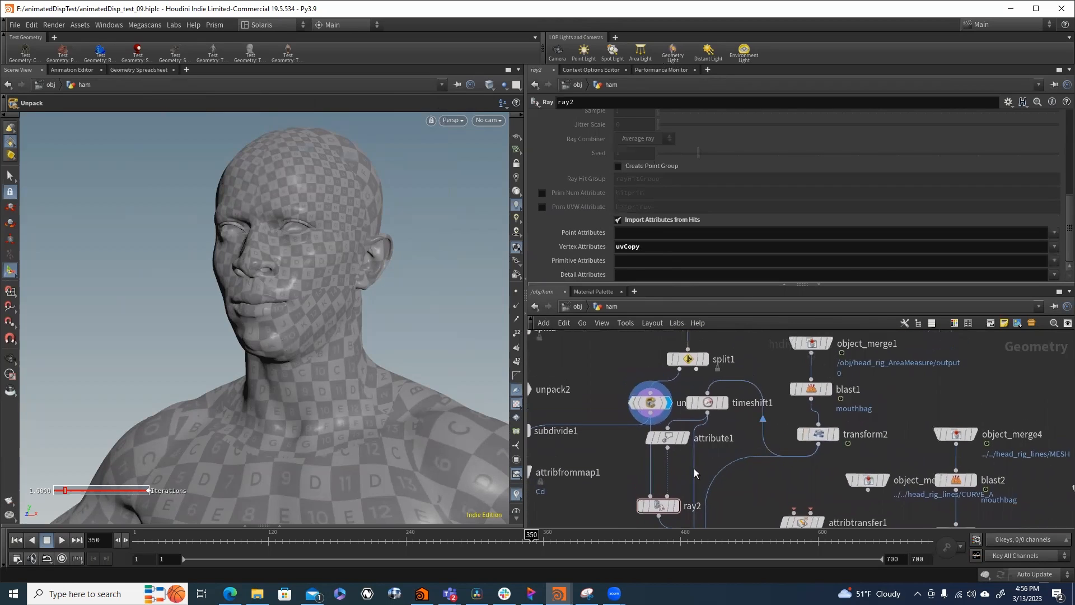
- Trace the rest-pose branch by displaying timeshift1 and attribute1, and check the vertex attribute rename in attribute1
{"action": "mouse_move", "coordinate": [688, 441]}
{"action": "left_click", "coordinate": [725, 402]}
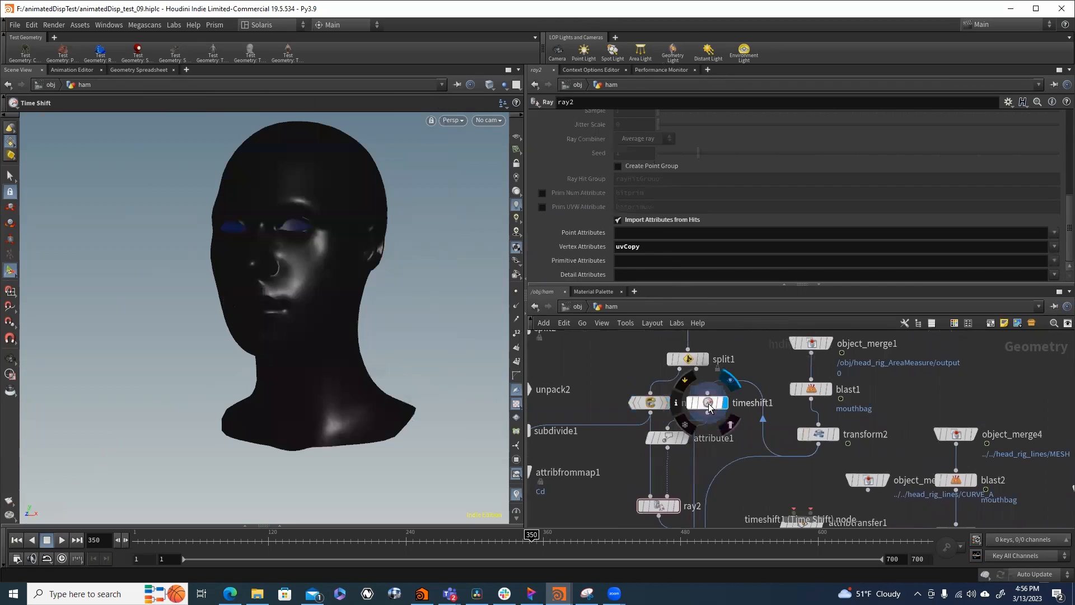
{"action": "left_click", "coordinate": [686, 443]}
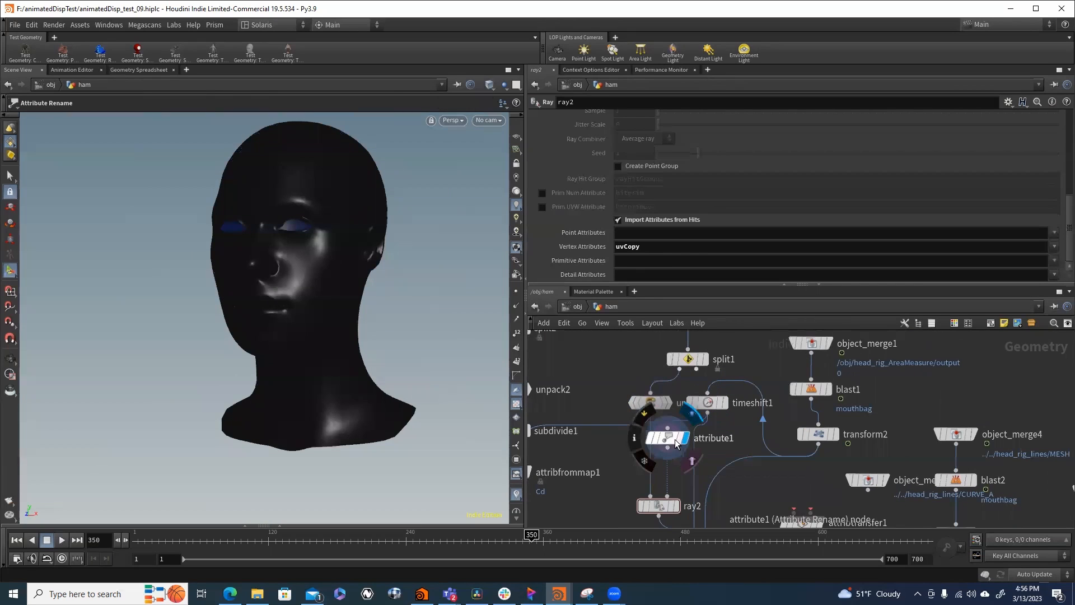
{"action": "left_click", "coordinate": [664, 437]}
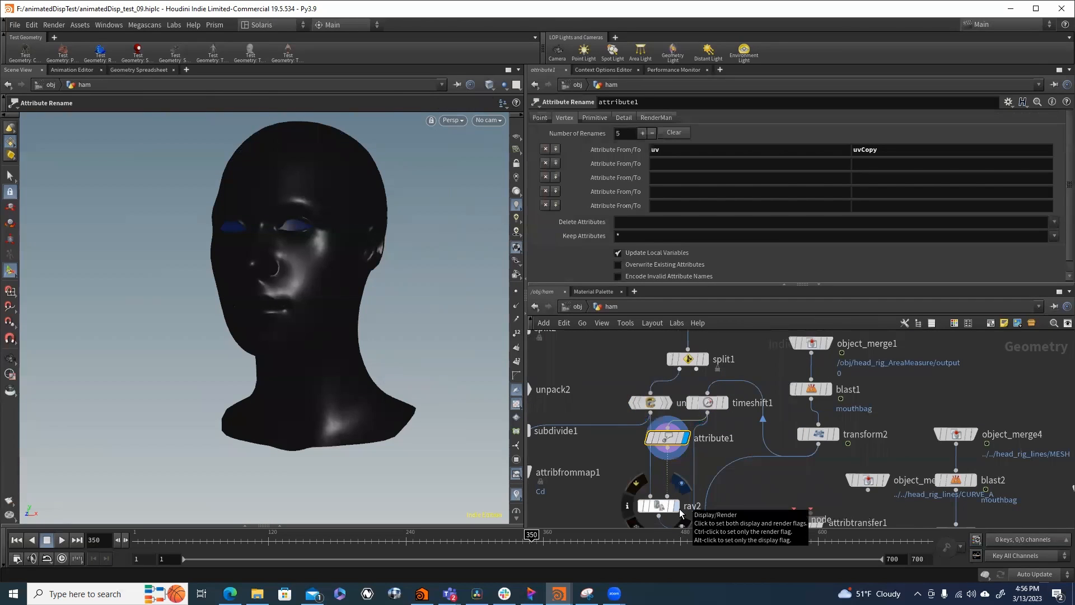
{"action": "left_click", "coordinate": [667, 448]}
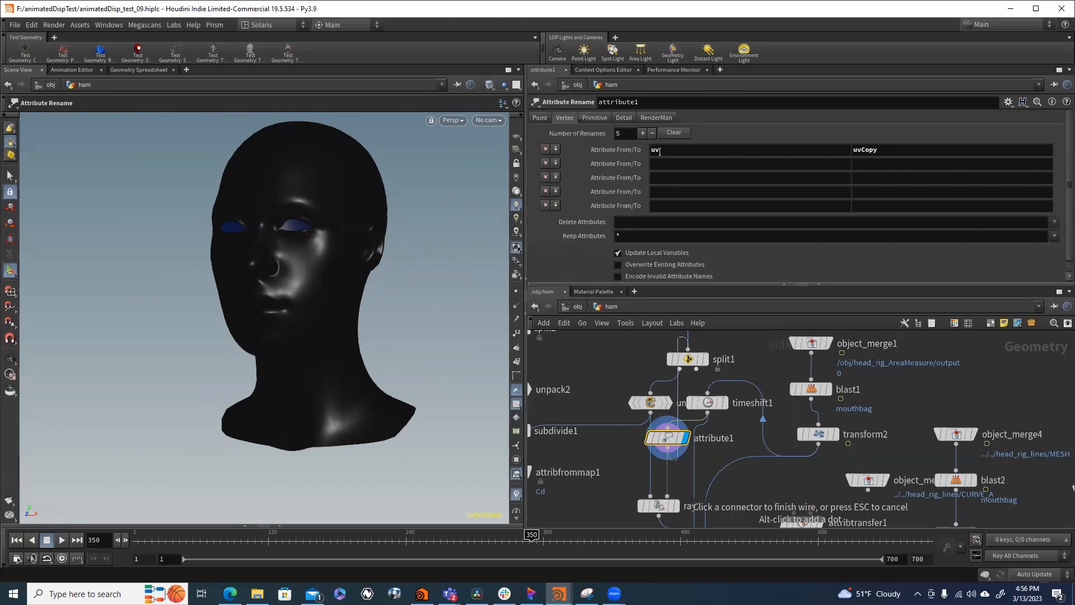
{"action": "key", "text": "Tab"}
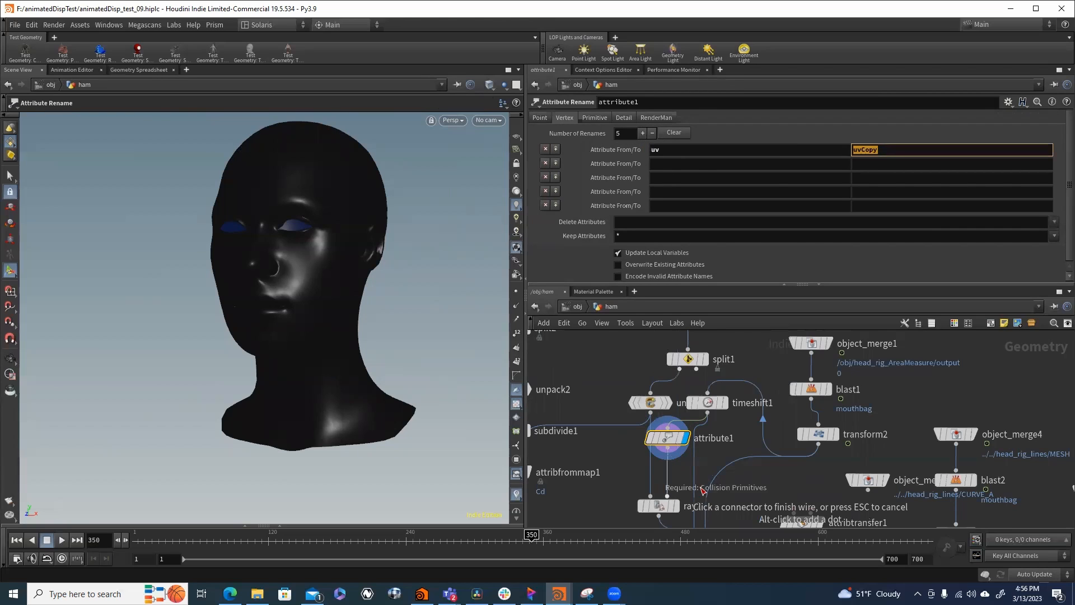
{"action": "middle_click_drag", "start_coordinate": [744, 513], "coordinate": [748, 458]}
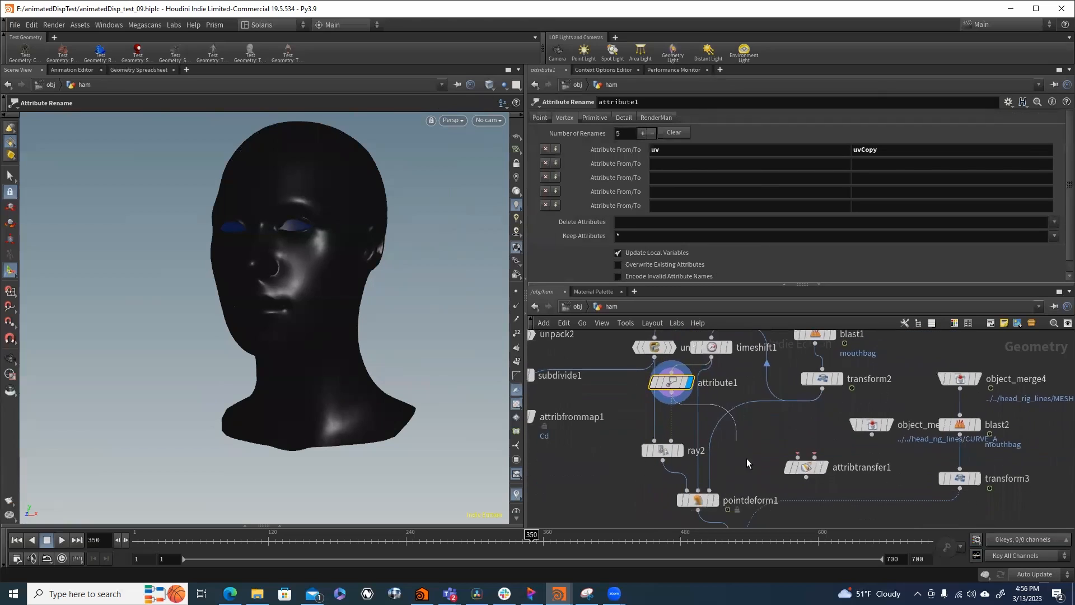
{"action": "key", "text": "Escape"}
- Display ray2, compare the mesh with Transform Points on and off, leave it off, and revisit its vertex attribute import setting
{"action": "left_click", "coordinate": [679, 450]}
{"action": "left_click", "coordinate": [661, 449]}
{"action": "scroll", "coordinate": [577, 188], "scroll_direction": "down", "scroll_amount": 5}
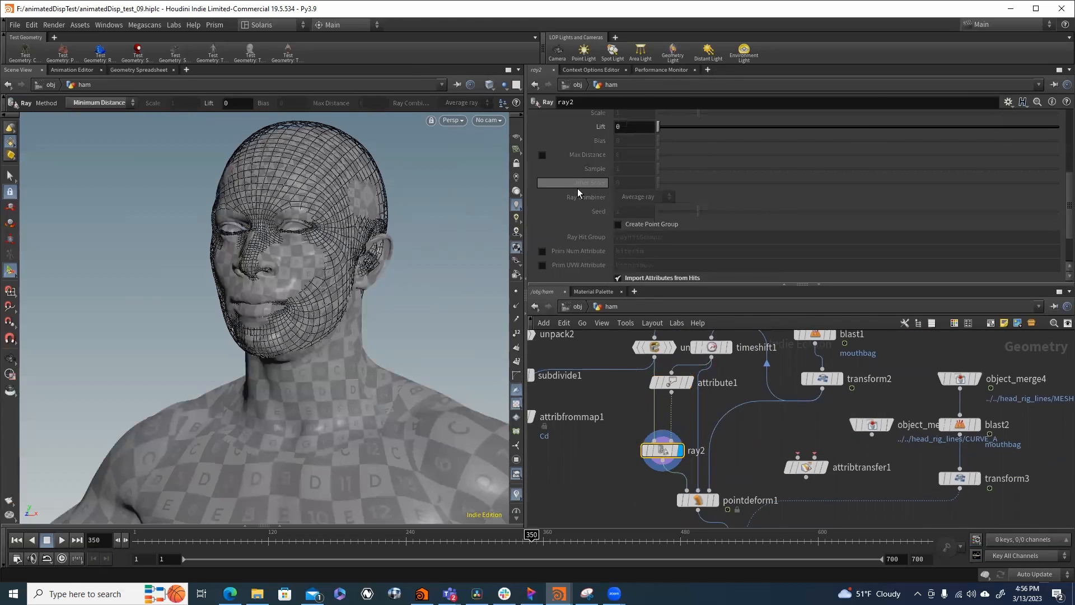
{"action": "scroll", "coordinate": [579, 191], "scroll_direction": "up", "scroll_amount": 3}
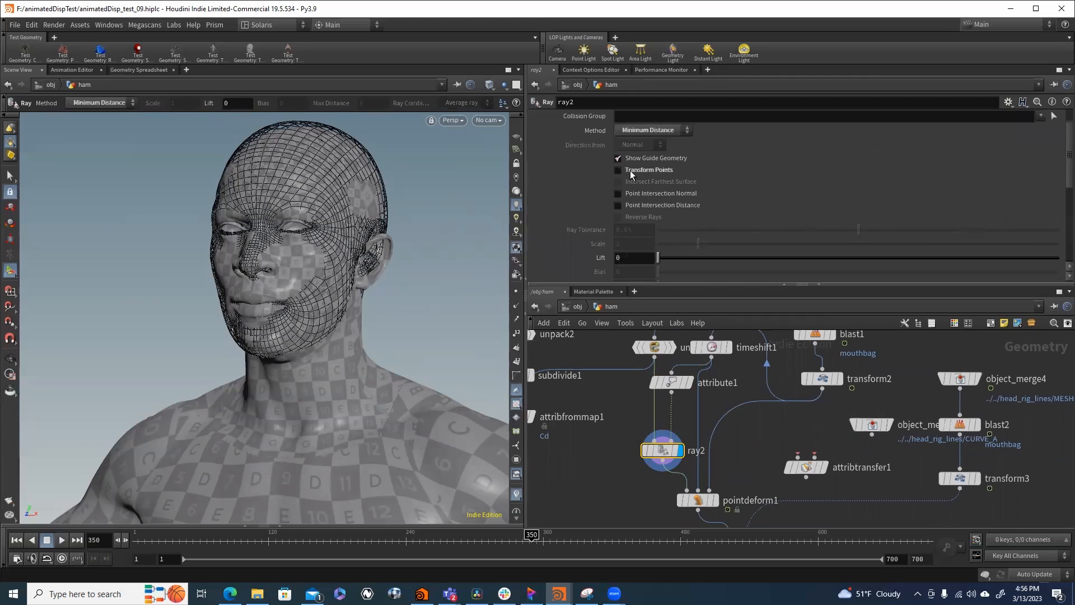
{"action": "left_click", "coordinate": [627, 168]}
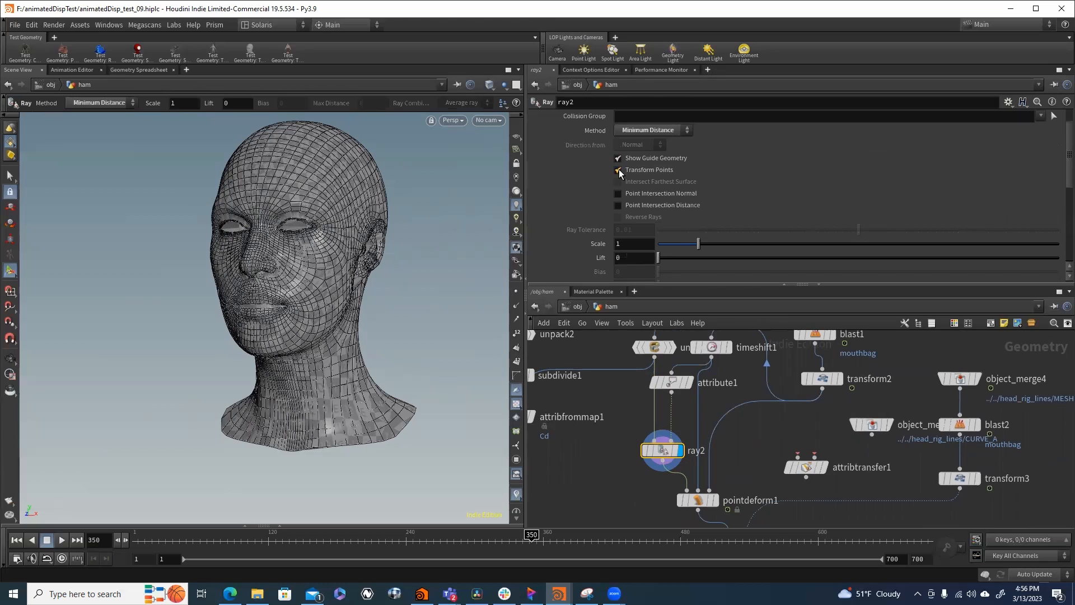
{"action": "left_click", "coordinate": [619, 169]}
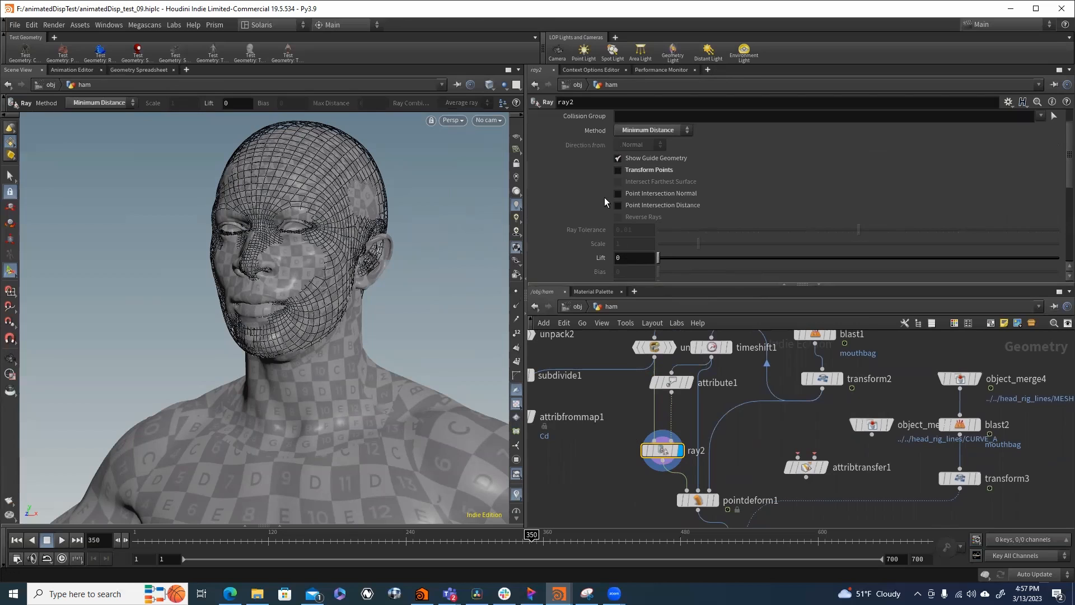
{"action": "scroll", "coordinate": [564, 226], "scroll_direction": "down", "scroll_amount": 8}
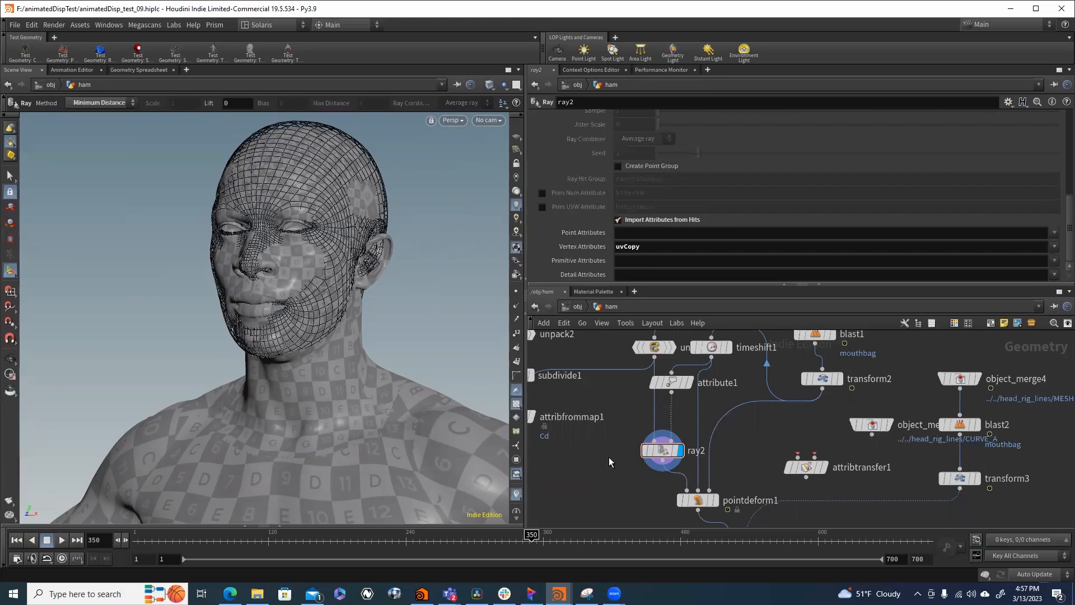
- Display pointdeform1 and review its capture and deform settings
{"action": "middle_click_drag", "start_coordinate": [610, 457], "coordinate": [599, 367]}
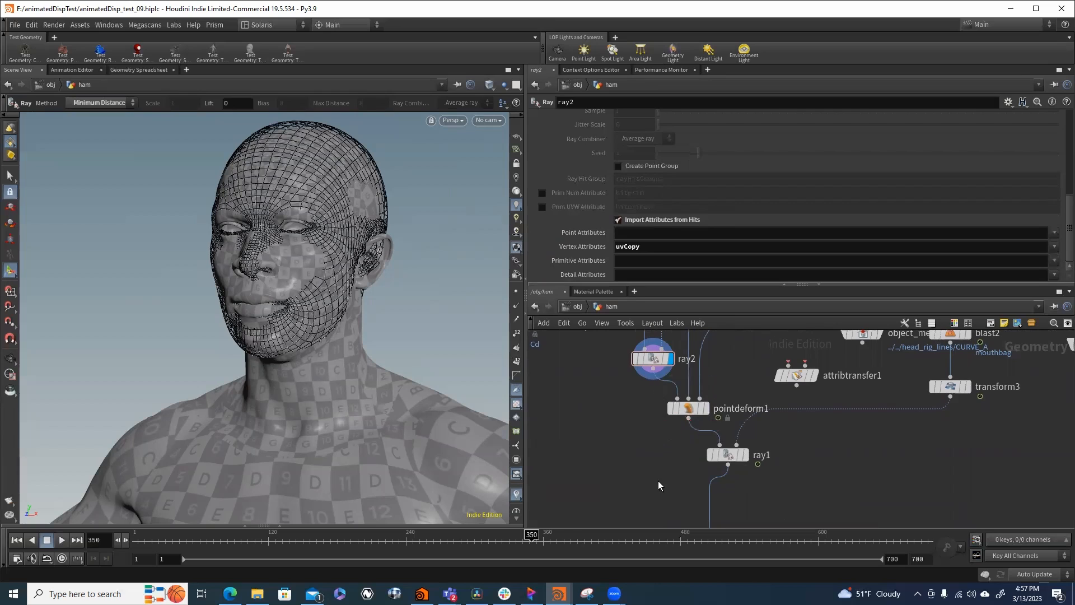
{"action": "middle_click_drag", "start_coordinate": [658, 481], "coordinate": [629, 514]}
{"action": "scroll", "coordinate": [633, 509], "scroll_direction": "down", "scroll_amount": 4}
{"action": "scroll", "coordinate": [648, 470], "scroll_direction": "up", "scroll_amount": 2}
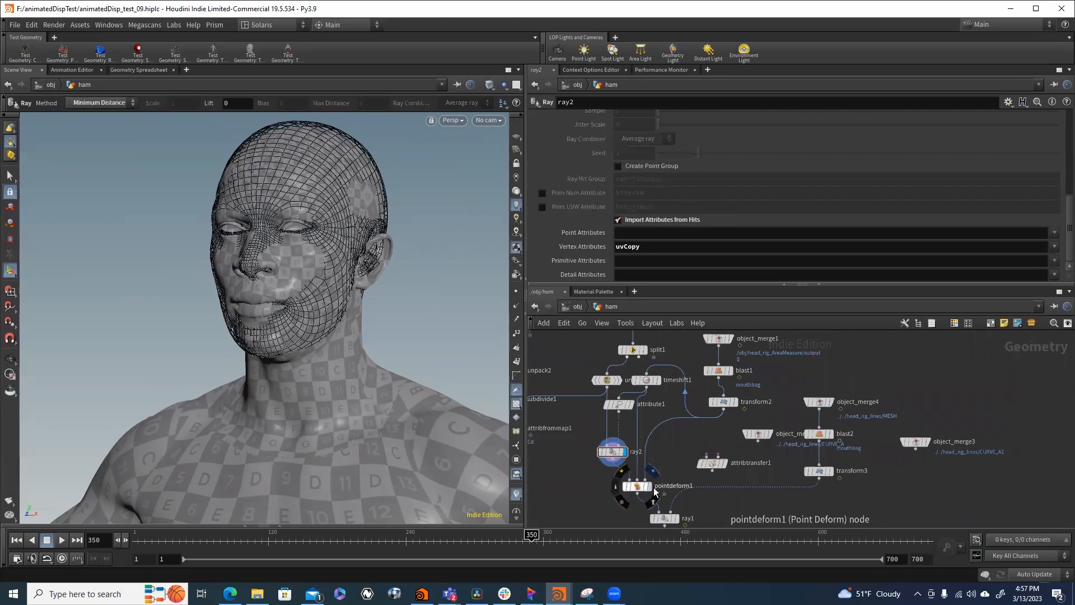
{"action": "left_click", "coordinate": [646, 486]}
{"action": "left_click", "coordinate": [641, 488]}
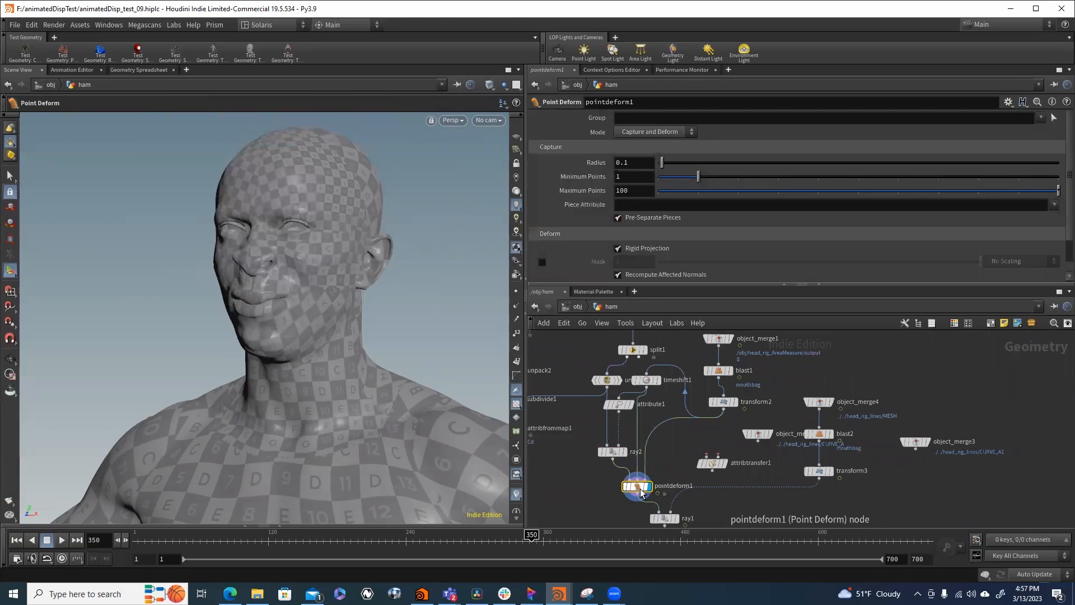
{"action": "scroll", "coordinate": [635, 489], "scroll_direction": "up", "scroll_amount": 2}
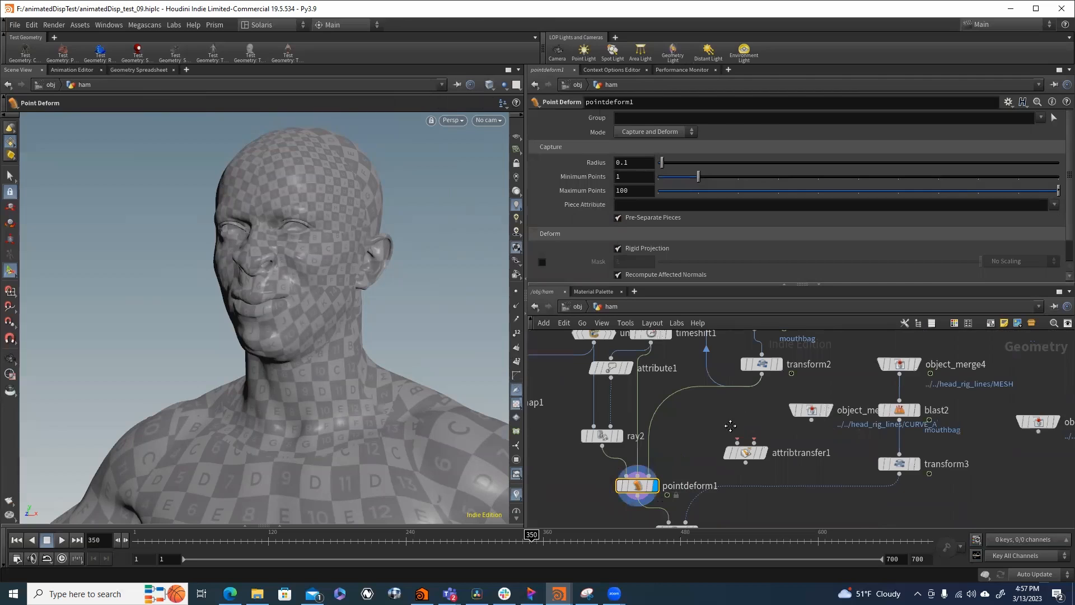
- Compare the deforming mesh from transform2 with the rest pose from timeshift1, and return the display to pointdeform1
{"action": "middle_click_drag", "start_coordinate": [729, 427], "coordinate": [676, 472]}
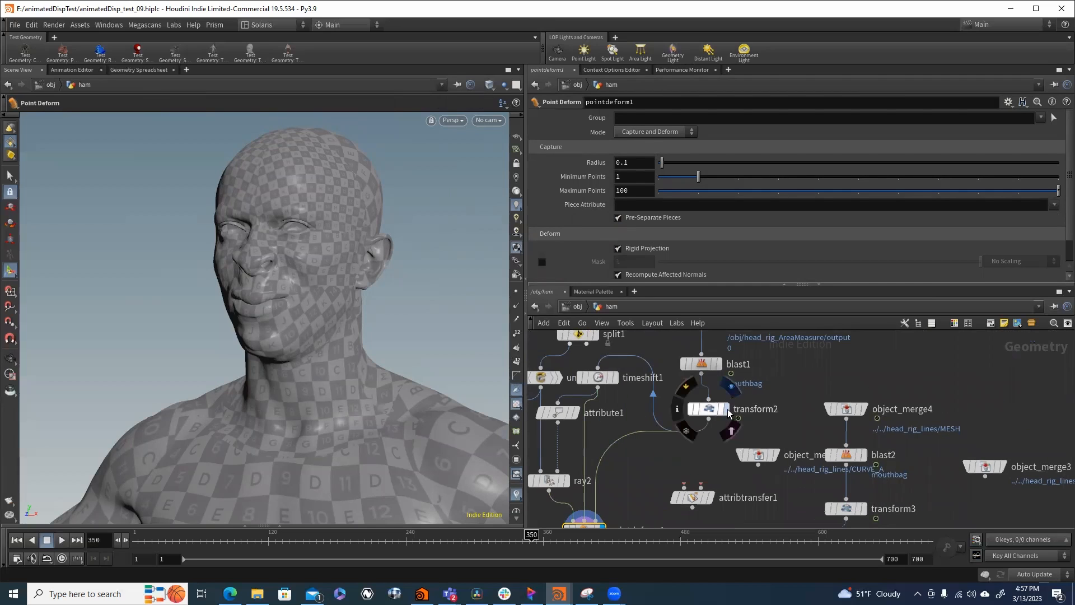
{"action": "left_click", "coordinate": [727, 410]}
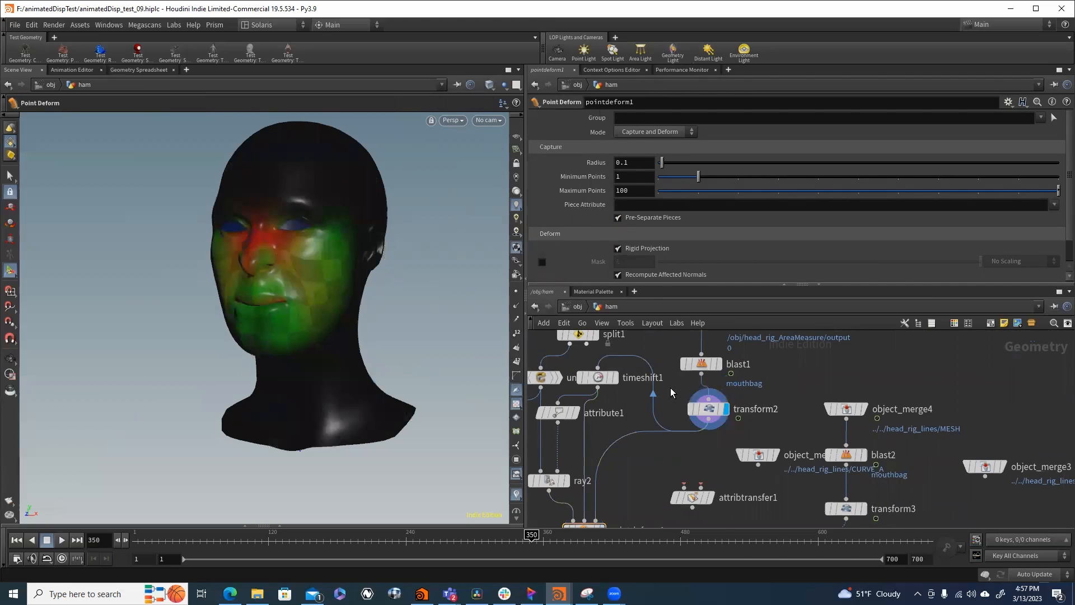
{"action": "left_click", "coordinate": [616, 377]}
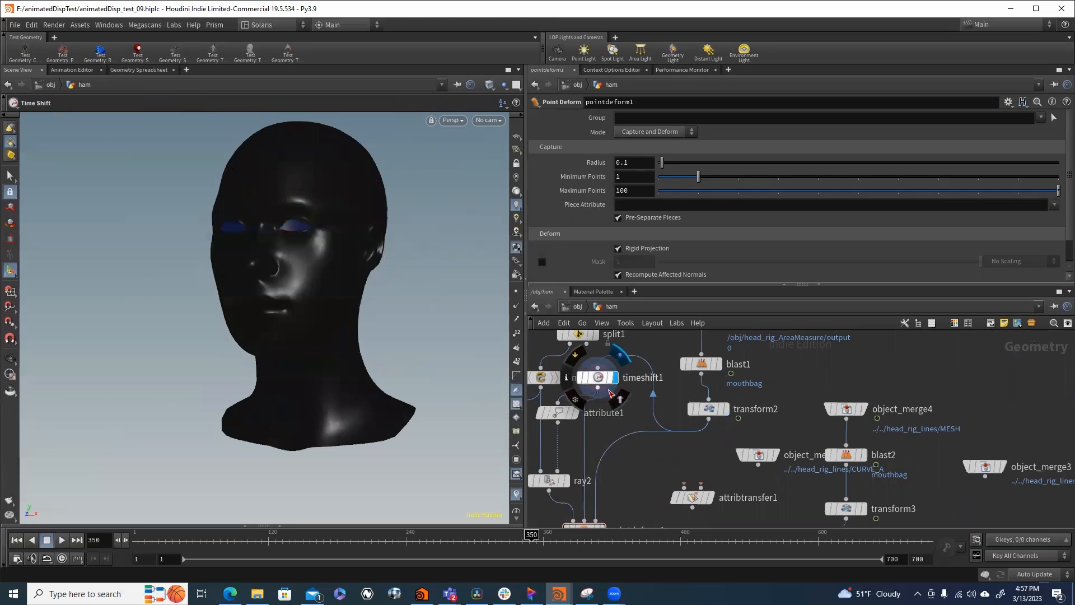
{"action": "middle_click_drag", "start_coordinate": [620, 450], "coordinate": [648, 396]}
{"action": "middle_click_drag", "start_coordinate": [611, 366], "coordinate": [611, 385]}
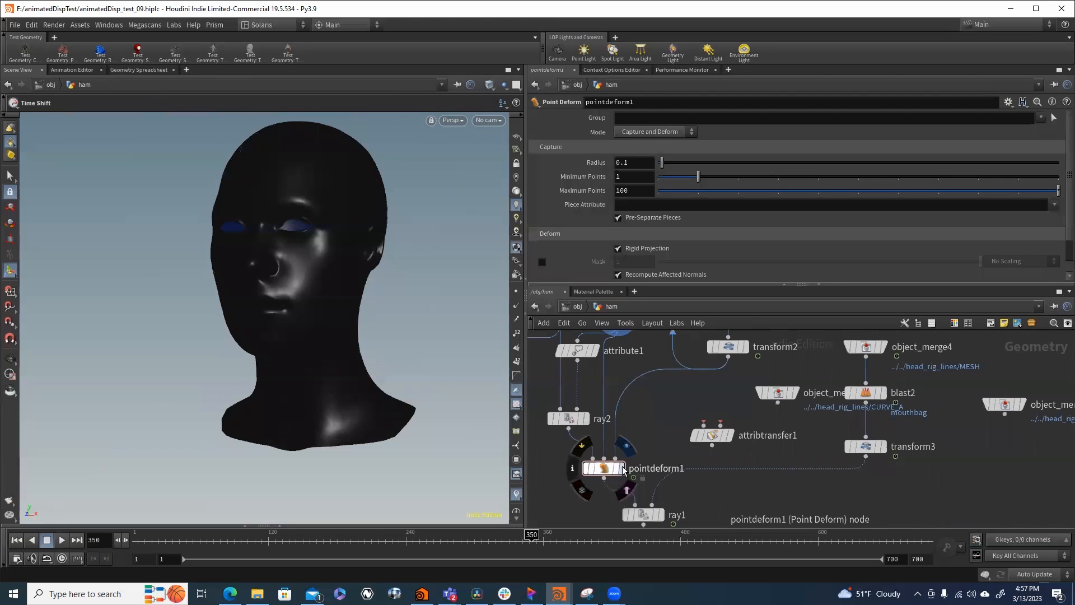
{"action": "left_click", "coordinate": [626, 445]}
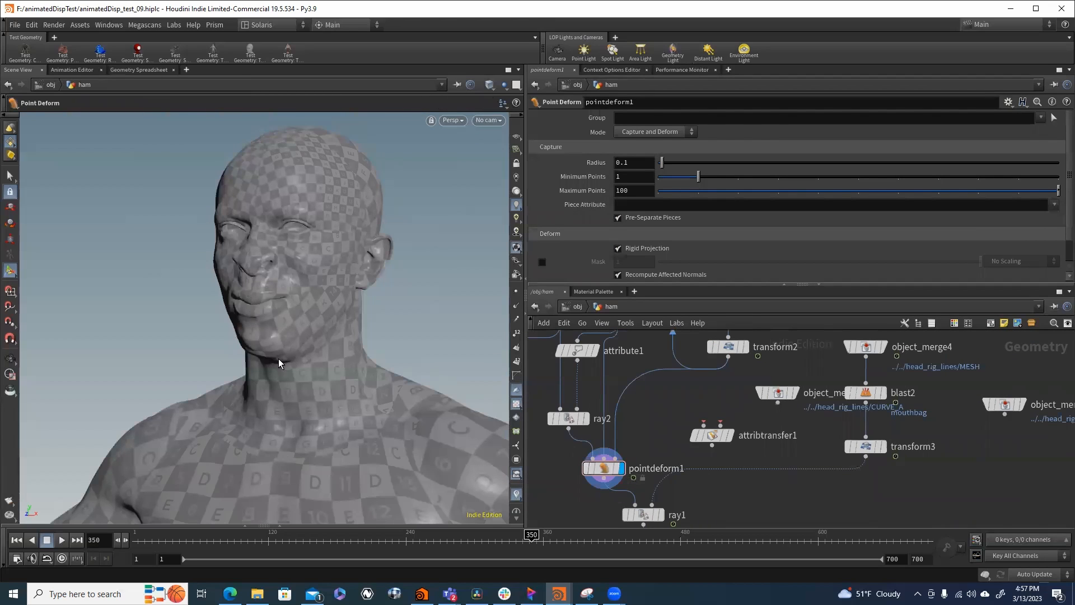
- Scrub the timeline to examine the deformed face animation, stop at frame 315, and frame the nodes around pointdeform1 and ray1
{"action": "left_click_drag", "start_coordinate": [535, 536], "coordinate": [662, 539]}
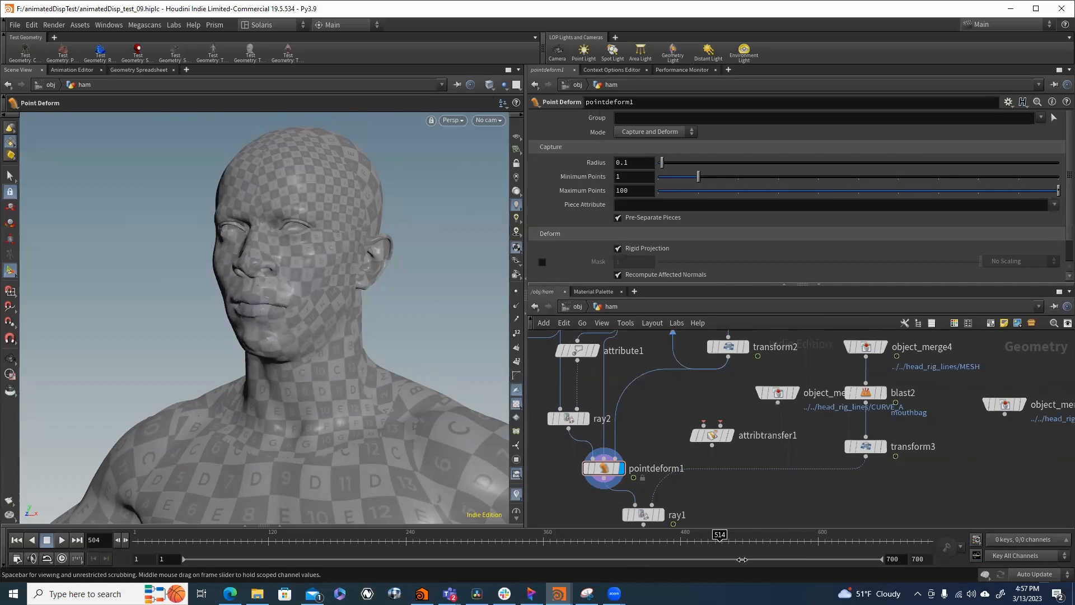
{"action": "left_click_drag", "start_coordinate": [408, 546], "coordinate": [493, 539]}
{"action": "scroll", "coordinate": [703, 501], "scroll_direction": "down", "scroll_amount": 5}
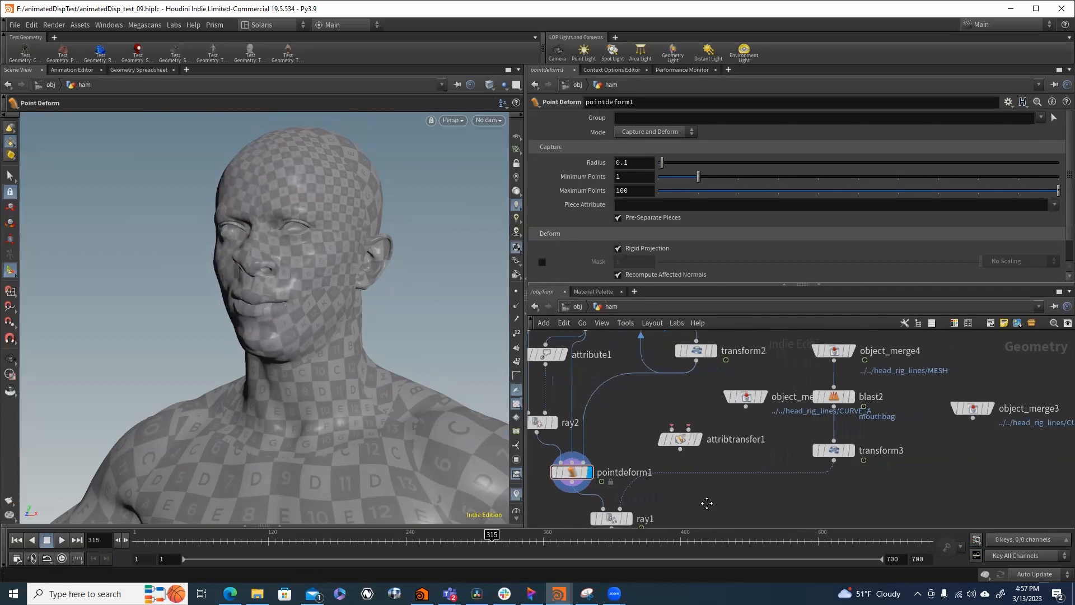
{"action": "middle_click_drag", "start_coordinate": [687, 494], "coordinate": [690, 478]}
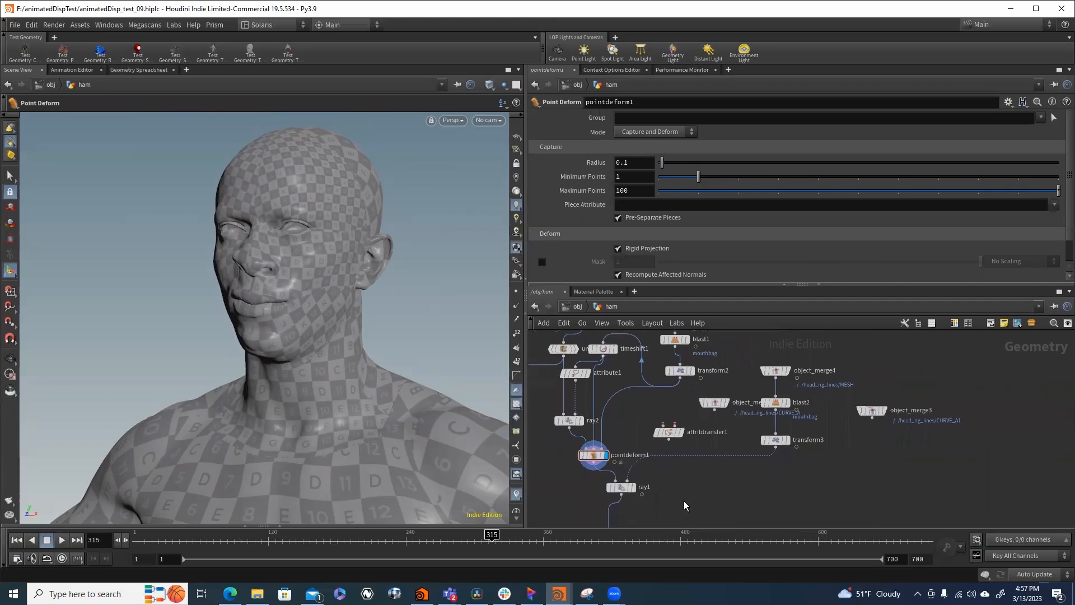
- Compare the source head from transform3 with the ray1 result, and review ray1's Minimum Distance method and point attribute import settings
{"action": "left_click_drag", "start_coordinate": [682, 505], "coordinate": [614, 480]}
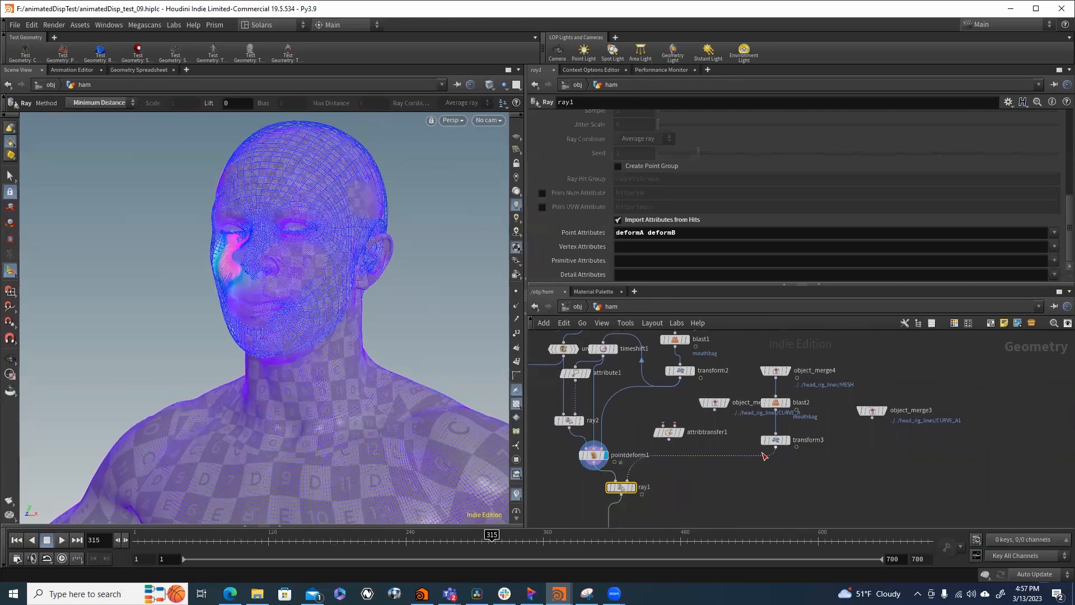
{"action": "left_click", "coordinate": [788, 441]}
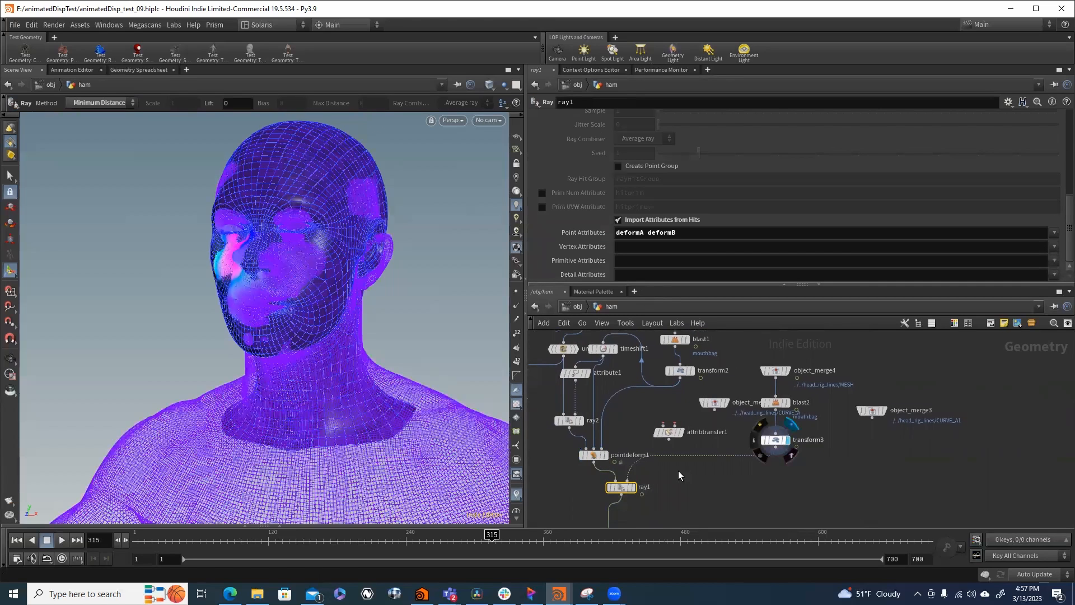
{"action": "scroll", "coordinate": [657, 463], "scroll_direction": "up", "scroll_amount": 5}
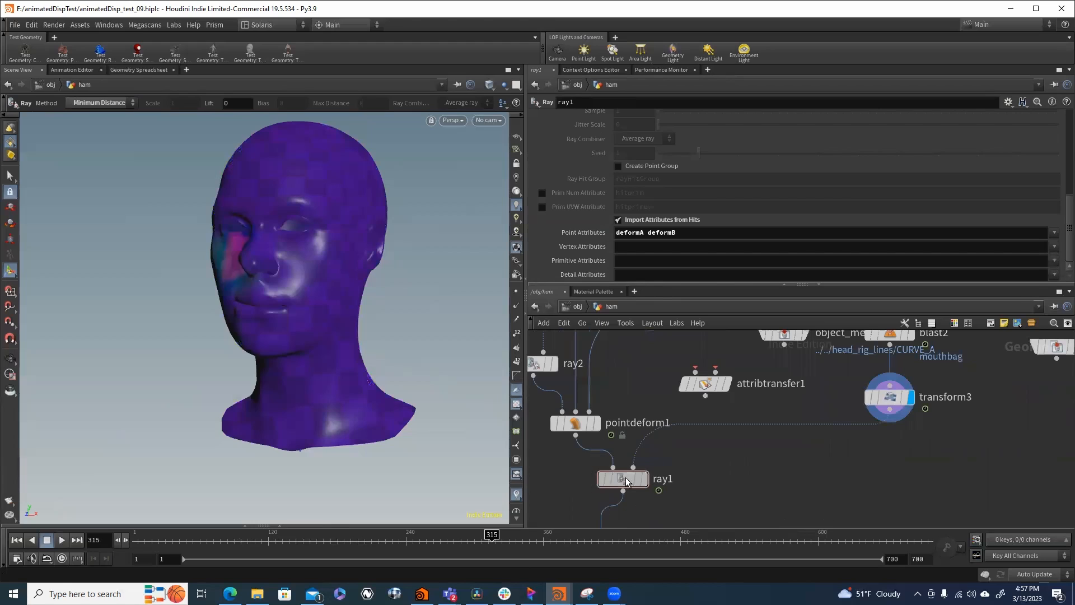
{"action": "left_click", "coordinate": [627, 481]}
{"action": "left_click", "coordinate": [644, 479]}
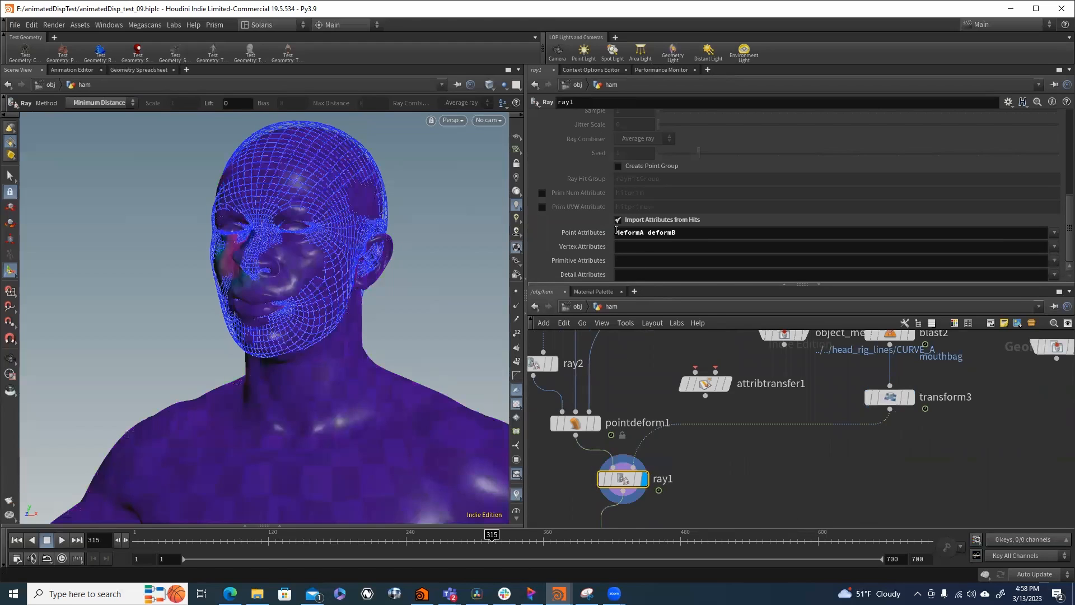
{"action": "scroll", "coordinate": [590, 241], "scroll_direction": "up", "scroll_amount": 6}
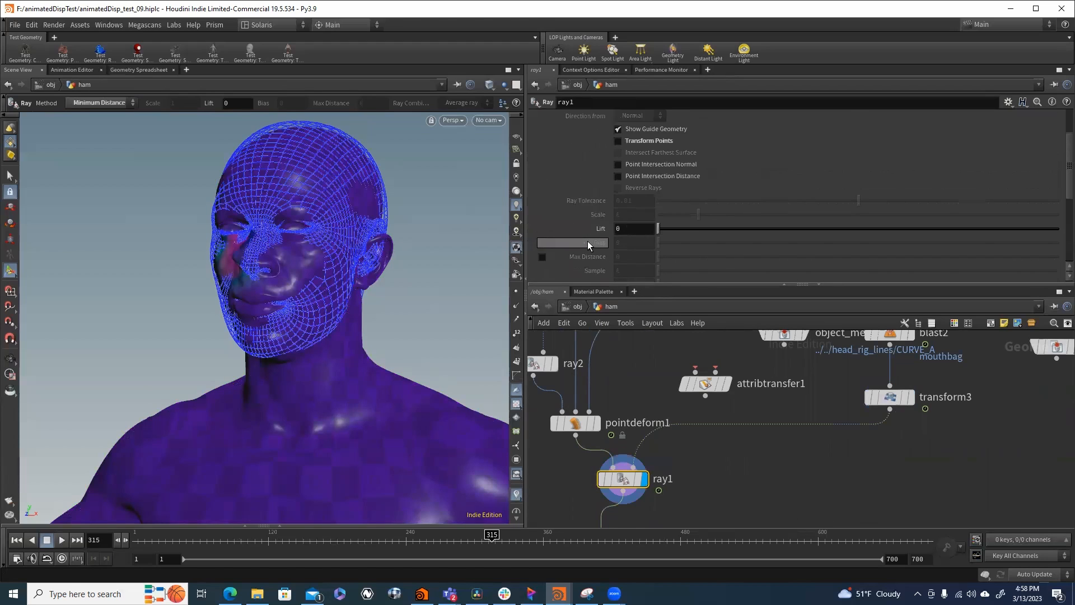
{"action": "scroll", "coordinate": [736, 476], "scroll_direction": "down", "scroll_amount": 3}
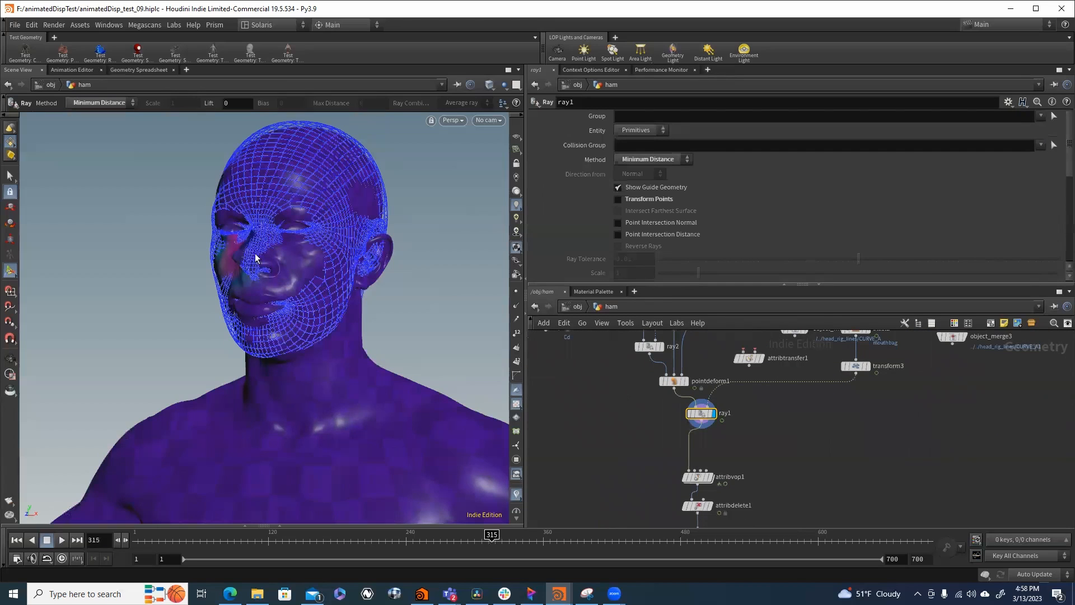
- Display attribvop1, open its internal network, and inspect the bind1 node that reads the uvCopy attribute
{"action": "scroll", "coordinate": [684, 442], "scroll_direction": "up", "scroll_amount": 3}
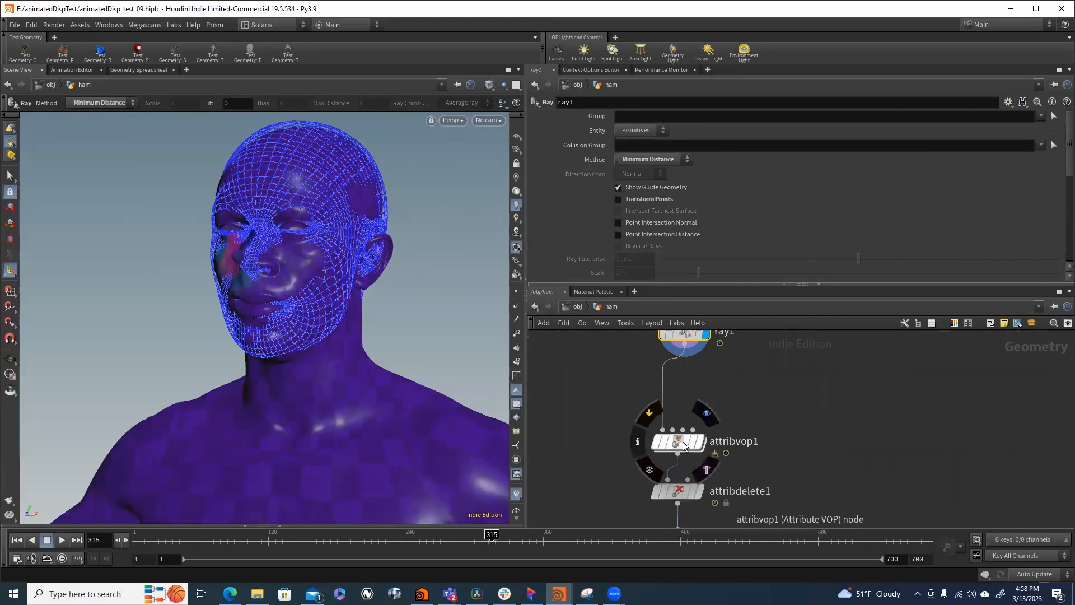
{"action": "left_click", "coordinate": [683, 441]}
{"action": "left_click", "coordinate": [700, 442]}
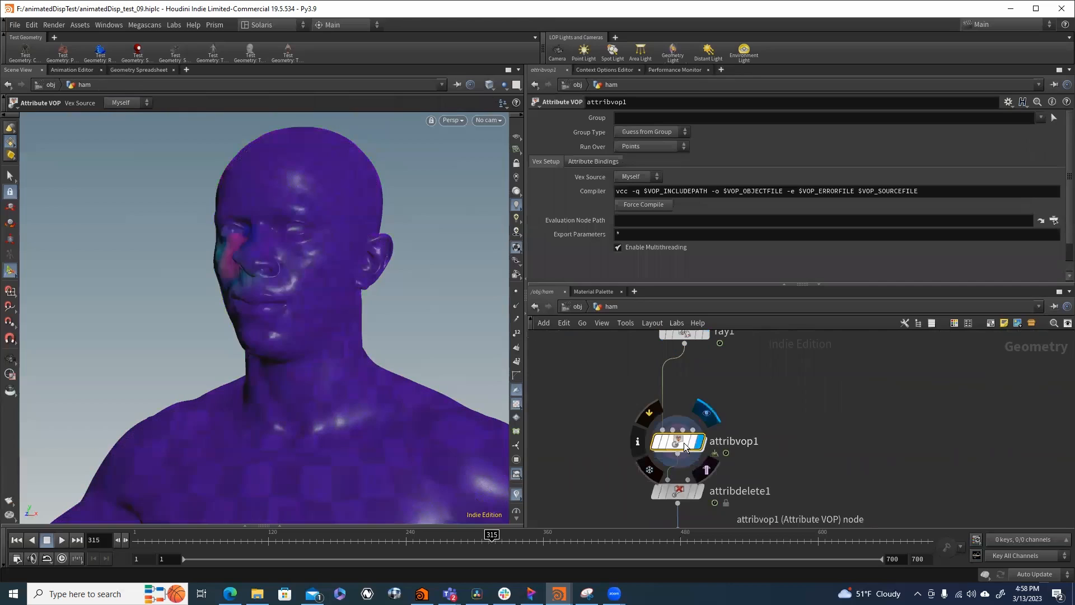
{"action": "double_click", "coordinate": [684, 443]}
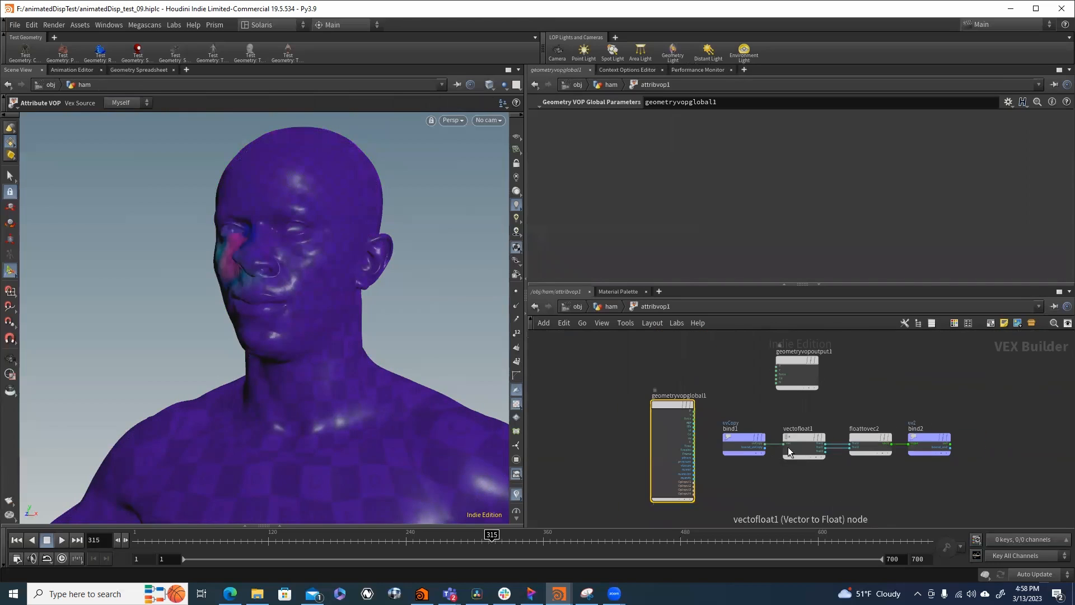
{"action": "middle_click_drag", "start_coordinate": [776, 502], "coordinate": [654, 466]}
{"action": "scroll", "coordinate": [654, 466], "scroll_direction": "down", "scroll_amount": 1}
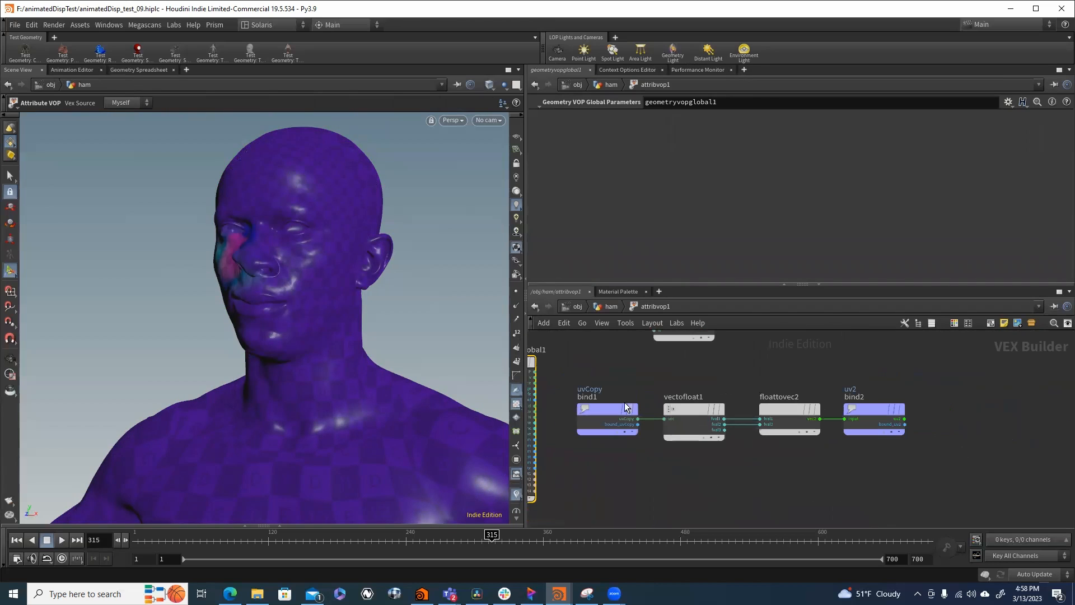
{"action": "left_click", "coordinate": [603, 419]}
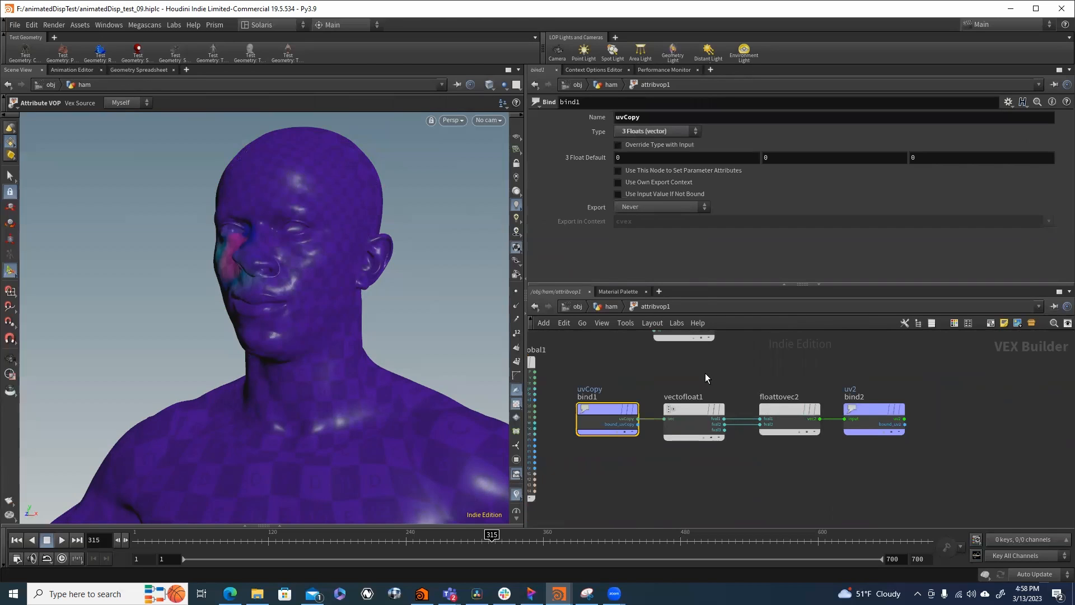
- Examine the uv2 and uvCopy values in the geometry spreadsheet and inspect the bind2 node that exports uv2
{"action": "left_click", "coordinate": [127, 68]}
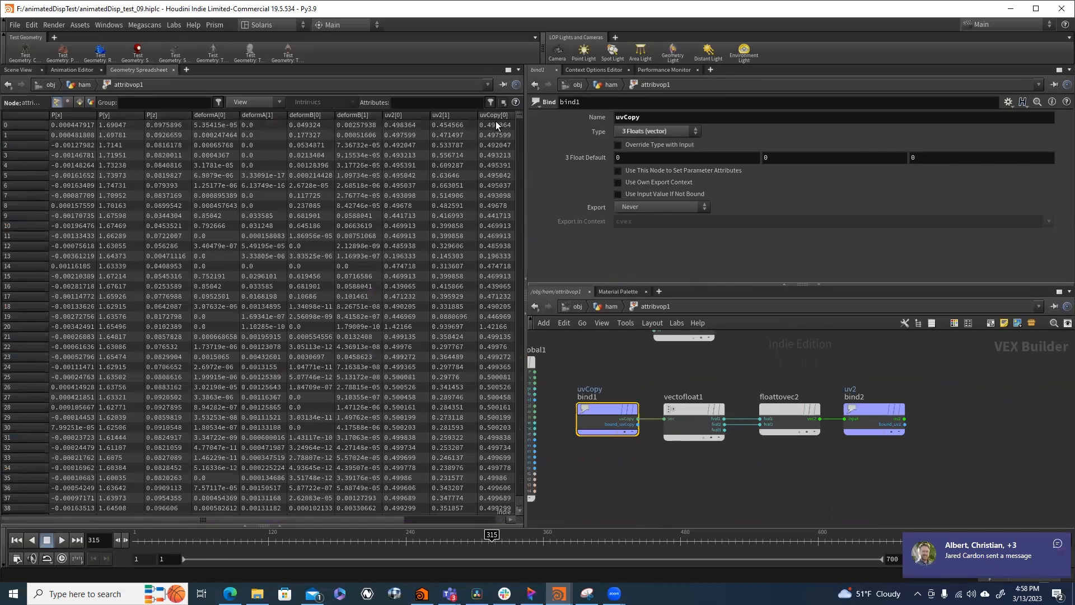
{"action": "left_click_drag", "start_coordinate": [257, 520], "coordinate": [362, 516]}
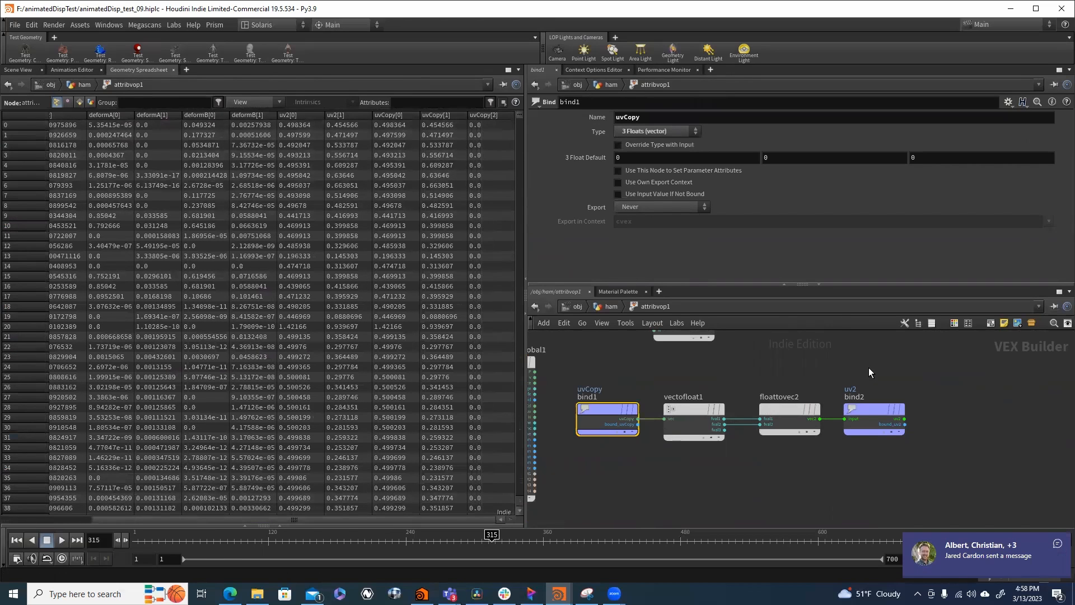
{"action": "left_click", "coordinate": [869, 418]}
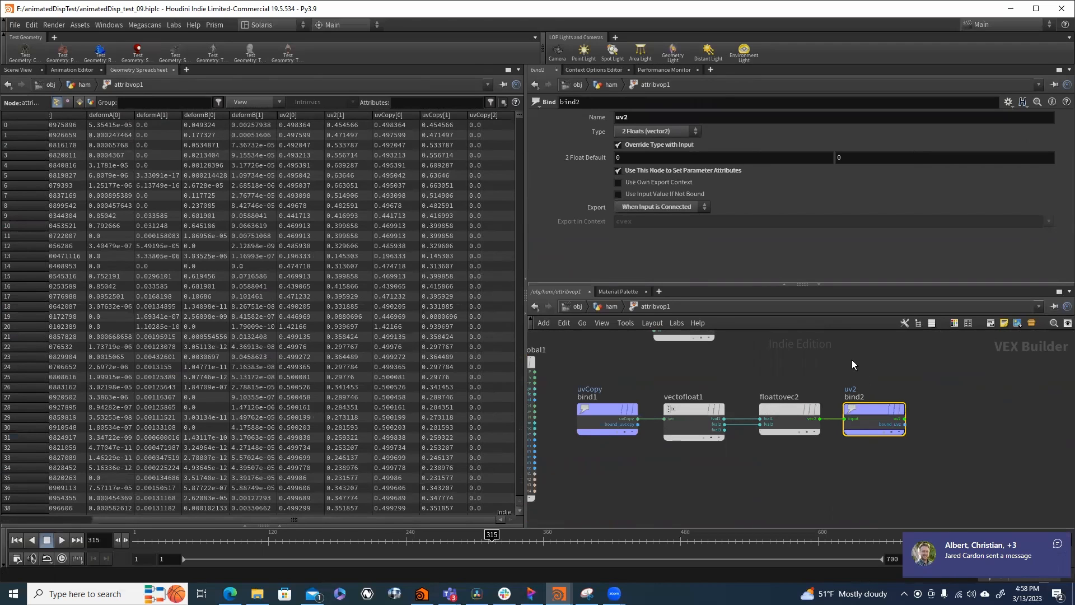
{"action": "left_click_drag", "start_coordinate": [853, 362], "coordinate": [855, 453]}
- Return to the ham network and the 3D view, and display smooth1 below attribdelete1 to review its smoothing settings
{"action": "left_click", "coordinate": [592, 307]}
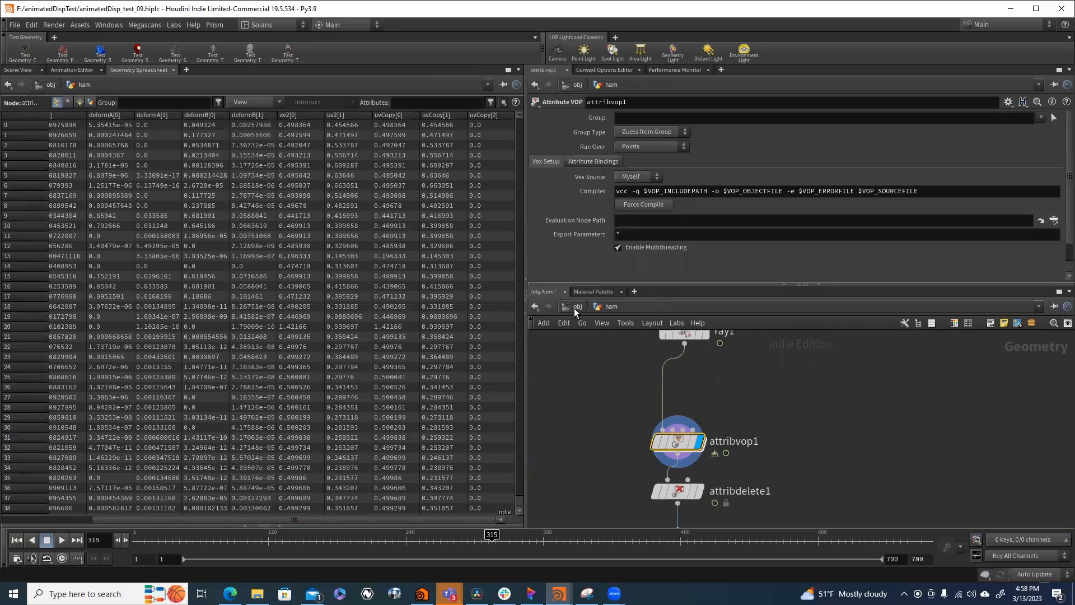
{"action": "left_click", "coordinate": [14, 71]}
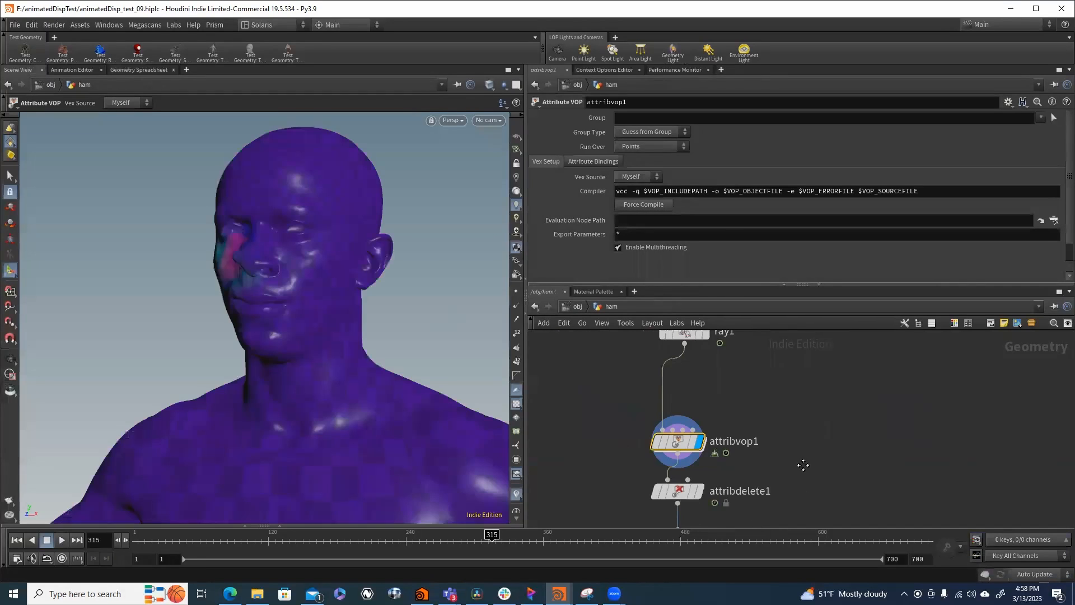
{"action": "middle_click_drag", "start_coordinate": [803, 464], "coordinate": [812, 380]}
{"action": "left_click", "coordinate": [686, 406]}
{"action": "middle_click_drag", "start_coordinate": [770, 425], "coordinate": [771, 370]}
{"action": "left_click", "coordinate": [700, 402]}
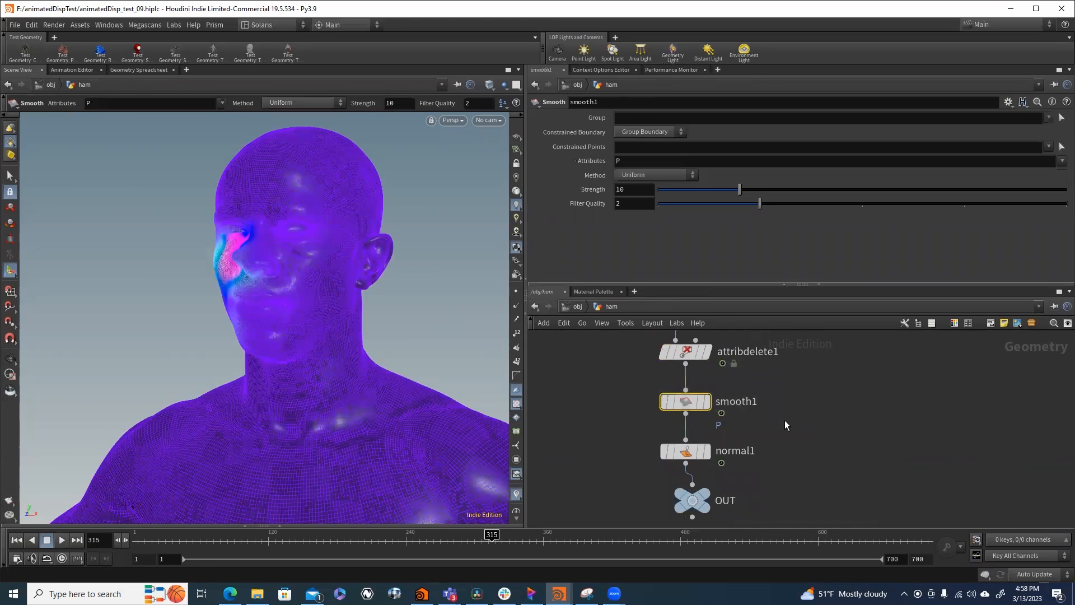
{"action": "left_click", "coordinate": [707, 402]}
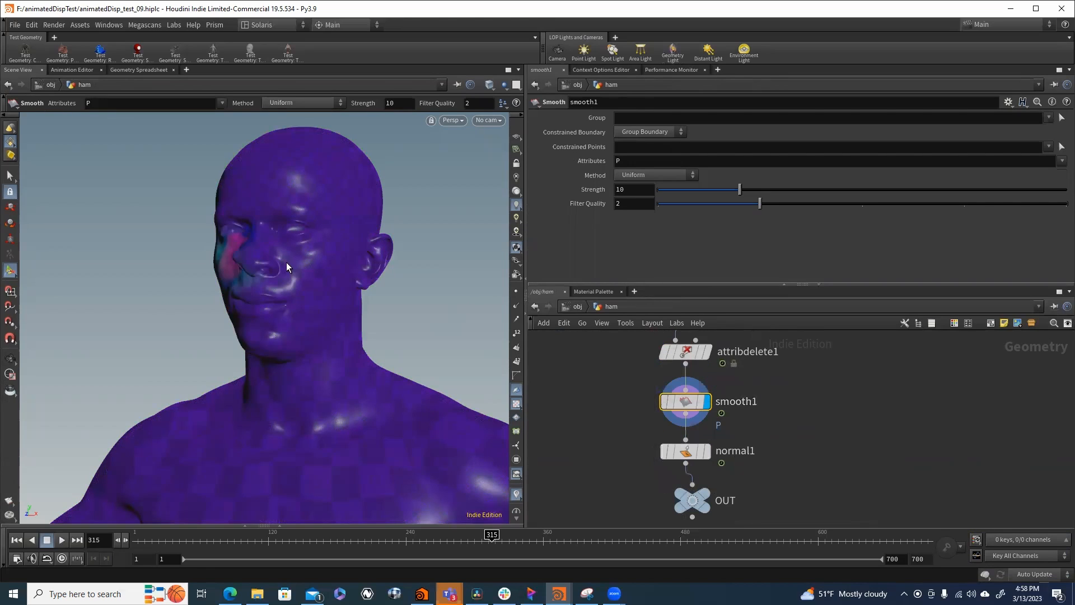
- Display normal1, review its settings, and align the OUT null directly beneath it
{"action": "left_click", "coordinate": [712, 457]}
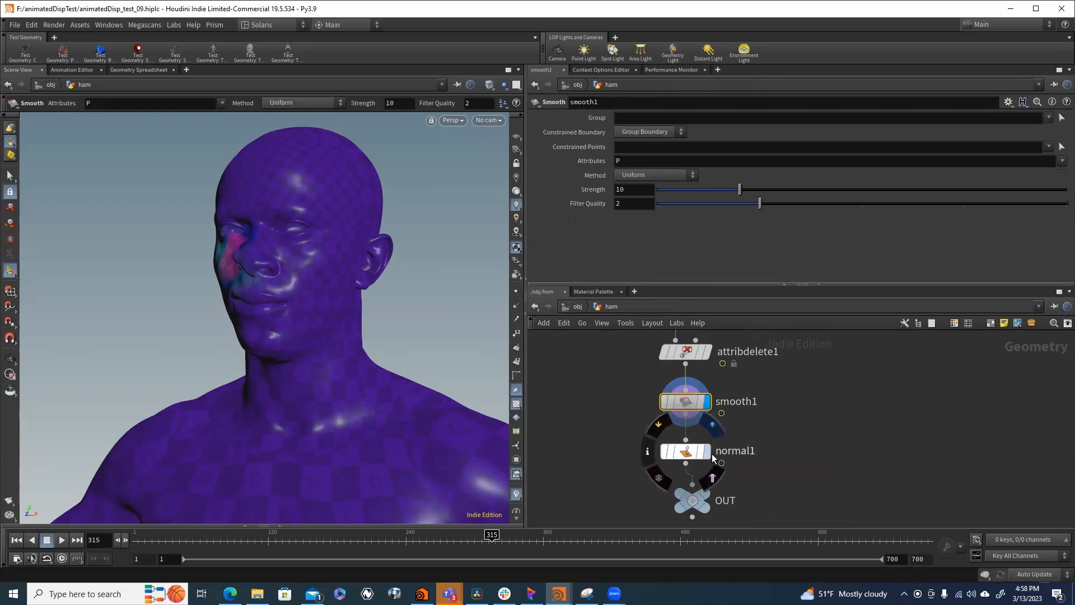
{"action": "left_click", "coordinate": [687, 454]}
{"action": "middle_click_drag", "start_coordinate": [678, 468], "coordinate": [753, 432]}
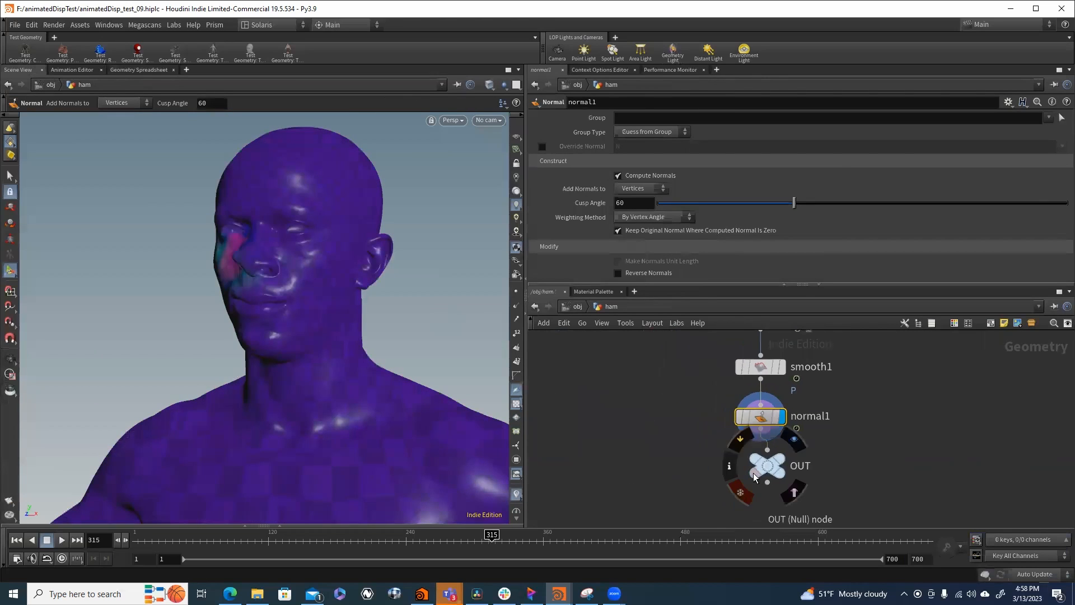
{"action": "left_click_drag", "start_coordinate": [754, 473], "coordinate": [758, 482]}
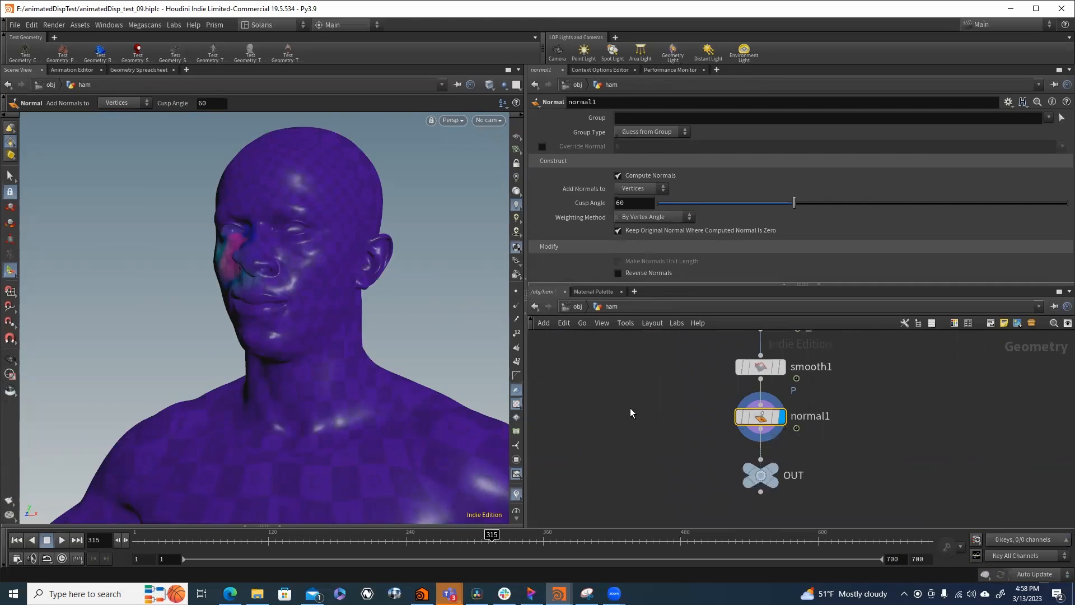
- Switch to the stage network, locate materiallibrary2, and open its mtlxsubnet material network
{"action": "left_click", "coordinate": [568, 309]}
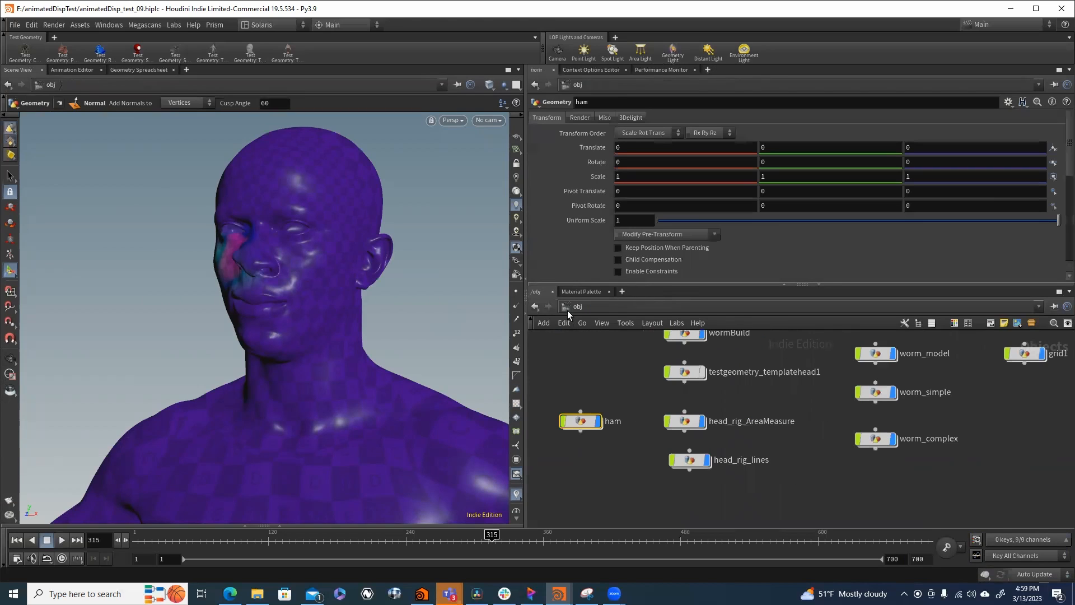
{"action": "left_click", "coordinate": [616, 307]}
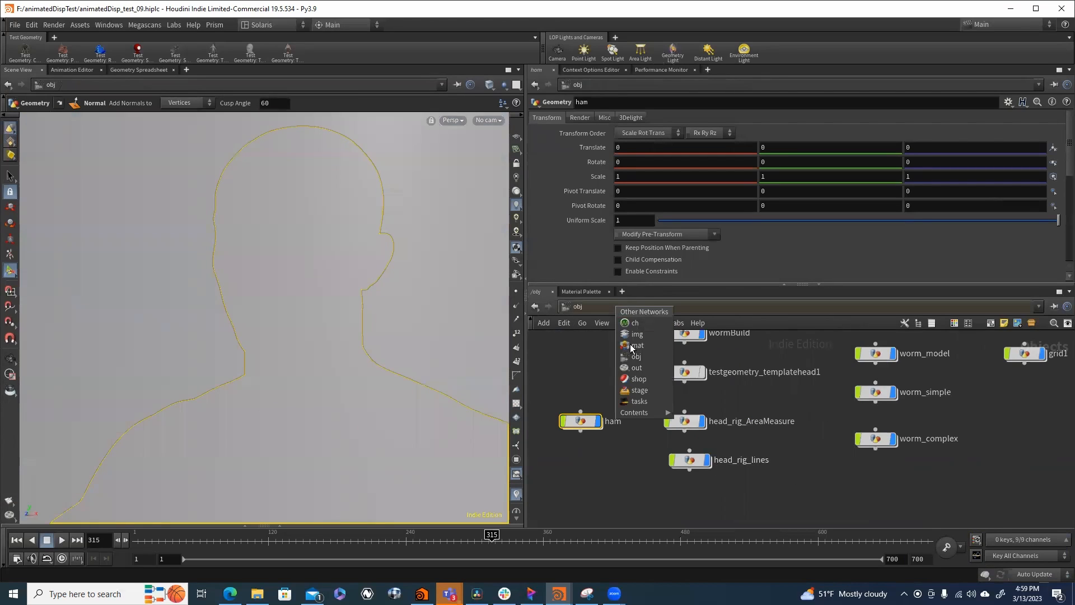
{"action": "left_click", "coordinate": [646, 390]}
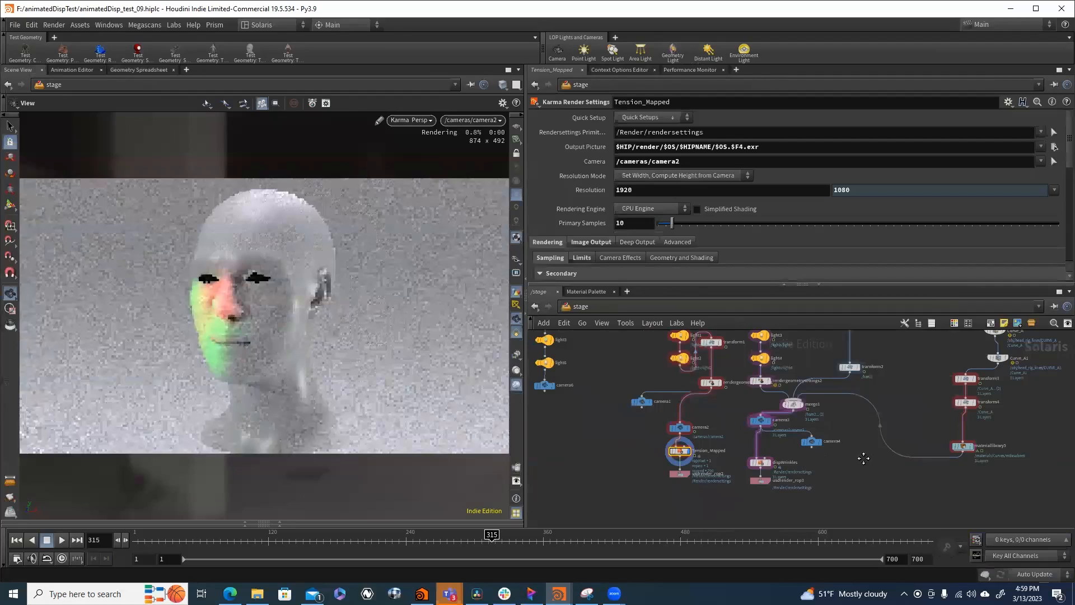
{"action": "key", "text": "h"}
{"action": "scroll", "coordinate": [698, 399], "scroll_direction": "up", "scroll_amount": 4}
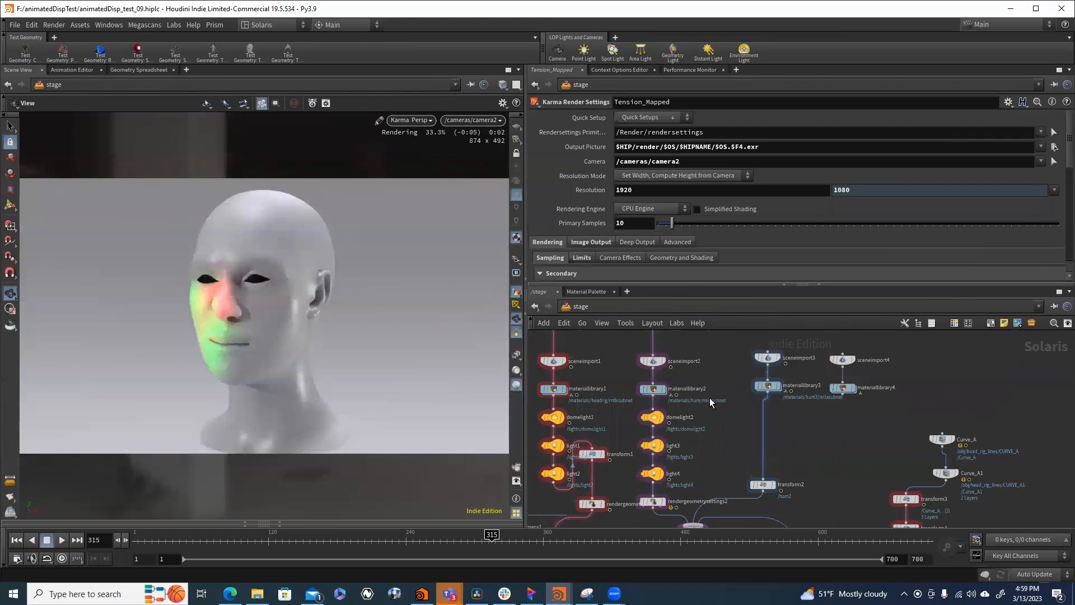
{"action": "middle_click_drag", "start_coordinate": [714, 418], "coordinate": [765, 325]}
{"action": "scroll", "coordinate": [757, 426], "scroll_direction": "down", "scroll_amount": 3}
{"action": "scroll", "coordinate": [760, 493], "scroll_direction": "up", "scroll_amount": 2}
{"action": "middle_click_drag", "start_coordinate": [823, 401], "coordinate": [813, 506]}
{"action": "double_click", "coordinate": [706, 403]}
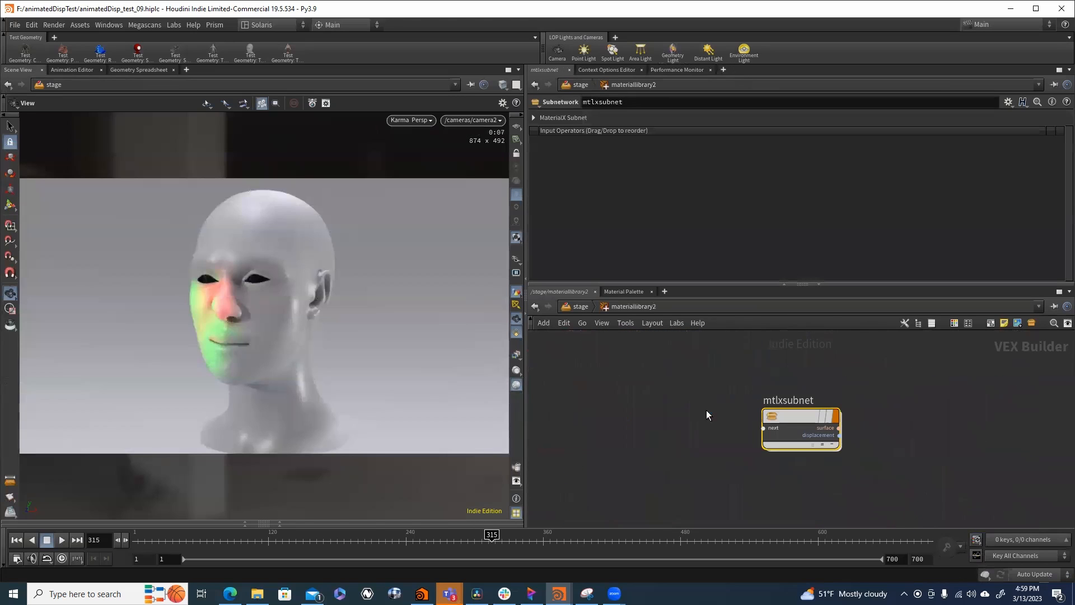
{"action": "double_click", "coordinate": [800, 417]}
- Look over the MaterialX network, from the image, remap and clamp branches to the standard surface shader
{"action": "scroll", "coordinate": [816, 475], "scroll_direction": "up", "scroll_amount": 4}
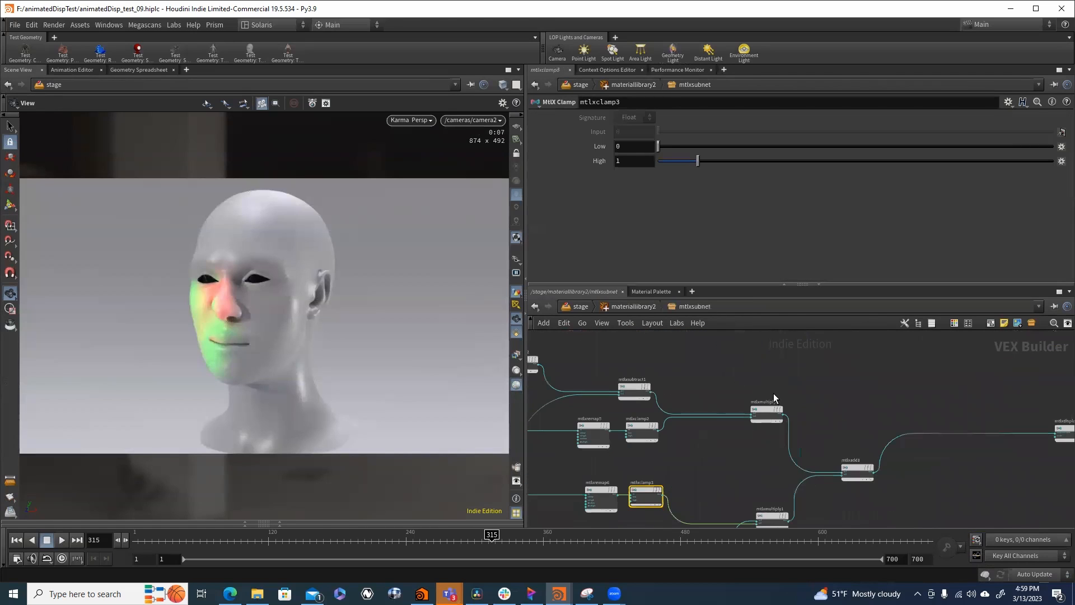
{"action": "scroll", "coordinate": [764, 391], "scroll_direction": "up", "scroll_amount": 2}
{"action": "scroll", "coordinate": [731, 401], "scroll_direction": "down", "scroll_amount": 3}
{"action": "middle_click_drag", "start_coordinate": [715, 378], "coordinate": [841, 403]}
{"action": "scroll", "coordinate": [627, 454], "scroll_direction": "up", "scroll_amount": 2}
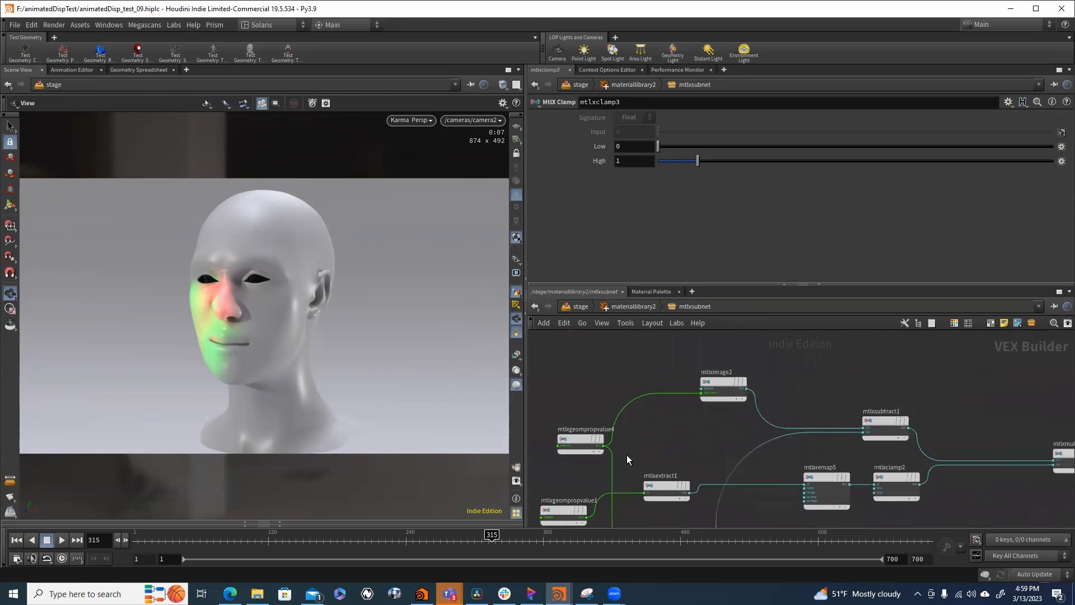
{"action": "scroll", "coordinate": [626, 455], "scroll_direction": "up", "scroll_amount": 1}
{"action": "scroll", "coordinate": [630, 452], "scroll_direction": "down", "scroll_amount": 6}
{"action": "middle_click_drag", "start_coordinate": [645, 403], "coordinate": [636, 472]}
{"action": "scroll", "coordinate": [705, 415], "scroll_direction": "up", "scroll_amount": 4}
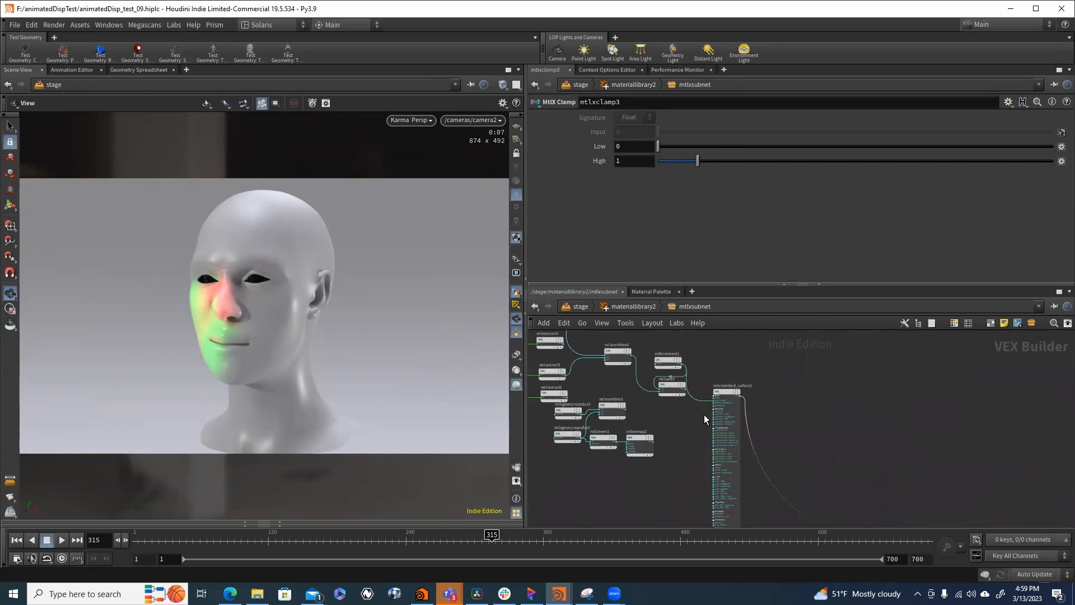
- Inspect mtlxstandard_surface1 and trace the color branch feeding it back to its geometry property nodes
{"action": "middle_click_drag", "start_coordinate": [704, 415], "coordinate": [757, 416]}
{"action": "left_click_drag", "start_coordinate": [808, 364], "coordinate": [770, 441]}
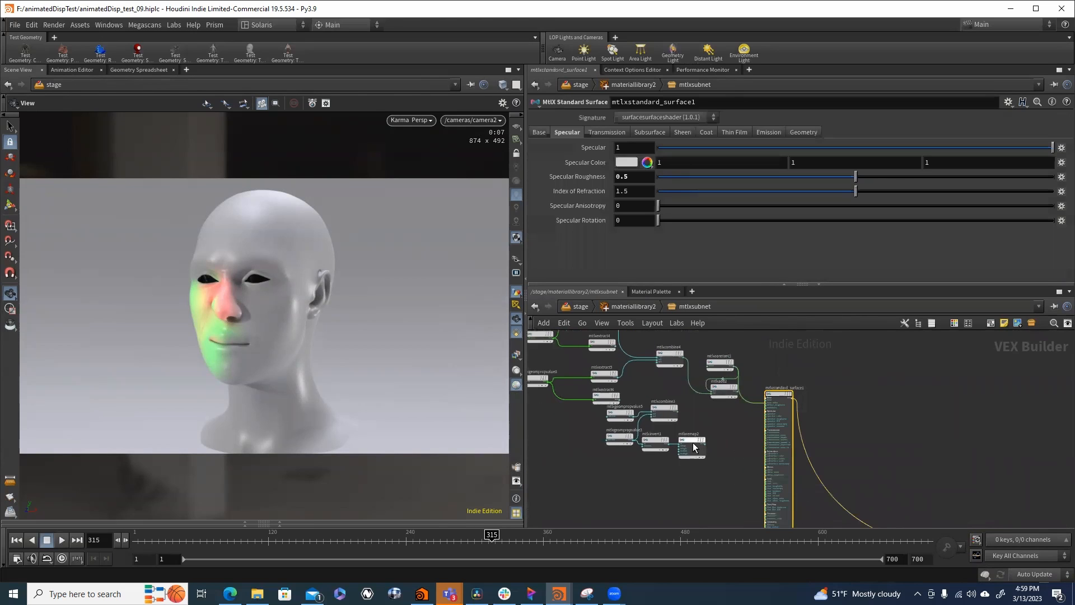
{"action": "middle_click_drag", "start_coordinate": [693, 443], "coordinate": [728, 486]}
{"action": "scroll", "coordinate": [751, 423], "scroll_direction": "up", "scroll_amount": 2}
{"action": "middle_click_drag", "start_coordinate": [667, 419], "coordinate": [694, 425]}
{"action": "mouse_move", "coordinate": [808, 406]}
{"action": "left_mouse_down"}
{"action": "mouse_move", "coordinate": [836, 386]}
{"action": "mouse_move", "coordinate": [824, 399]}
{"action": "left_mouse_up"}
{"action": "middle_click_drag", "start_coordinate": [674, 360], "coordinate": [745, 394]}
{"action": "left_click_drag", "start_coordinate": [586, 343], "coordinate": [568, 415]}
- Inspect the geometry property nodes reading deformA and deformB, and place the deformA node above the deformB node
{"action": "middle_click_drag", "start_coordinate": [577, 441], "coordinate": [677, 418]}
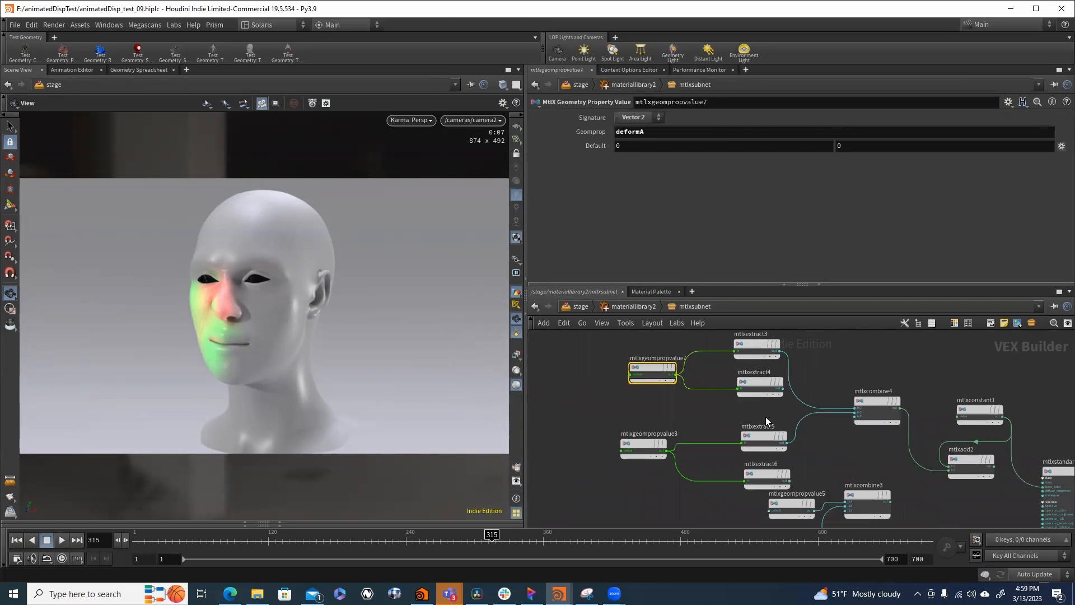
{"action": "middle_click_drag", "start_coordinate": [766, 418], "coordinate": [719, 412]}
{"action": "left_click_drag", "start_coordinate": [608, 367], "coordinate": [593, 330]}
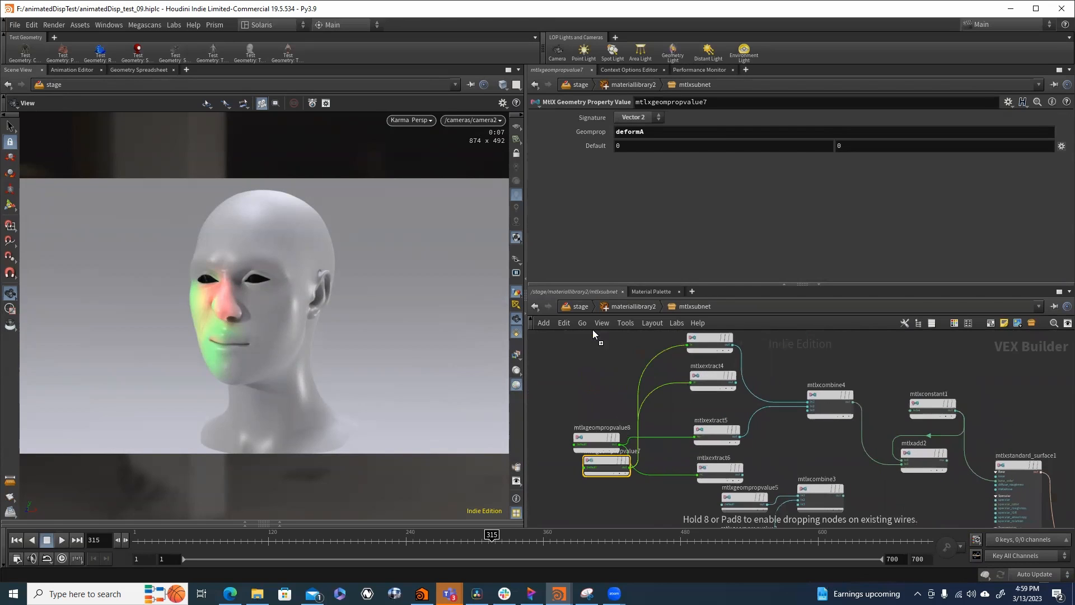
{"action": "left_click_drag", "start_coordinate": [615, 469], "coordinate": [613, 390]}
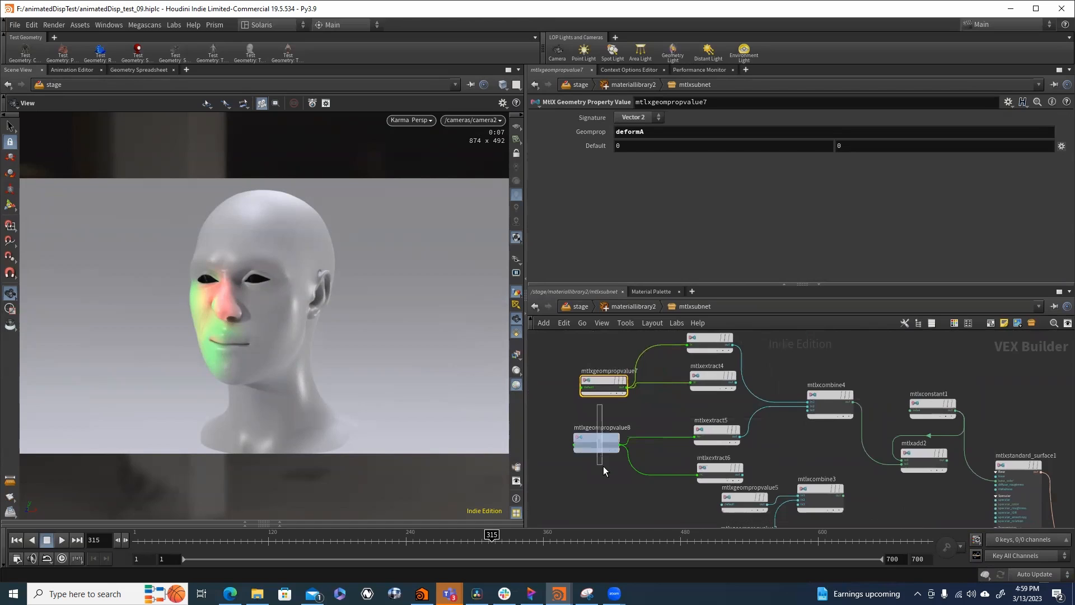
{"action": "left_click", "coordinate": [599, 443]}
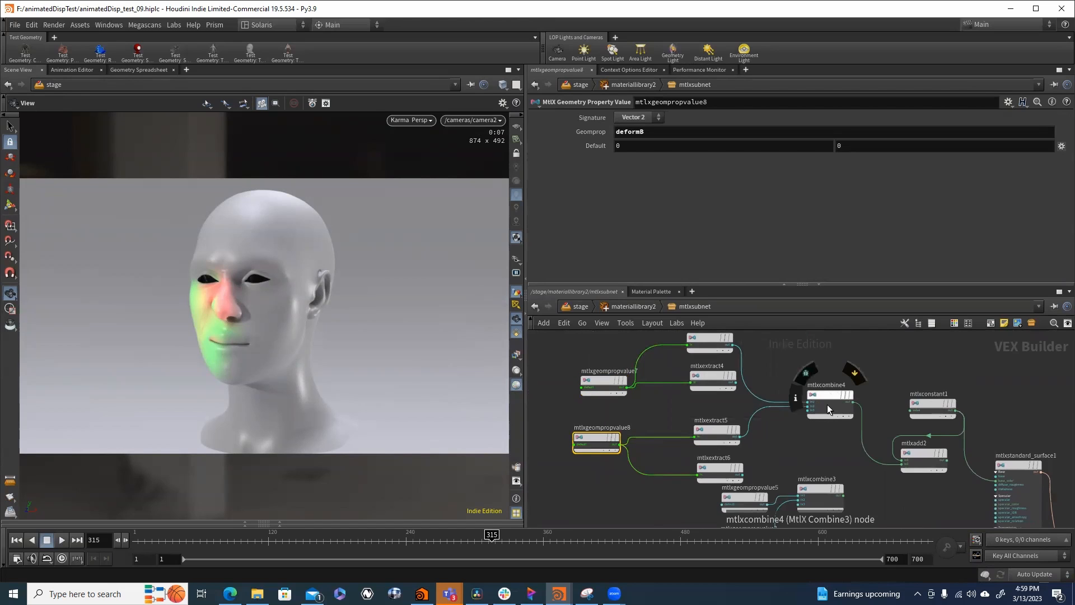
{"action": "scroll", "coordinate": [912, 486], "scroll_direction": "down", "scroll_amount": 3}
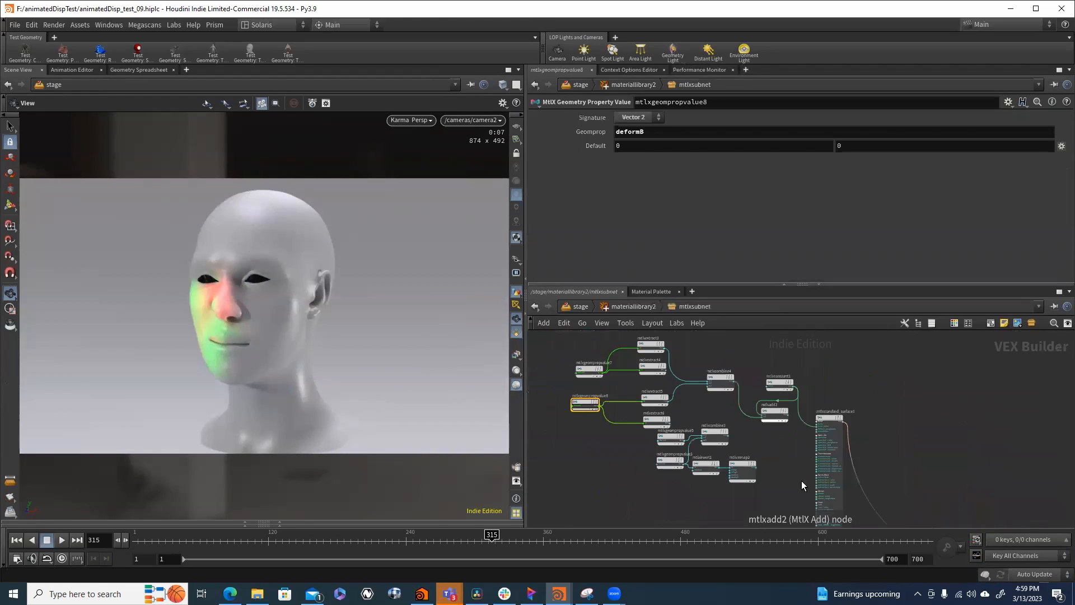
- Inspect the uv2 geometry property node and the mtlximage2 texture node it feeds in the displacement part of the material
{"action": "middle_click_drag", "start_coordinate": [793, 500], "coordinate": [787, 354]}
{"action": "scroll", "coordinate": [787, 354], "scroll_direction": "down", "scroll_amount": 3}
{"action": "scroll", "coordinate": [824, 493], "scroll_direction": "up", "scroll_amount": 3}
{"action": "middle_click_drag", "start_coordinate": [825, 481], "coordinate": [828, 416]}
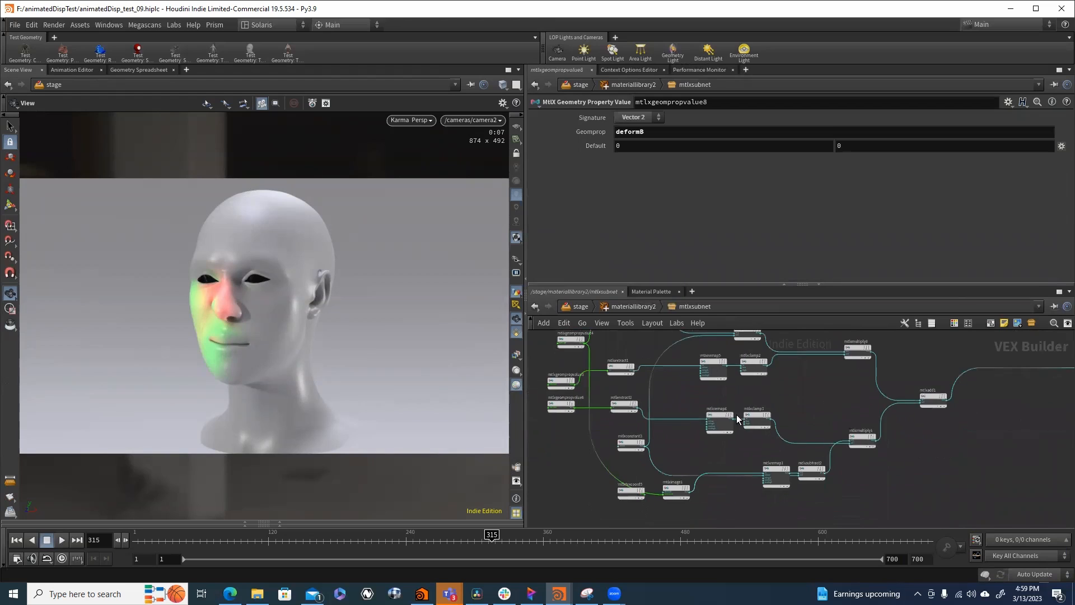
{"action": "middle_click_drag", "start_coordinate": [603, 417], "coordinate": [604, 472]}
{"action": "left_click", "coordinate": [590, 369]}
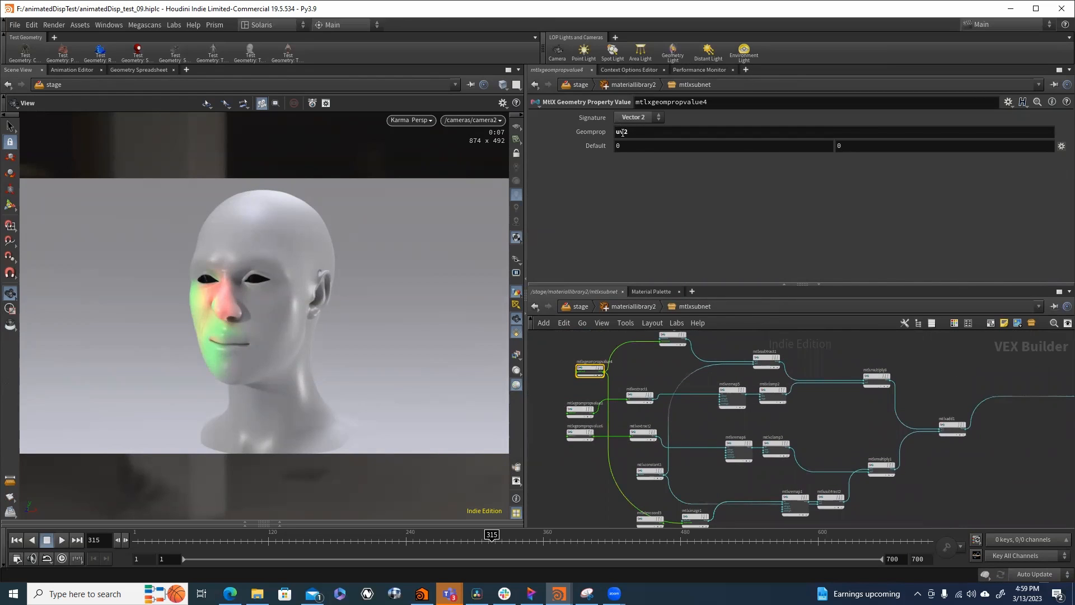
{"action": "scroll", "coordinate": [666, 372], "scroll_direction": "up", "scroll_amount": 3}
{"action": "middle_click_drag", "start_coordinate": [665, 375], "coordinate": [673, 427]}
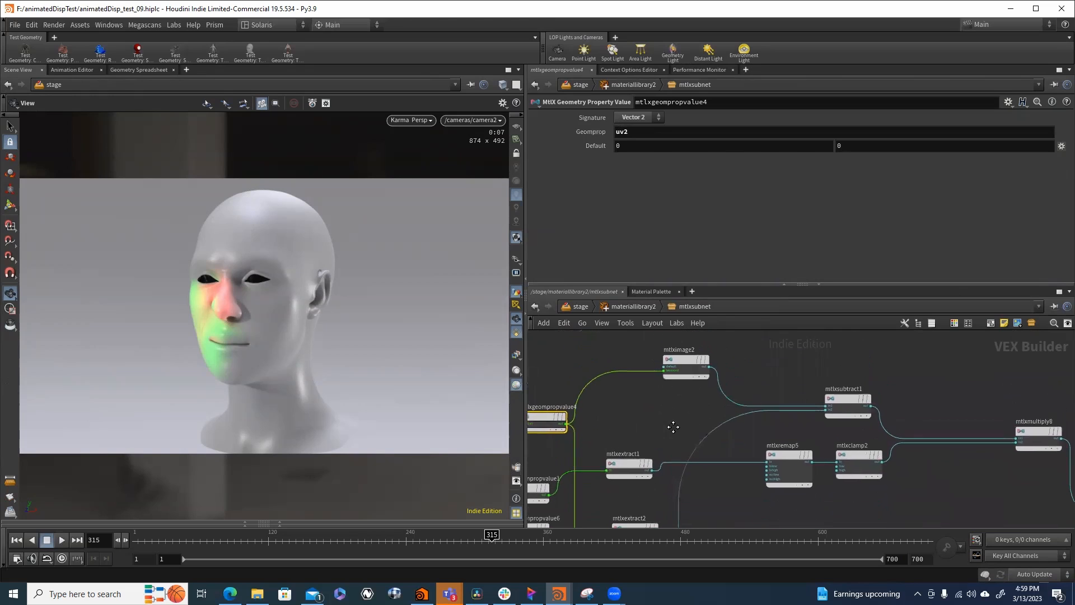
{"action": "left_click", "coordinate": [686, 365]}
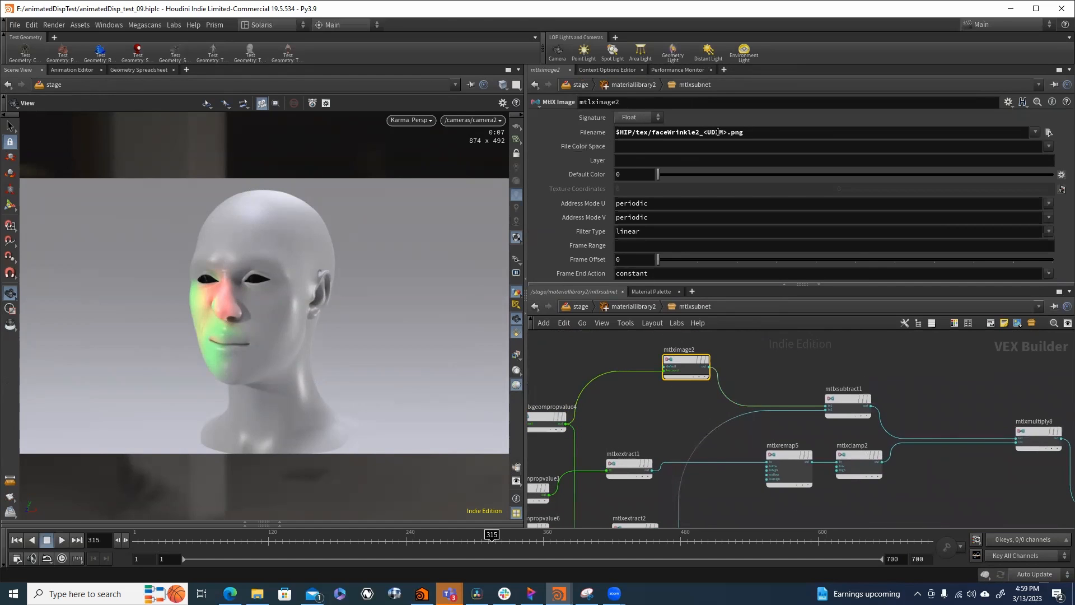
- Inspect the mtlximage1 wrinkle texture node and move the nearby texture coordinate node below it, clear of the wire
{"action": "scroll", "coordinate": [646, 442], "scroll_direction": "down", "scroll_amount": 2}
{"action": "middle_click_drag", "start_coordinate": [652, 406], "coordinate": [649, 322]}
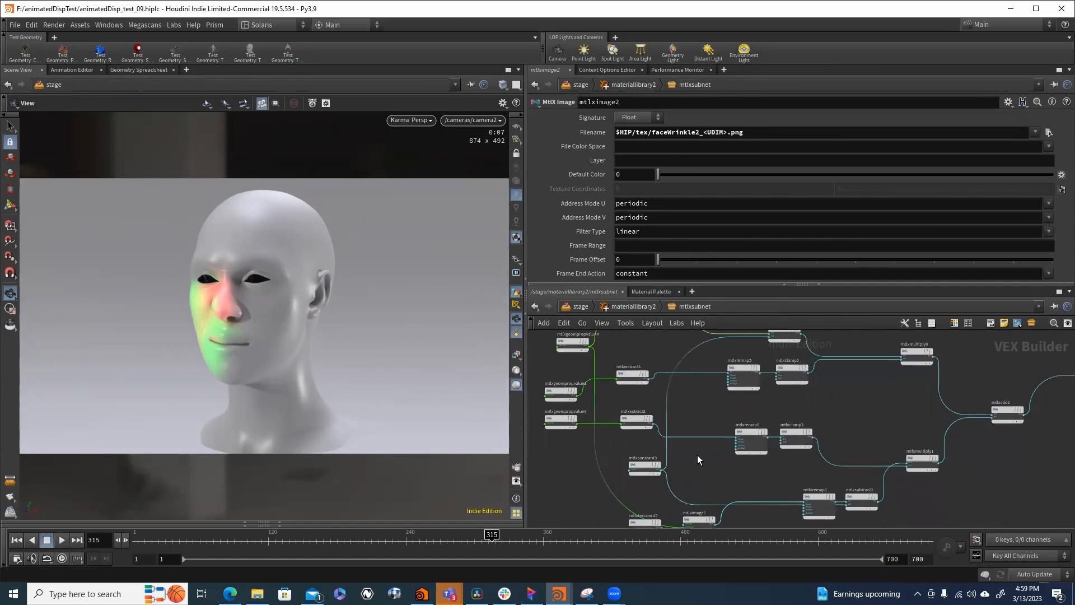
{"action": "middle_click_drag", "start_coordinate": [698, 456], "coordinate": [708, 387]}
{"action": "left_click", "coordinate": [707, 455]}
{"action": "left_click_drag", "start_coordinate": [659, 459], "coordinate": [649, 486]}
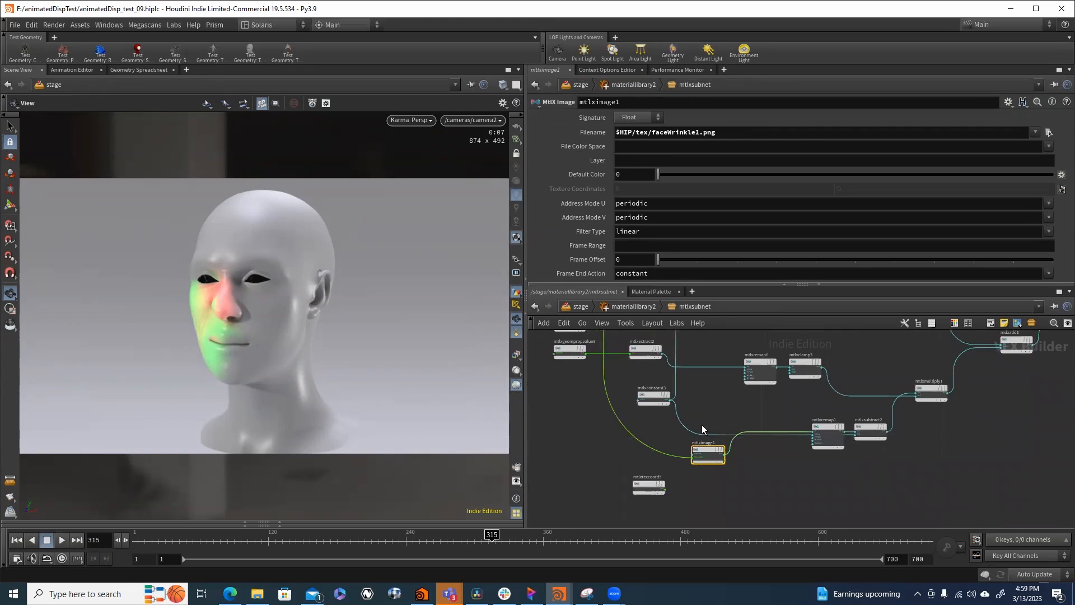
- Inspect the deformA and deformB geometry property nodes feeding mtlxextract1 and mtlxextract2
{"action": "middle_click_drag", "start_coordinate": [702, 425], "coordinate": [708, 522]}
{"action": "scroll", "coordinate": [606, 443], "scroll_direction": "up", "scroll_amount": 2}
{"action": "left_click", "coordinate": [568, 414]}
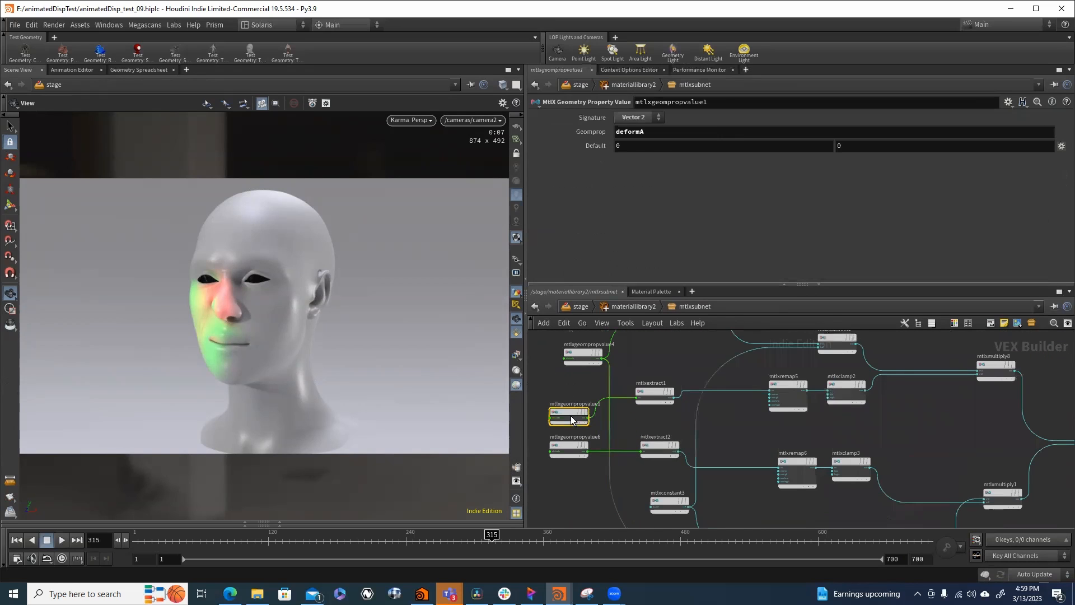
{"action": "left_click", "coordinate": [566, 448]}
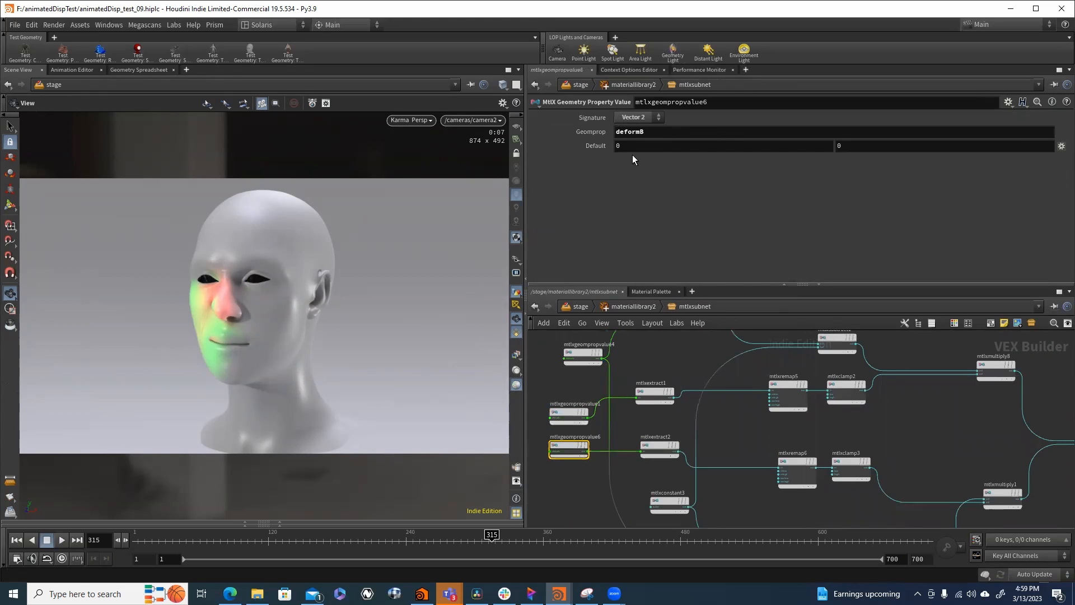
- Follow the two multiply branches through mtlxadd1 to mtlxdisplacement, and examine the displacement node's scale
{"action": "scroll", "coordinate": [959, 457], "scroll_direction": "down", "scroll_amount": 3}
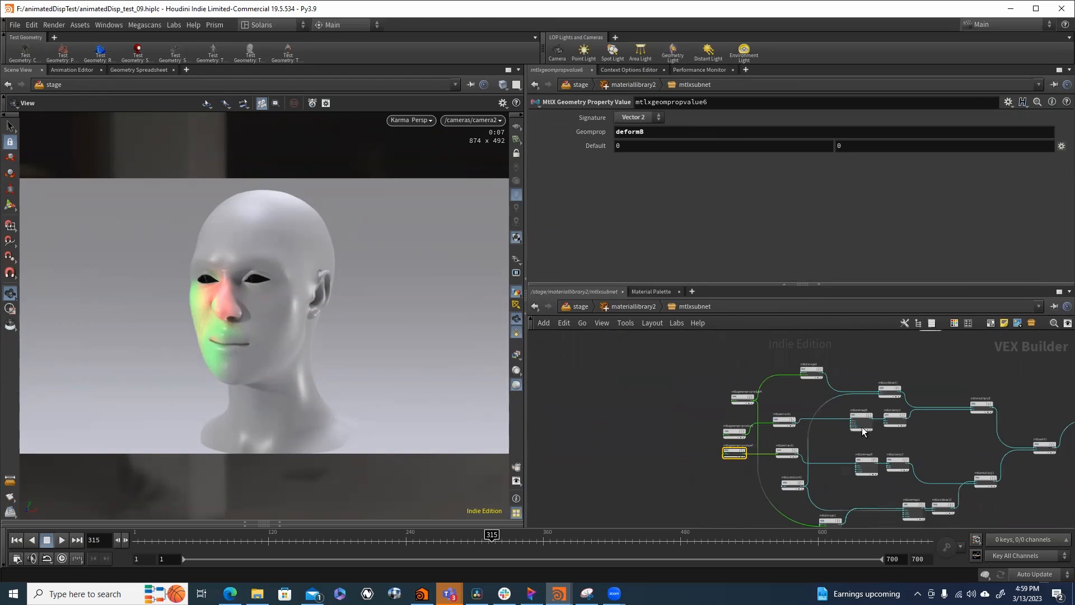
{"action": "middle_click_drag", "start_coordinate": [862, 427], "coordinate": [735, 424]}
{"action": "middle_click_drag", "start_coordinate": [849, 443], "coordinate": [717, 446]}
{"action": "scroll", "coordinate": [838, 444], "scroll_direction": "up", "scroll_amount": 3}
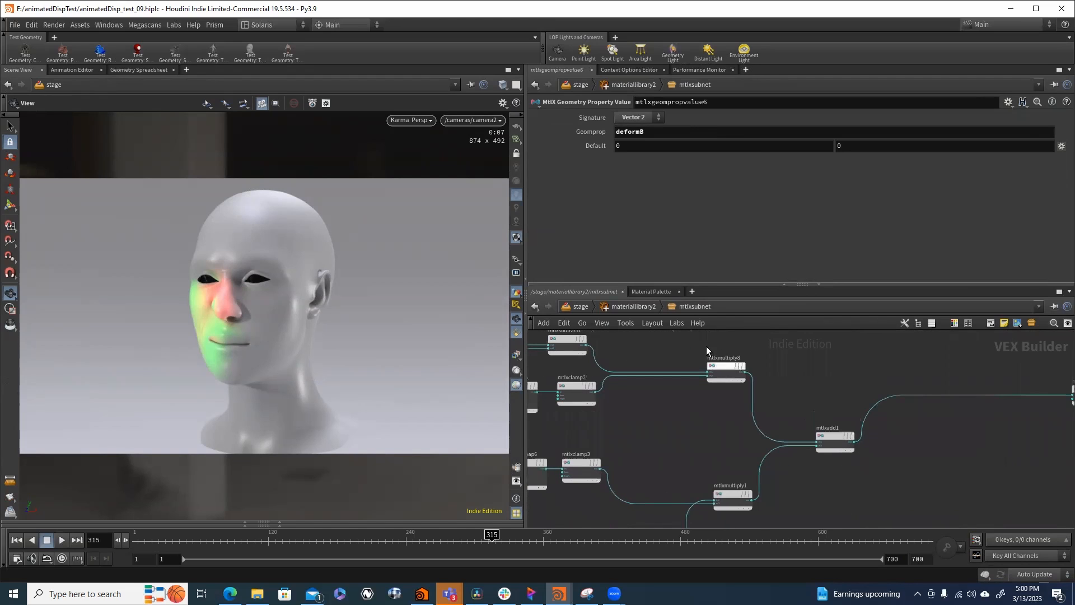
{"action": "middle_click_drag", "start_coordinate": [845, 415], "coordinate": [760, 412]}
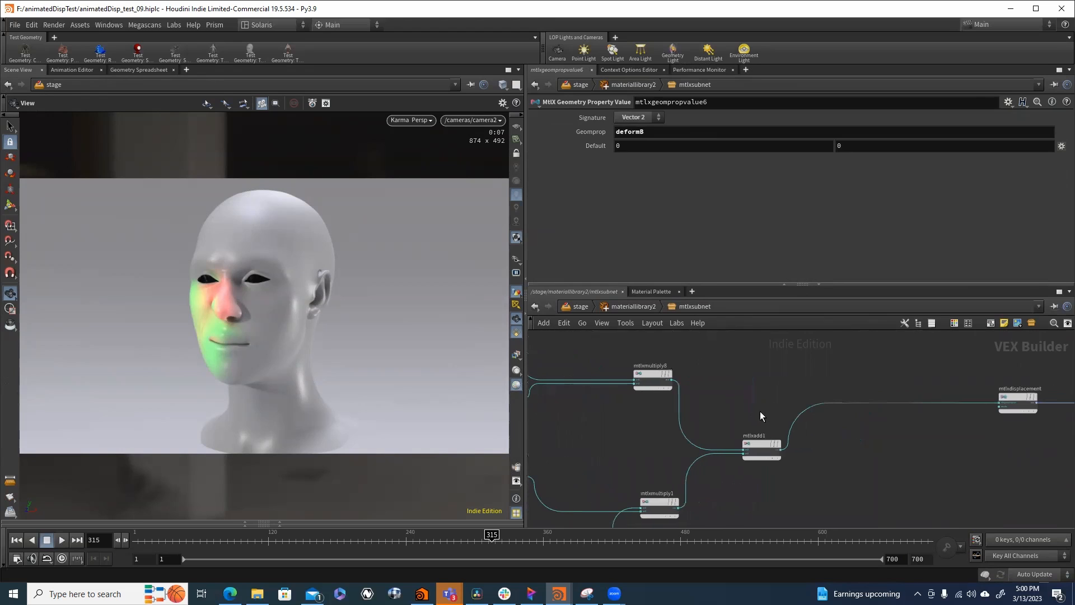
{"action": "left_click", "coordinate": [762, 447]}
{"action": "middle_click_drag", "start_coordinate": [774, 505], "coordinate": [733, 505]}
{"action": "scroll", "coordinate": [767, 431], "scroll_direction": "down", "scroll_amount": 3}
{"action": "scroll", "coordinate": [843, 431], "scroll_direction": "up", "scroll_amount": 3}
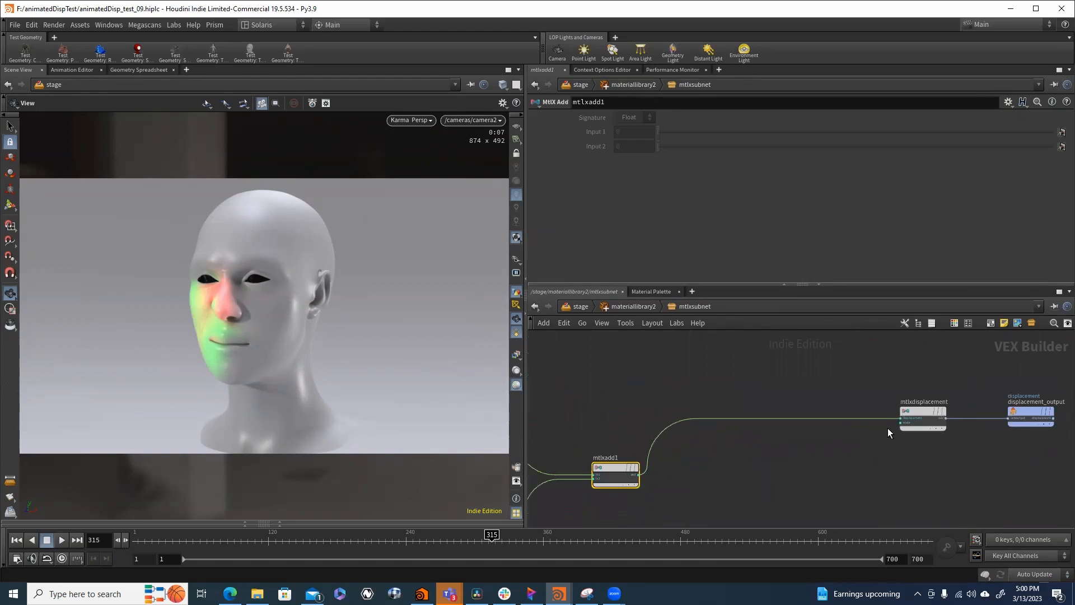
{"action": "middle_click_drag", "start_coordinate": [889, 428], "coordinate": [828, 429]}
{"action": "left_click", "coordinate": [856, 409]}
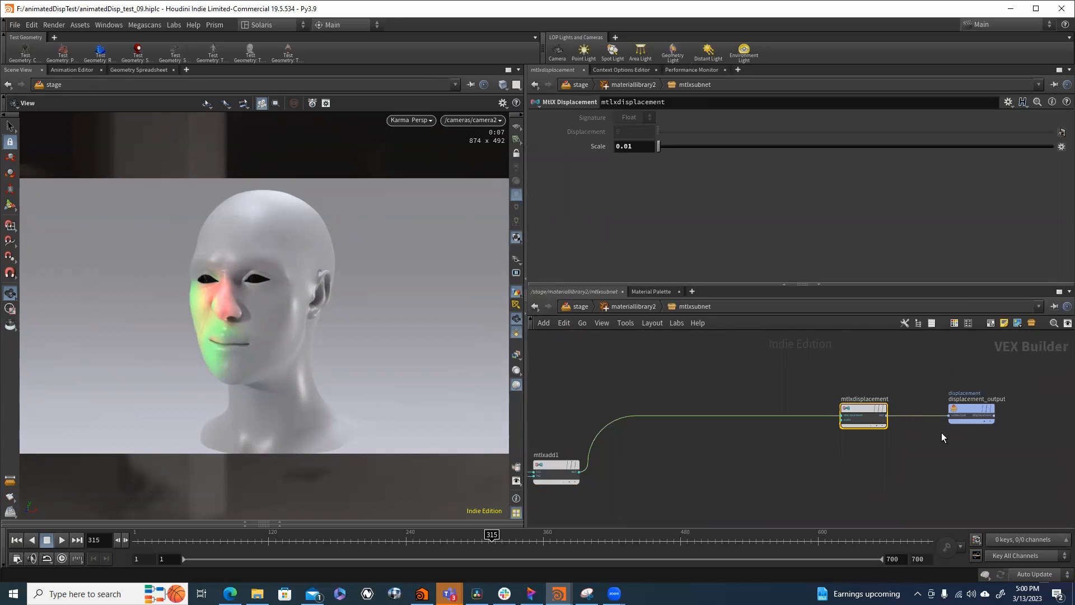
- Return to the stage network and inspect the ham branch's sceneimport2 and materiallibrary2 nodes
{"action": "left_click", "coordinate": [583, 307]}
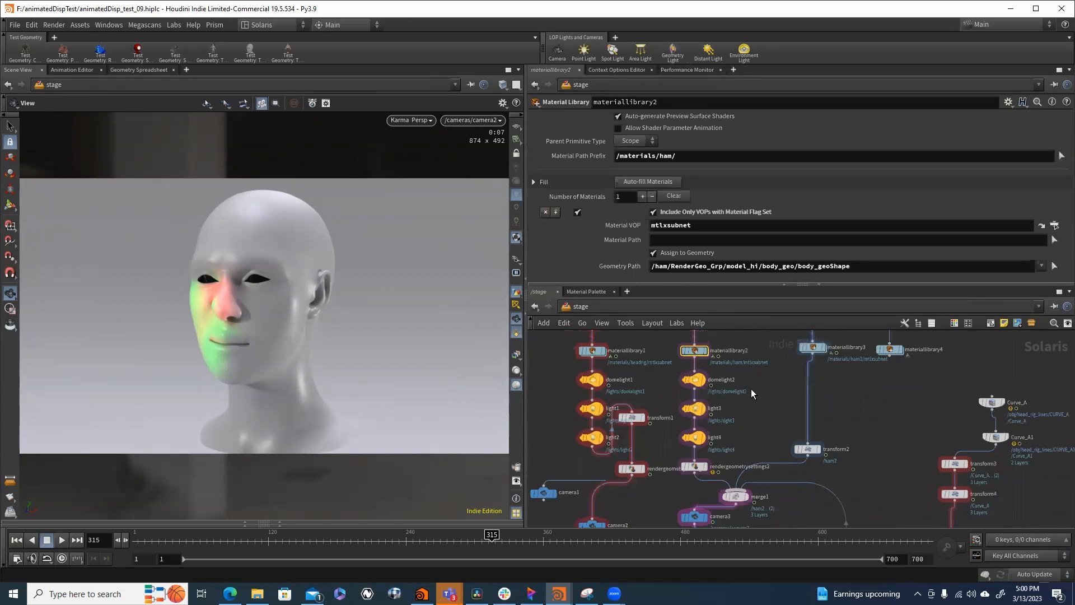
{"action": "scroll", "coordinate": [751, 389], "scroll_direction": "down", "scroll_amount": 3}
{"action": "middle_click_drag", "start_coordinate": [751, 432], "coordinate": [753, 507]}
{"action": "scroll", "coordinate": [717, 406], "scroll_direction": "up", "scroll_amount": 4}
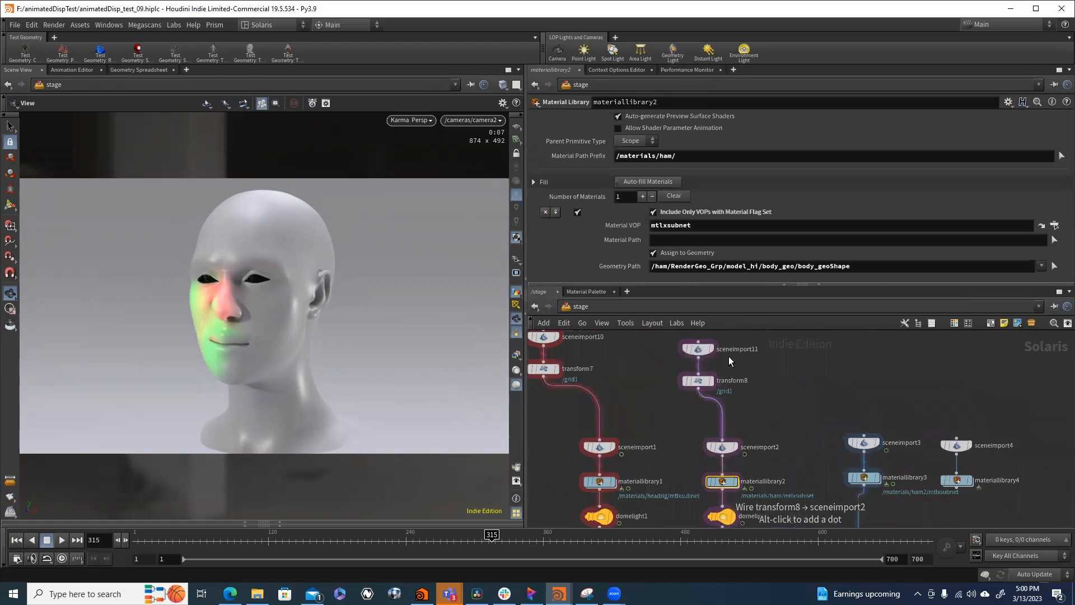
{"action": "left_click_drag", "start_coordinate": [702, 350], "coordinate": [699, 356]}
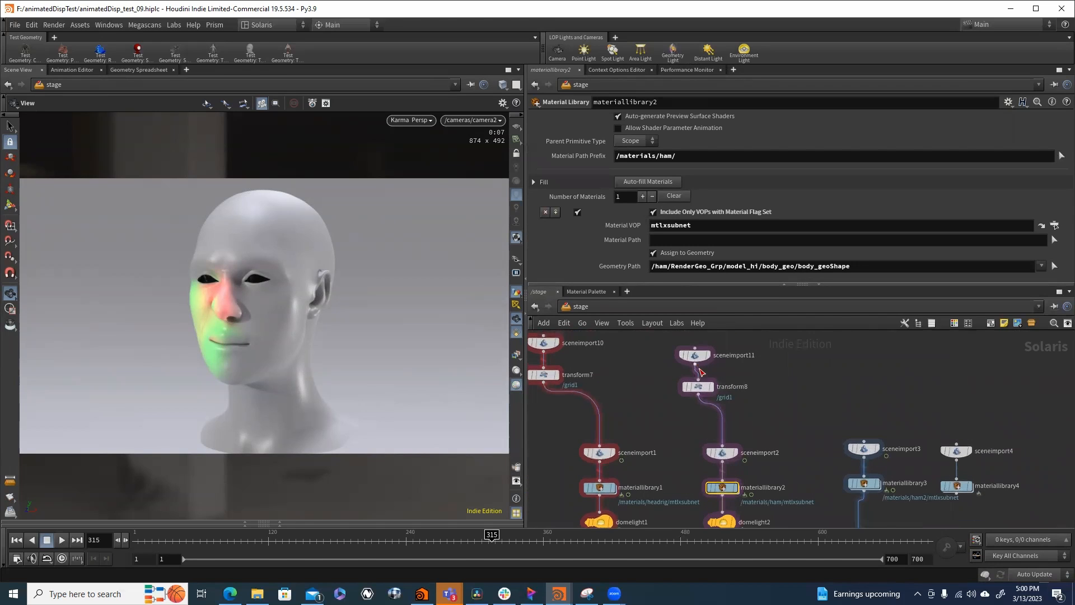
{"action": "scroll", "coordinate": [735, 450], "scroll_direction": "up", "scroll_amount": 2}
{"action": "middle_click_drag", "start_coordinate": [735, 450], "coordinate": [774, 382]}
{"action": "left_click", "coordinate": [731, 382]}
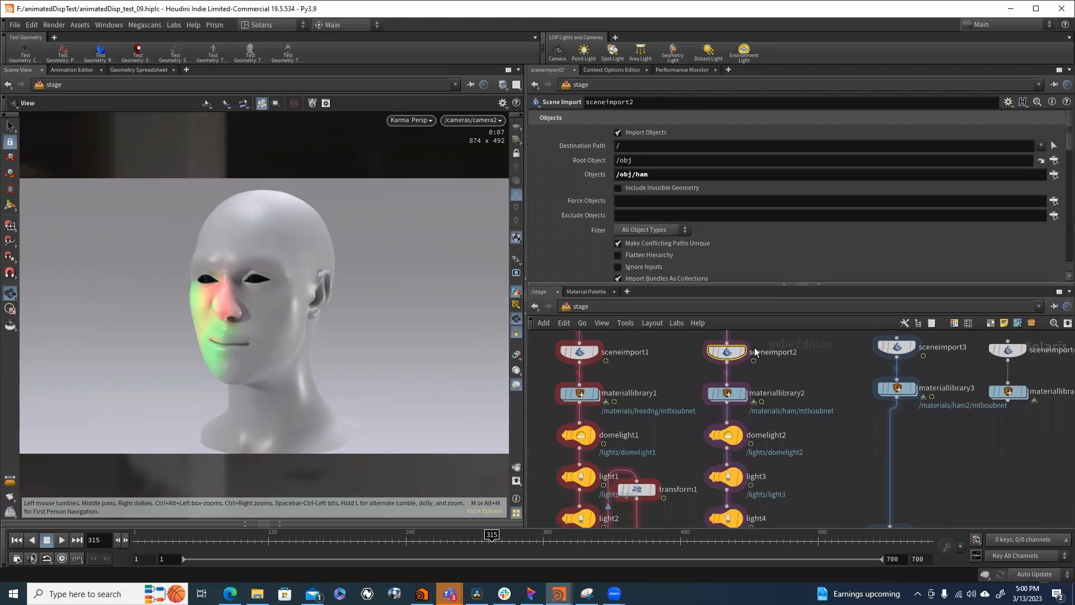
{"action": "left_click", "coordinate": [729, 393]}
{"action": "middle_click_drag", "start_coordinate": [787, 449], "coordinate": [807, 383]}
{"action": "scroll", "coordinate": [808, 384], "scroll_direction": "down", "scroll_amount": 3}
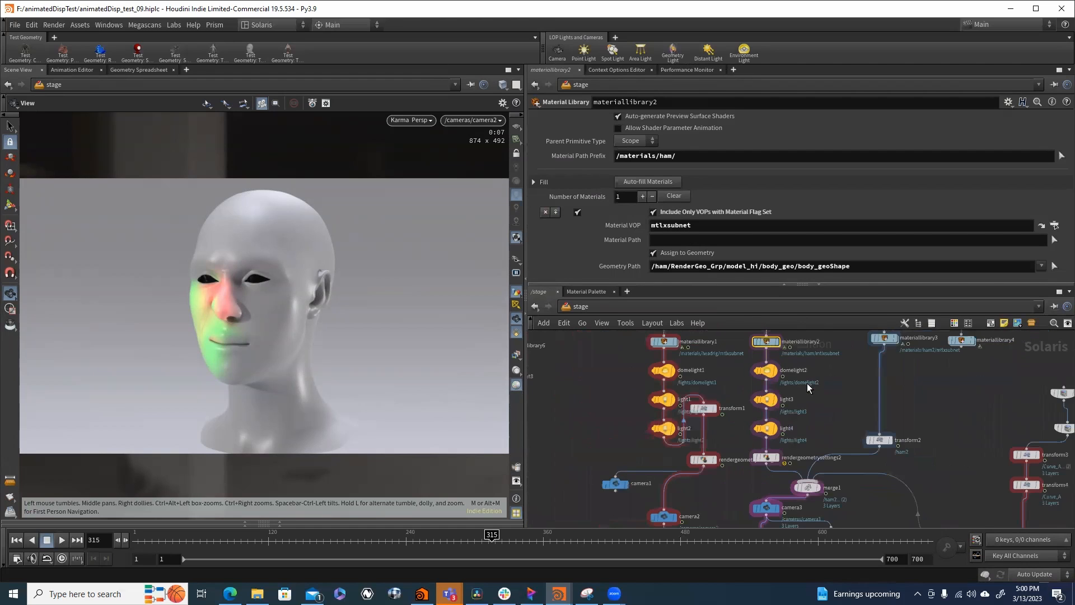
- Inspect the rendergeometrysettings2 and camera3 nodes further down the ham branch
{"action": "scroll", "coordinate": [798, 437], "scroll_direction": "up", "scroll_amount": 2}
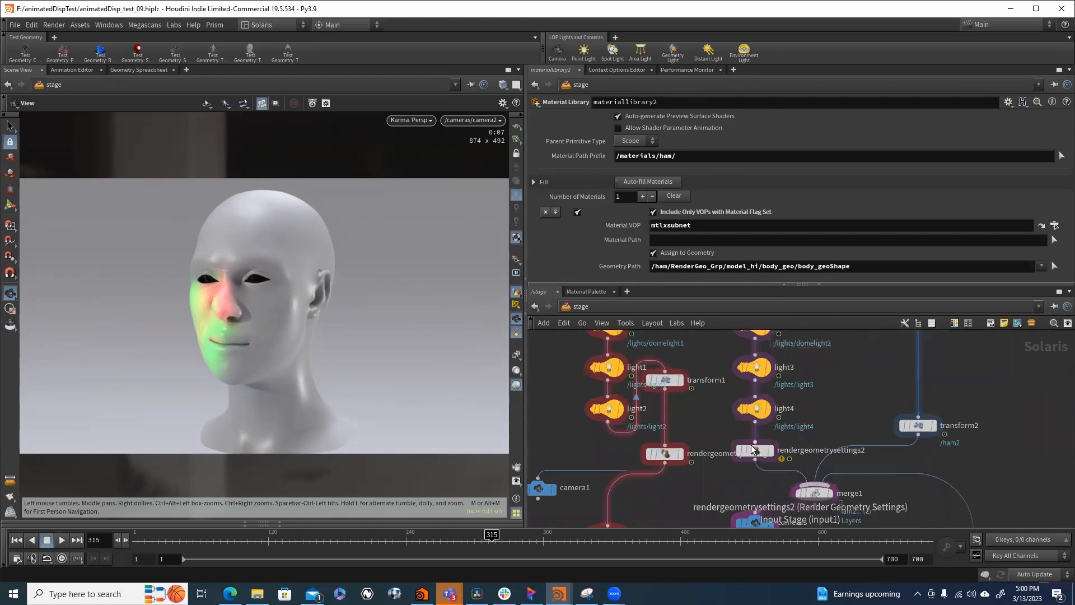
{"action": "left_click", "coordinate": [753, 450]}
{"action": "middle_click_drag", "start_coordinate": [753, 450], "coordinate": [818, 376]}
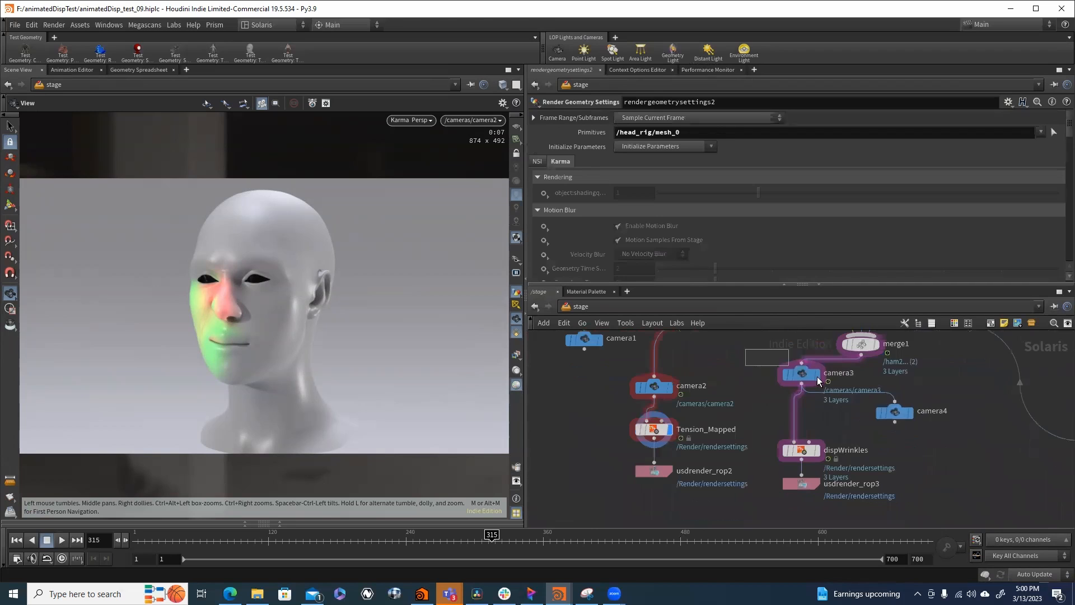
{"action": "left_click", "coordinate": [816, 375]}
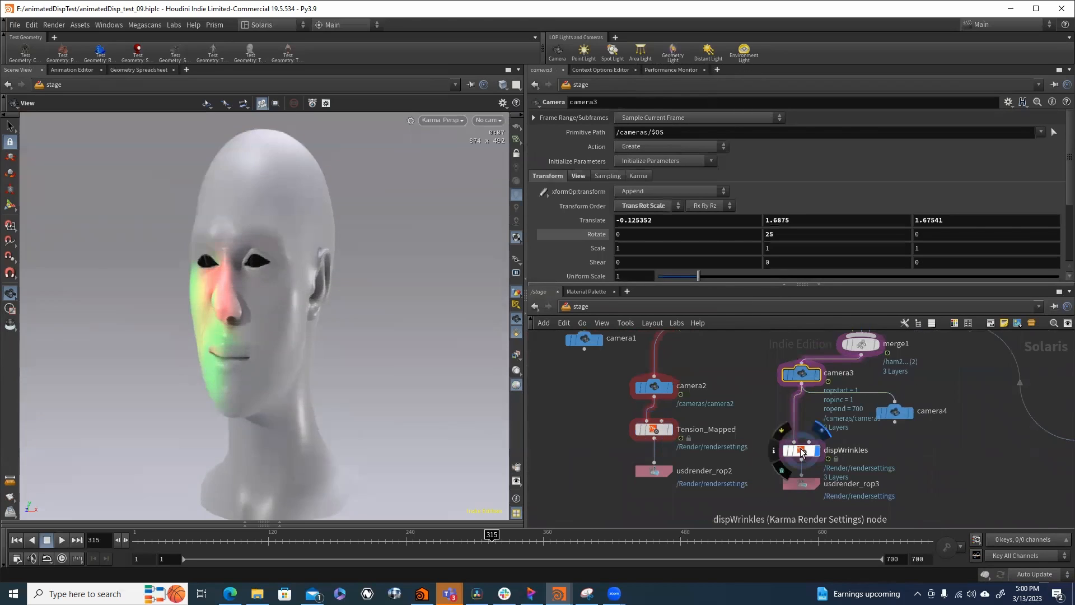
- Display the dispWrinkles render settings node and look through /cameras/camera3 in the viewport
{"action": "left_click", "coordinate": [802, 451]}
{"action": "left_click", "coordinate": [479, 121]}
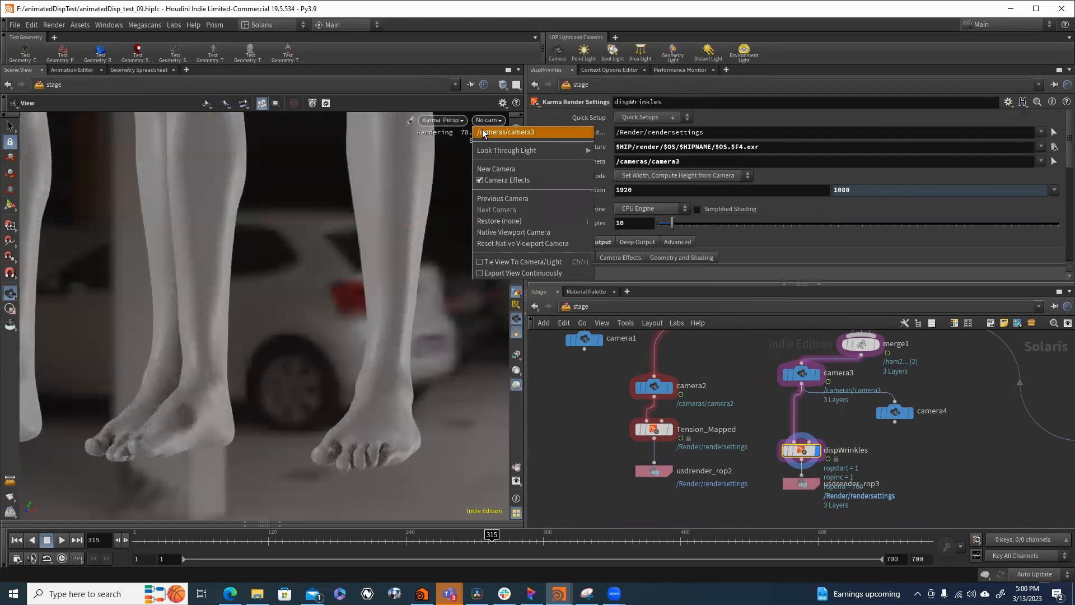
{"action": "left_click", "coordinate": [483, 130]}
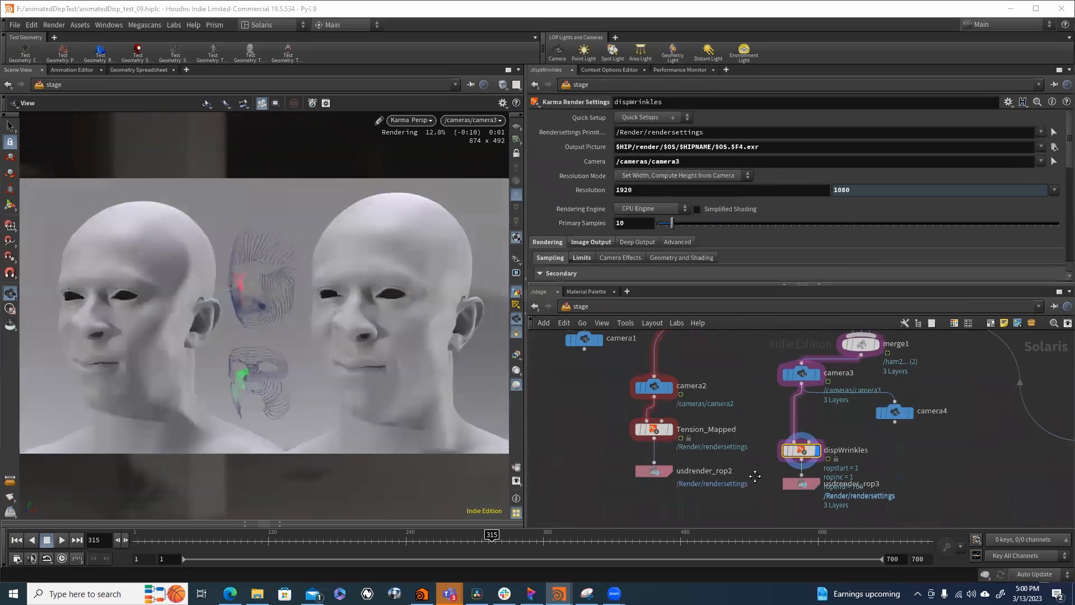
- Step through the animation, including frames 160 and 250, to compare the rendered wrinkles on both heads
{"action": "middle_click_drag", "start_coordinate": [755, 476], "coordinate": [747, 522]}
{"action": "scroll", "coordinate": [747, 522], "scroll_direction": "down", "scroll_amount": 4}
{"action": "middle_click_drag", "start_coordinate": [873, 444], "coordinate": [758, 465]}
{"action": "middle_click_drag", "start_coordinate": [833, 447], "coordinate": [840, 486]}
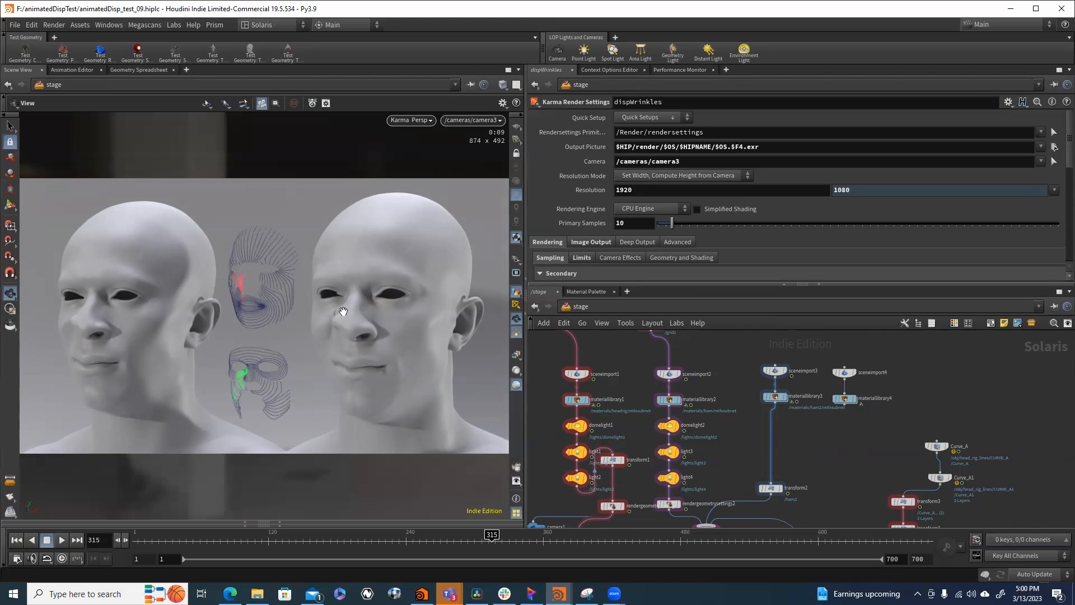
{"action": "left_click", "coordinate": [542, 551]}
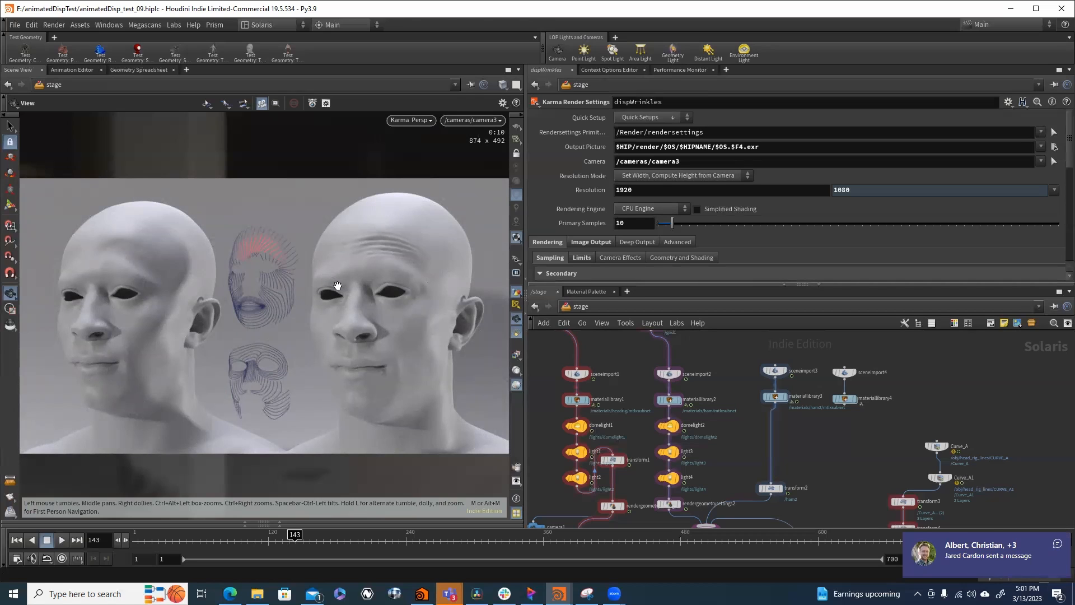
{"action": "left_click", "coordinate": [315, 548]}
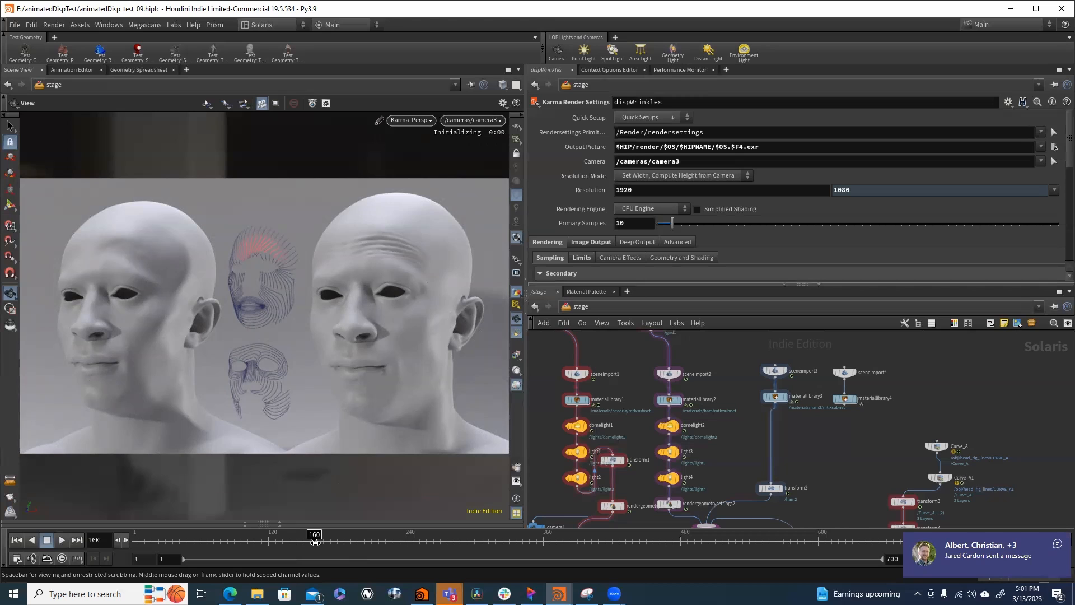
{"action": "left_click", "coordinate": [417, 546]}
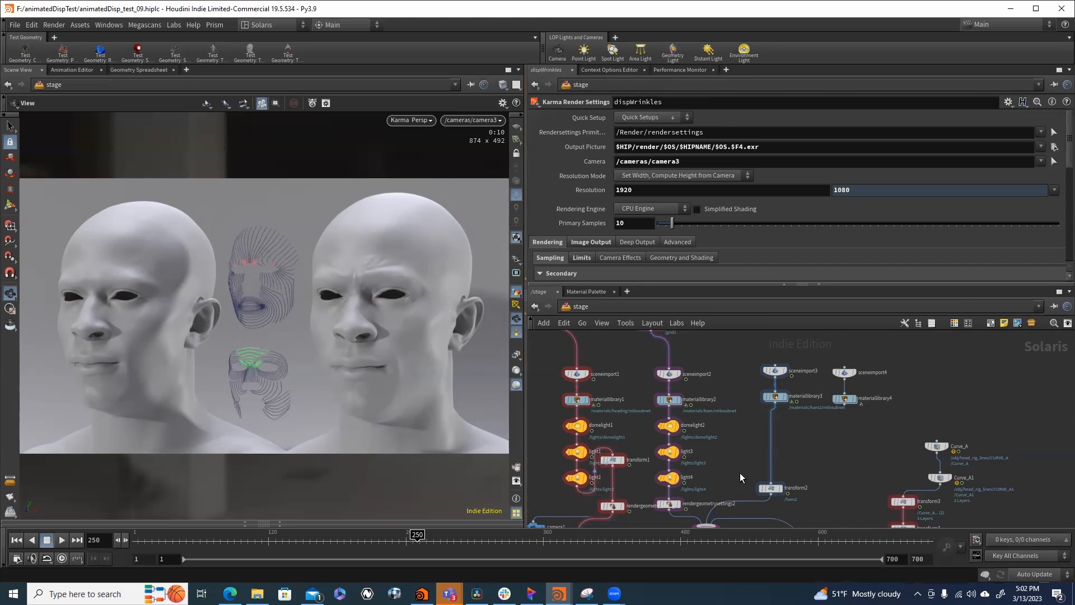
- Locate the other render branches beside the dispWrinkles chain in the stage network
{"action": "scroll", "coordinate": [741, 477], "scroll_direction": "down", "scroll_amount": 5}
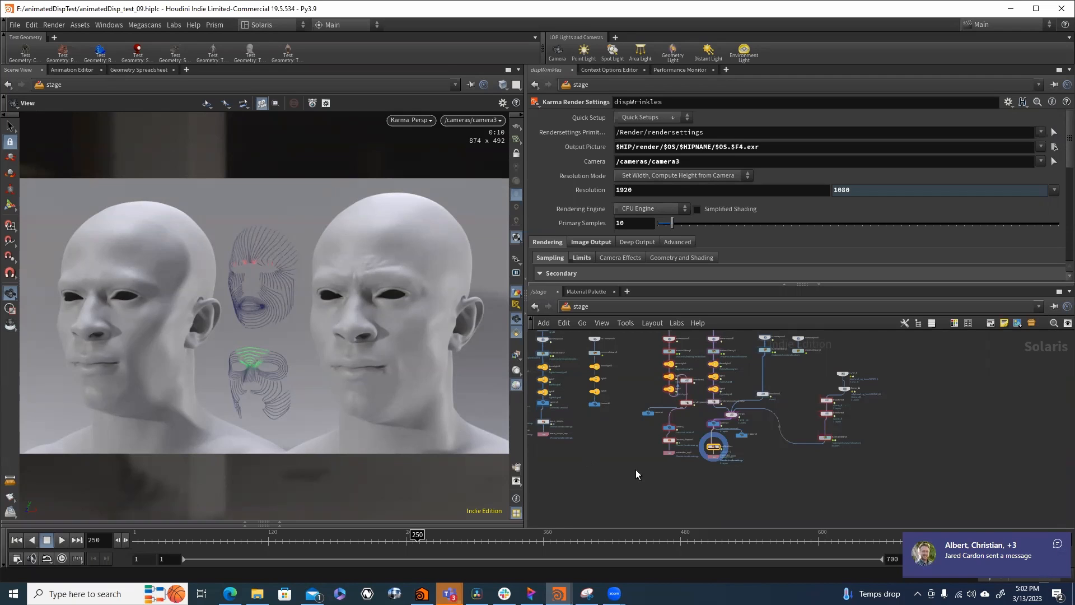
{"action": "scroll", "coordinate": [613, 453], "scroll_direction": "up", "scroll_amount": 4}
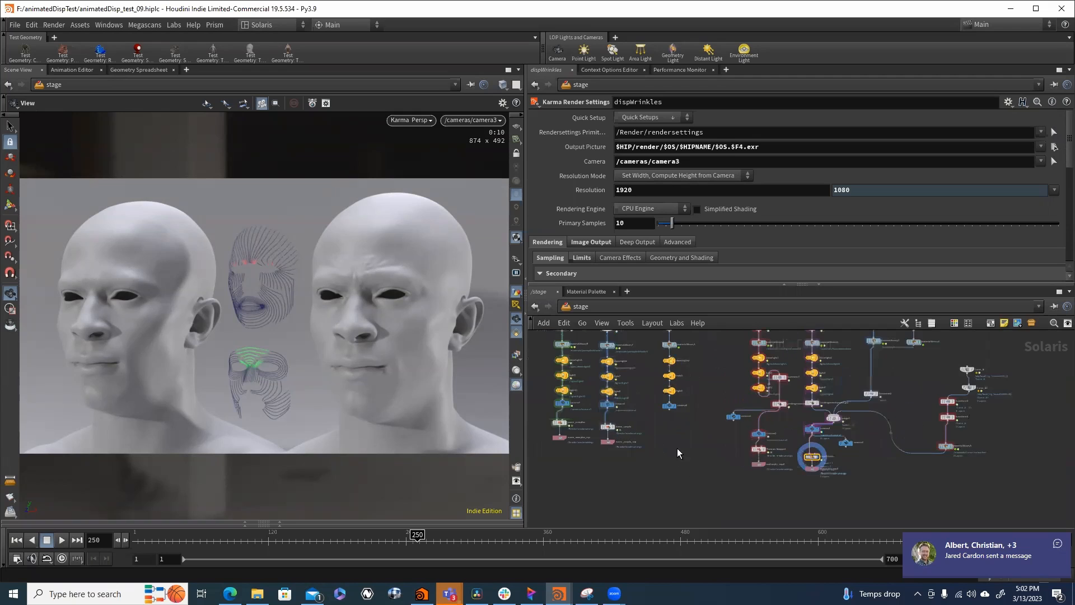